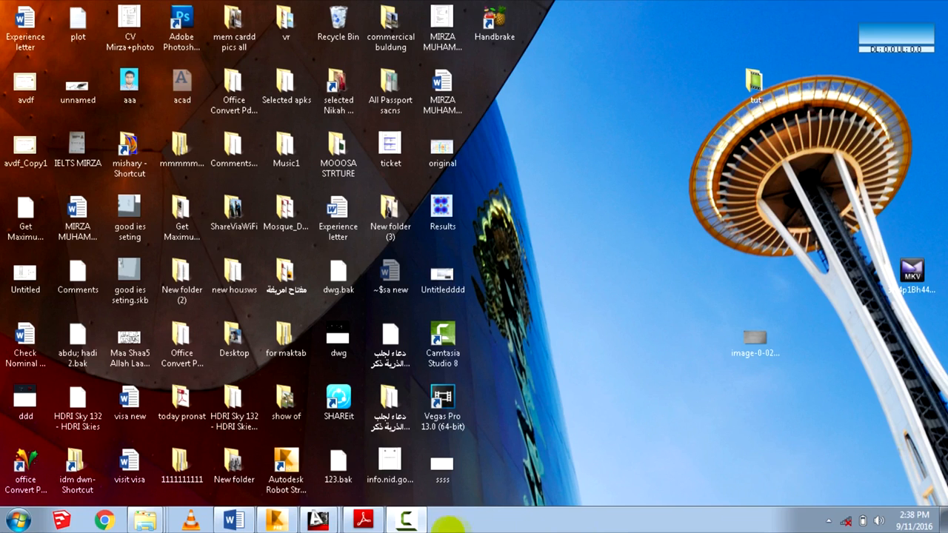
# Switch to Adobe Reader and examine the column axes and spans of the building plan in AXIS.pdf.
pyautogui.click(272, 518)
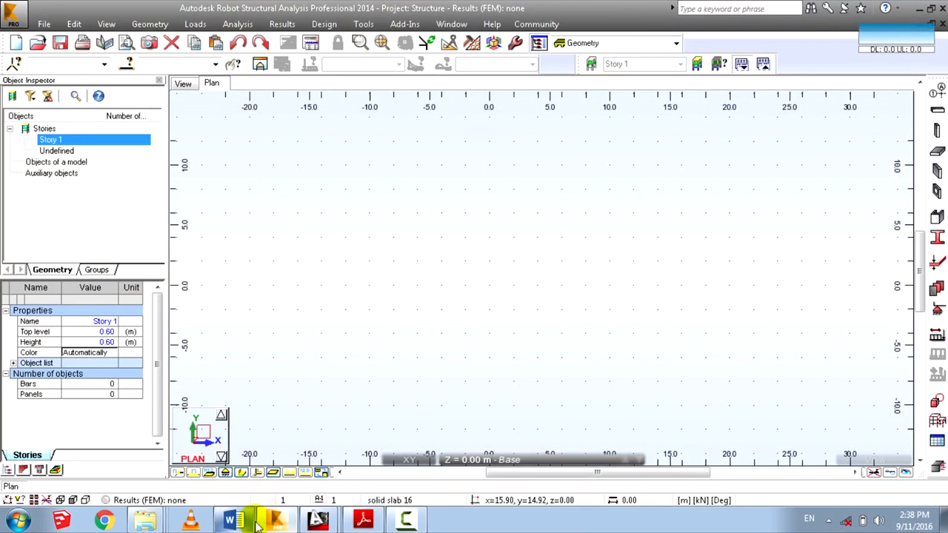
pyautogui.click(256, 522)
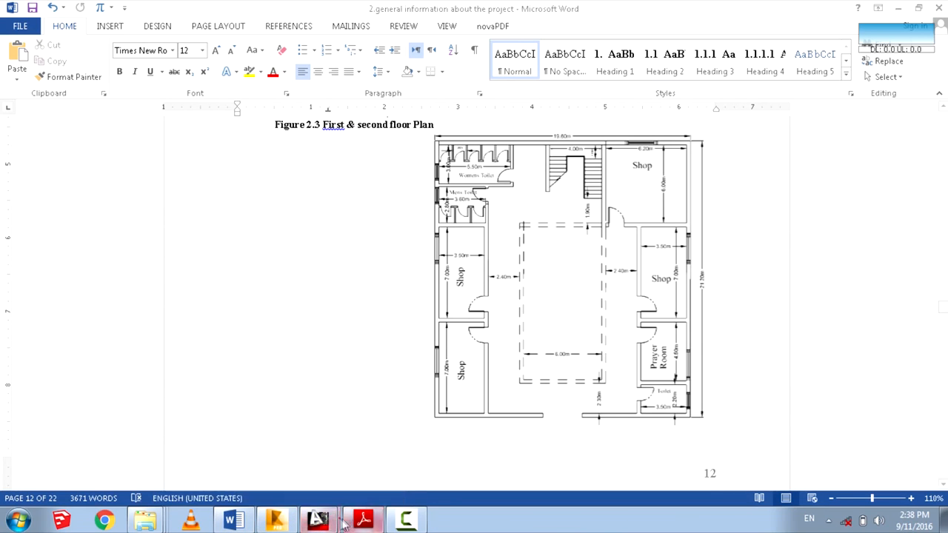
pyautogui.click(362, 521)
pyautogui.click(359, 520)
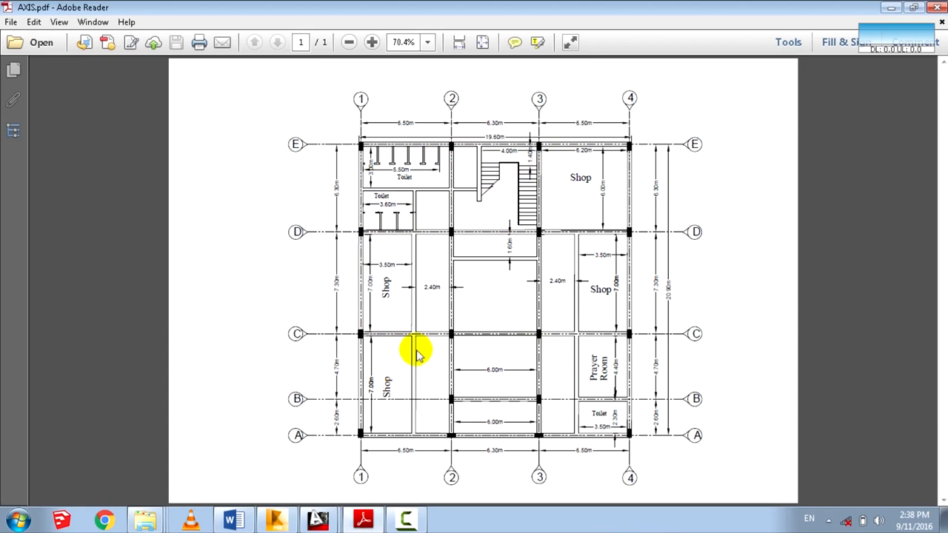
# Return to the Word project report and examine the floor plans above and below the Figure 2.3 caption.
pyautogui.click(898, 6)
pyautogui.scroll(2, 650, 185)
pyautogui.scroll(-2, 650, 185)
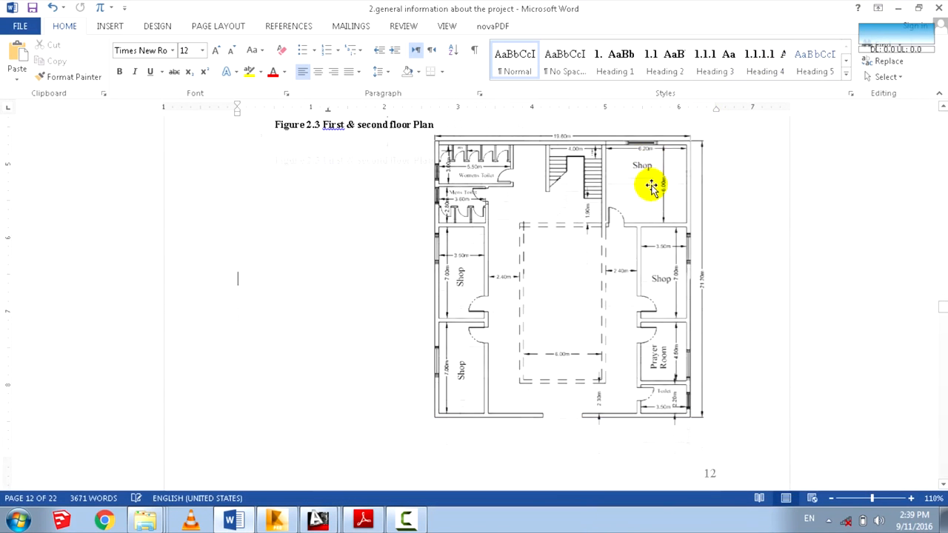
pyautogui.scroll(-1, 650, 185)
pyautogui.scroll(2, 649, 189)
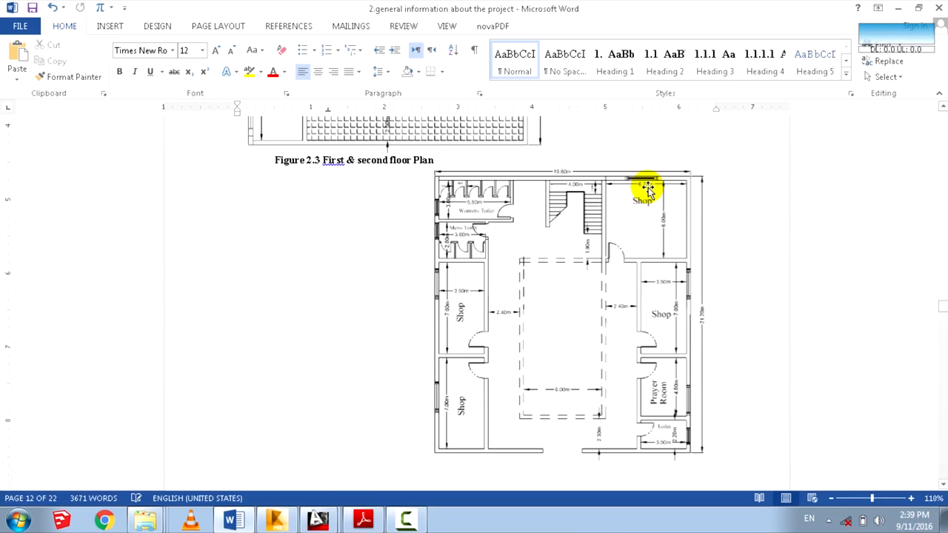
pyautogui.scroll(-1, 649, 189)
pyautogui.click(637, 200)
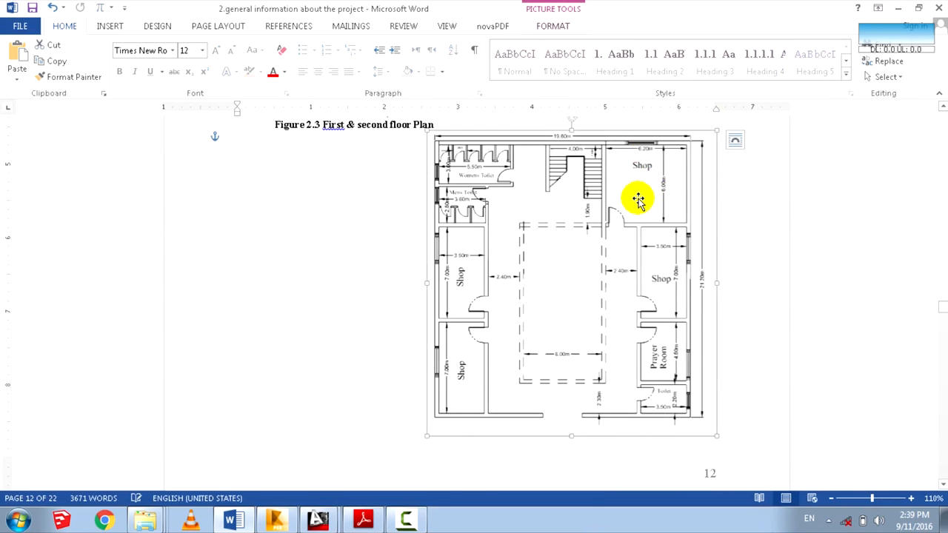
pyautogui.scroll(1, 638, 200)
pyautogui.scroll(8, 636, 198)
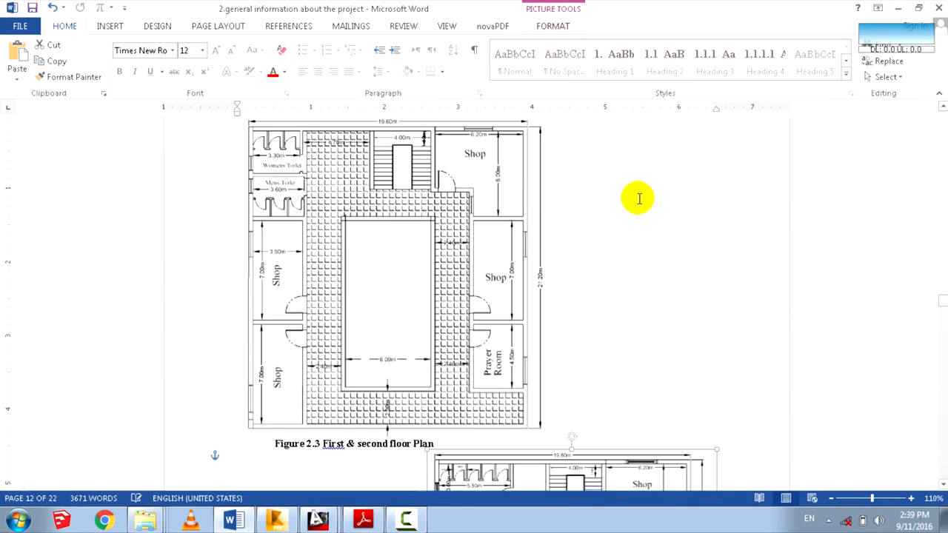
pyautogui.scroll(-5, 634, 197)
pyautogui.scroll(2, 634, 197)
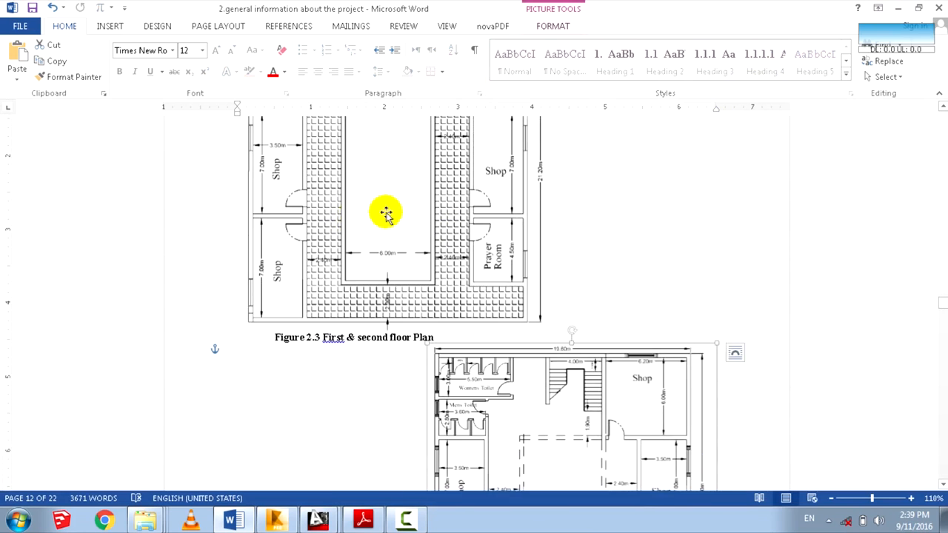
pyautogui.scroll(2, 367, 200)
pyautogui.scroll(1, 303, 311)
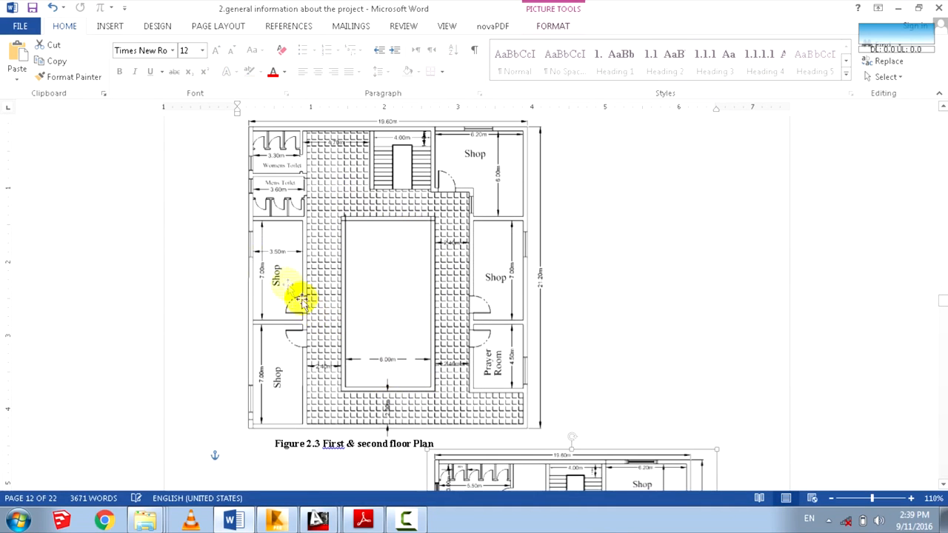
# Examine the building usage table below the Figure 2.5 axis plan for story heights and overall building dimensions.
pyautogui.scroll(-12, 546, 227)
pyautogui.scroll(-20, 553, 252)
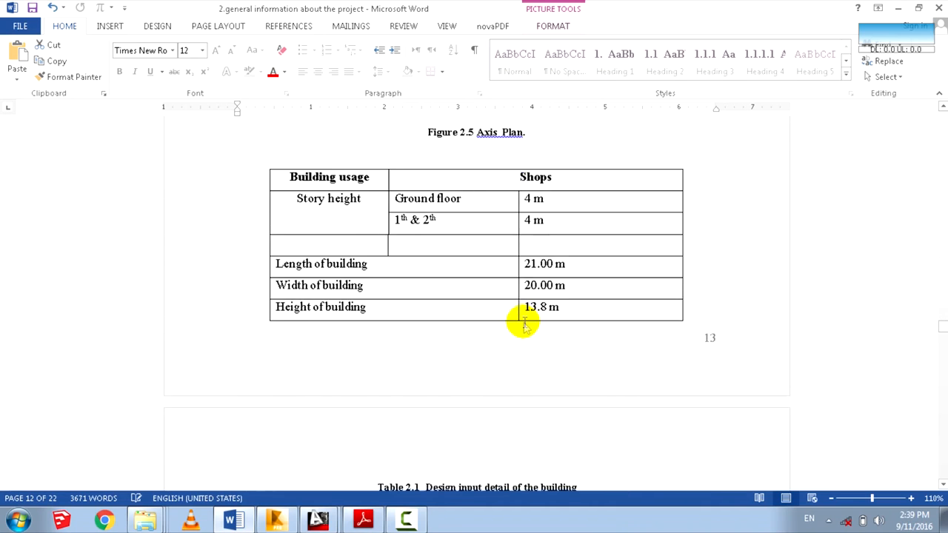
pyautogui.scroll(1, 504, 295)
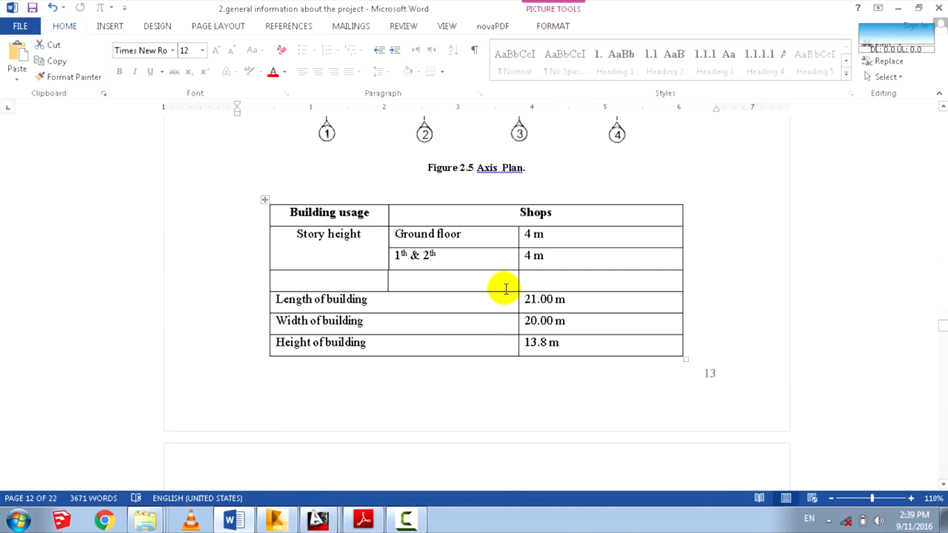
pyautogui.scroll(3, 506, 289)
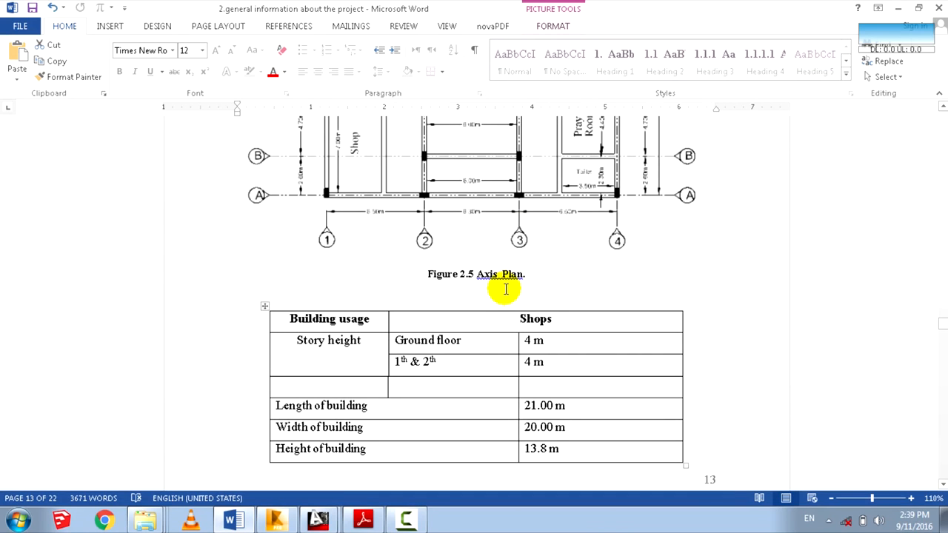
pyautogui.click(470, 312)
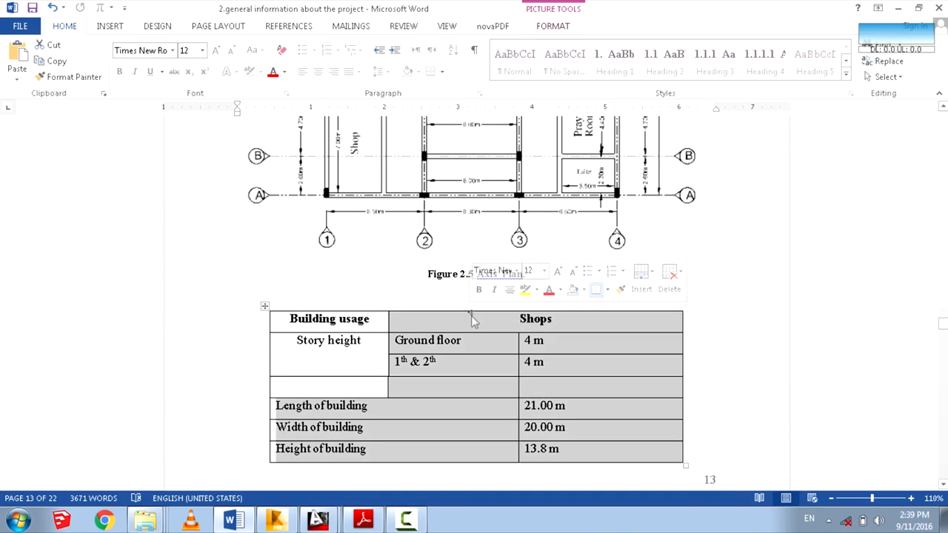
pyautogui.click(779, 316)
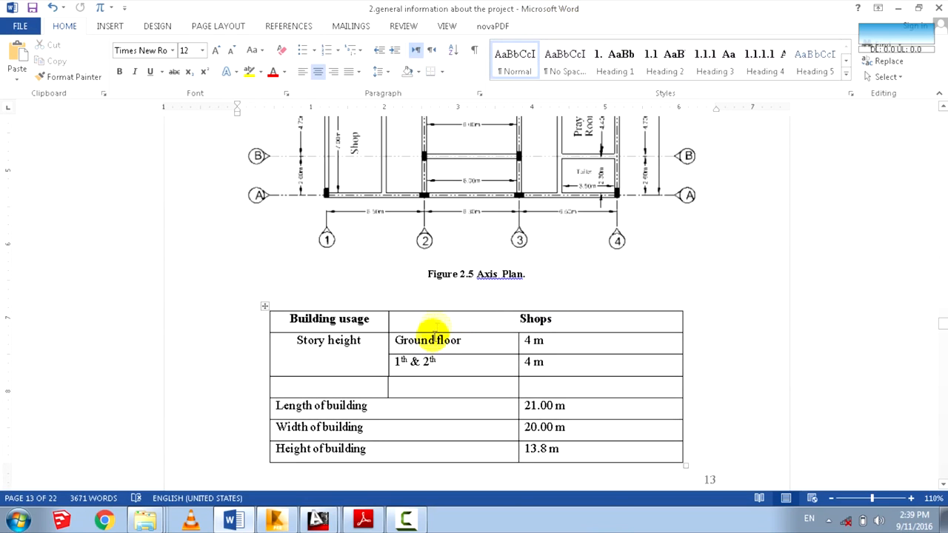
pyautogui.click(548, 341)
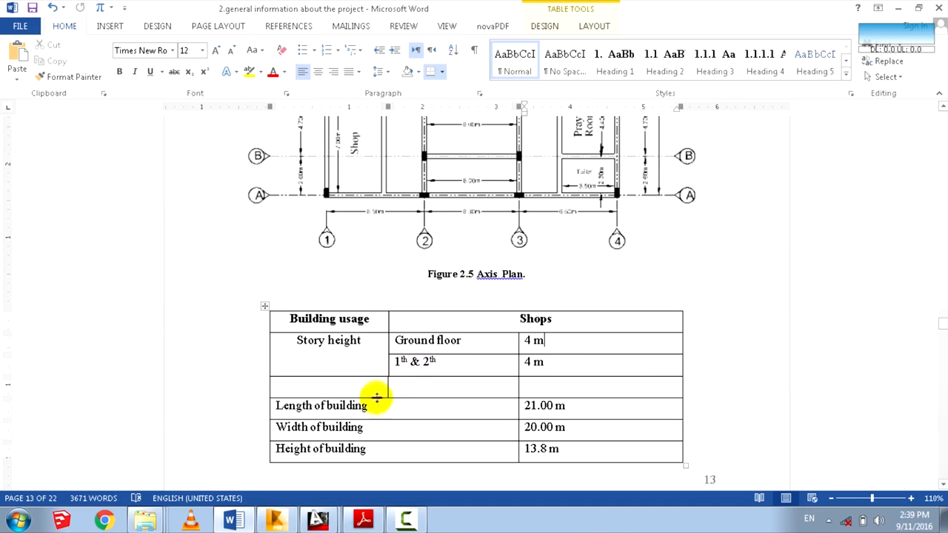
# Examine Table 2.2 in section 2.8 for the column, beam and slab sizes, tie beams and connection types.
pyautogui.scroll(-3, 455, 439)
pyautogui.scroll(-12, 570, 294)
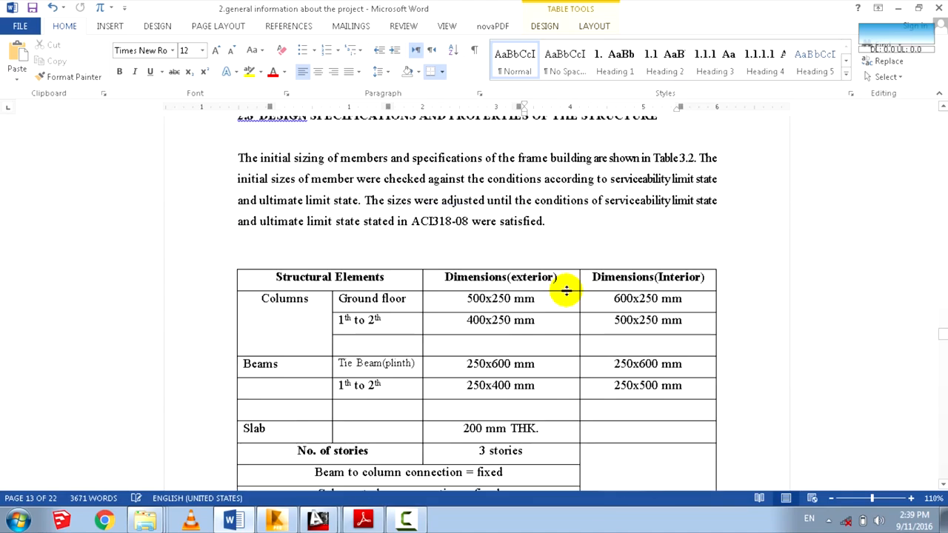
pyautogui.scroll(4, 562, 290)
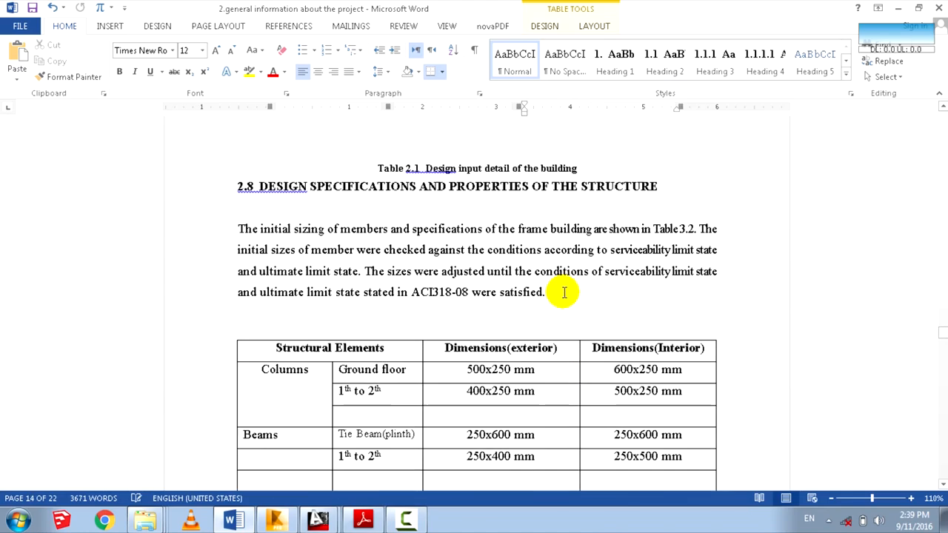
pyautogui.scroll(-2, 598, 280)
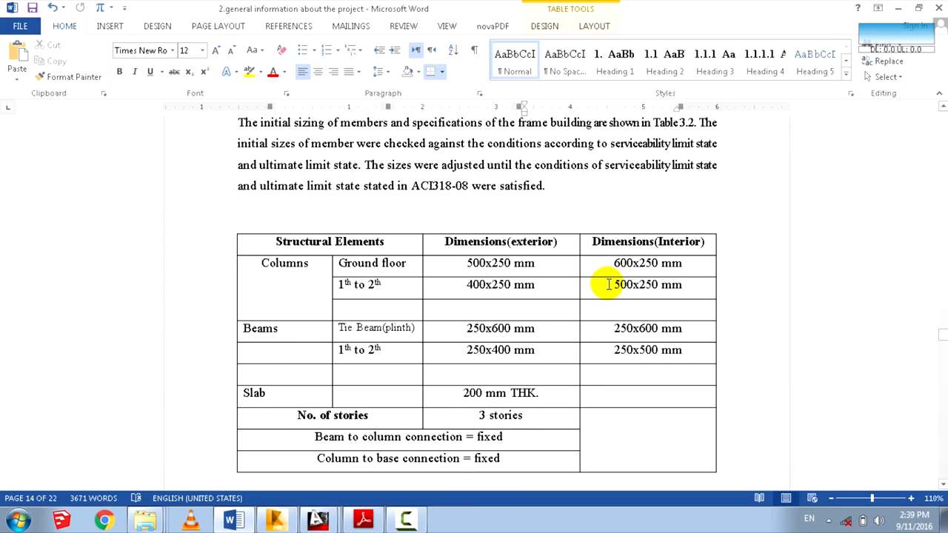
pyautogui.scroll(2, 607, 283)
pyautogui.scroll(-4, 609, 282)
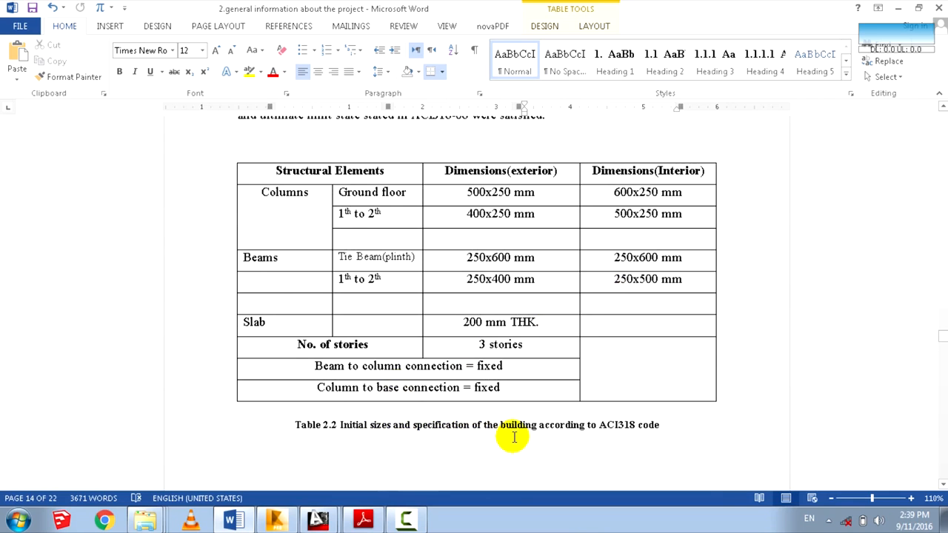
pyautogui.scroll(2, 513, 436)
pyautogui.scroll(-2, 511, 437)
pyautogui.scroll(1, 512, 436)
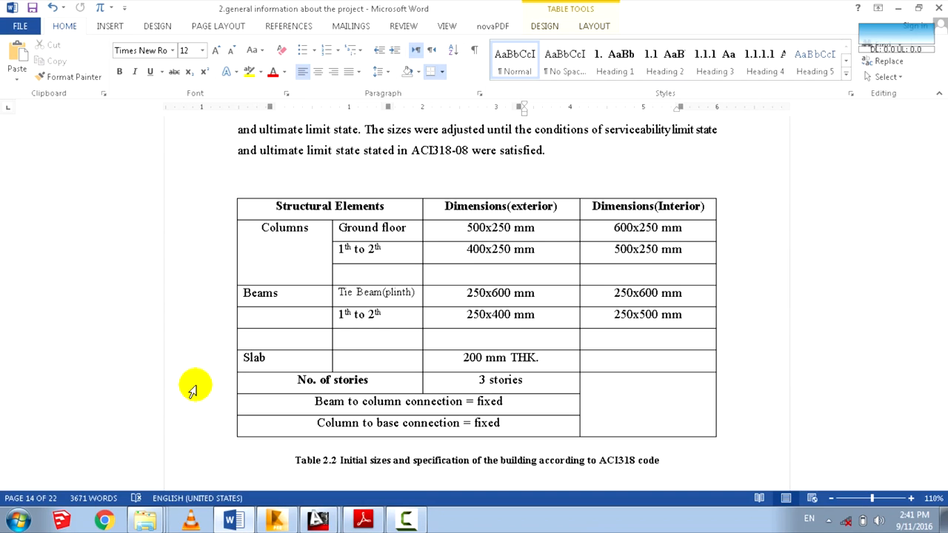
pyautogui.scroll(1, 196, 386)
pyautogui.scroll(-1, 195, 386)
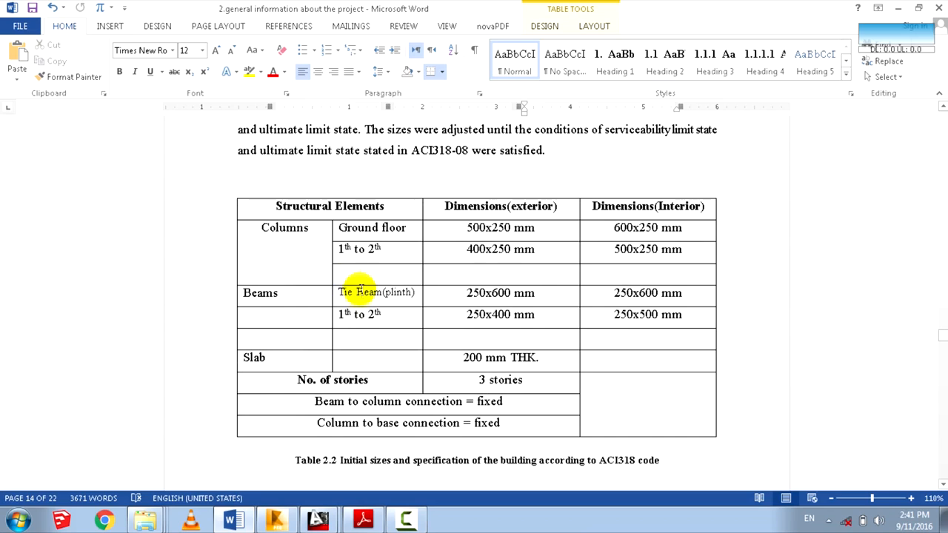
pyautogui.moveTo(340, 293); pyautogui.dragTo(402, 297)
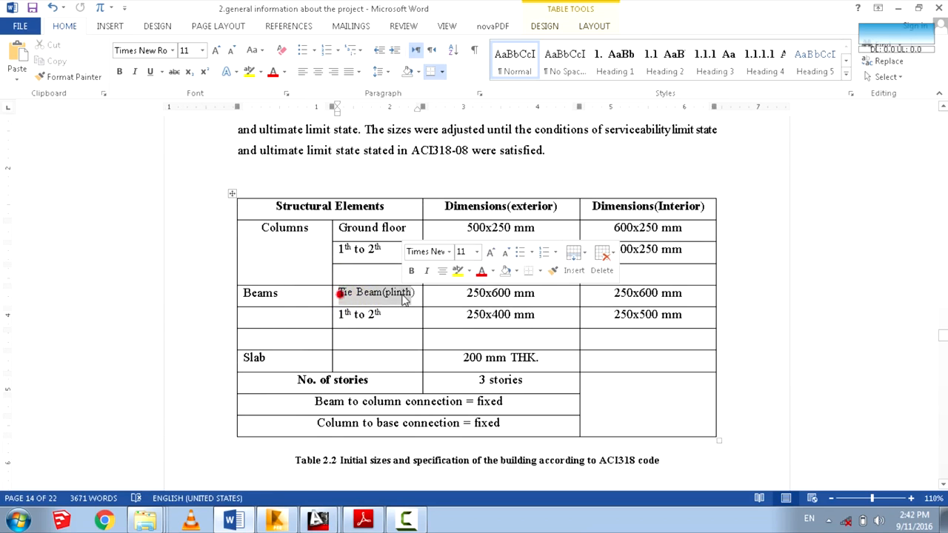
pyautogui.click(401, 293)
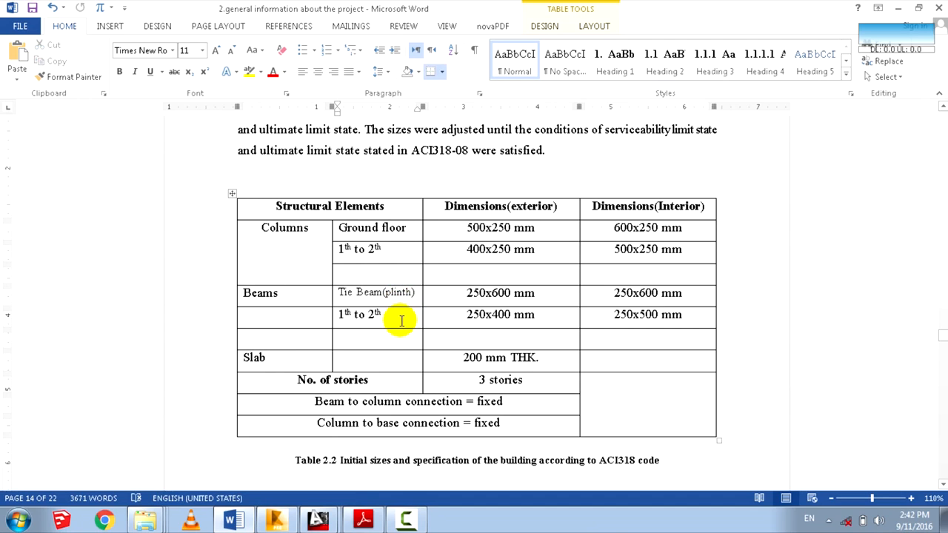
pyautogui.scroll(-1, 399, 315)
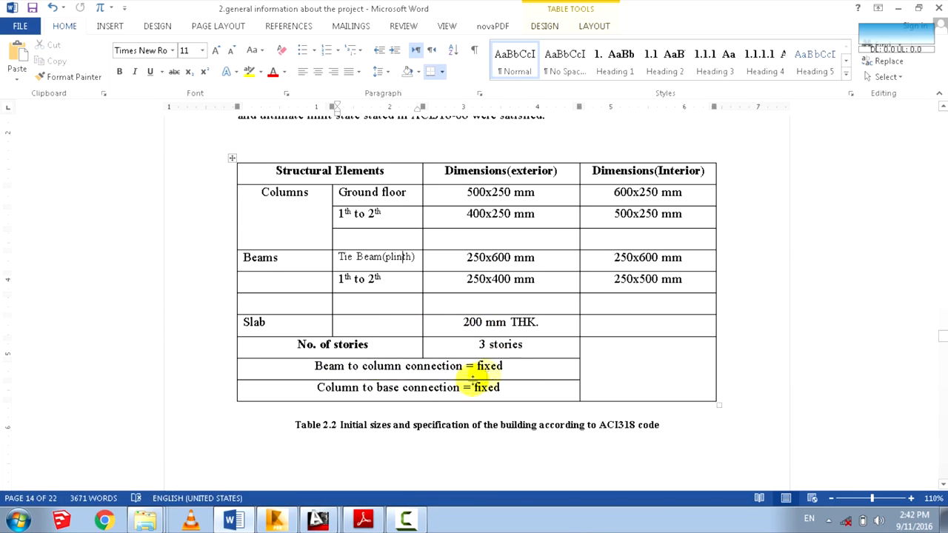
# Examine the material properties in section 2.8.2 and Table 2.3, covering concrete strength, density, elastic modulus and yield stress.
pyautogui.scroll(-8, 476, 378)
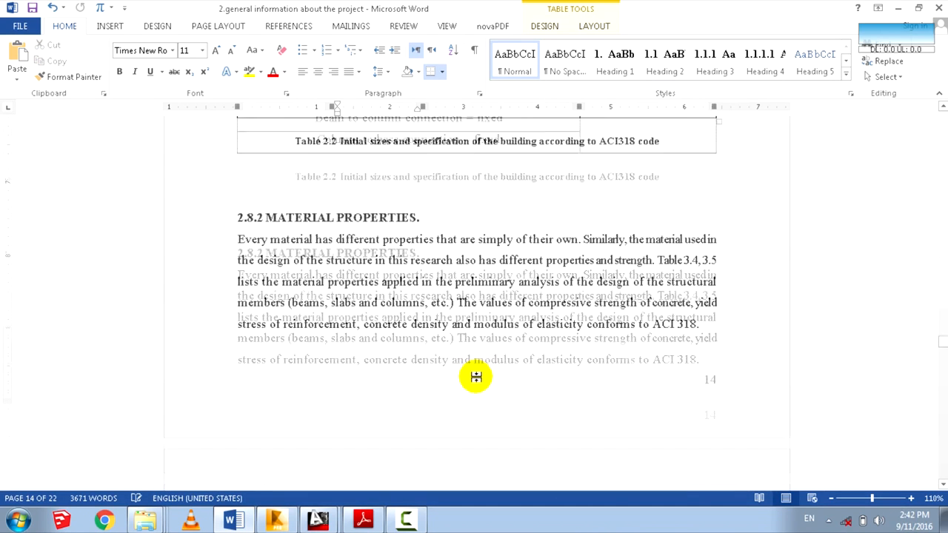
pyautogui.scroll(-8, 474, 376)
pyautogui.scroll(3, 370, 307)
pyautogui.scroll(5, 377, 309)
pyautogui.scroll(-7, 396, 274)
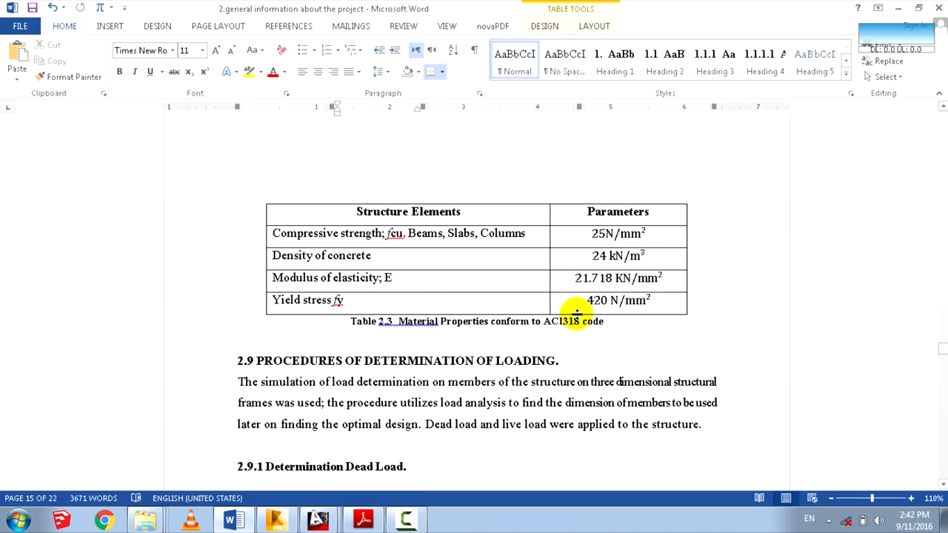
# Review the dead load section 2.9.1 and the flooring cover loads for floor and roof slabs in Table 2.4.
pyautogui.scroll(-6, 577, 312)
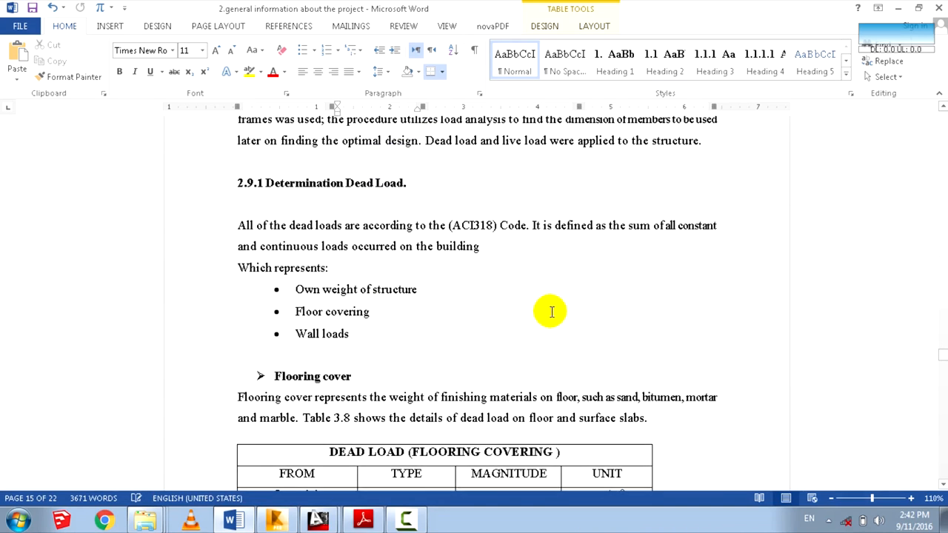
pyautogui.scroll(-3, 539, 304)
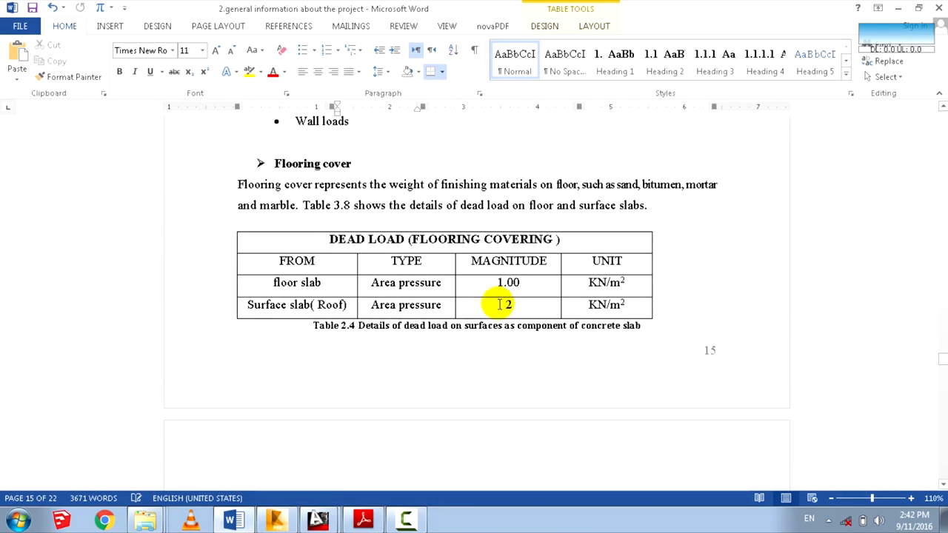
pyautogui.scroll(3, 415, 273)
pyautogui.scroll(-3, 366, 256)
pyautogui.scroll(-2, 370, 257)
pyautogui.scroll(1, 369, 258)
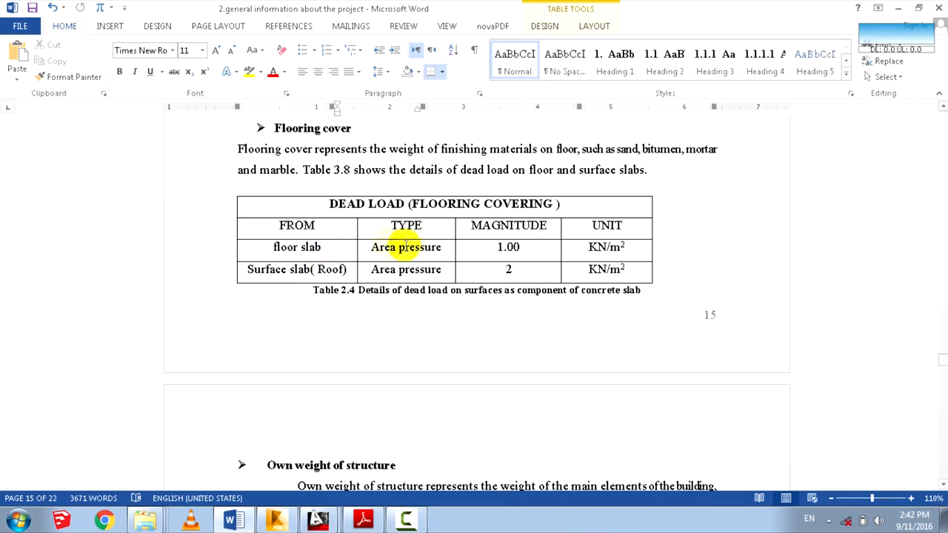
# Examine the self-weight dead load of the 200 mm slab in Table 2.5.
pyautogui.scroll(-4, 505, 270)
pyautogui.scroll(-10, 503, 266)
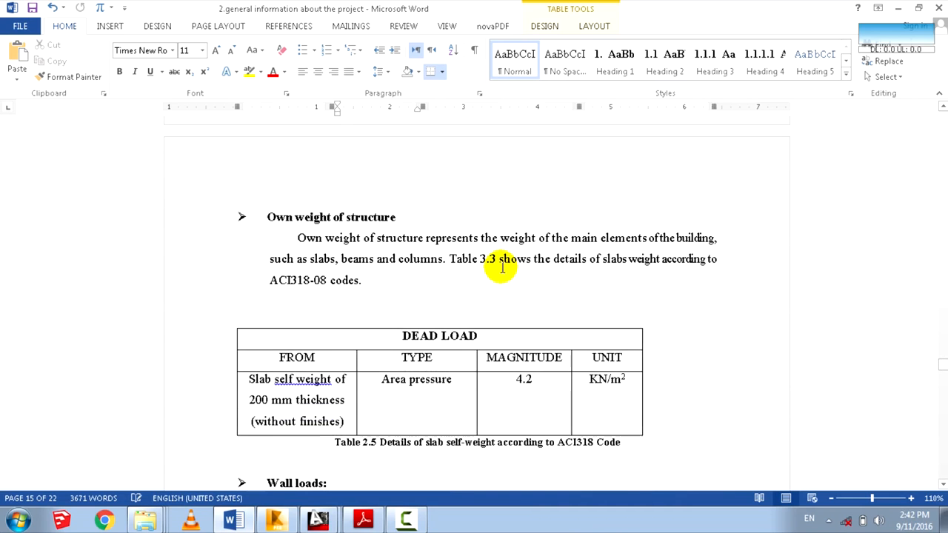
pyautogui.scroll(2, 496, 264)
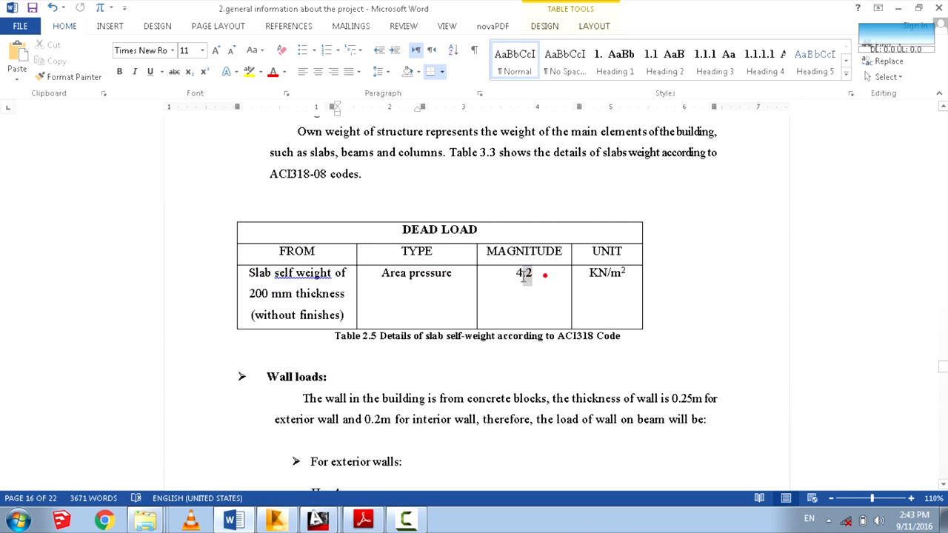
pyautogui.moveTo(543, 273); pyautogui.dragTo(515, 274)
pyautogui.click(508, 296)
# Examine the exterior wall load calculation in the wall loads section, checking the thickness, height, density and plaster terms.
pyautogui.scroll(-3, 511, 293)
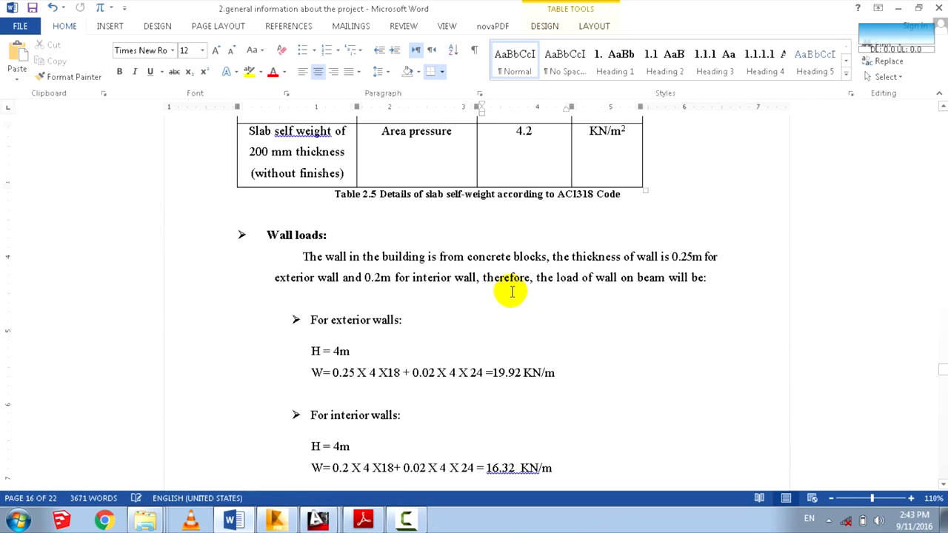
pyautogui.scroll(-3, 513, 292)
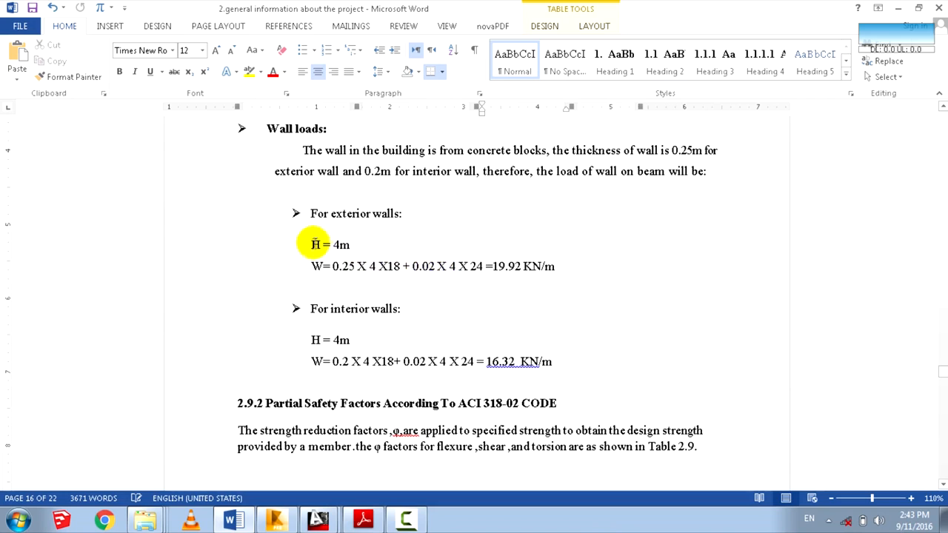
pyautogui.moveTo(332, 266); pyautogui.dragTo(354, 271)
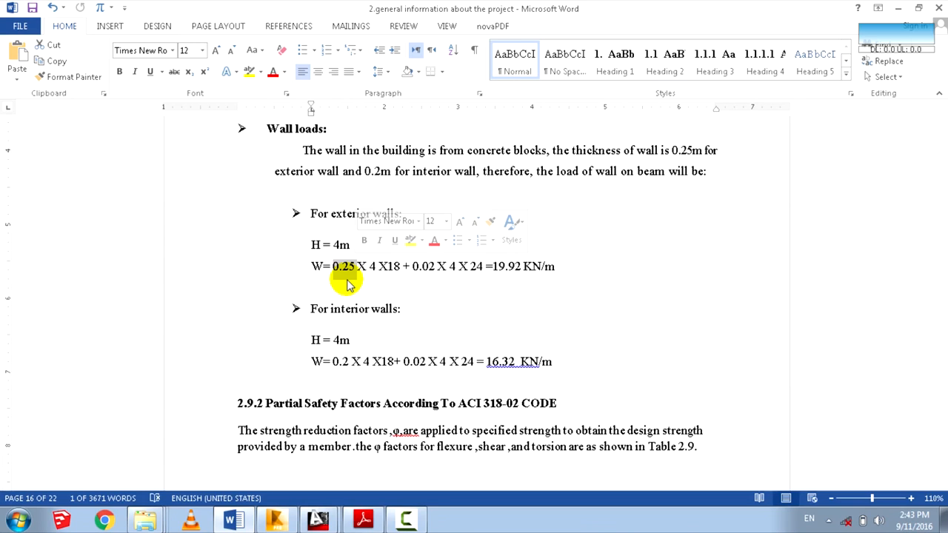
pyautogui.click(374, 266)
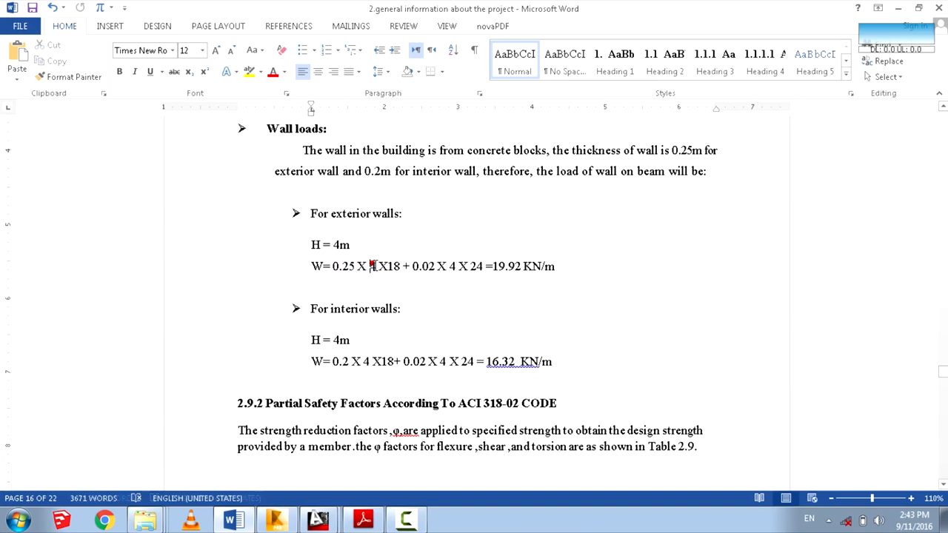
pyautogui.doubleClick(372, 265)
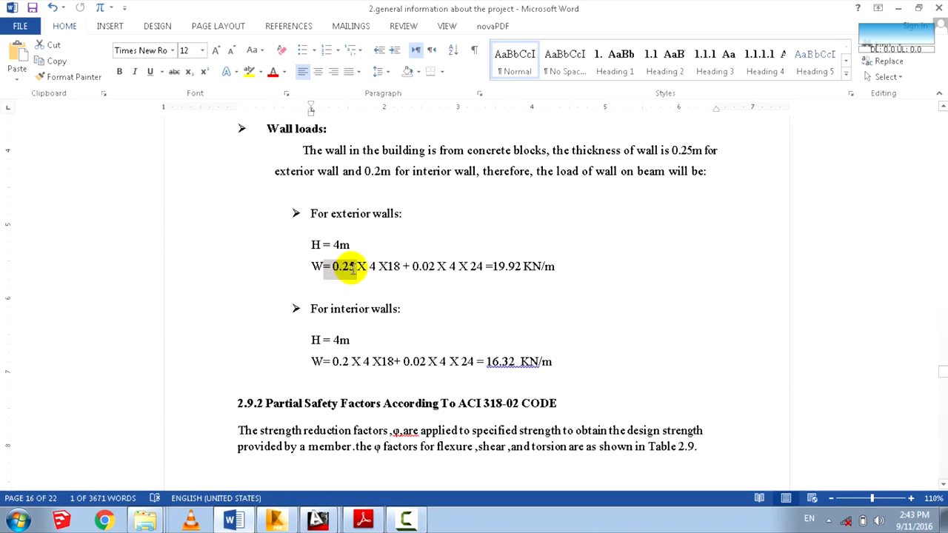
pyautogui.click(354, 267)
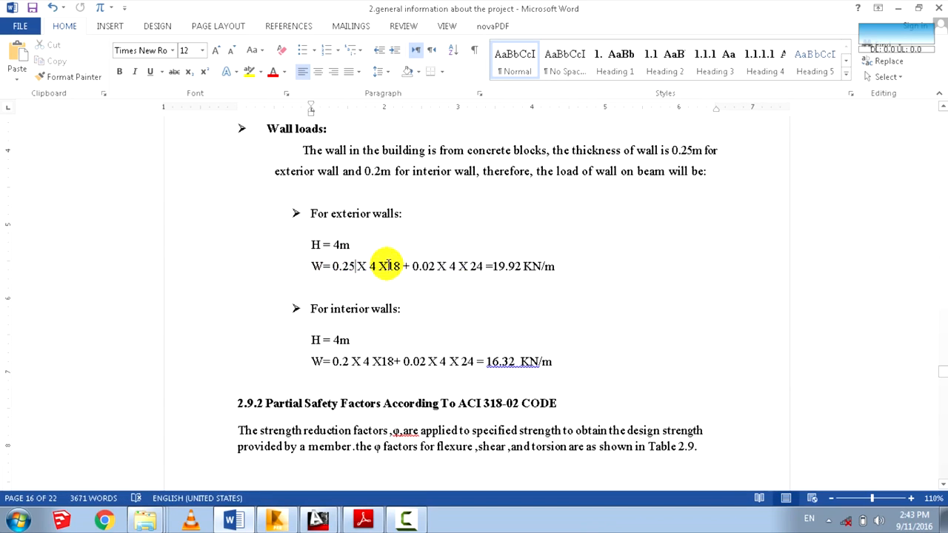
pyautogui.doubleClick(393, 267)
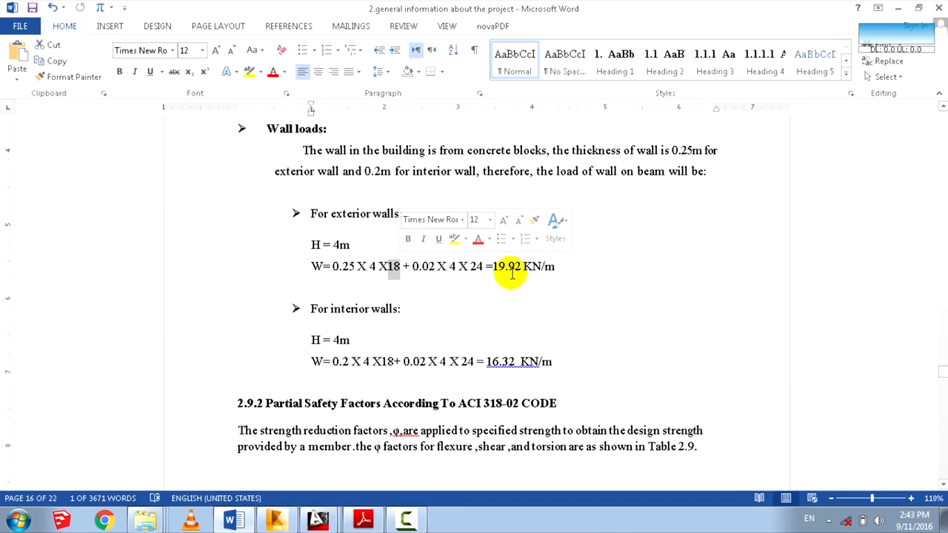
pyautogui.doubleClick(418, 266)
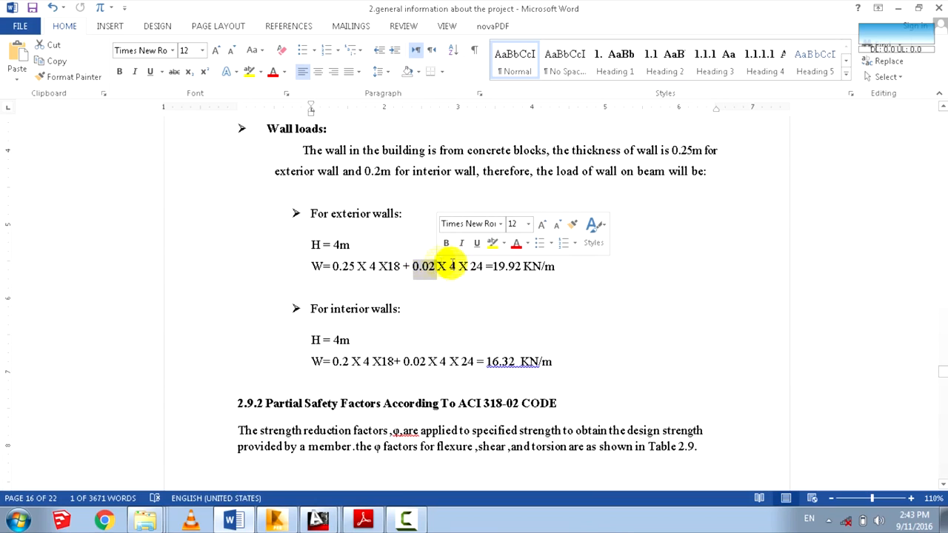
# Examine the interior wall load calculation, including its wall thickness and plaster terms.
pyautogui.click(371, 307)
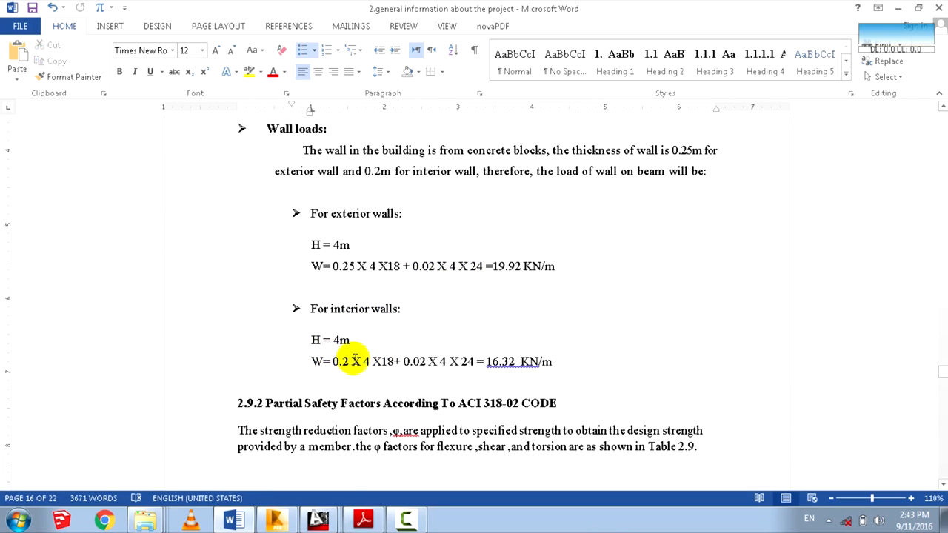
pyautogui.doubleClick(419, 362)
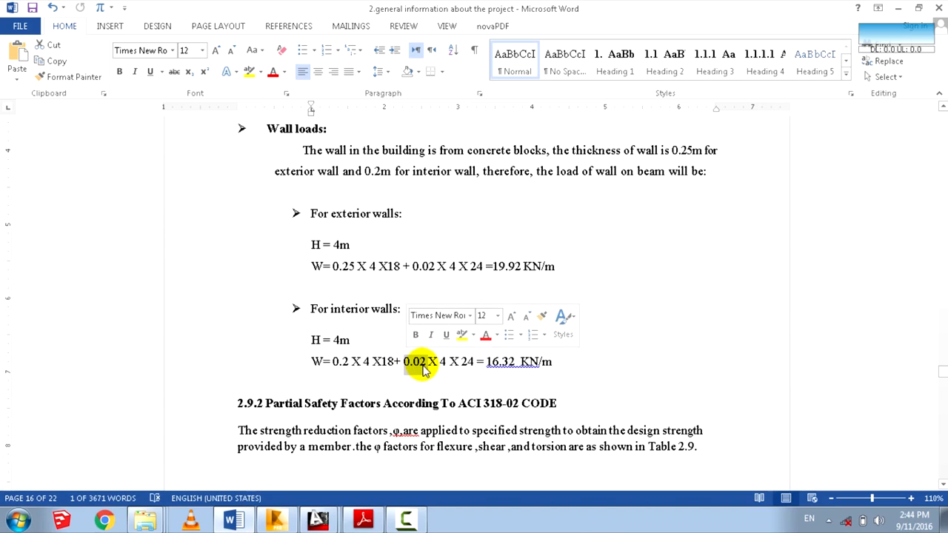
pyautogui.click(412, 368)
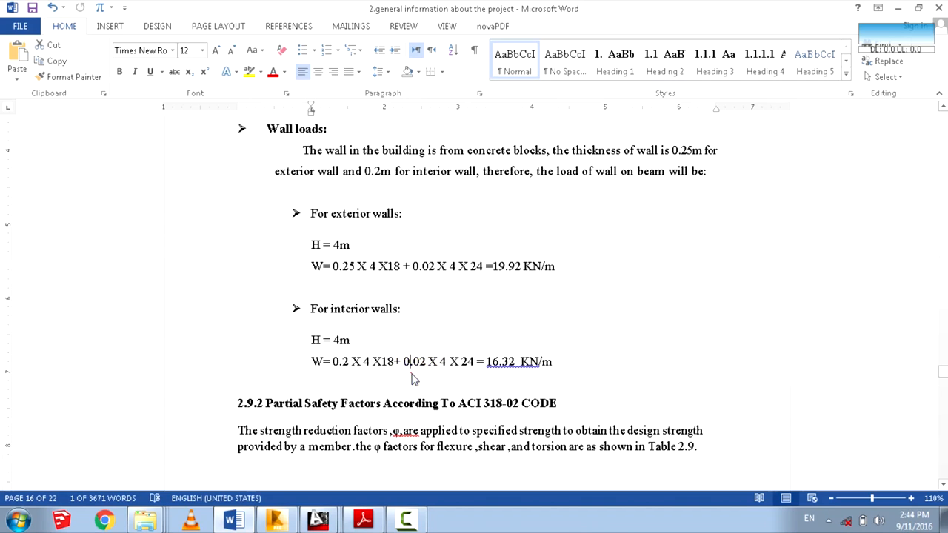
# Review the live load definition in section 2.9.2.2 and the first rows of the office building load table.
pyautogui.scroll(-3, 412, 375)
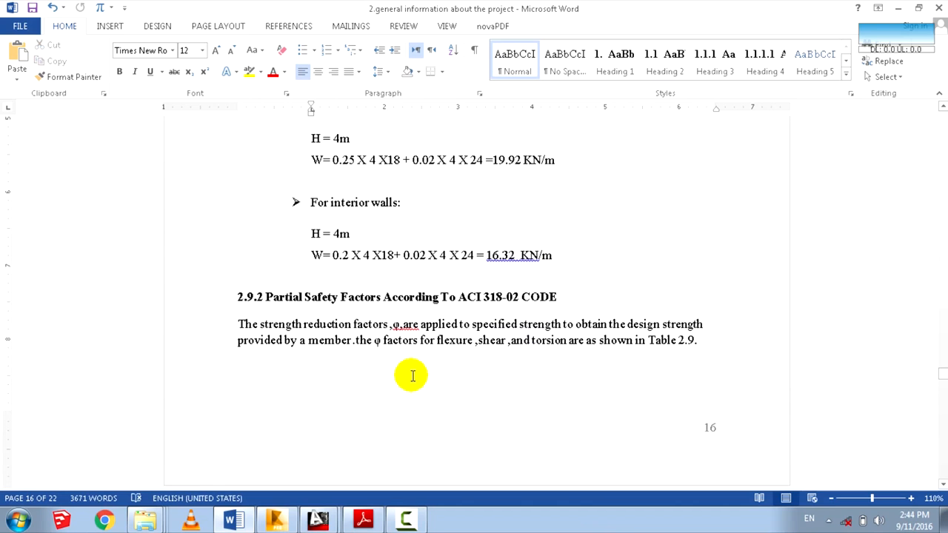
pyautogui.scroll(-15, 408, 374)
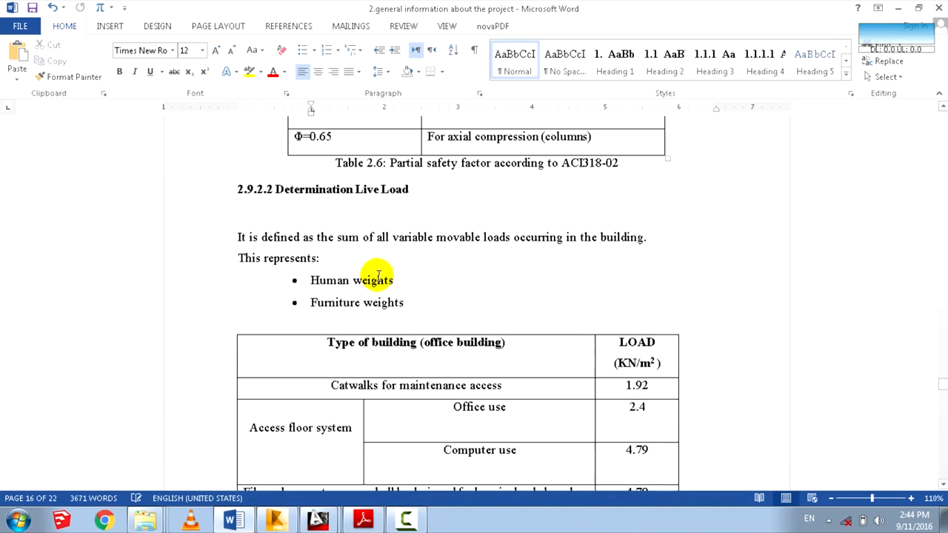
pyautogui.scroll(-5, 377, 275)
pyautogui.scroll(-1, 377, 275)
pyautogui.scroll(1, 376, 275)
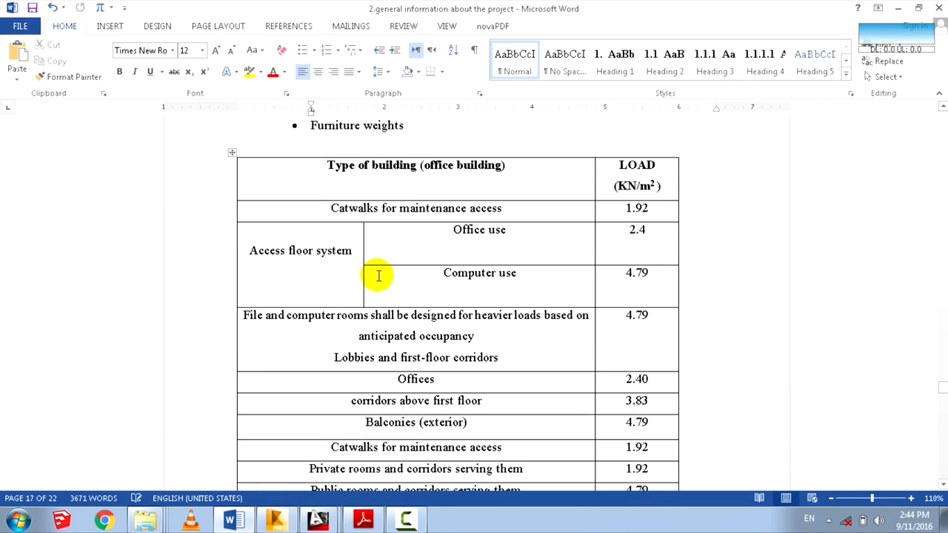
pyautogui.scroll(1, 385, 209)
pyautogui.scroll(3, 382, 212)
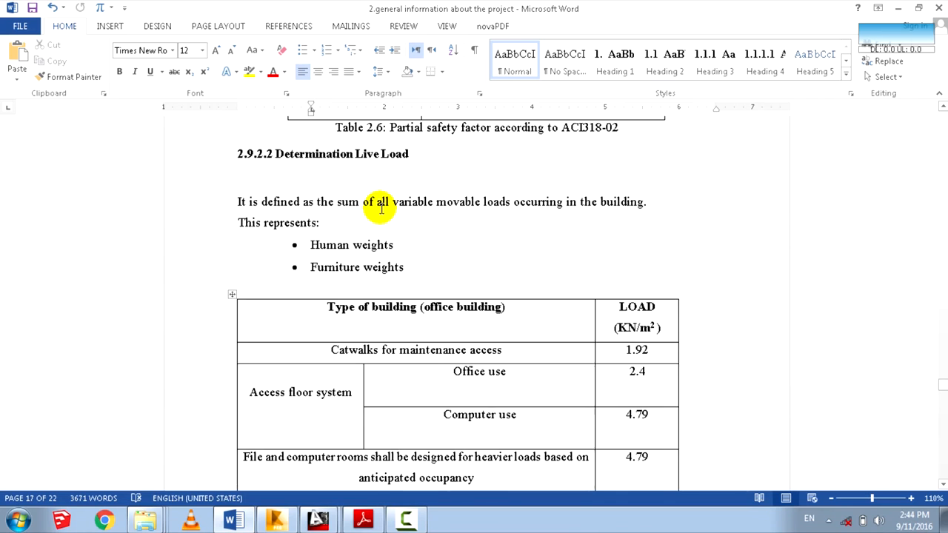
pyautogui.scroll(-3, 422, 260)
pyautogui.scroll(3, 422, 260)
pyautogui.scroll(1, 422, 255)
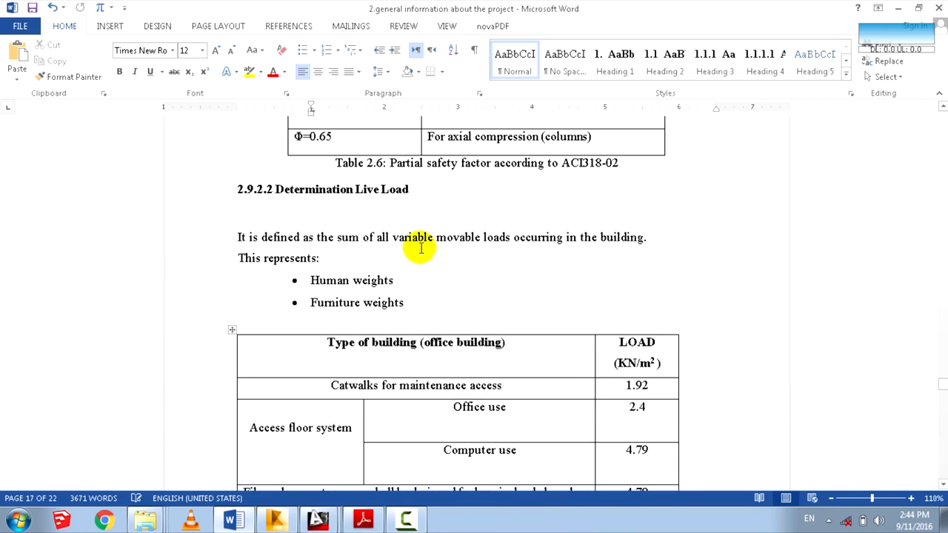
# Examine the minimum design live loads for each room use in Table 2.7 and its ASCE 7-05 reference note.
pyautogui.scroll(-10, 422, 247)
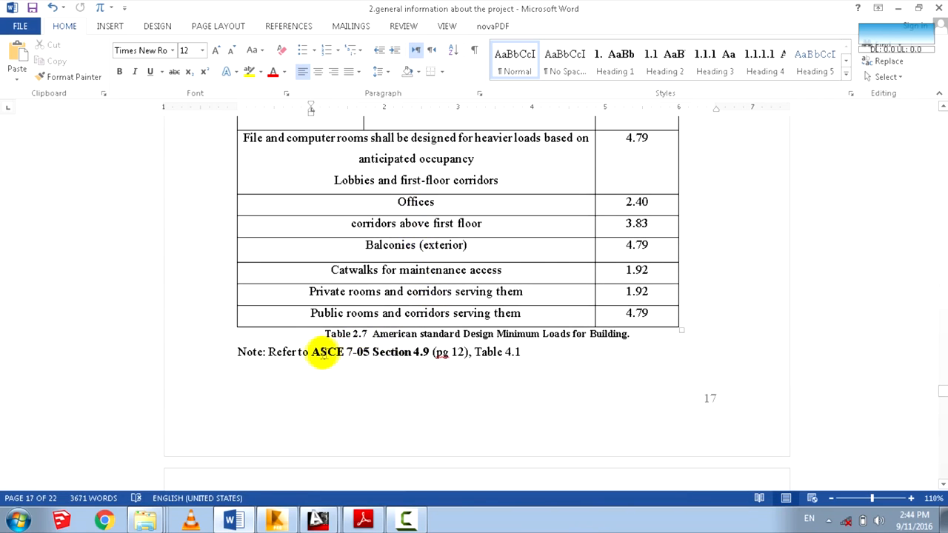
pyautogui.scroll(1, 366, 355)
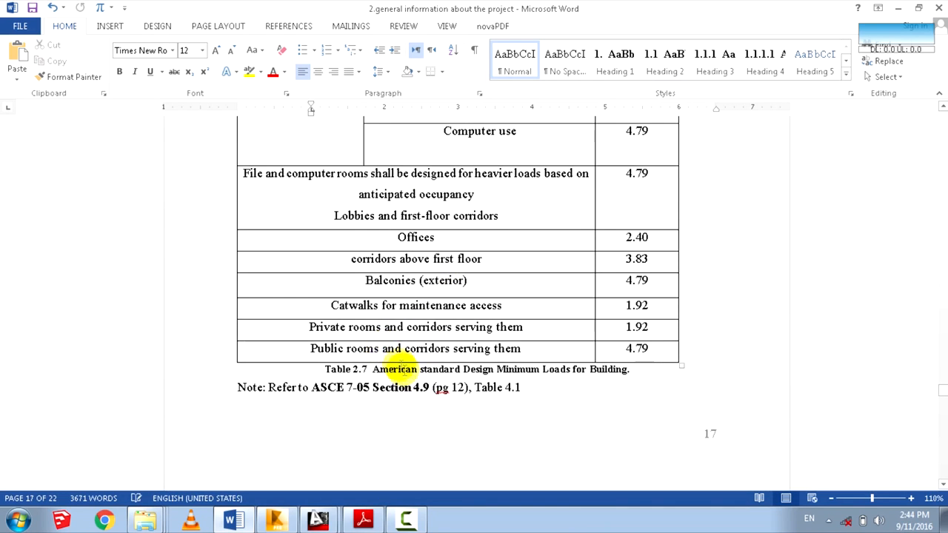
pyautogui.scroll(1, 490, 391)
pyautogui.scroll(2, 493, 392)
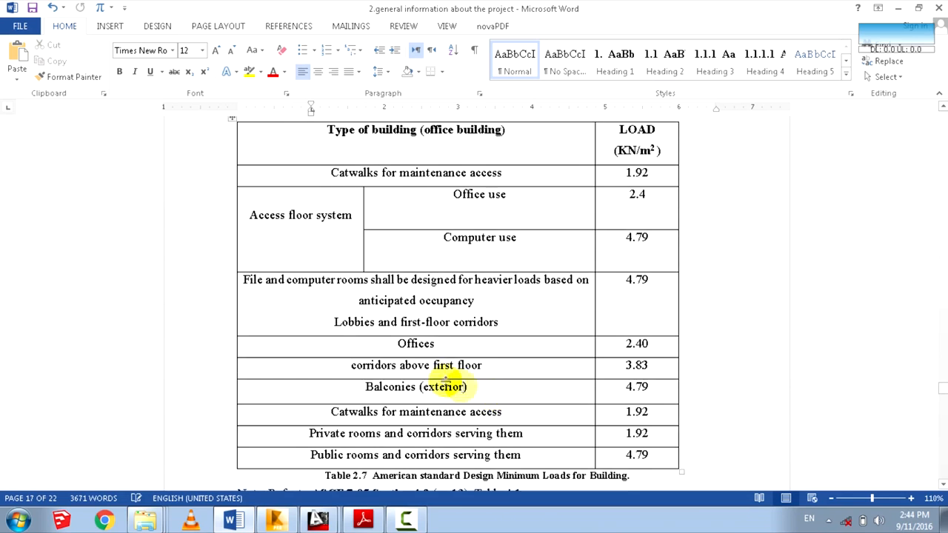
pyautogui.scroll(3, 436, 377)
pyautogui.scroll(-2, 436, 377)
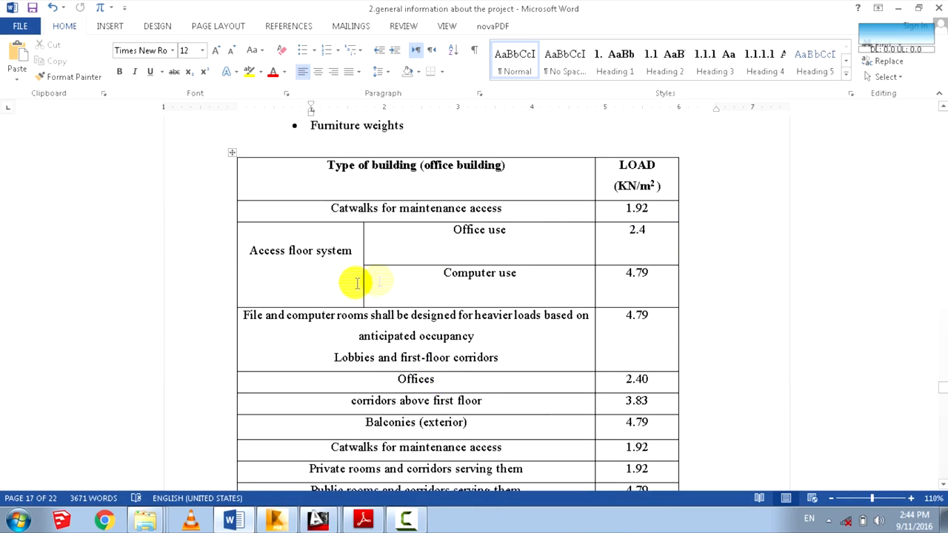
pyautogui.scroll(-3, 333, 277)
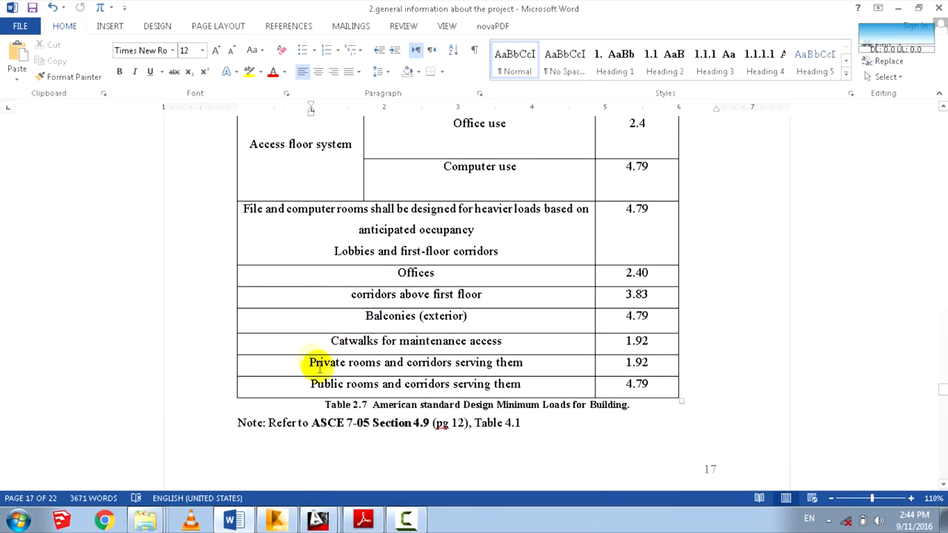
pyautogui.scroll(1, 335, 296)
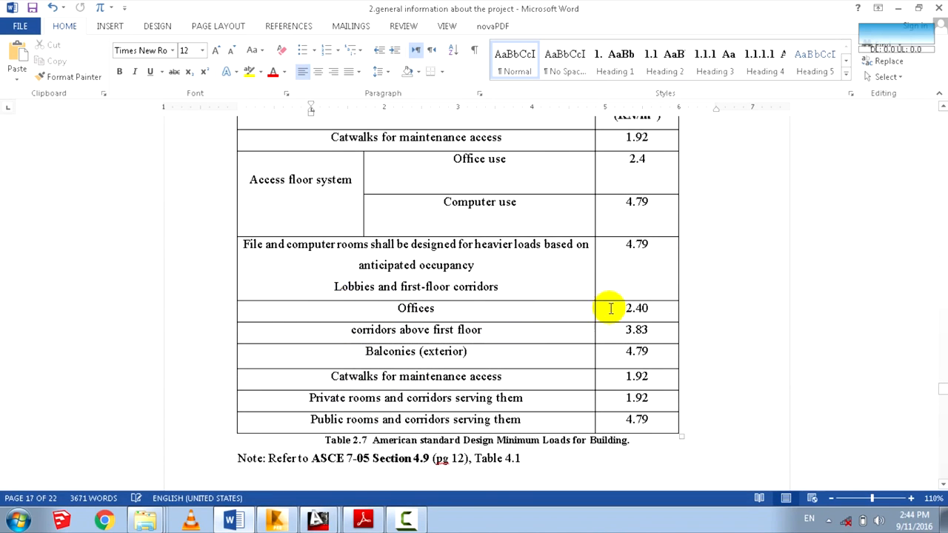
pyautogui.scroll(2, 609, 311)
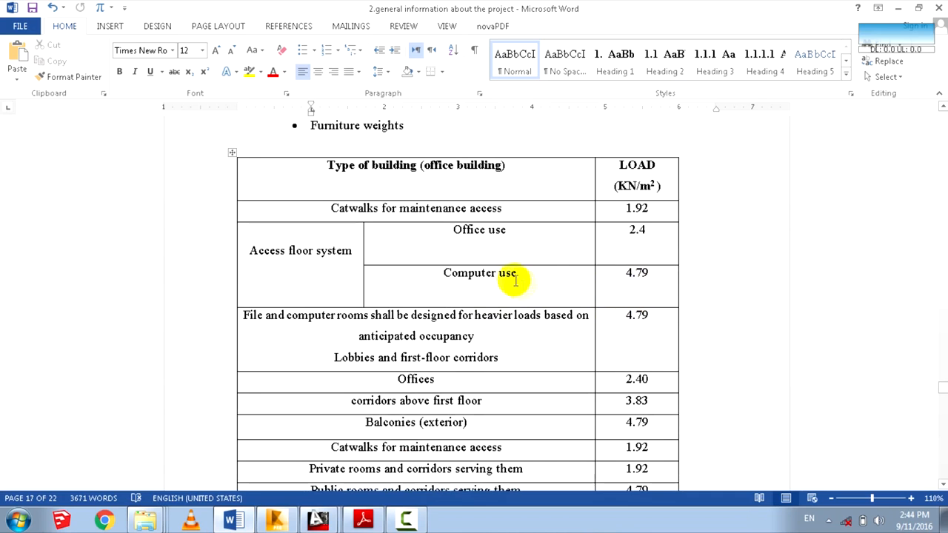
pyautogui.scroll(-2, 397, 330)
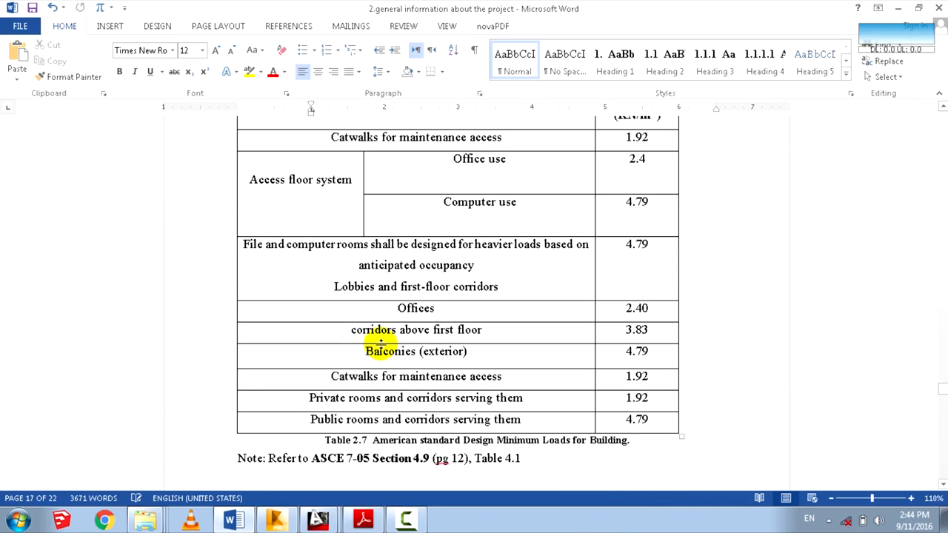
# Skim from the design load combinations in section 2.9.3 to the expected result in section 2.10.1 and the design procedures flow chart.
pyautogui.scroll(-20, 426, 292)
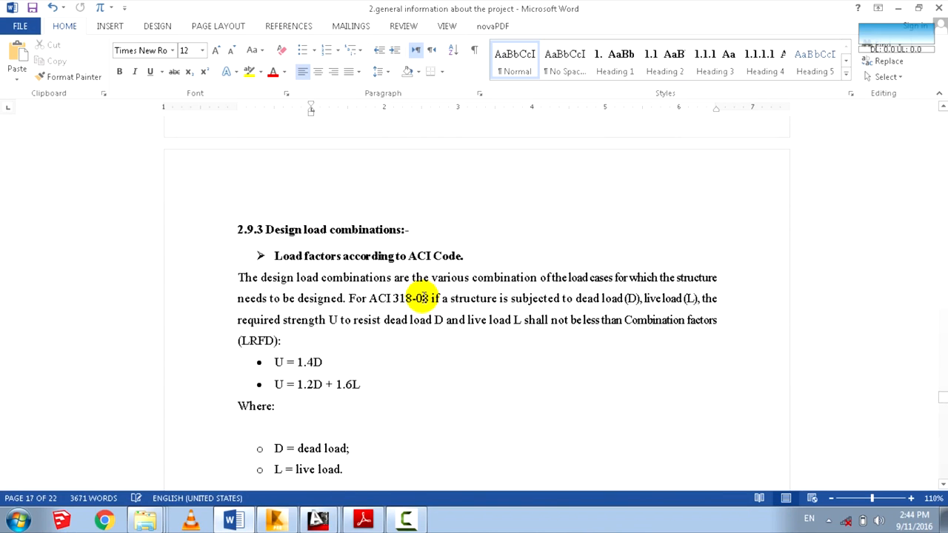
pyautogui.scroll(-20, 734, 267)
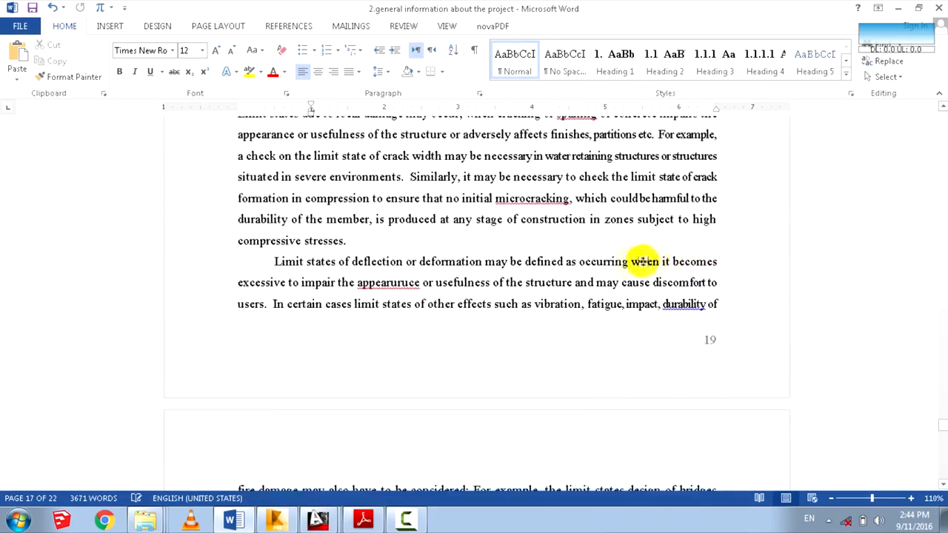
pyautogui.scroll(-20, 612, 254)
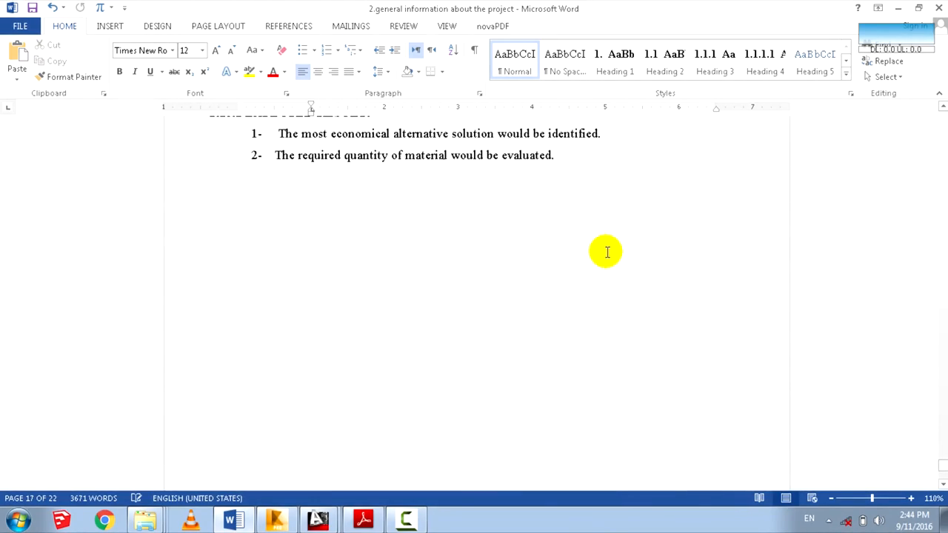
pyautogui.scroll(15, 601, 272)
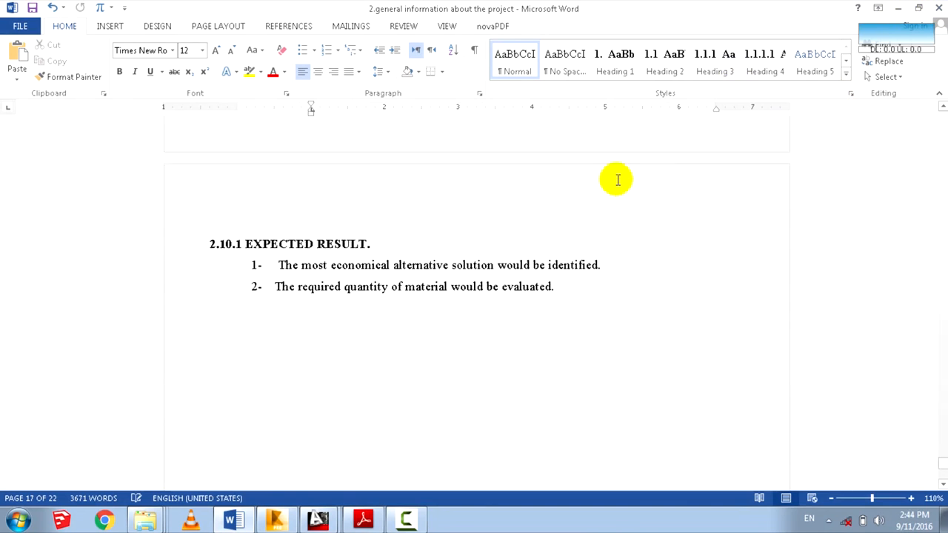
pyautogui.moveTo(426, 522)
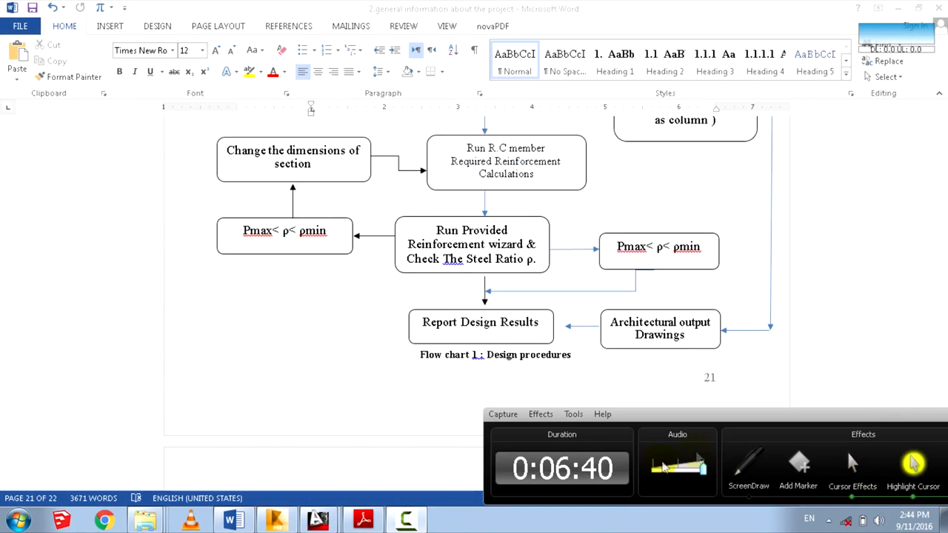
pyautogui.click(845, 448)
pyautogui.click(842, 411)
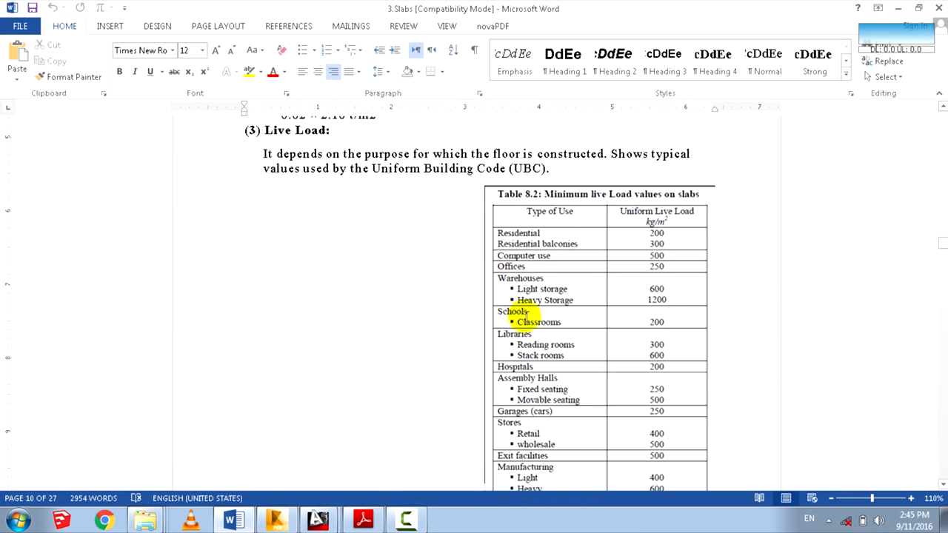
# In the 3.Slabs document, examine the minimum slab live loads in Table 8.2 and the note on the project's assumed live load.
pyautogui.scroll(-1, 526, 317)
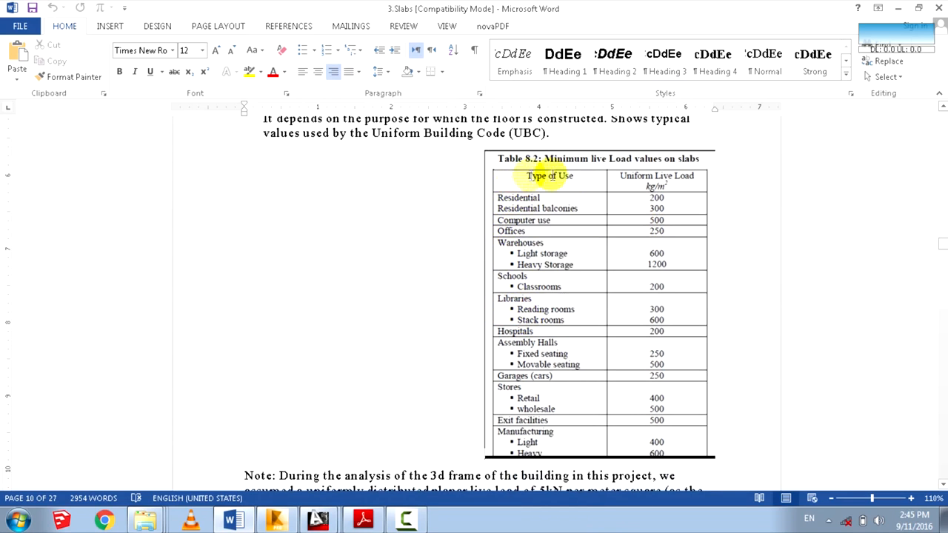
pyautogui.scroll(-1, 583, 329)
pyautogui.scroll(1, 527, 291)
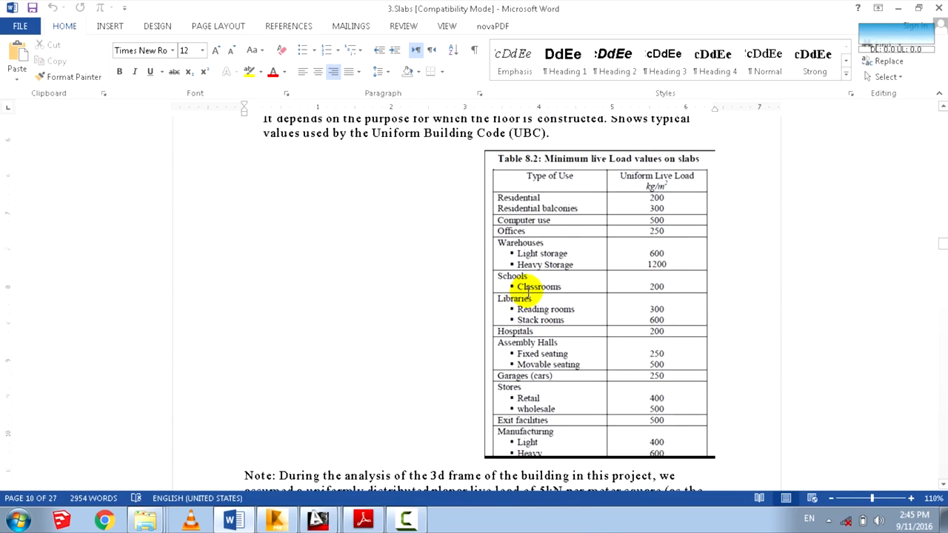
pyautogui.scroll(-2, 518, 288)
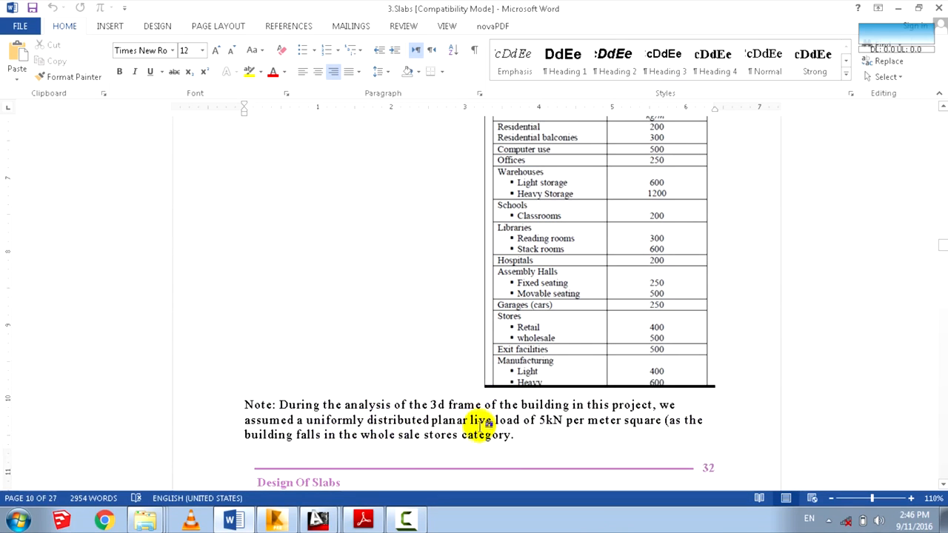
pyautogui.scroll(1, 480, 420)
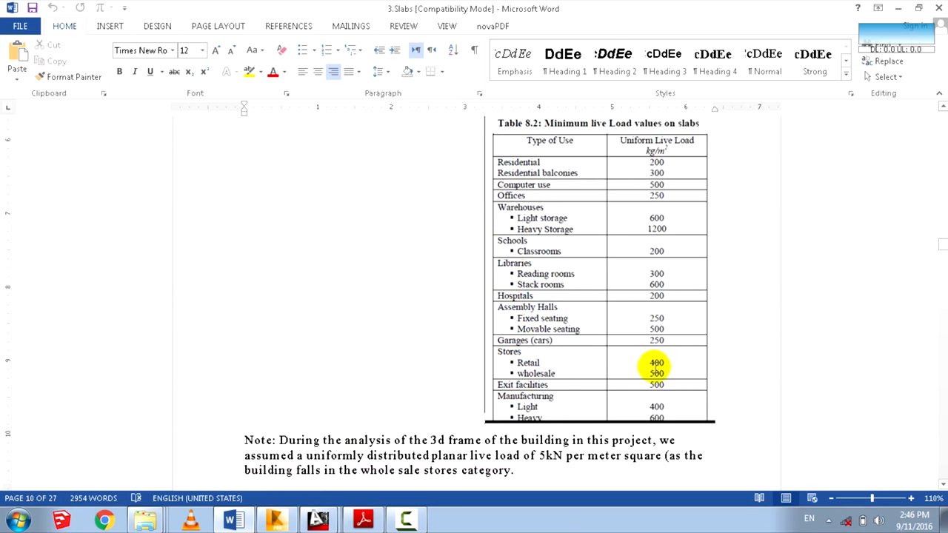
pyautogui.scroll(-6, 630, 388)
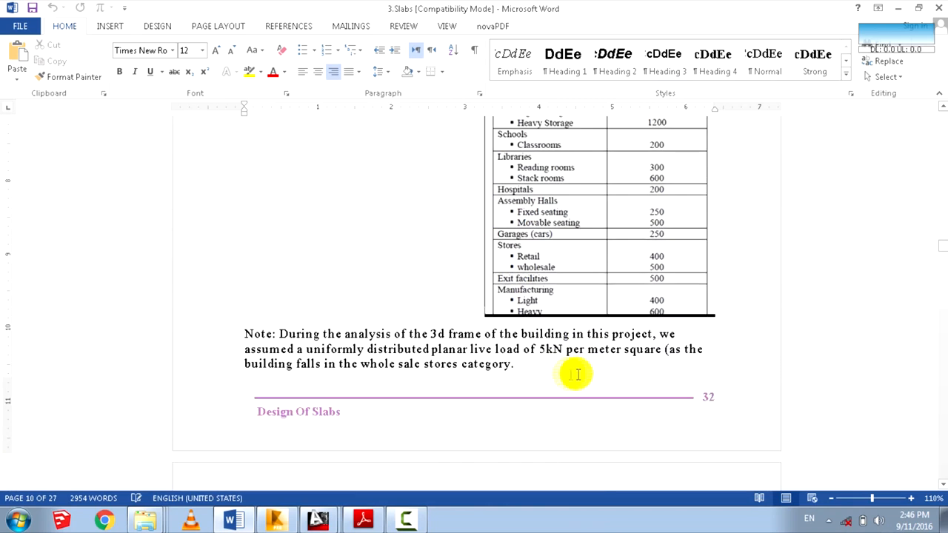
# Switch to Adobe Reader and examine the grid lines and axis spacings in the AXIS.pdf floor plan.
pyautogui.click(273, 522)
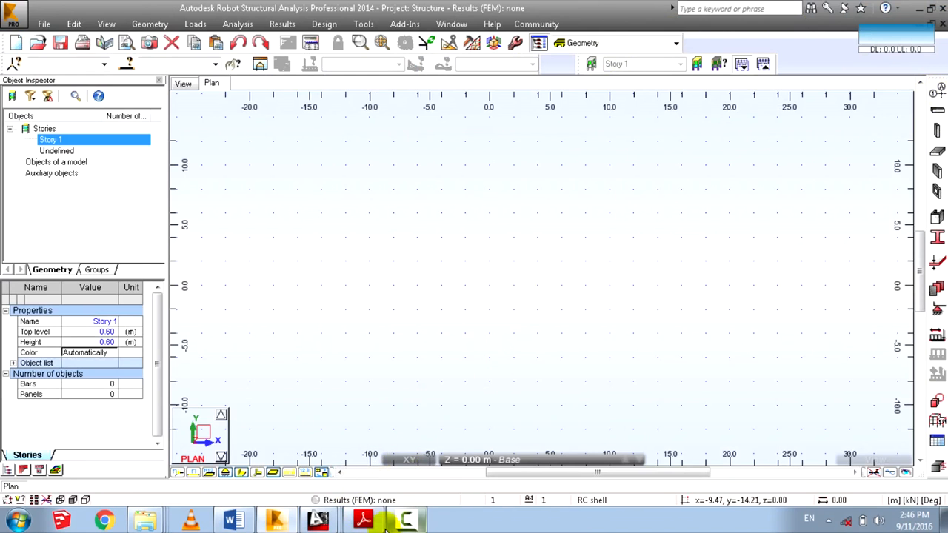
pyautogui.click(362, 520)
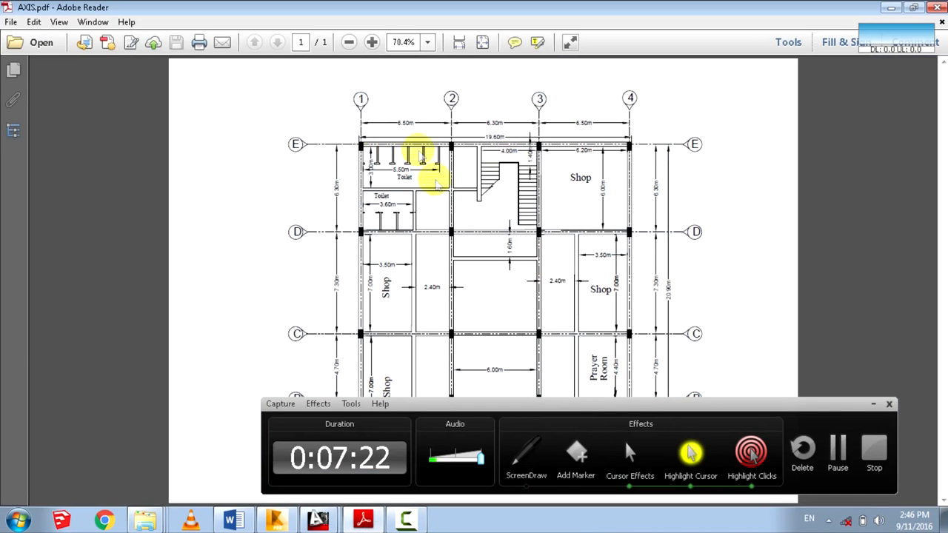
pyautogui.click(872, 404)
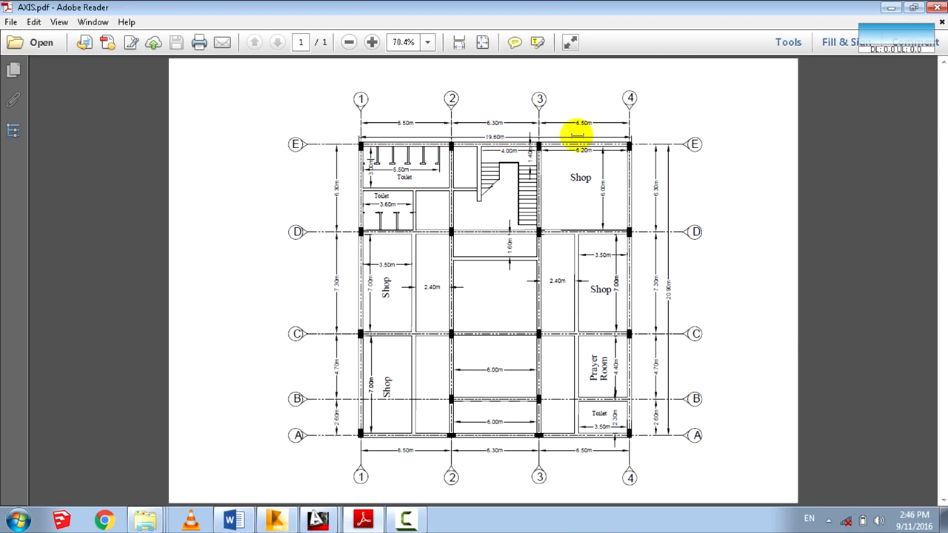
pyautogui.doubleClick(607, 6)
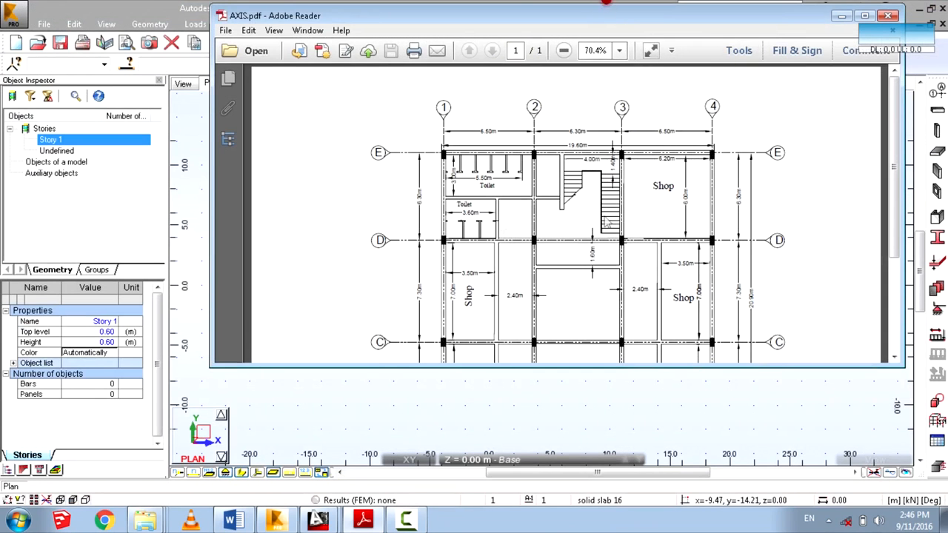
# Open the job preferences in Robot Structural Analysis and review the units, materials, structure analysis, design code and database settings.
pyautogui.click(208, 6)
pyautogui.click(641, 43)
pyautogui.click(451, 24)
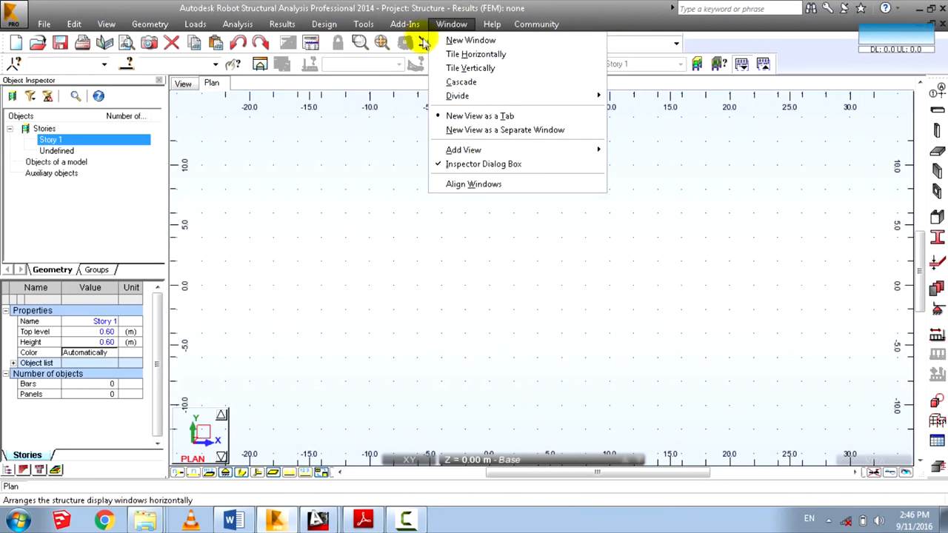
pyautogui.moveTo(361, 22)
pyautogui.click(370, 252)
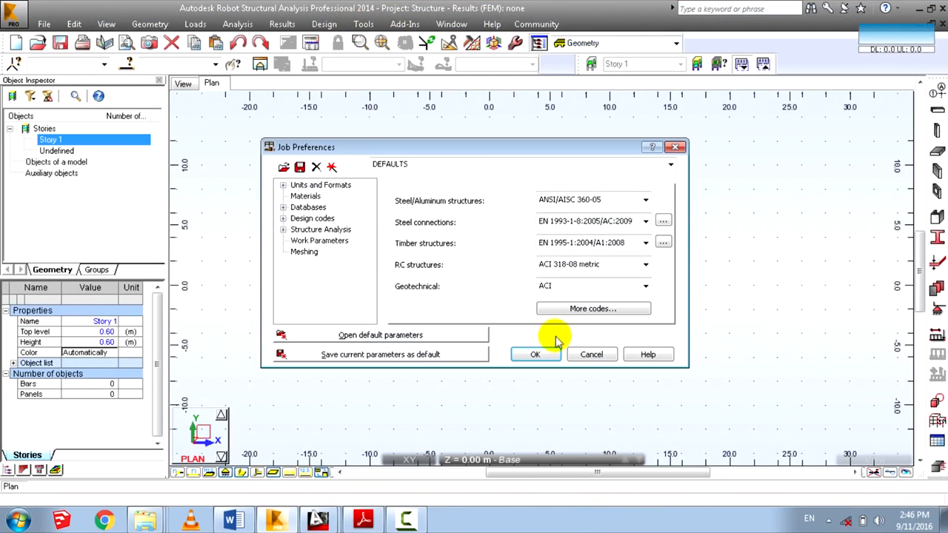
pyautogui.click(326, 187)
pyautogui.click(468, 284)
pyautogui.click(435, 290)
pyautogui.click(318, 196)
pyautogui.click(311, 230)
pyautogui.click(300, 218)
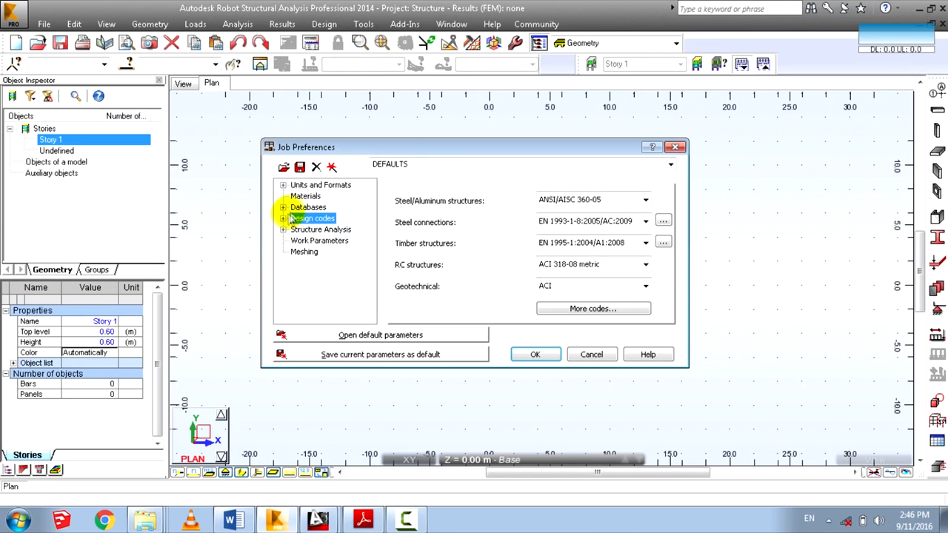
pyautogui.click(300, 207)
# In the load settings of the design codes, choose ACI318_2002 for the code combinations.
pyautogui.click(282, 219)
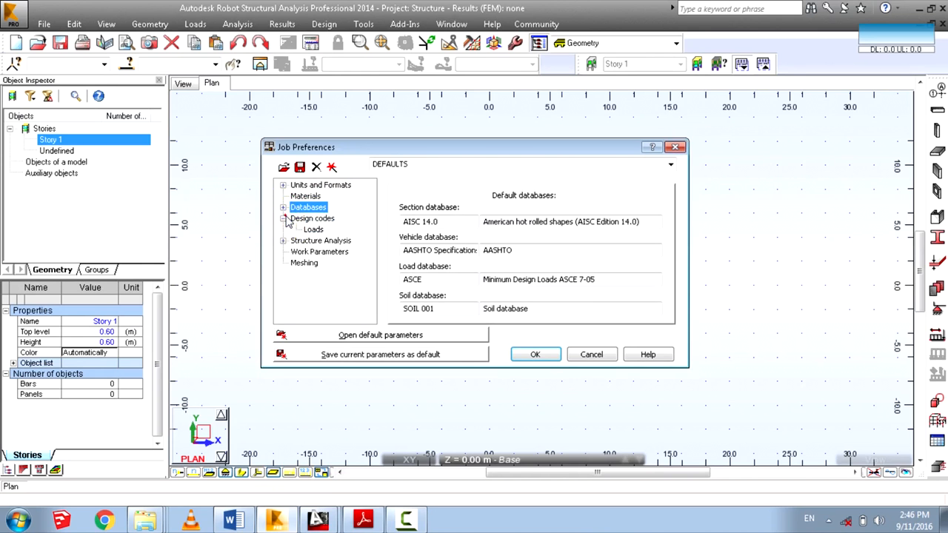
pyautogui.click(311, 230)
pyautogui.click(549, 212)
pyautogui.click(634, 207)
pyautogui.click(577, 217)
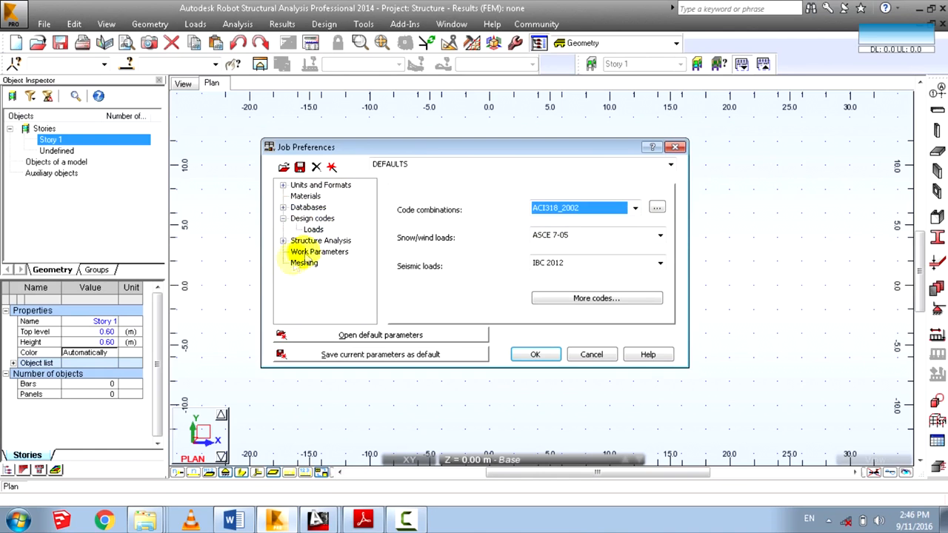
pyautogui.click(313, 230)
pyautogui.click(283, 240)
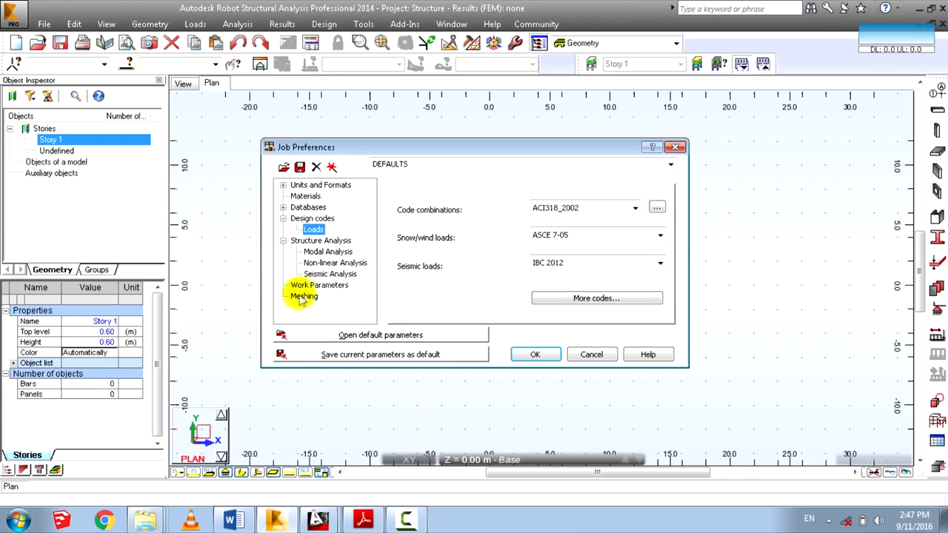
# Review the main design codes and the full names of the reinforcing bar databases in the job preferences.
pyautogui.click(310, 219)
pyautogui.click(283, 207)
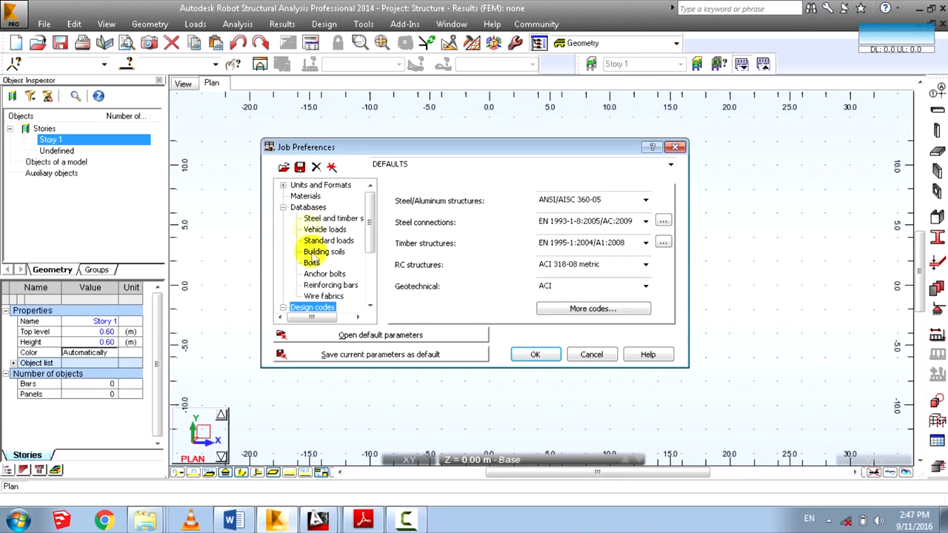
pyautogui.click(318, 285)
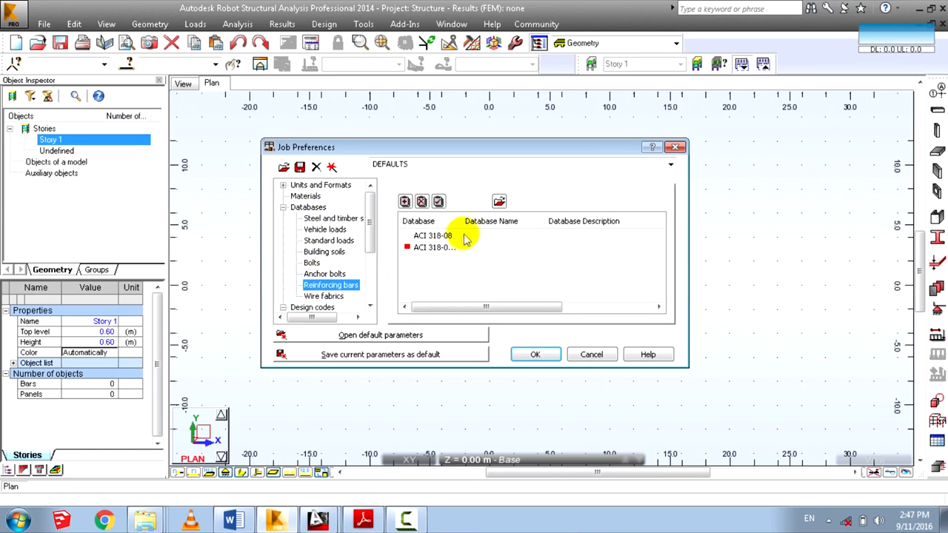
pyautogui.moveTo(471, 226); pyautogui.dragTo(560, 222)
pyautogui.click(466, 247)
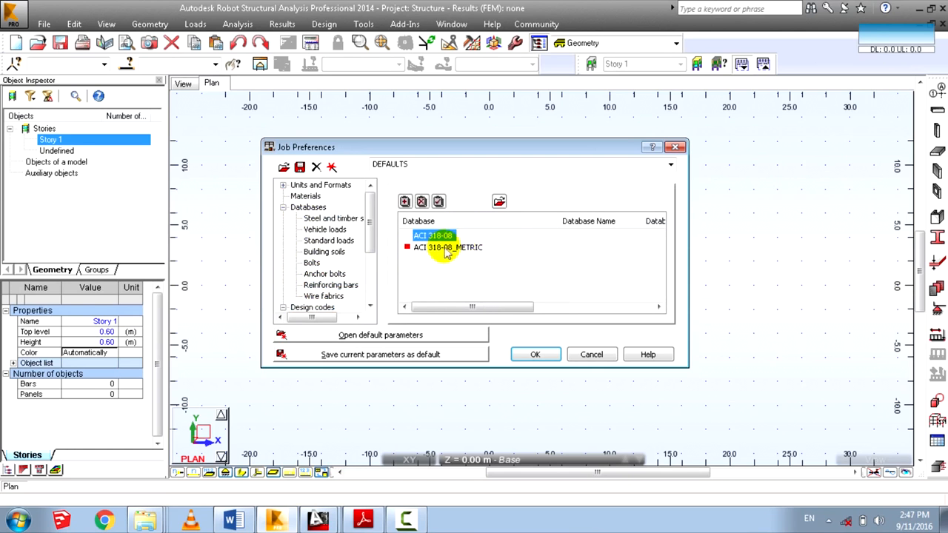
# Open the material definitions from the job preferences and enter fc25 as the concrete material's name.
pyautogui.click(296, 197)
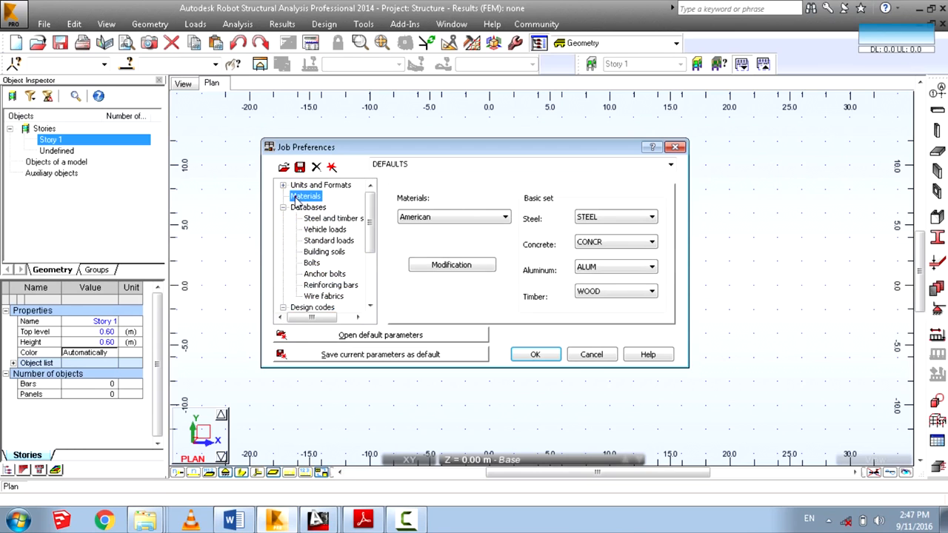
pyautogui.click(436, 265)
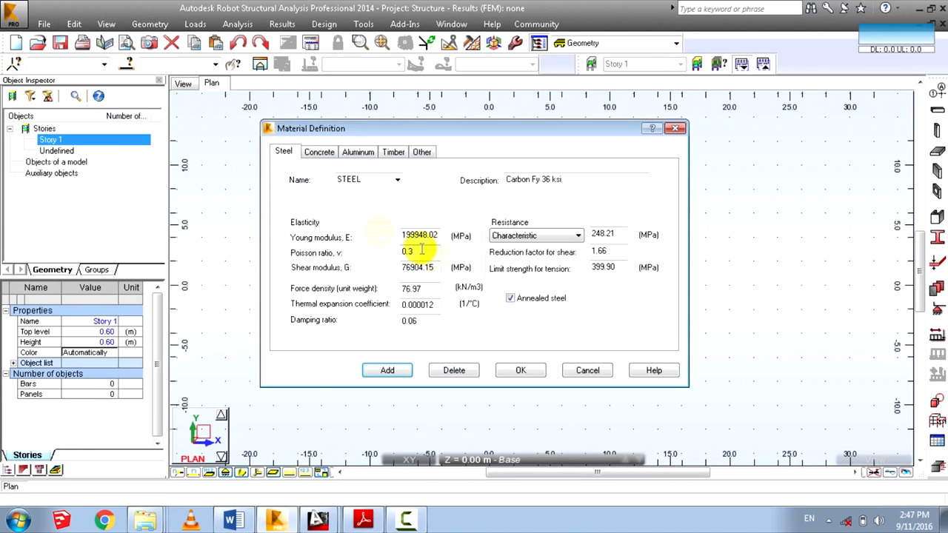
pyautogui.click(319, 152)
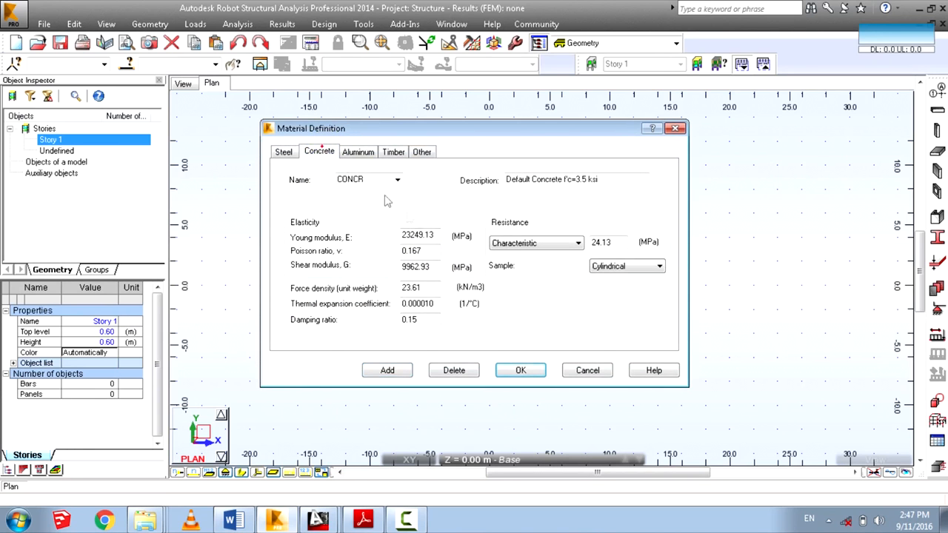
pyautogui.click(397, 181)
pyautogui.click(397, 182)
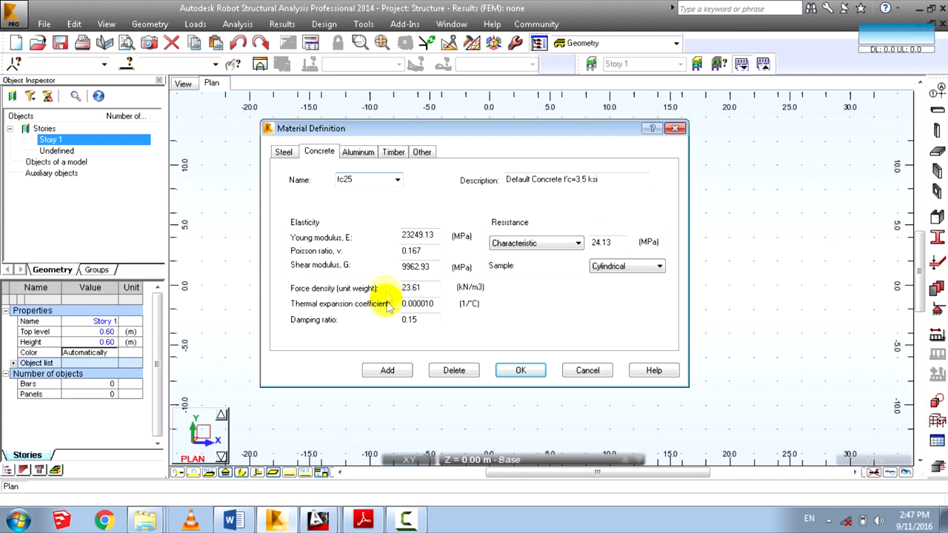
# Set the concrete's Young modulus to 21500 MPa and its characteristic resistance to 25 MPa.
pyautogui.moveTo(437, 235); pyautogui.dragTo(347, 234)
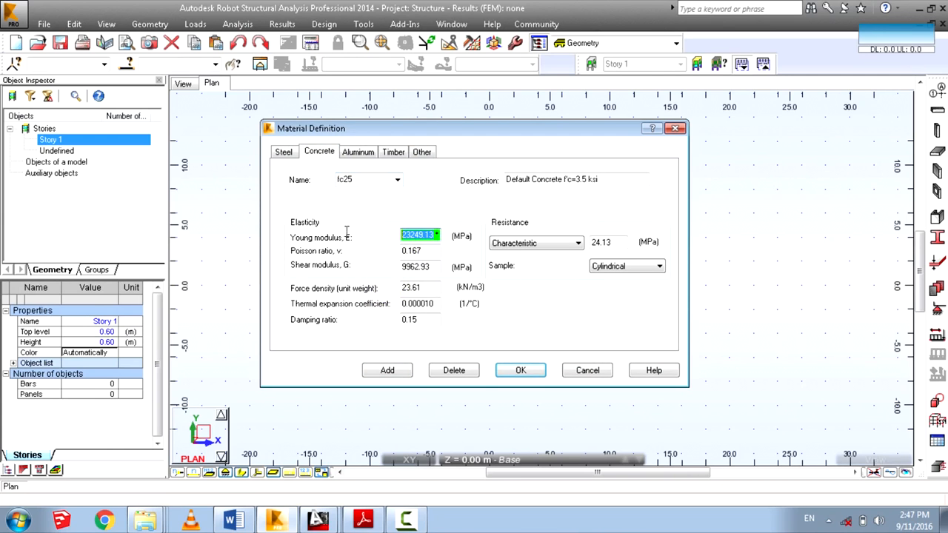
pyautogui.doubleClick(430, 235)
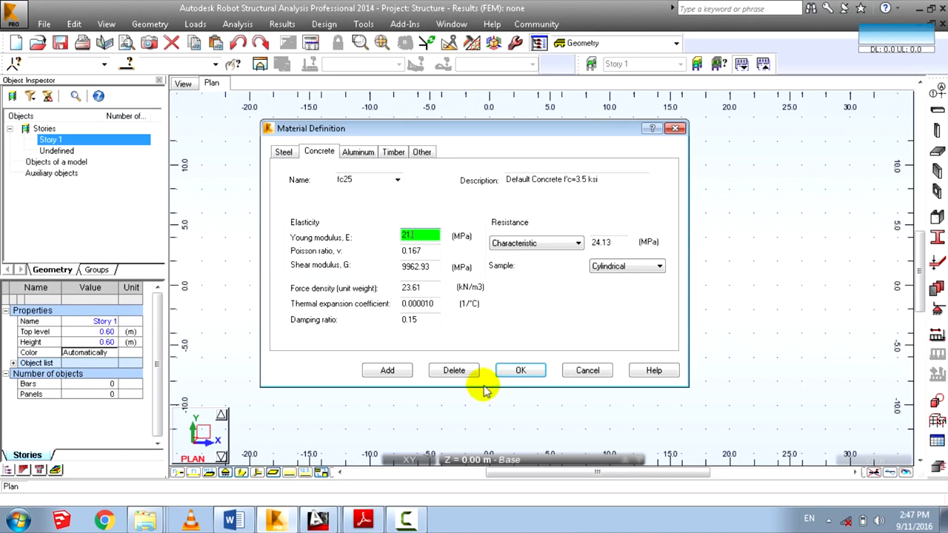
pyautogui.click(405, 521)
pyautogui.click(839, 452)
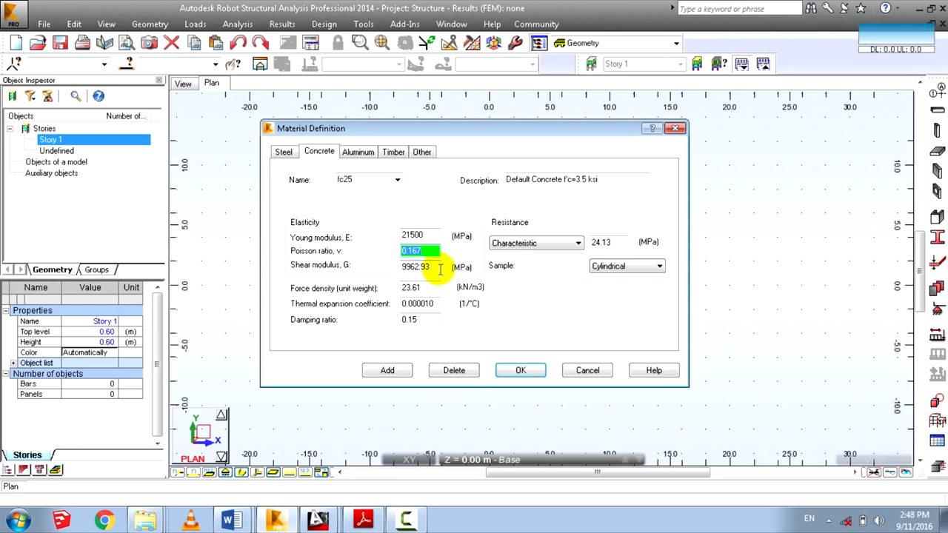
pyautogui.doubleClick(433, 268)
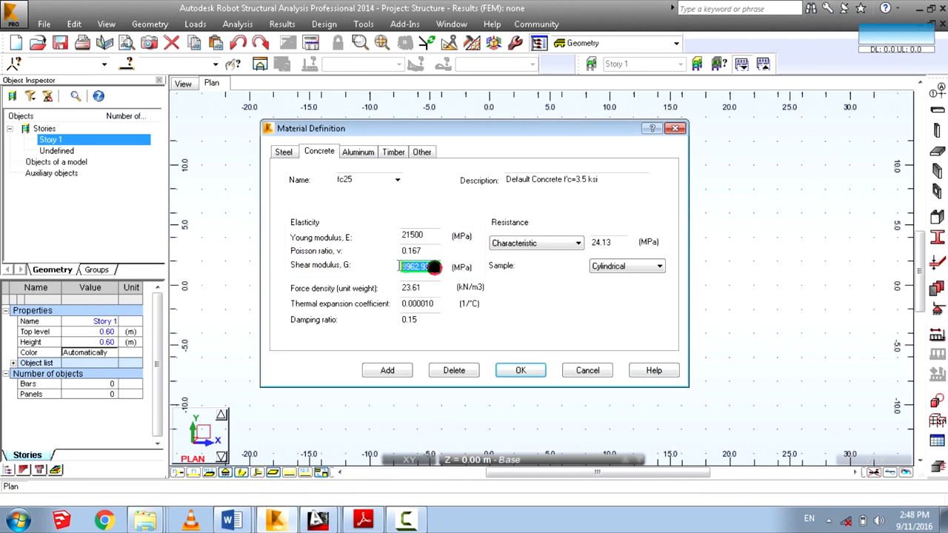
pyautogui.doubleClick(431, 288)
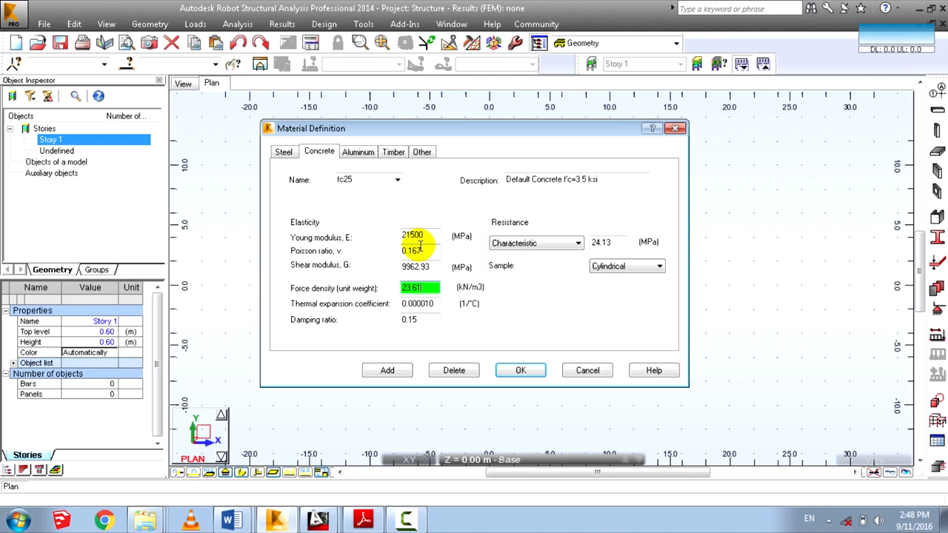
pyautogui.click(611, 247)
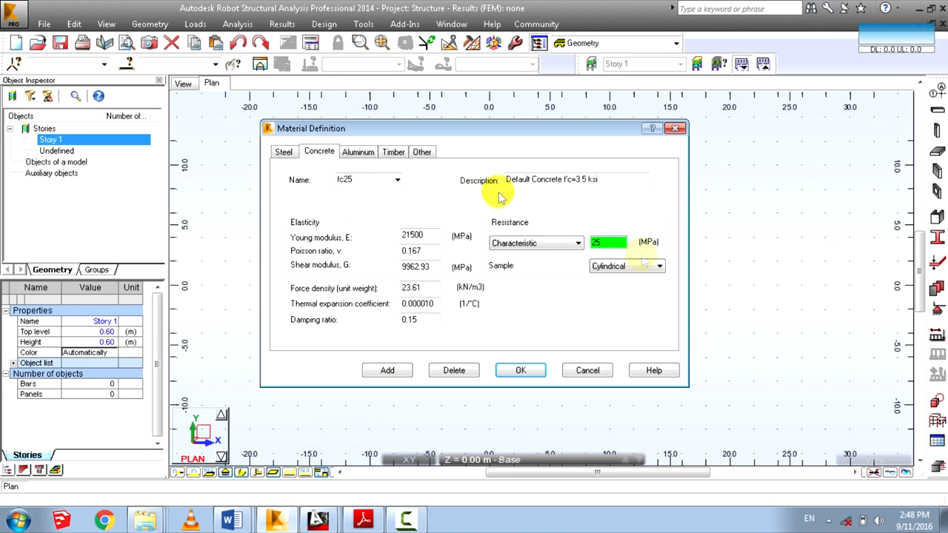
pyautogui.click(393, 152)
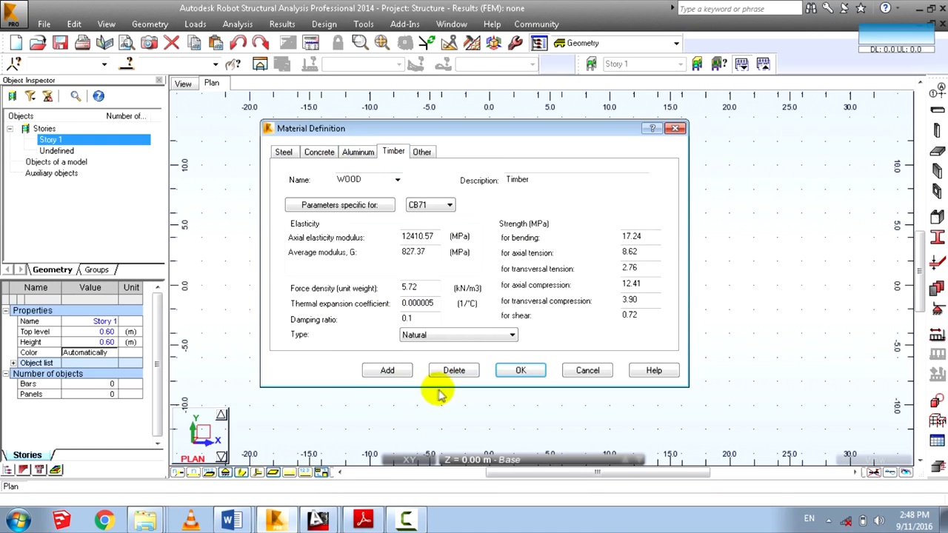
pyautogui.click(384, 370)
pyautogui.click(550, 284)
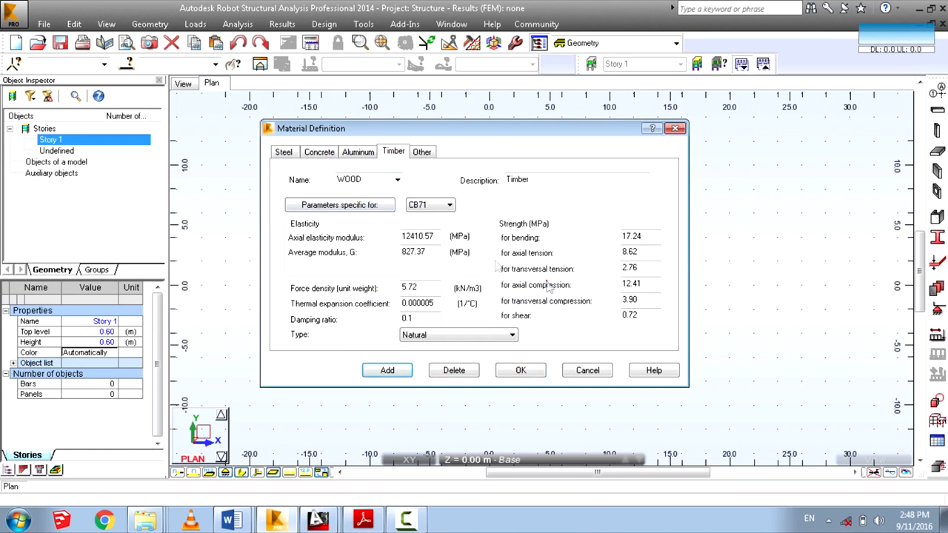
# Add the concrete material under the name fu25, and confirm the material definition and the job preferences.
pyautogui.click(320, 154)
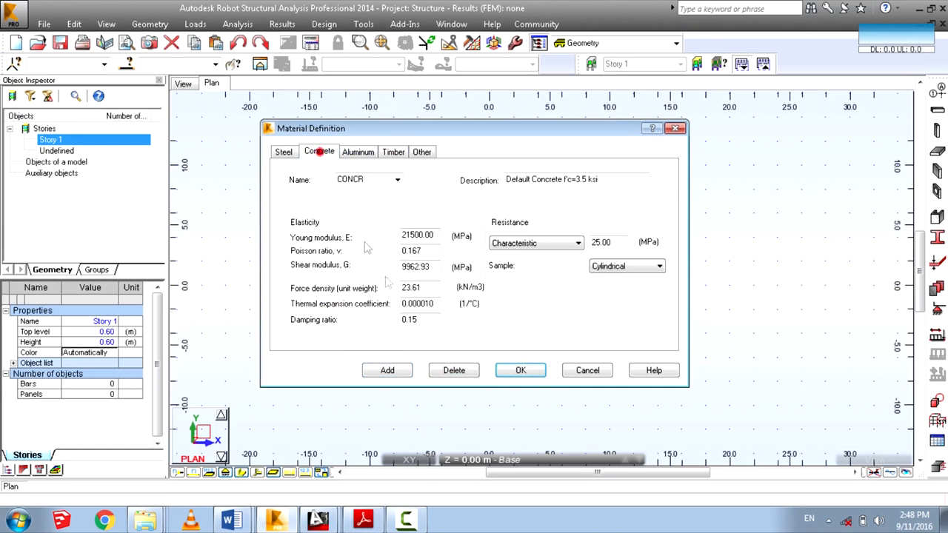
pyautogui.click(397, 179)
pyautogui.click(346, 319)
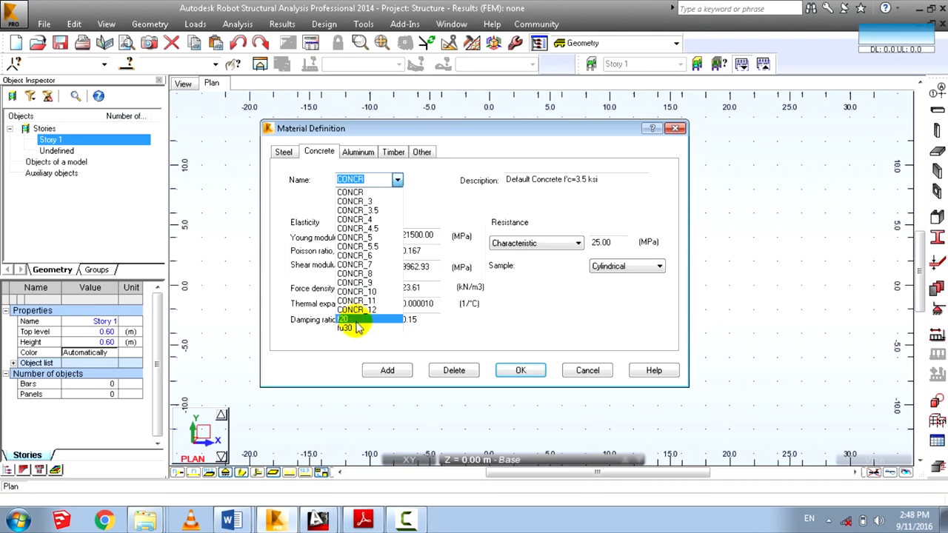
pyautogui.click(412, 194)
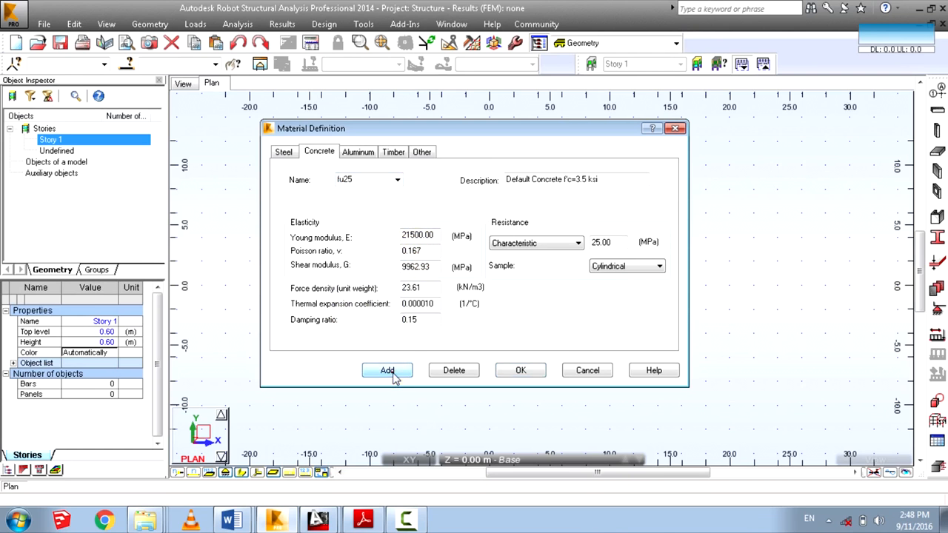
pyautogui.click(520, 370)
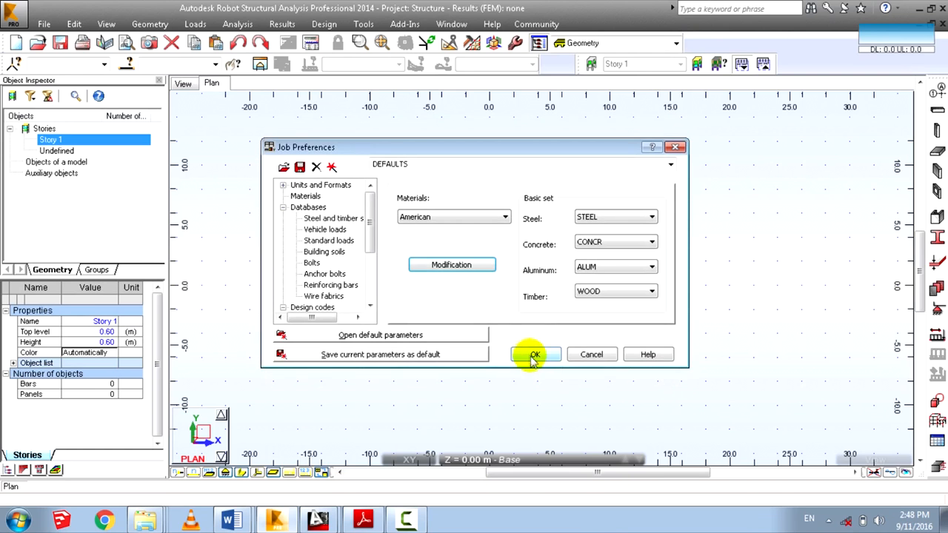
pyautogui.click(534, 355)
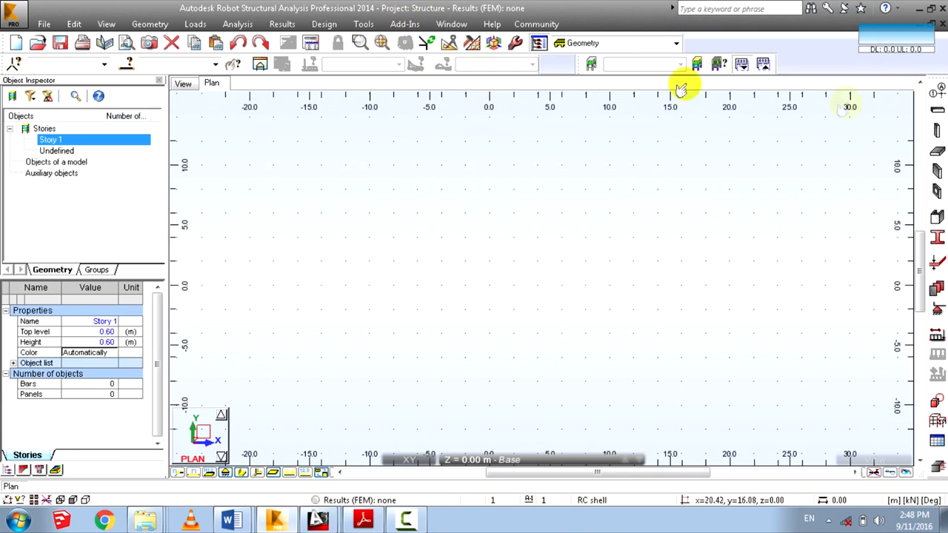
# Review the language settings and view parameters in the program preferences, and leave them without applying changes.
pyautogui.click(364, 23)
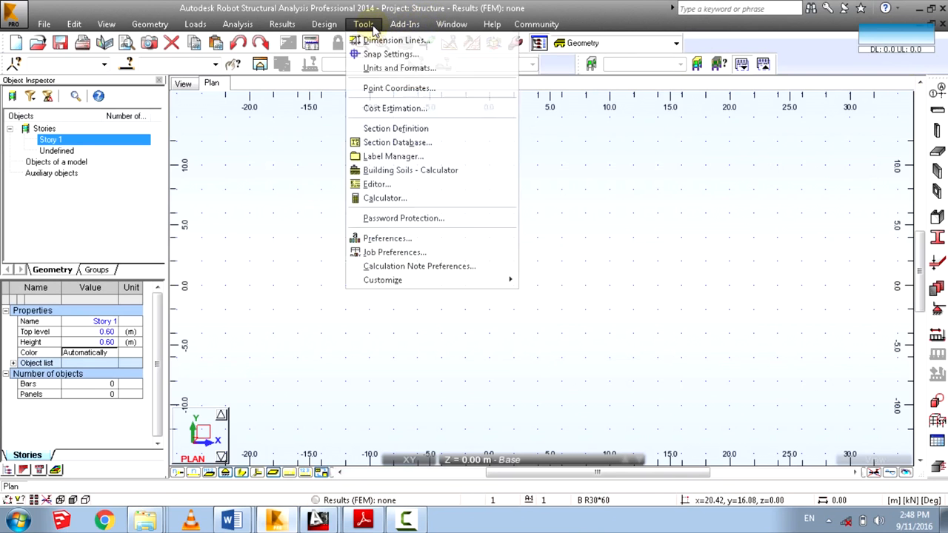
pyautogui.click(381, 241)
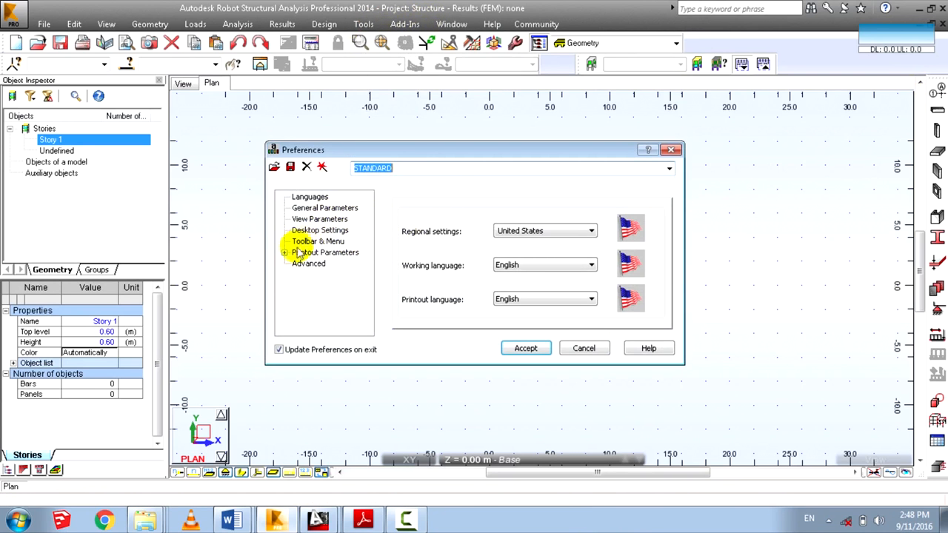
pyautogui.click(319, 220)
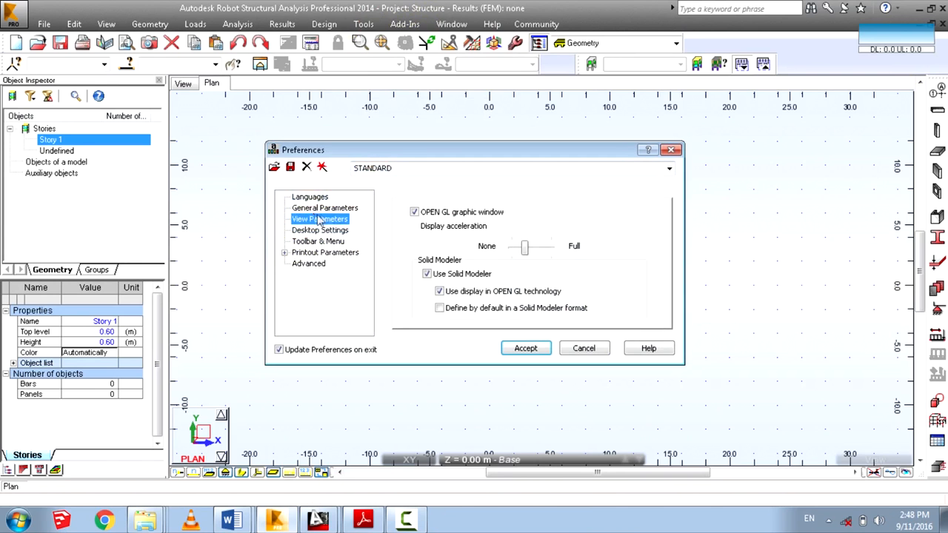
pyautogui.click(577, 347)
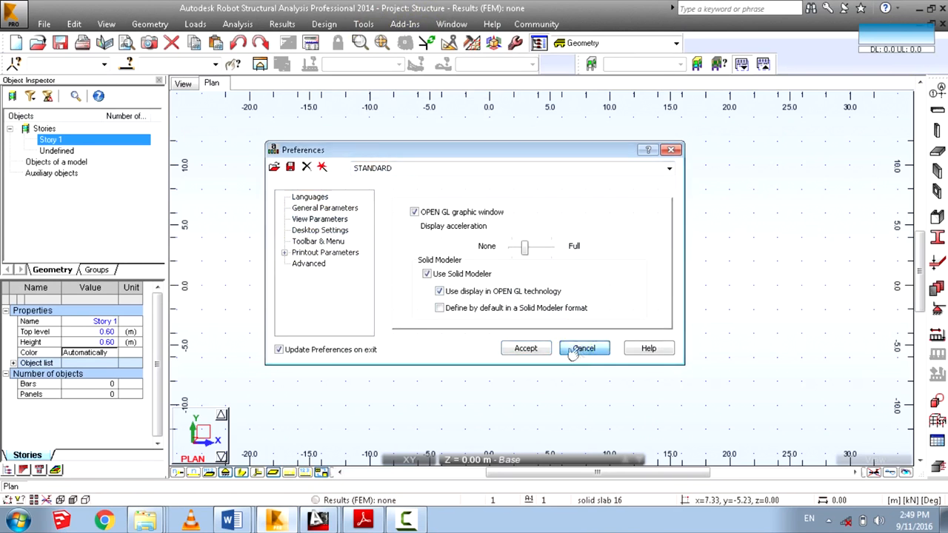
# Start the structural axis definition and place the AXIS.pdf floor plan in Adobe Reader beside it, enlarged to show the full grid.
pyautogui.click(938, 90)
pyautogui.moveTo(503, 76); pyautogui.dragTo(701, 76)
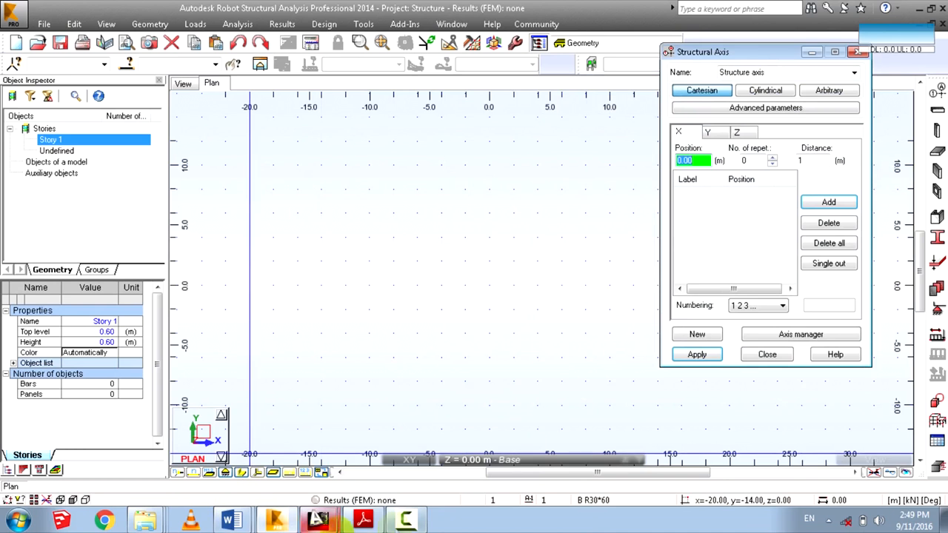
pyautogui.click(379, 524)
pyautogui.moveTo(445, 16); pyautogui.dragTo(222, 39)
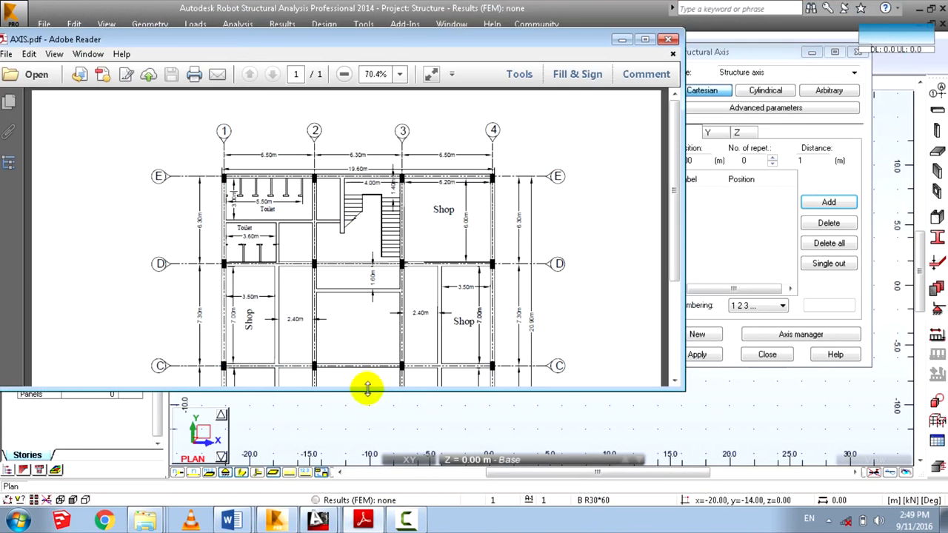
pyautogui.moveTo(368, 388); pyautogui.dragTo(367, 501)
pyautogui.moveTo(527, 41); pyautogui.dragTo(443, 22)
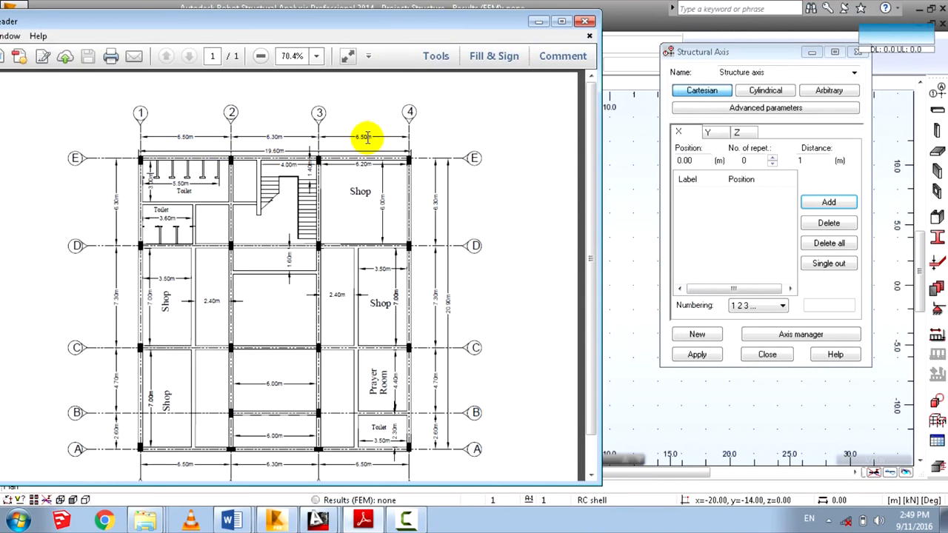
# Back in Robot Structural Analysis, add X axes at positions 0.00 and 6.50 m, with the distance value set to 6.5 m.
pyautogui.click(754, 201)
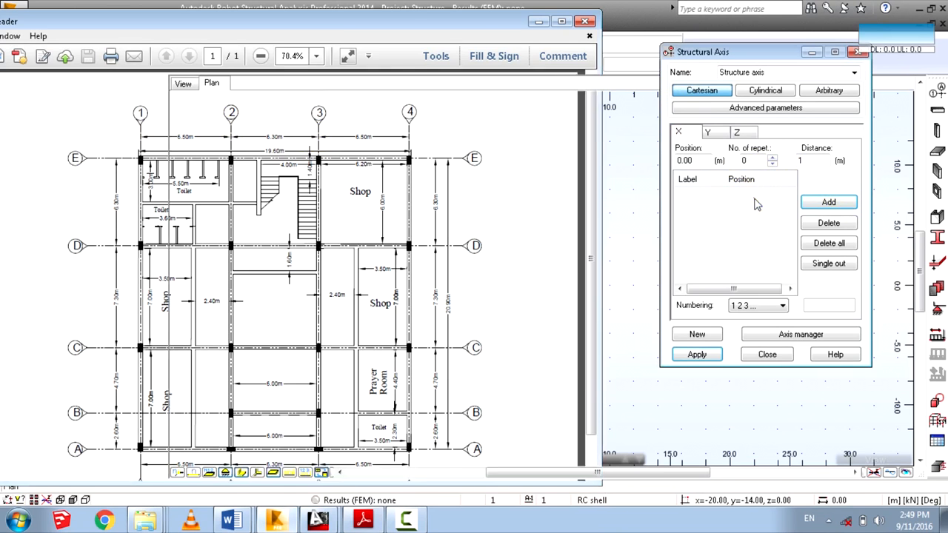
pyautogui.click(829, 203)
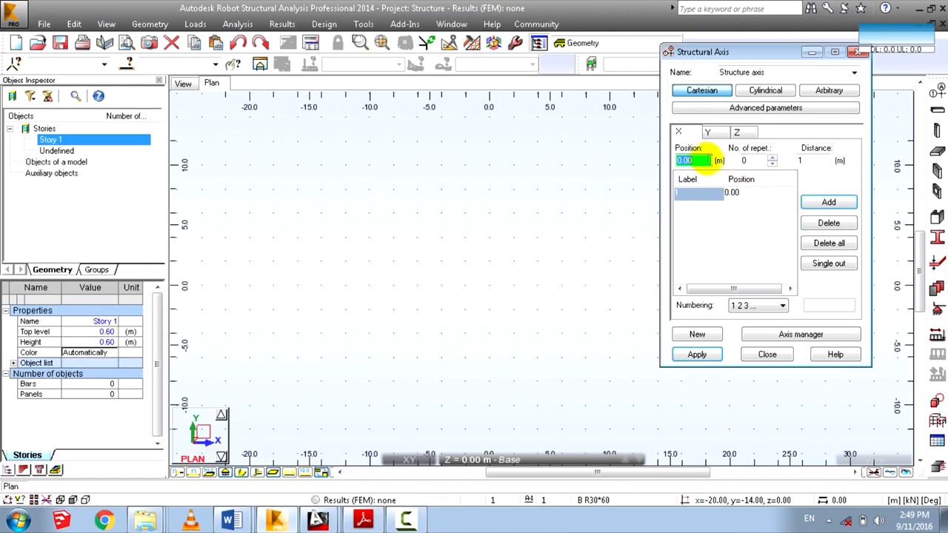
pyautogui.click(821, 160)
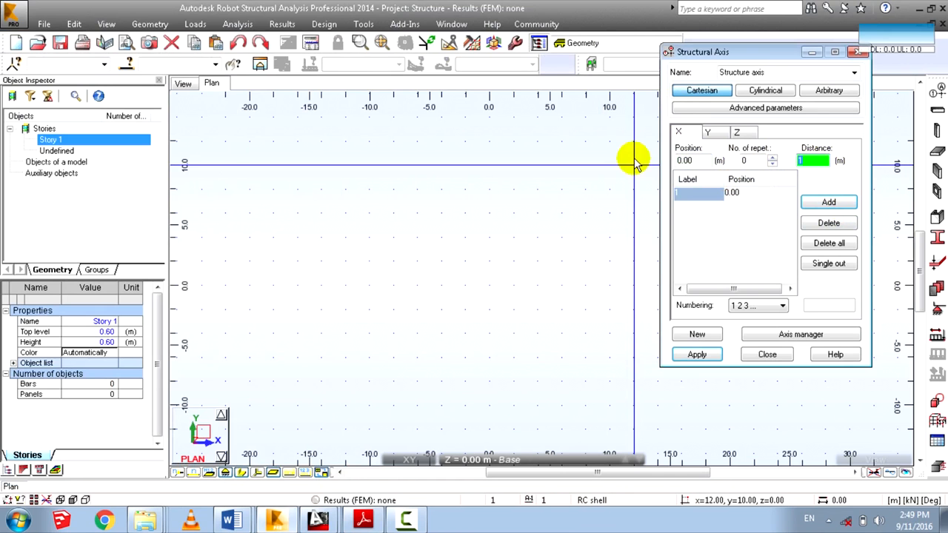
pyautogui.click(360, 521)
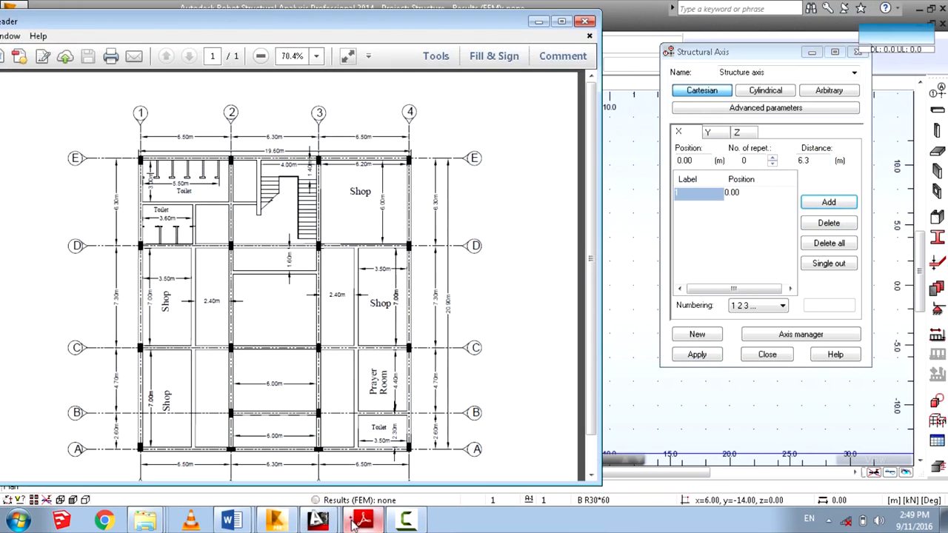
pyautogui.click(352, 522)
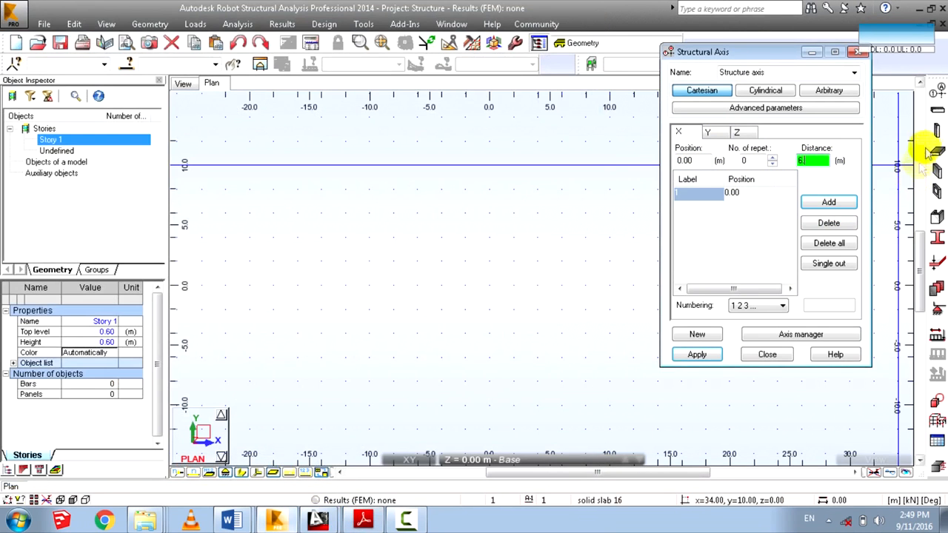
pyautogui.click(829, 205)
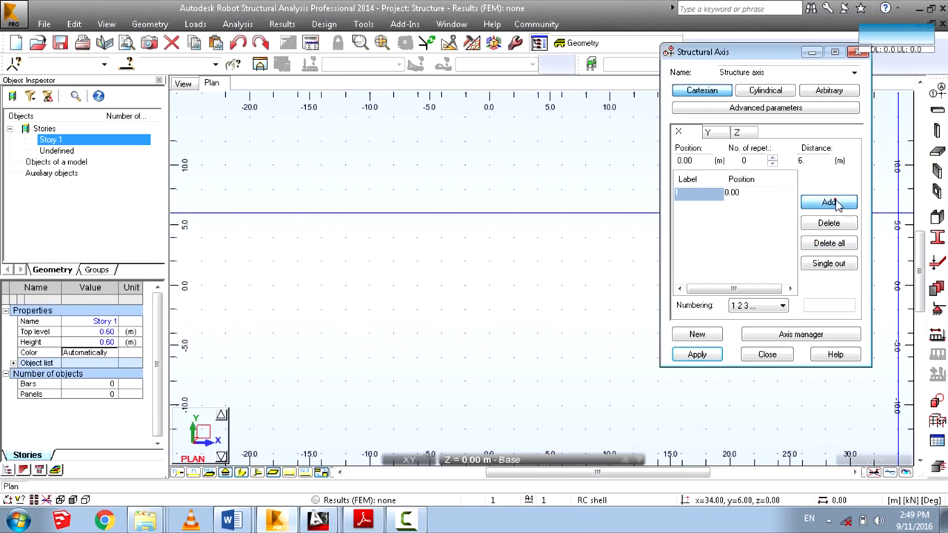
pyautogui.click(822, 160)
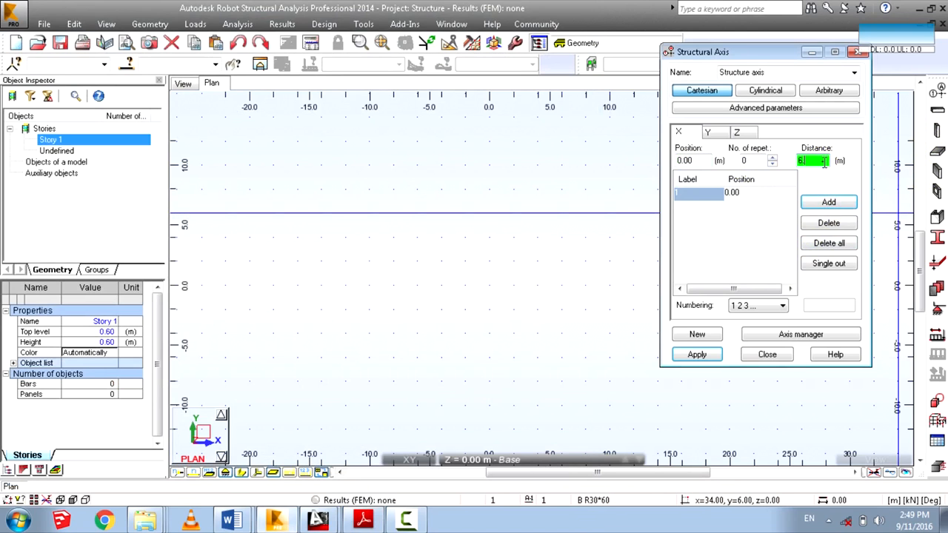
pyautogui.click(828, 202)
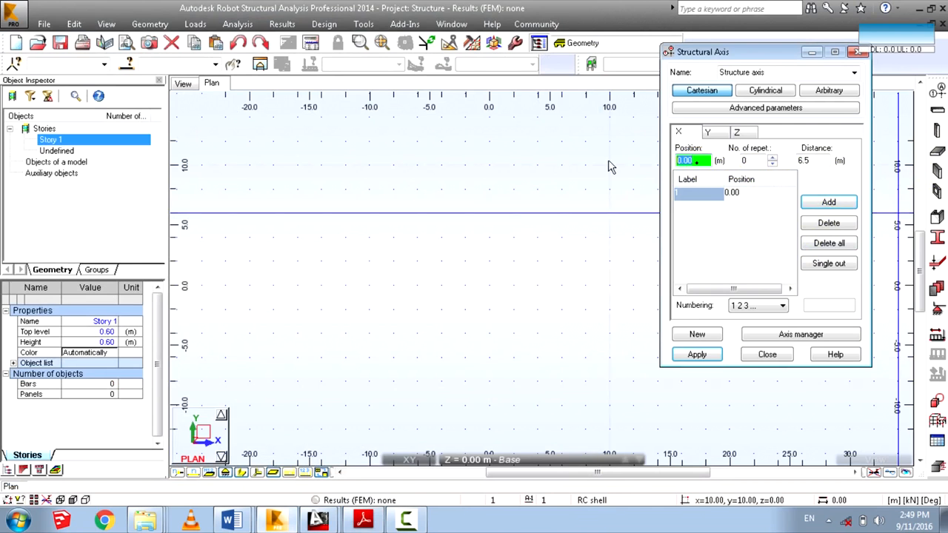
pyautogui.click(814, 202)
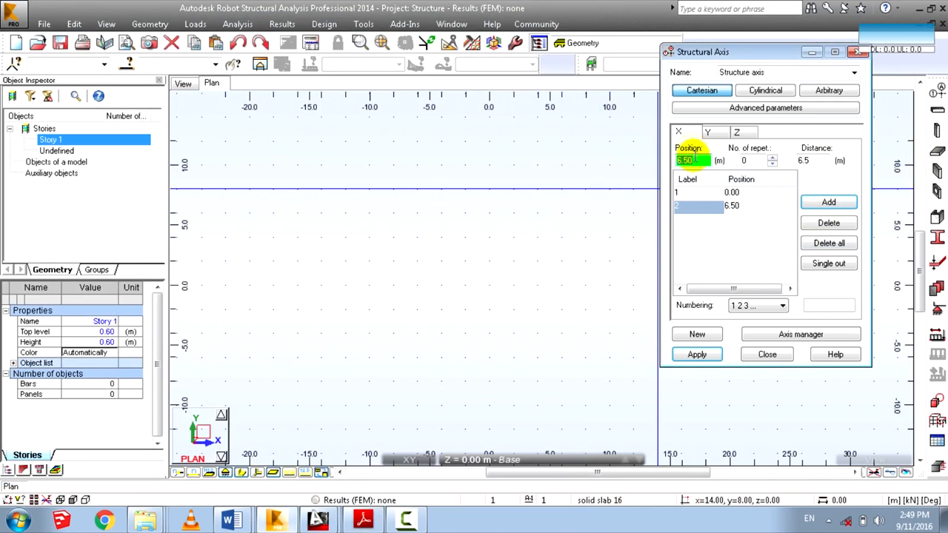
# Check the second bay's spacing on the PDF plan and add the third X axis at position 12.80 m.
pyautogui.click(405, 521)
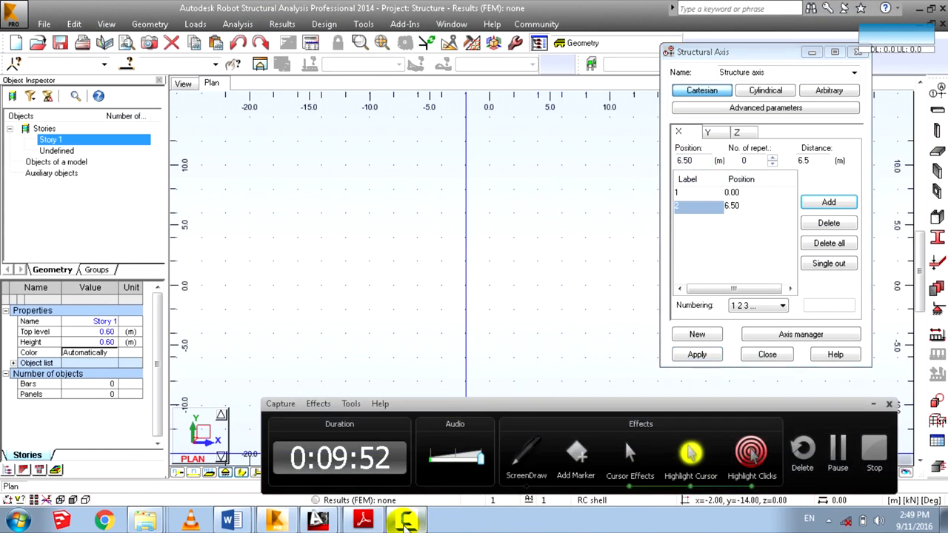
pyautogui.click(405, 520)
pyautogui.click(363, 520)
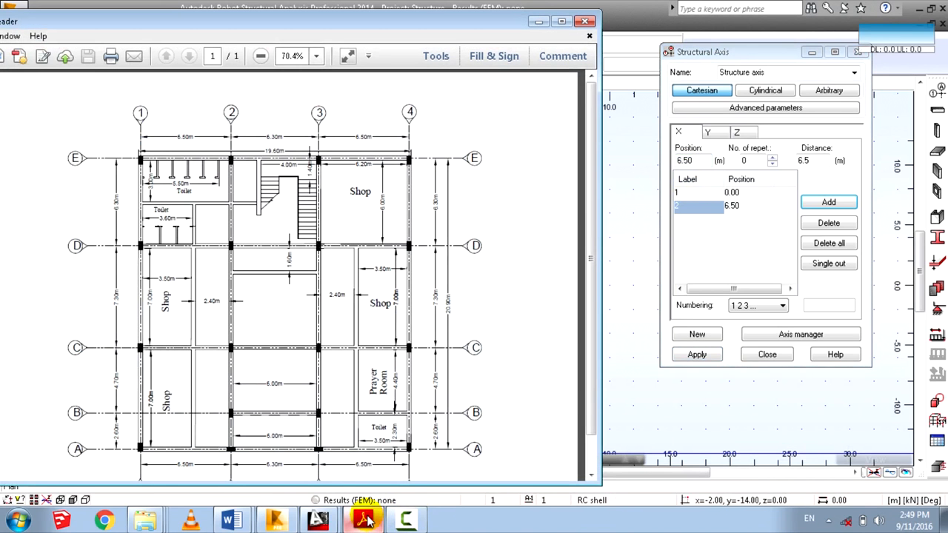
pyautogui.click(365, 521)
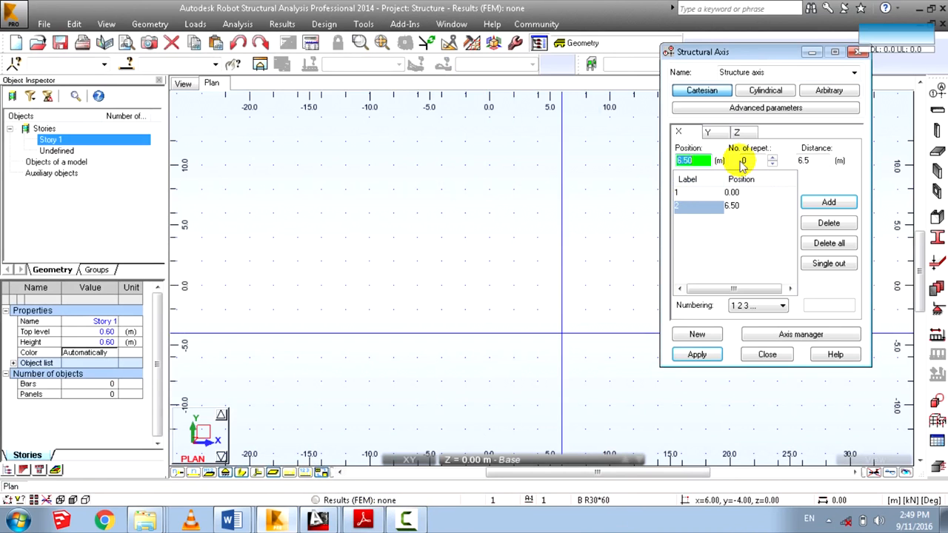
pyautogui.click(827, 202)
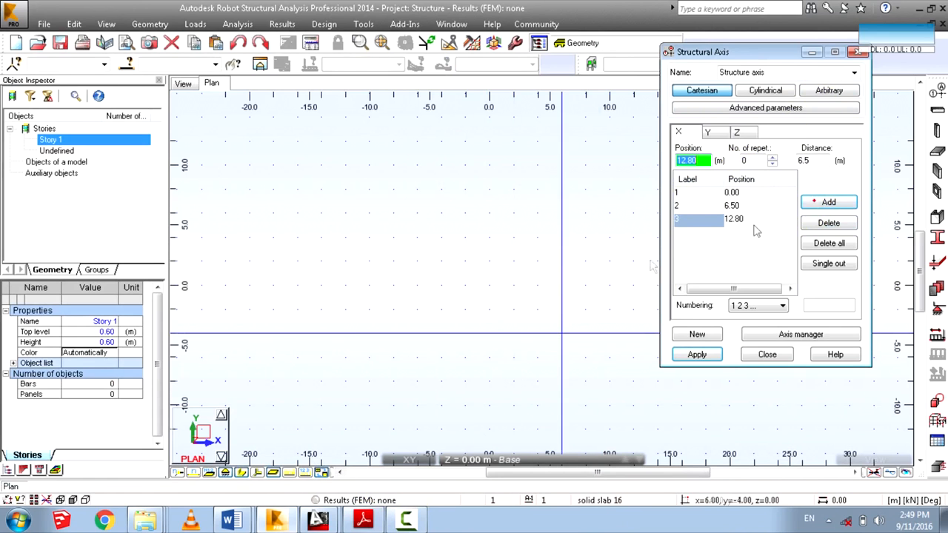
# Try 19.3 m as the fourth X axis position, compare it with the plan, and reselect the second and third X axes.
pyautogui.click(363, 520)
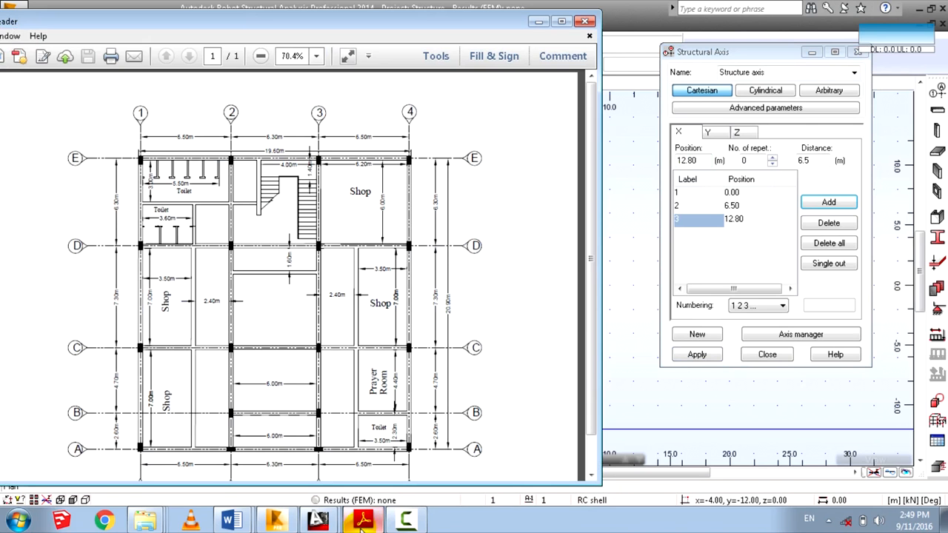
pyautogui.click(778, 53)
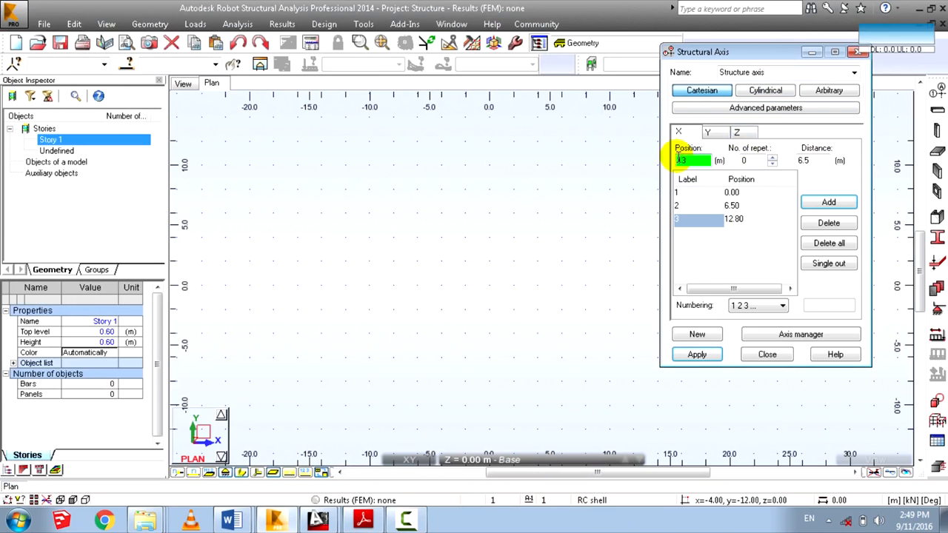
pyautogui.moveTo(693, 160); pyautogui.dragTo(639, 164)
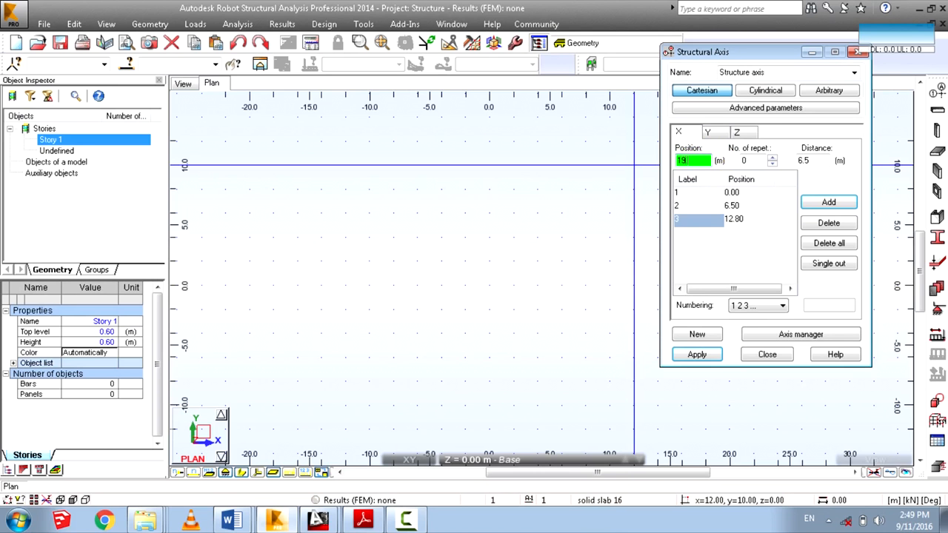
pyautogui.click(406, 520)
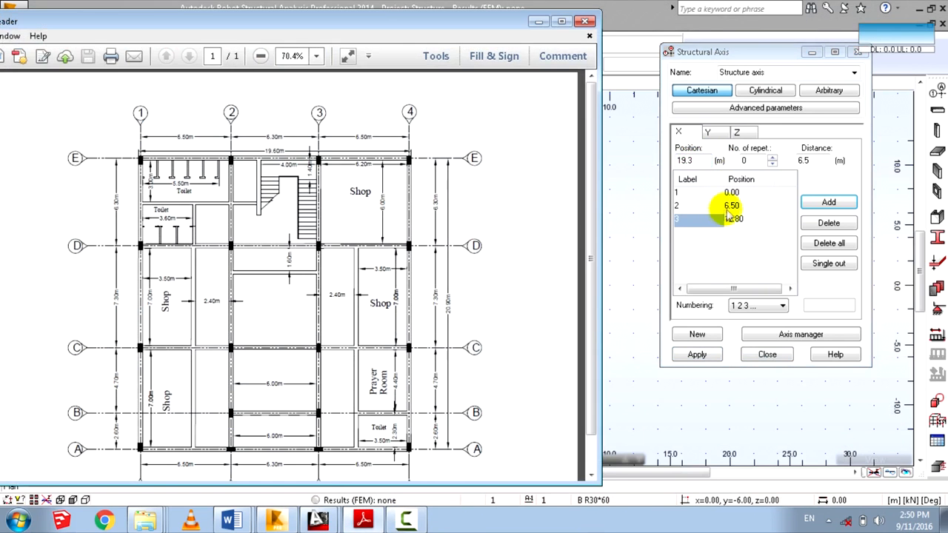
pyautogui.click(730, 208)
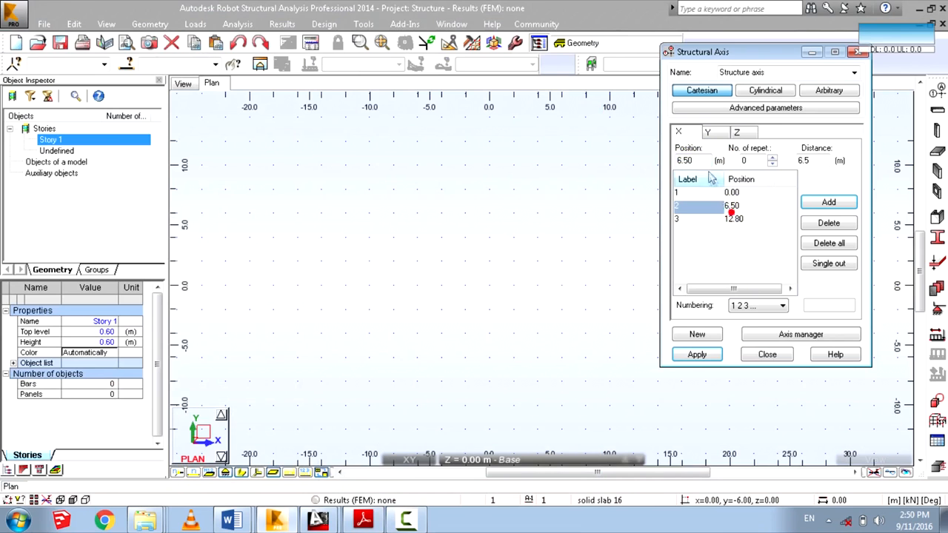
pyautogui.click(680, 221)
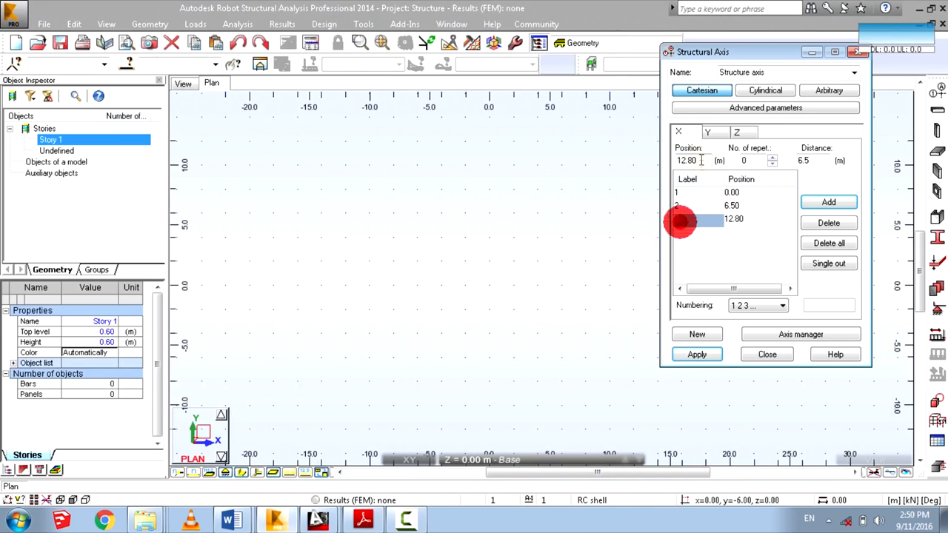
# Switch to the Y direction and add axes at positions 2.60 and 0.00 m, following the plan's A and B grid lines.
pyautogui.click(721, 133)
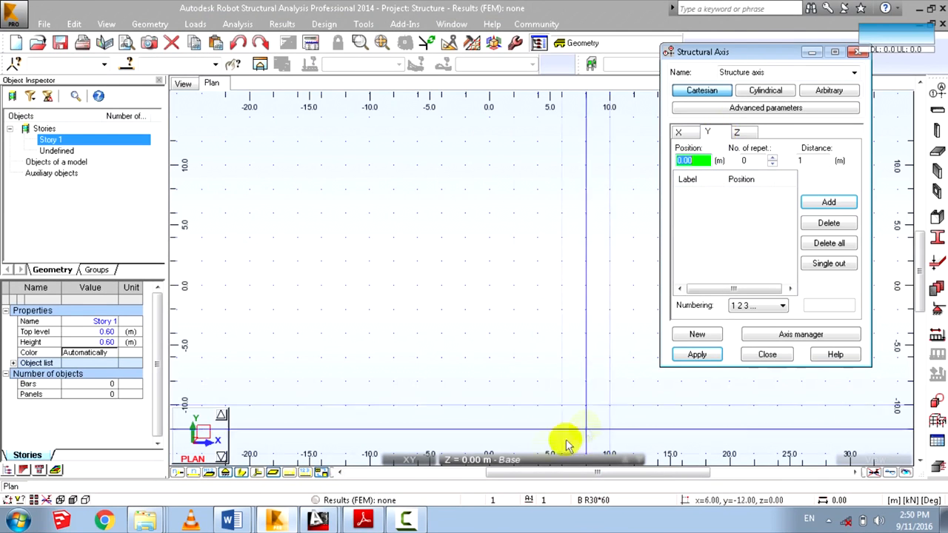
pyautogui.click(363, 520)
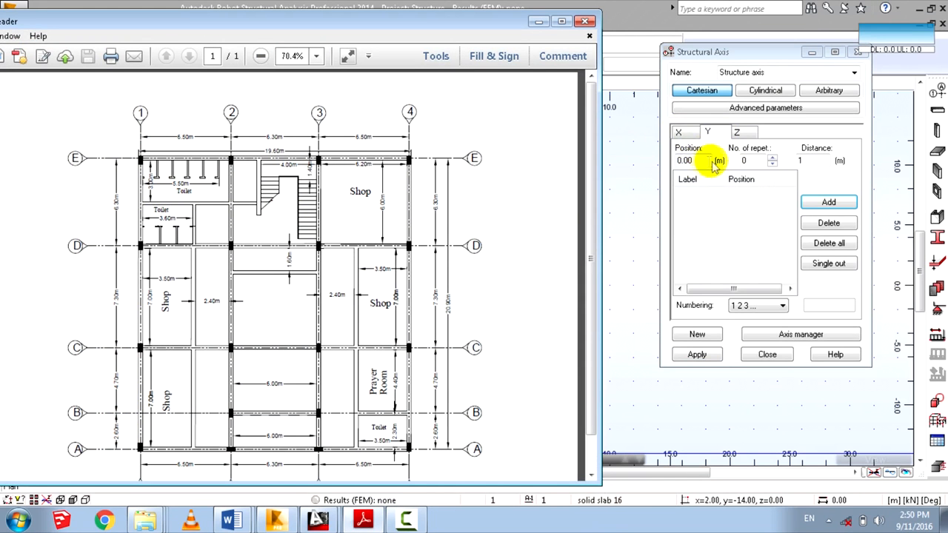
pyautogui.click(688, 160)
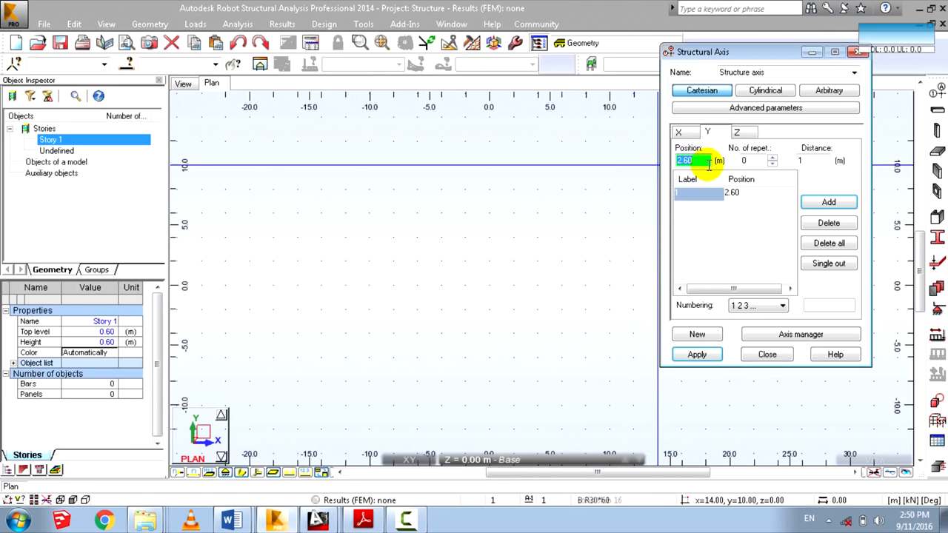
pyautogui.click(829, 202)
pyautogui.click(696, 161)
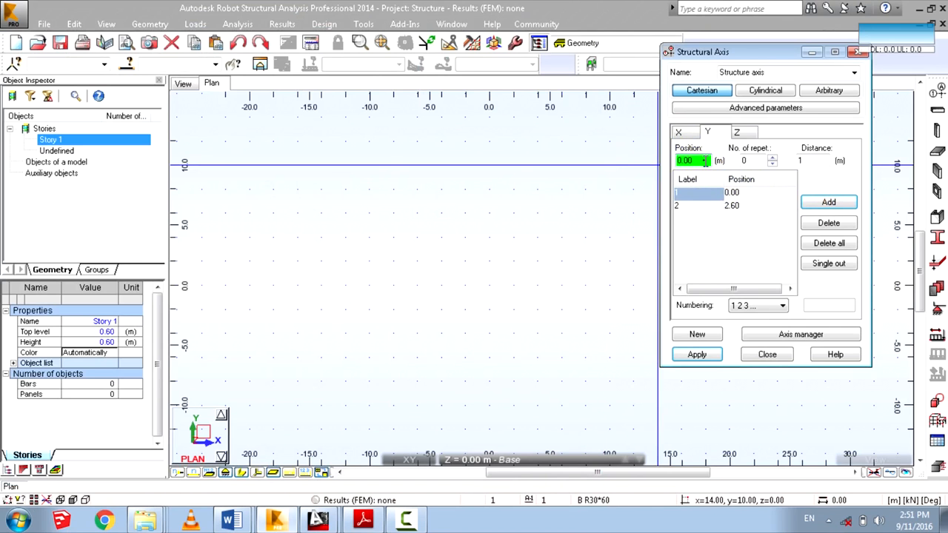
pyautogui.click(704, 161)
pyautogui.click(593, 147)
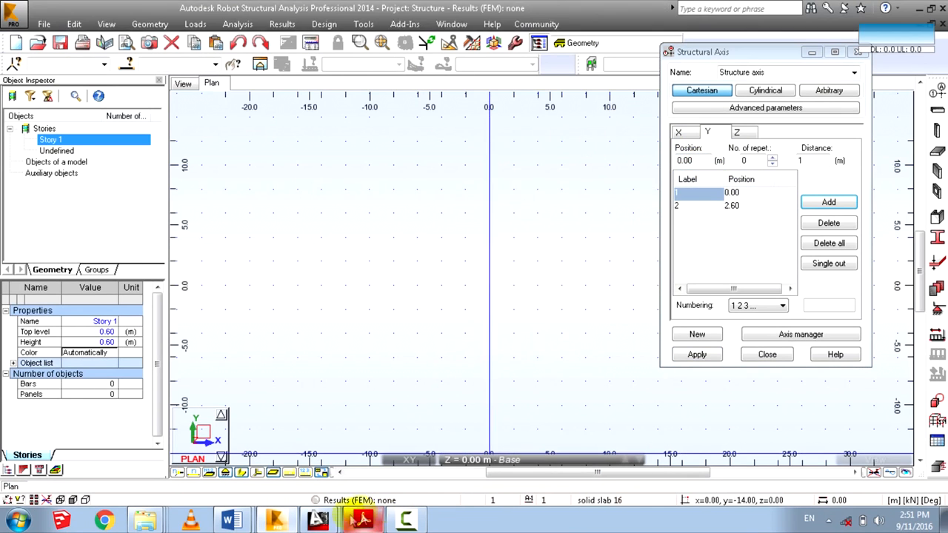
# Consult the plan for the spacing between grid lines B and C, and add a Y axis at position 7.30 m.
pyautogui.click(360, 521)
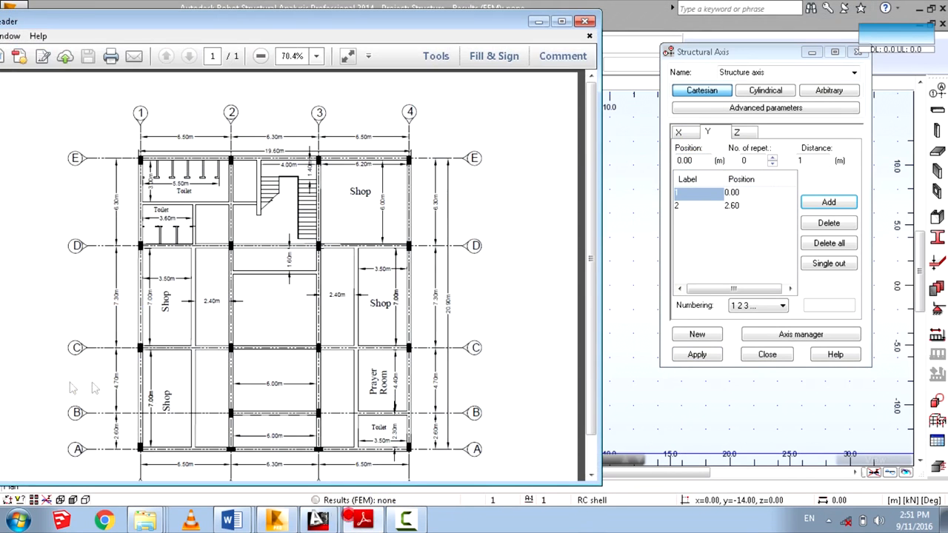
pyautogui.click(829, 520)
pyautogui.click(565, 518)
pyautogui.click(418, 524)
pyautogui.click(836, 453)
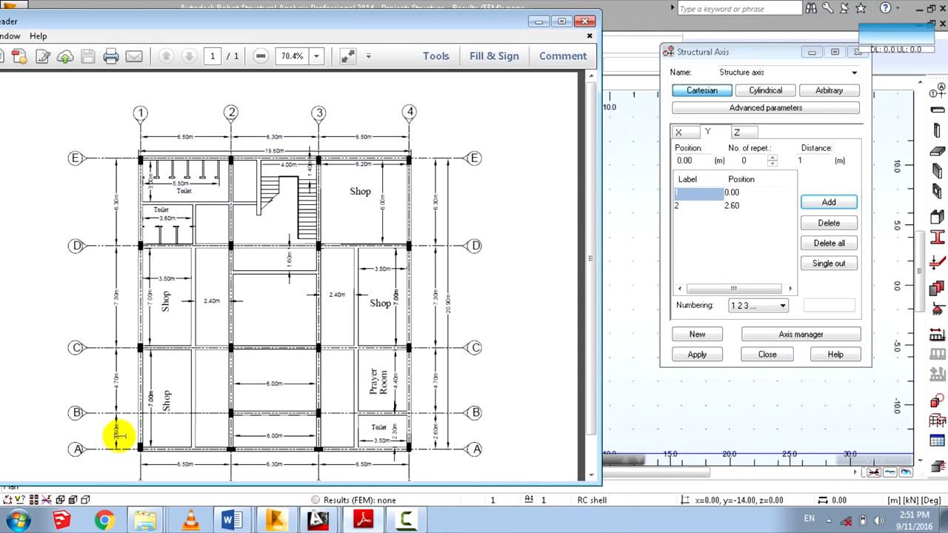
pyautogui.click(715, 161)
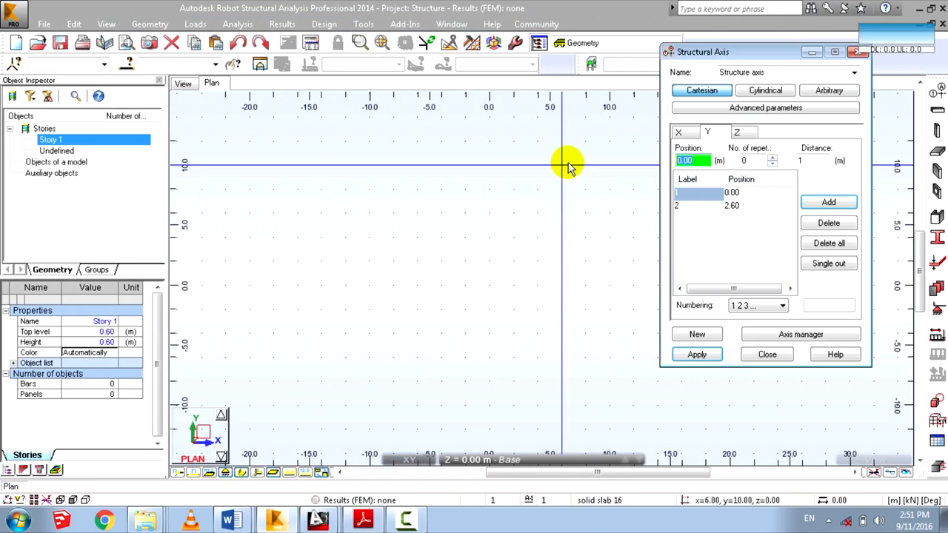
pyautogui.write('7.3')
pyautogui.click(828, 202)
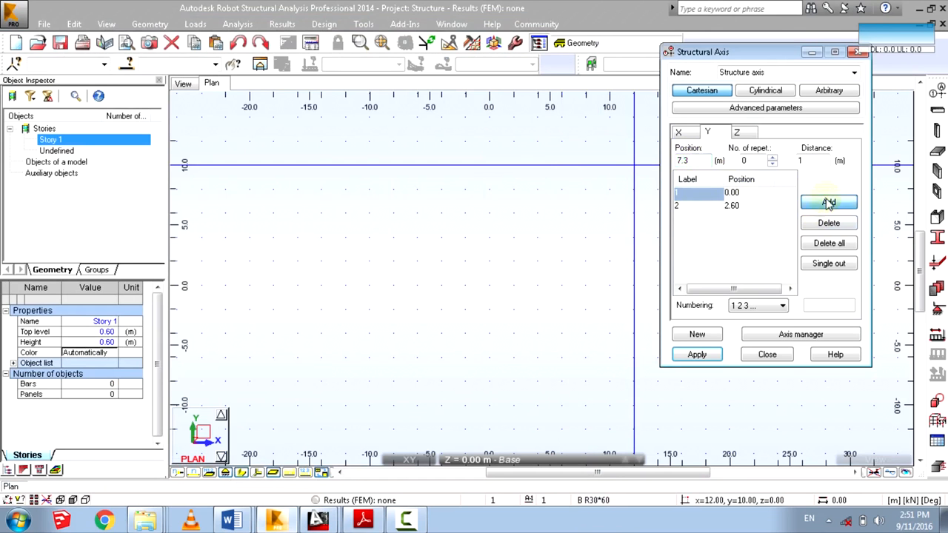
# Check the plan's C to D spacing and add the fourth Y axis at position 14.60 m.
pyautogui.click(362, 521)
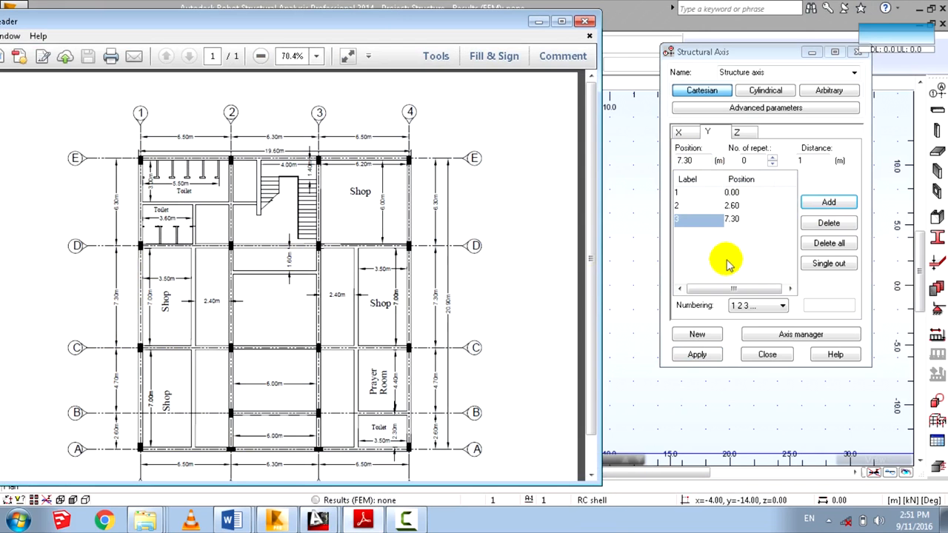
pyautogui.click(709, 160)
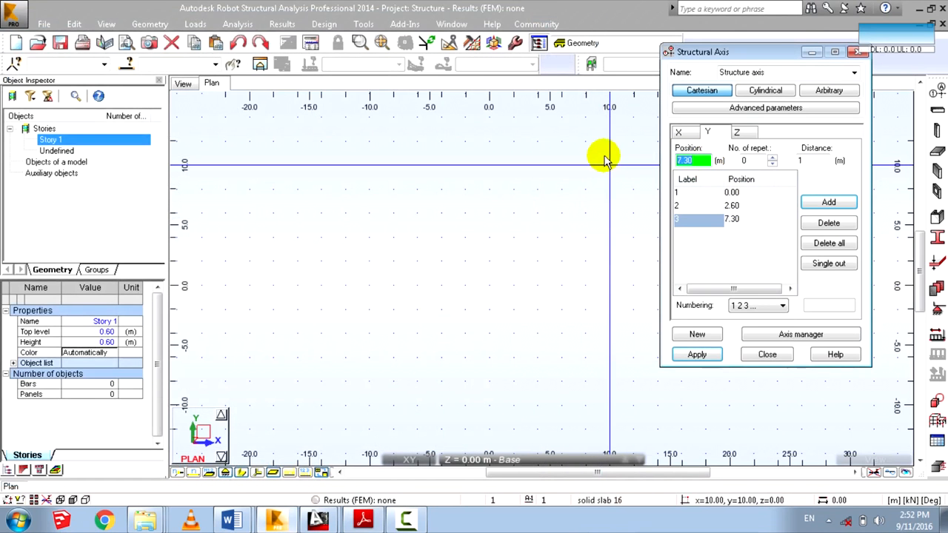
pyautogui.write('14.60')
pyautogui.click(822, 202)
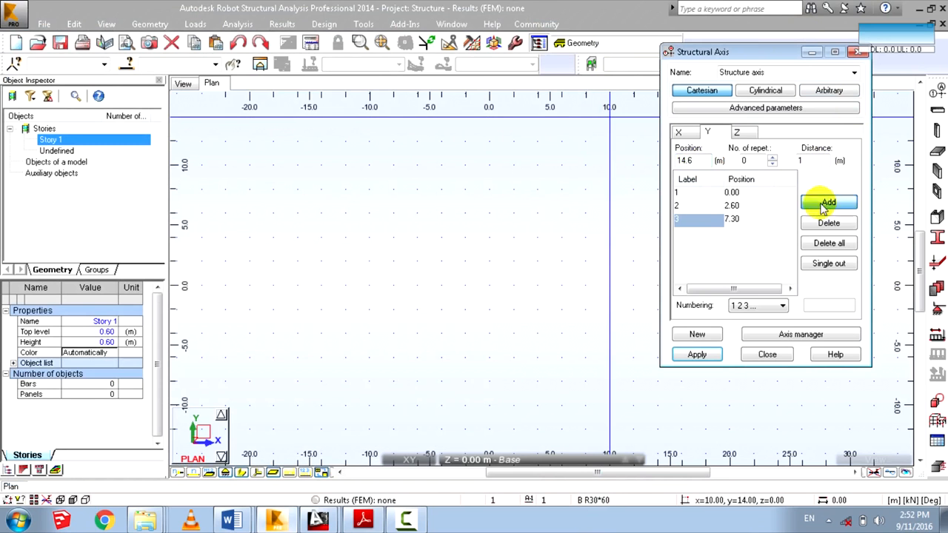
pyautogui.click(405, 520)
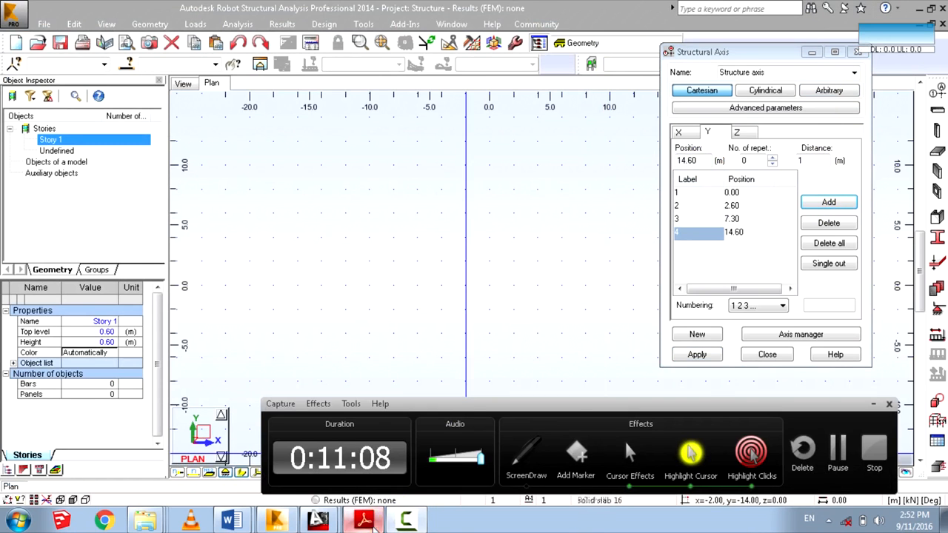
# Check the plan's D to E spacing, then add the fifth Y axis at position 20.90 m and apply it.
pyautogui.click(363, 520)
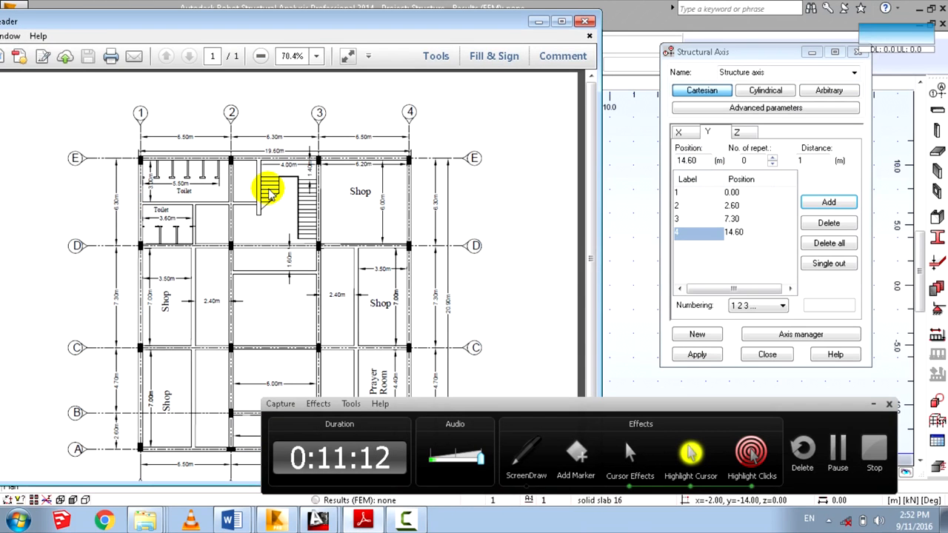
pyautogui.click(696, 159)
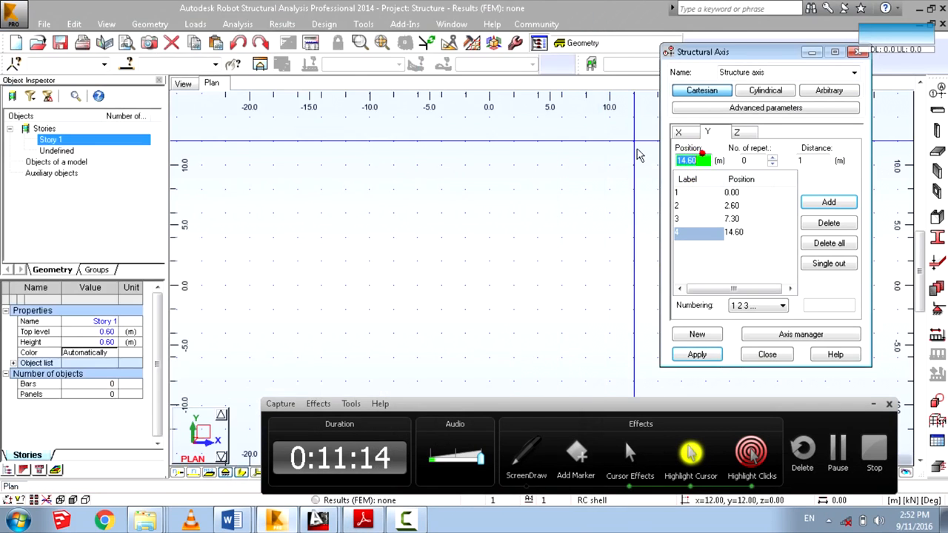
pyautogui.write('20.90')
pyautogui.click(829, 202)
pyautogui.click(696, 354)
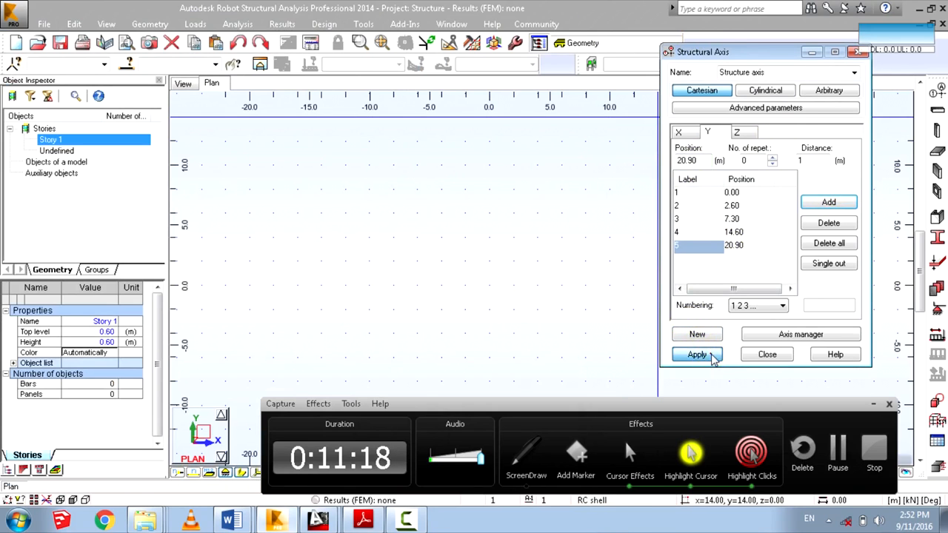
# Set the Y axes' numbering to A B C, apply the structural axes, and close their definition.
pyautogui.click(781, 304)
pyautogui.click(761, 328)
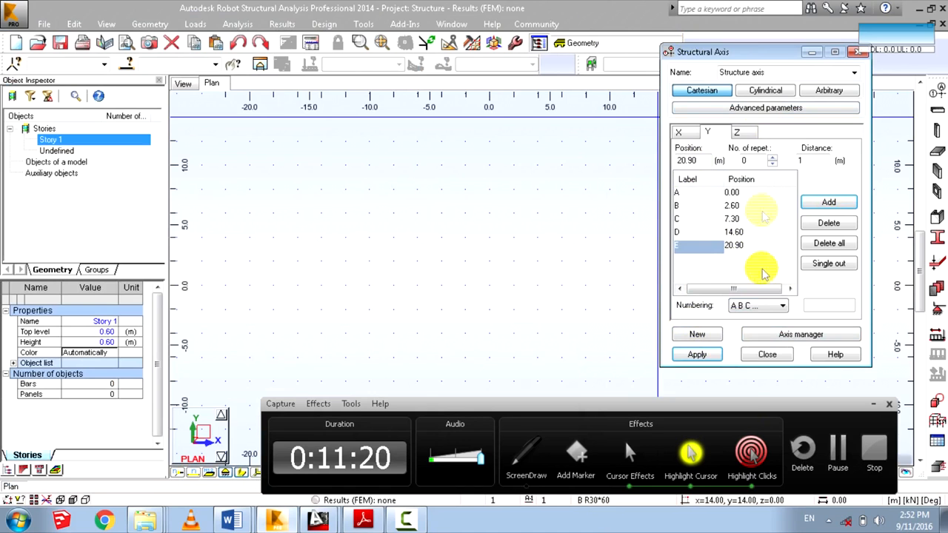
pyautogui.click(872, 403)
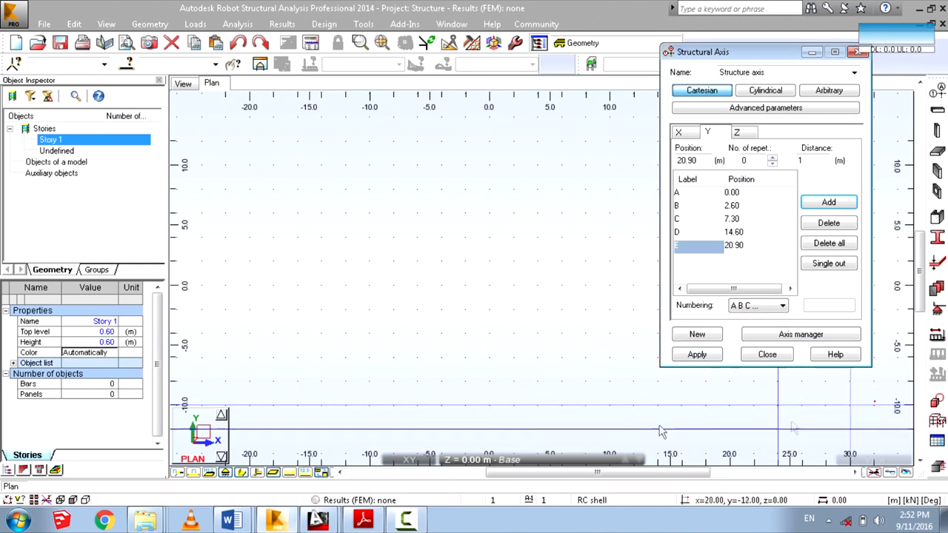
pyautogui.moveTo(481, 459)
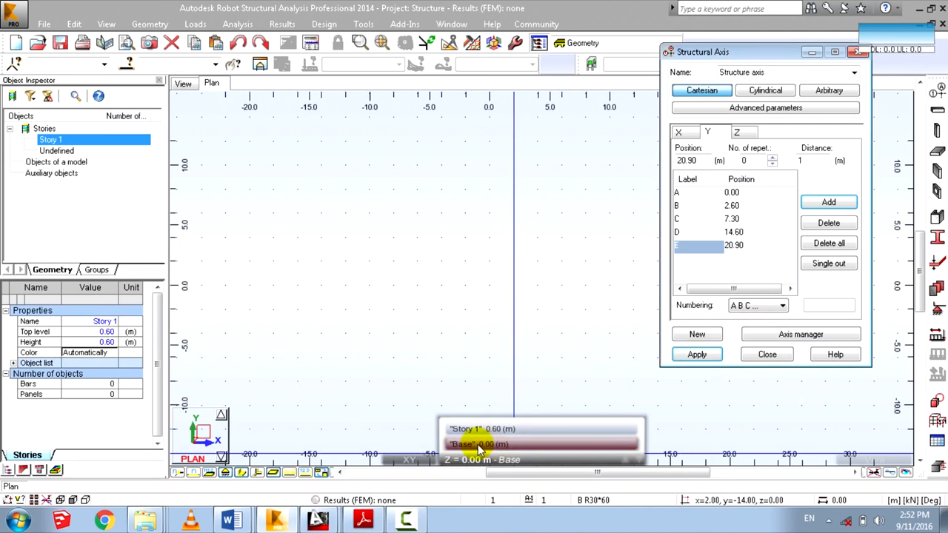
pyautogui.click(694, 355)
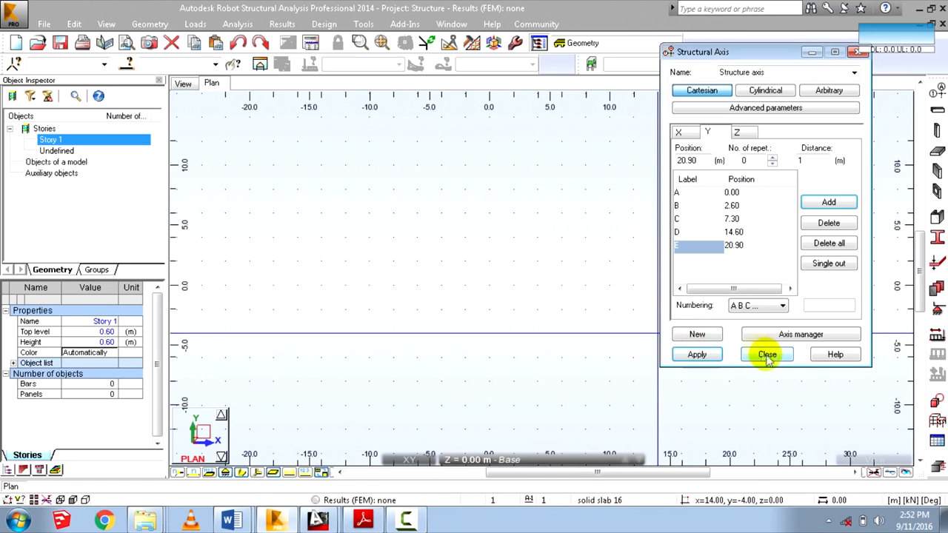
pyautogui.click(767, 356)
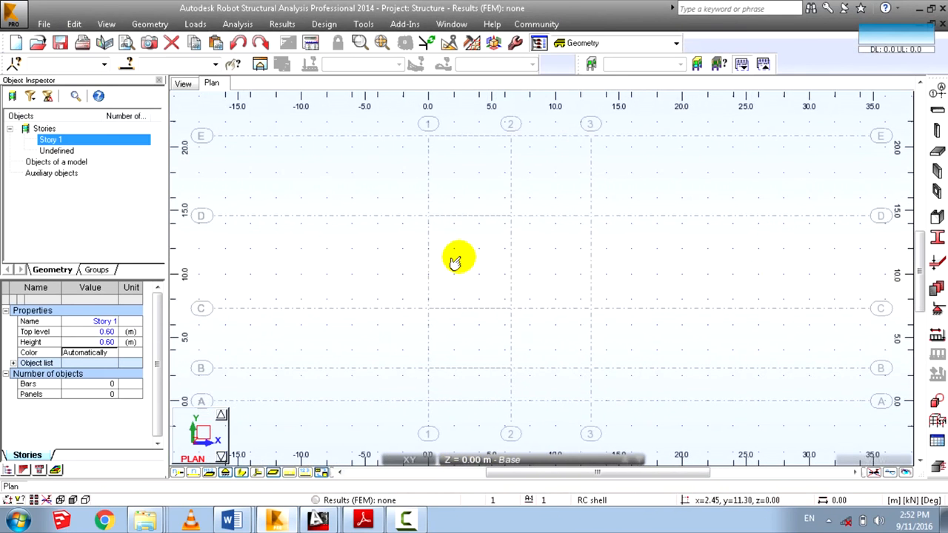
# Reopen the structural axis definition, add the missing fourth X axis at position 19.3 m, and apply it.
pyautogui.scroll(1, 555, 306)
pyautogui.moveTo(555, 248); pyautogui.dragTo(486, 262, button='middle')
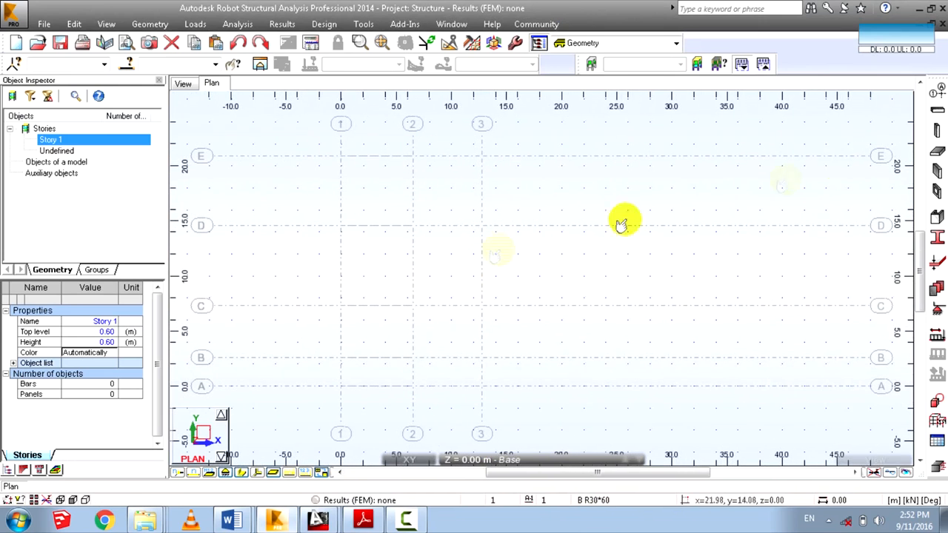
pyautogui.click(938, 94)
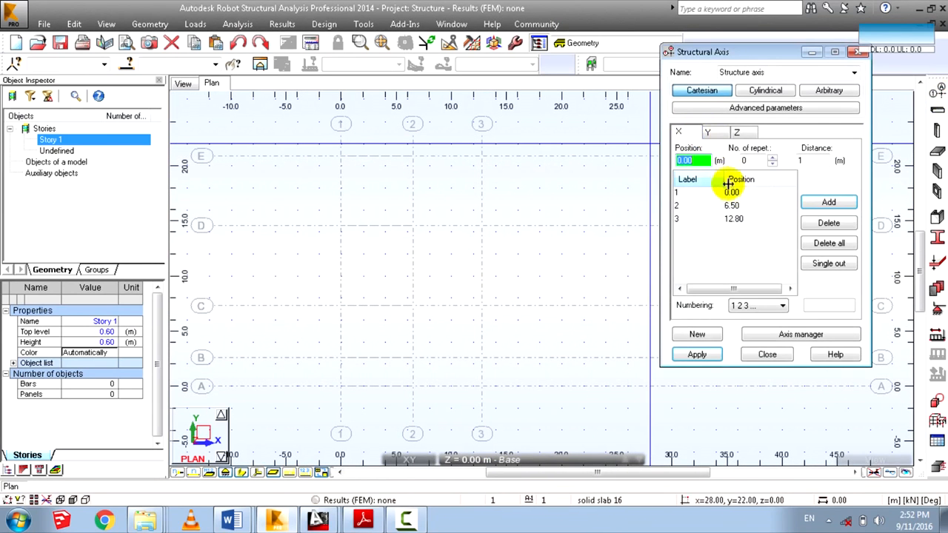
pyautogui.click(710, 219)
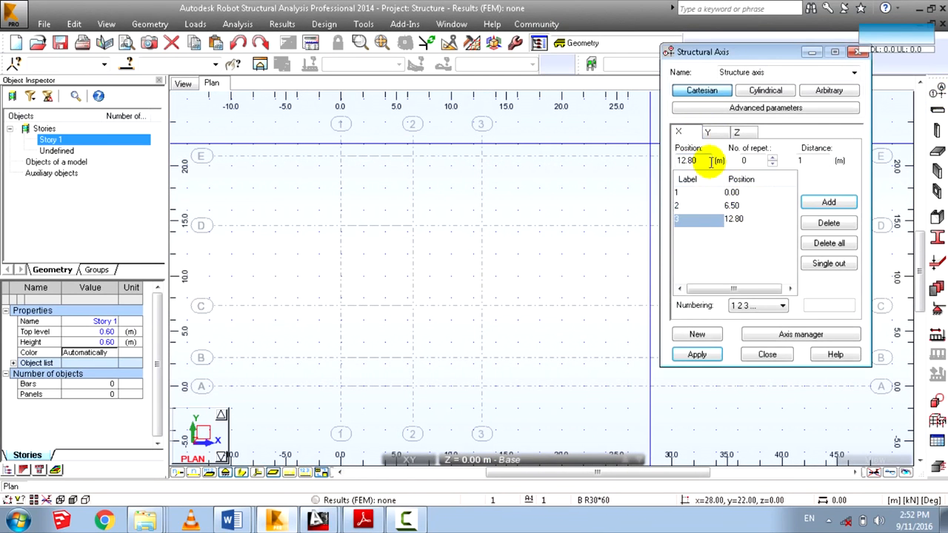
pyautogui.write('19.3')
pyautogui.click(829, 202)
pyautogui.click(700, 350)
pyautogui.click(766, 356)
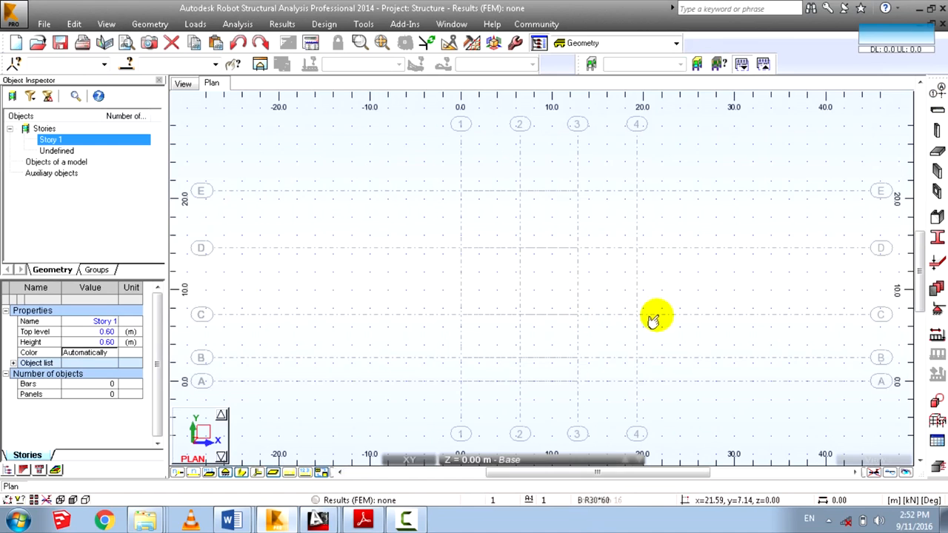
# Save the project under the file name tut.
pyautogui.hotkey('ctrl', 's')
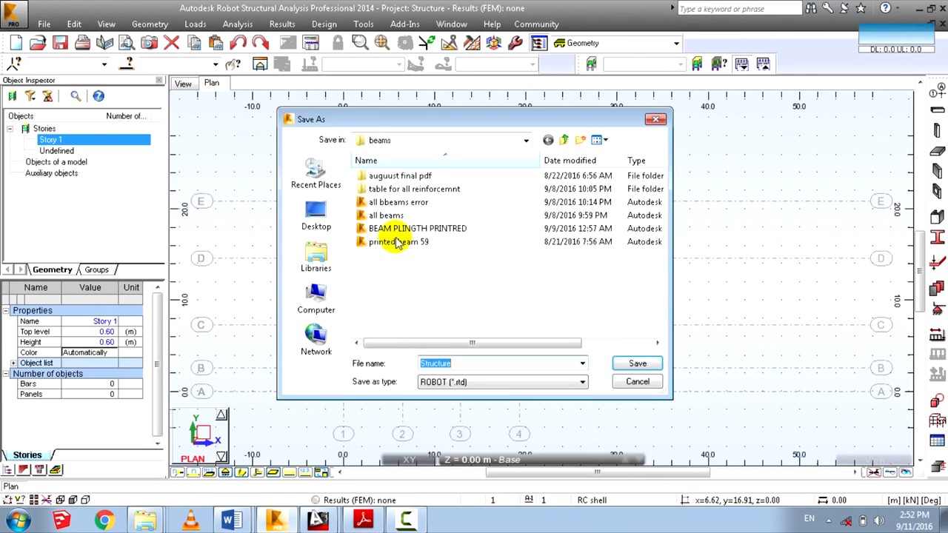
pyautogui.write('tut')
pyautogui.press('Return')
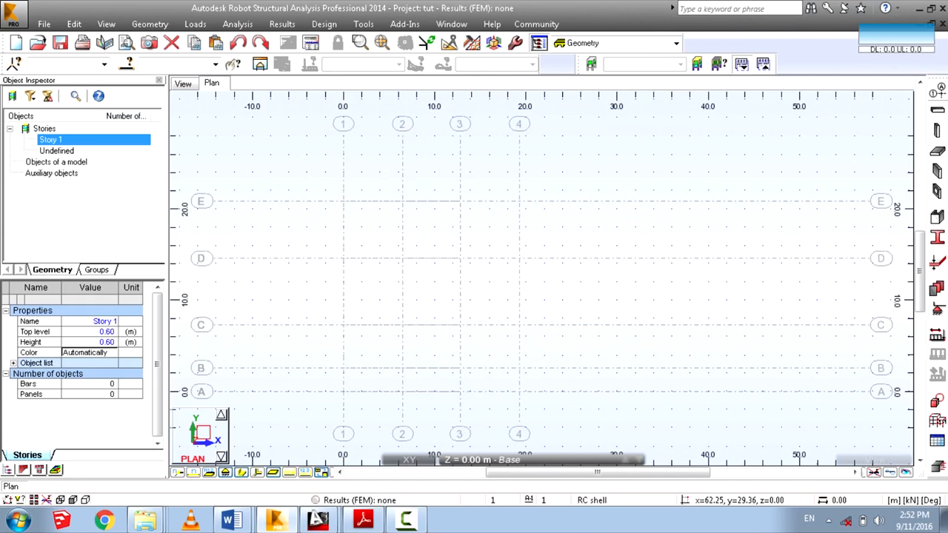
# Start defining a beam, set its section type to RC beam, and open a new section definition for it.
pyautogui.click(938, 110)
pyautogui.moveTo(787, 89); pyautogui.dragTo(754, 86)
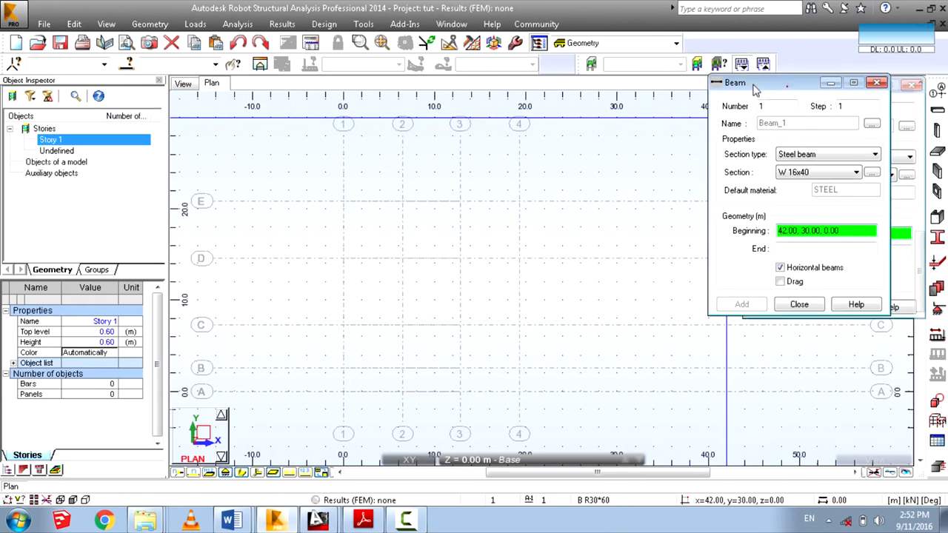
pyautogui.click(805, 156)
pyautogui.click(803, 175)
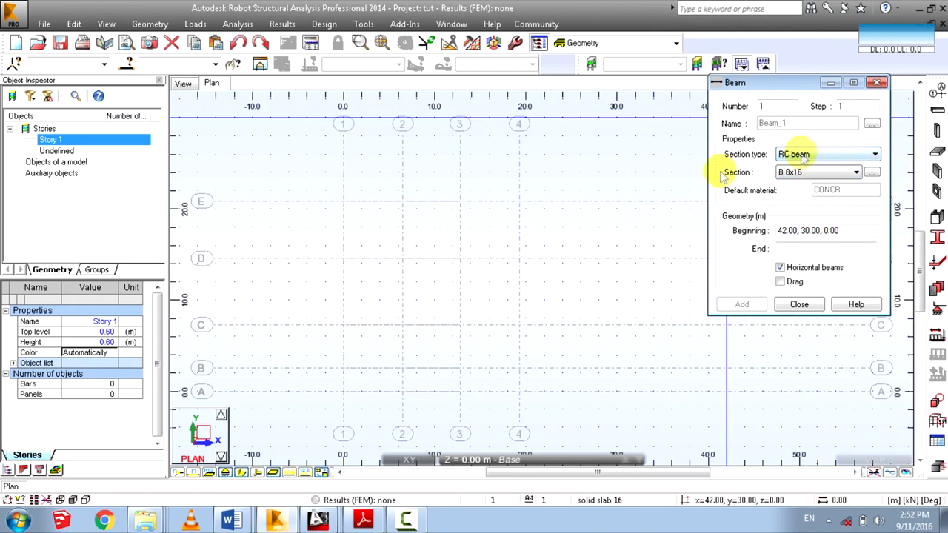
pyautogui.click(844, 173)
pyautogui.click(846, 174)
pyautogui.click(848, 175)
pyautogui.click(830, 194)
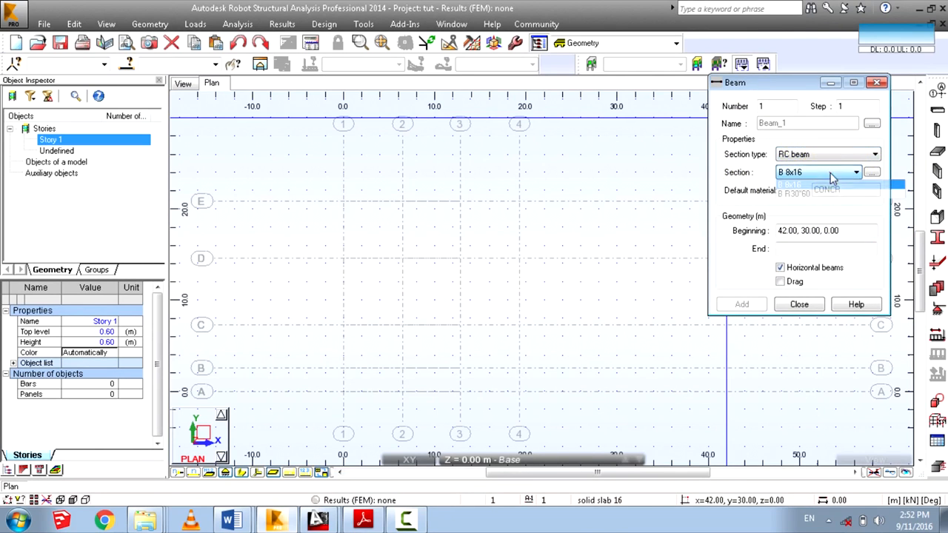
pyautogui.click(871, 172)
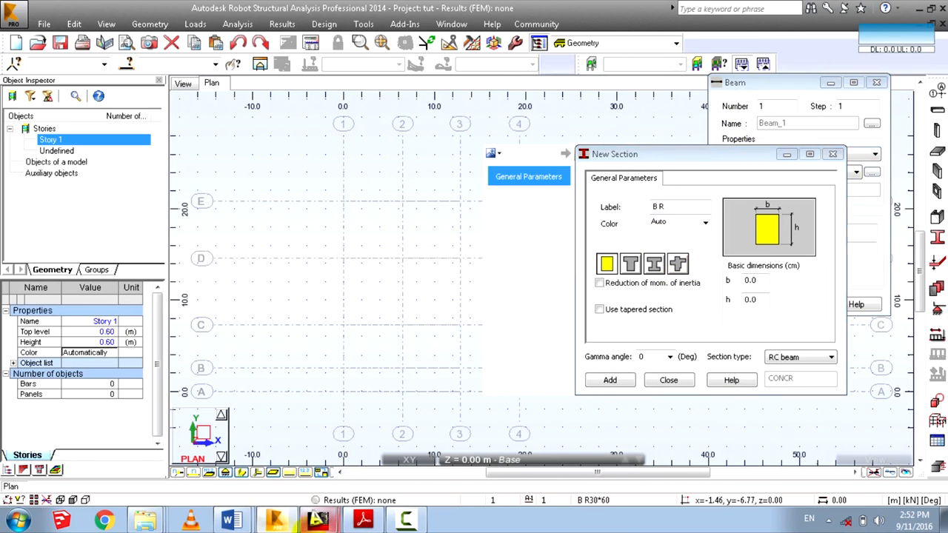
# Switch to the general information Word document, look up the column and beam sizes in Table 2.2, and return to Robot.
pyautogui.click(362, 520)
pyautogui.rightClick(362, 519)
pyautogui.click(354, 492)
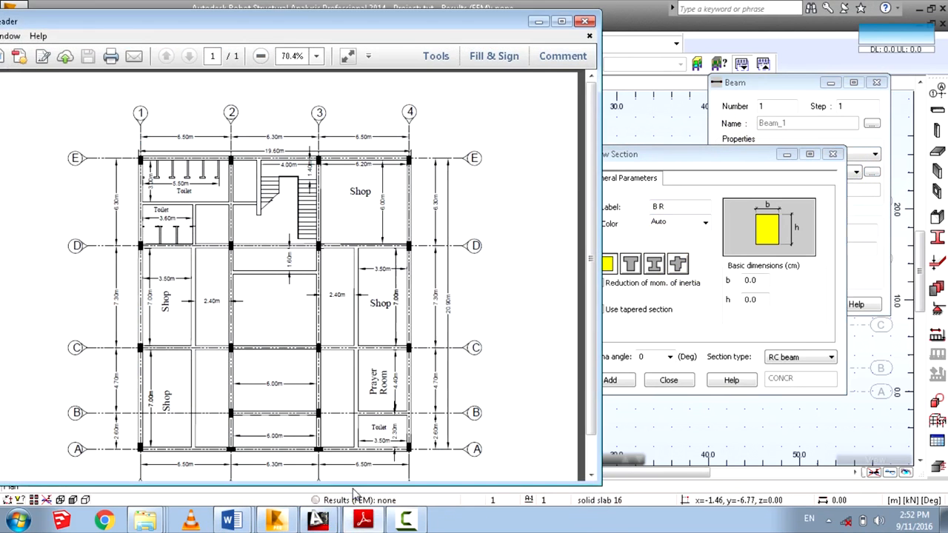
pyautogui.click(244, 517)
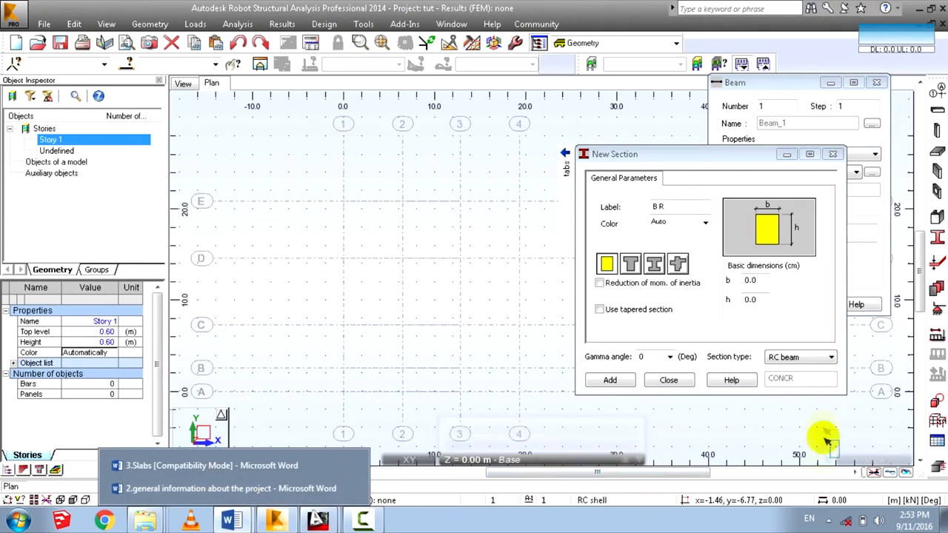
pyautogui.click(214, 488)
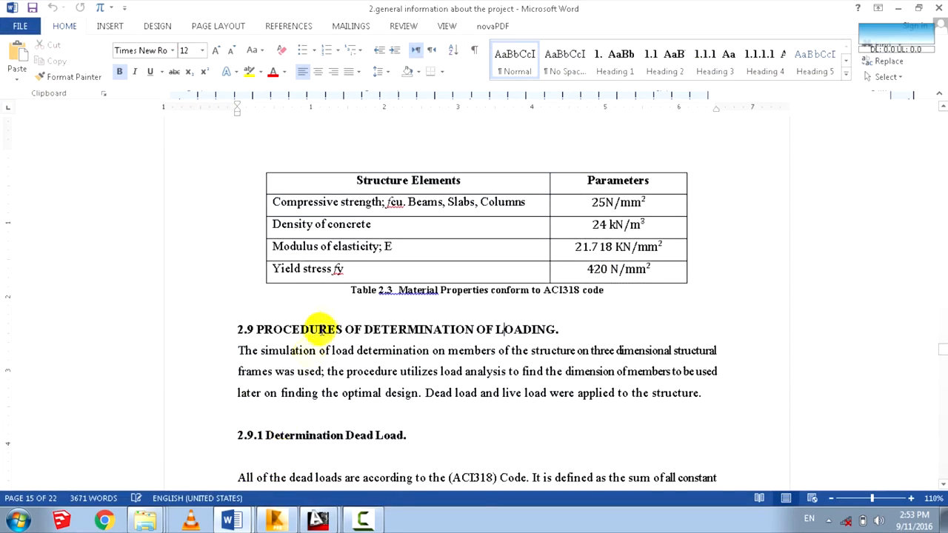
pyautogui.scroll(15, 319, 322)
pyautogui.scroll(1, 325, 319)
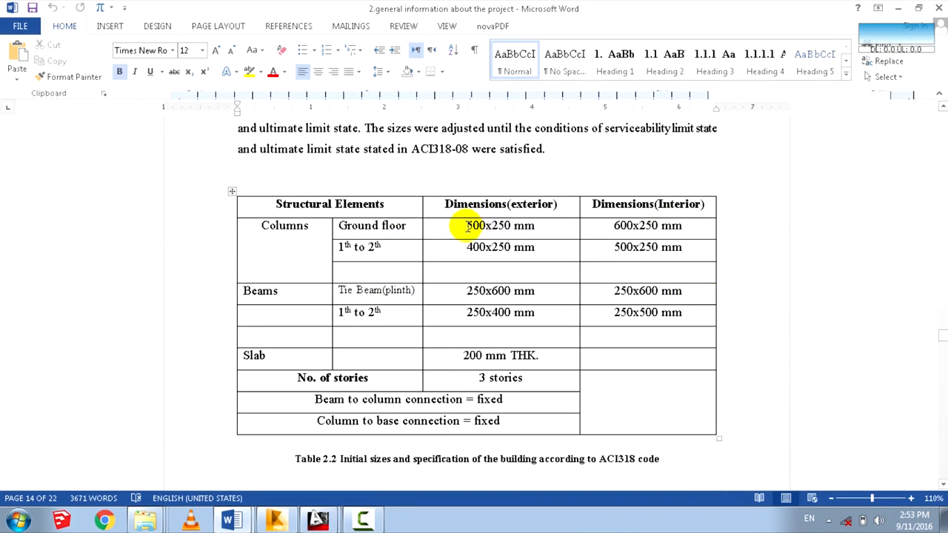
pyautogui.click(363, 520)
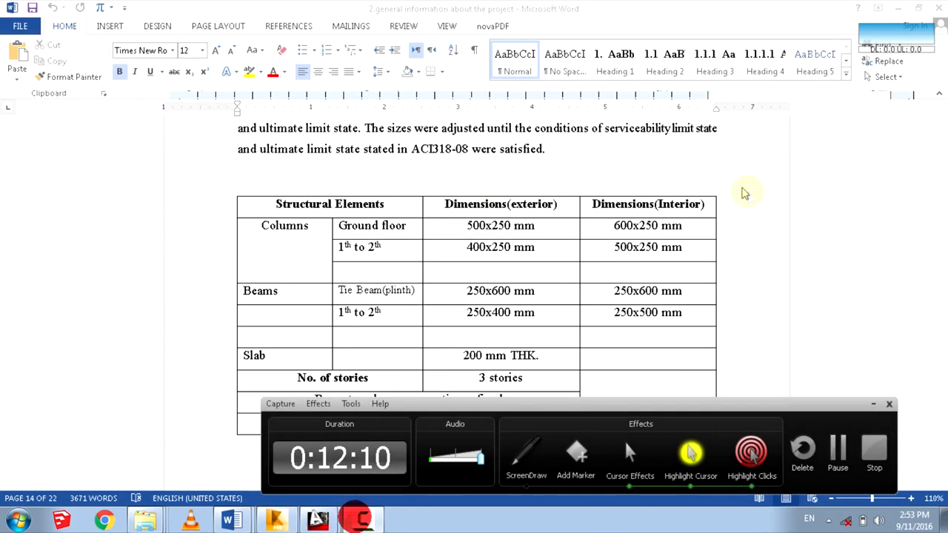
pyautogui.click(318, 521)
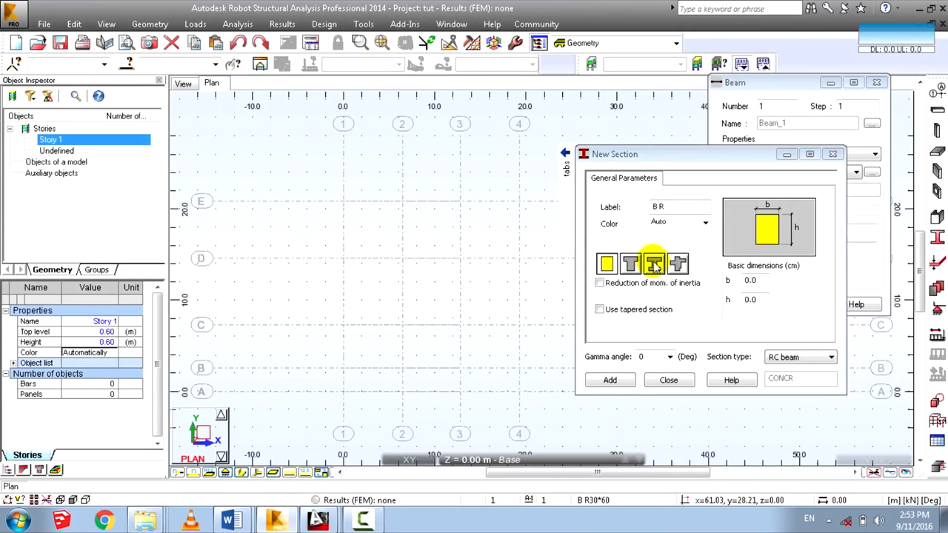
# Define a rectangular RC beam section with b 250 and h 500 cm, and add it to the section list.
pyautogui.click(758, 279)
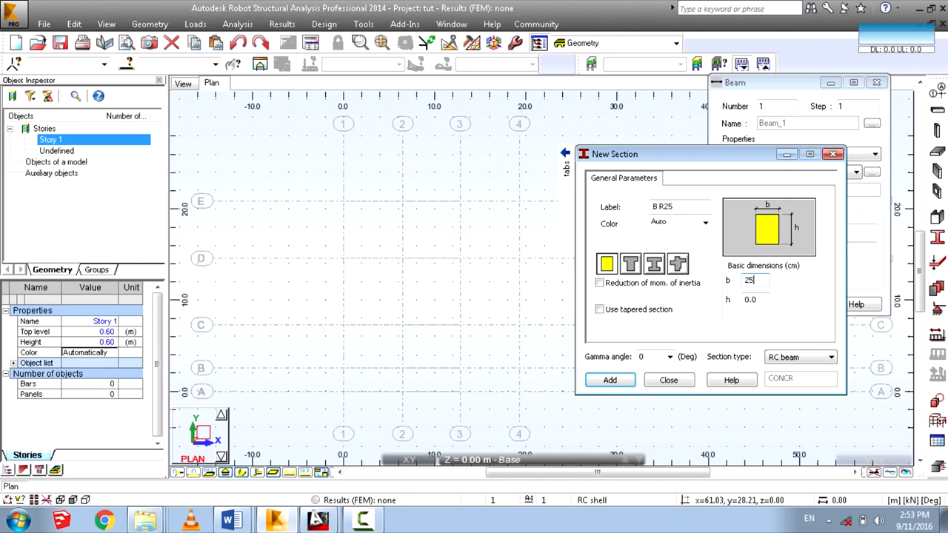
pyautogui.write('5')
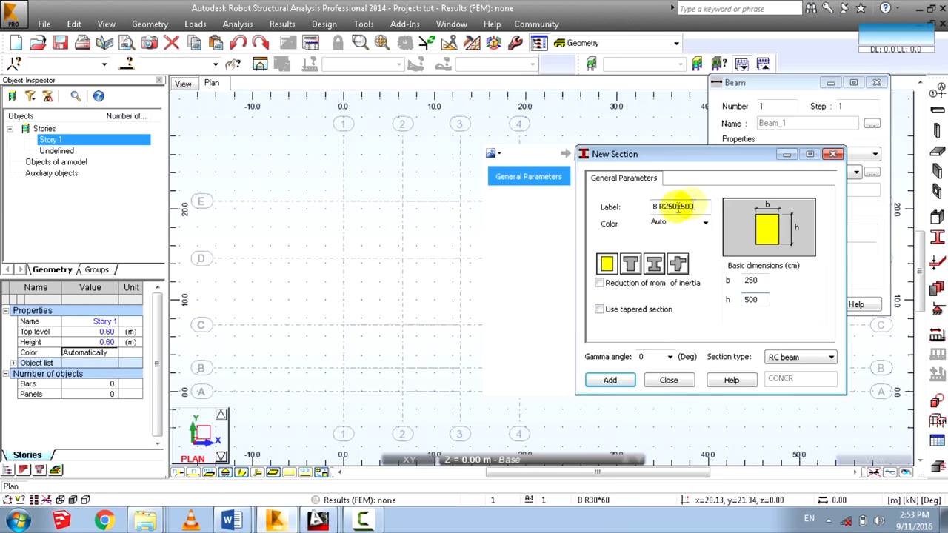
pyautogui.click(799, 359)
pyautogui.click(798, 356)
pyautogui.click(622, 380)
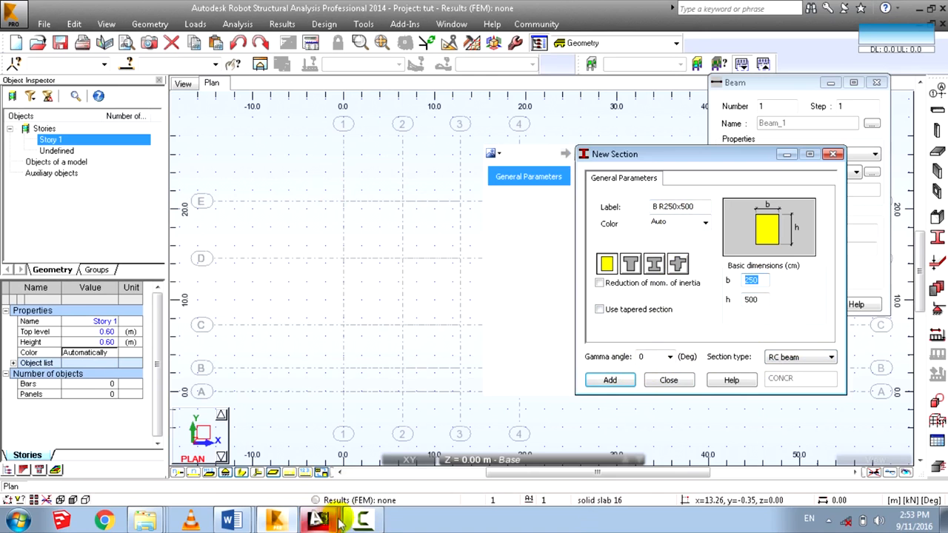
# Recheck the member sizes in the Word document's Table 2.2, then close the new section and beam definitions in Robot.
pyautogui.click(230, 520)
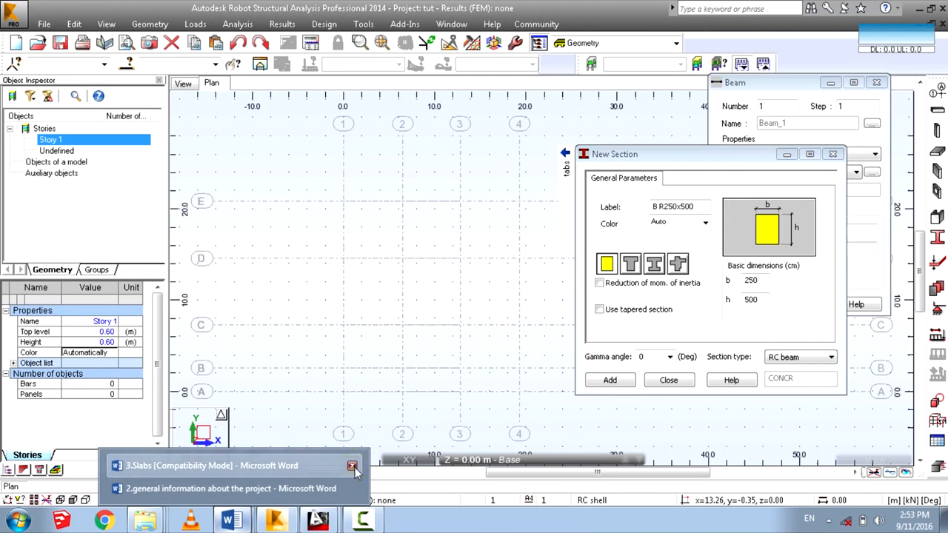
pyautogui.click(231, 488)
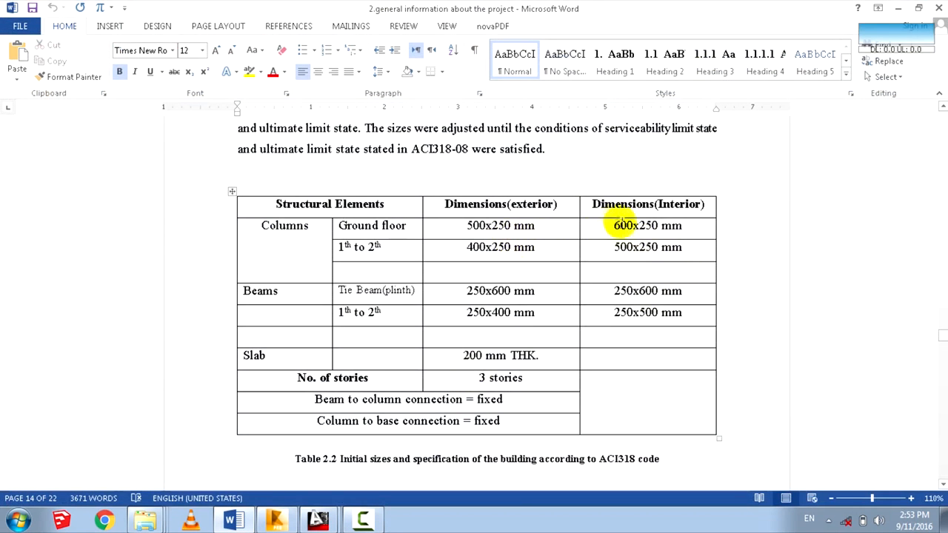
pyautogui.click(897, 8)
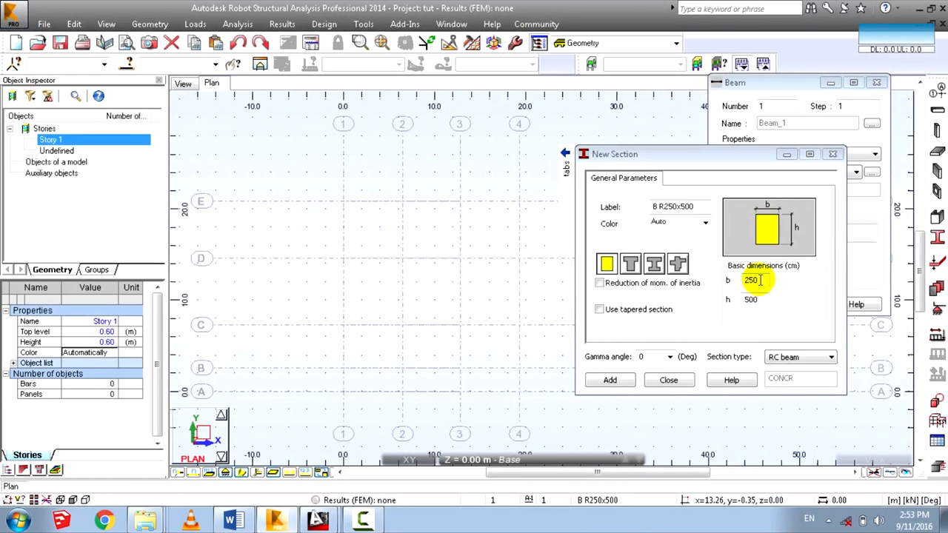
pyautogui.click(839, 144)
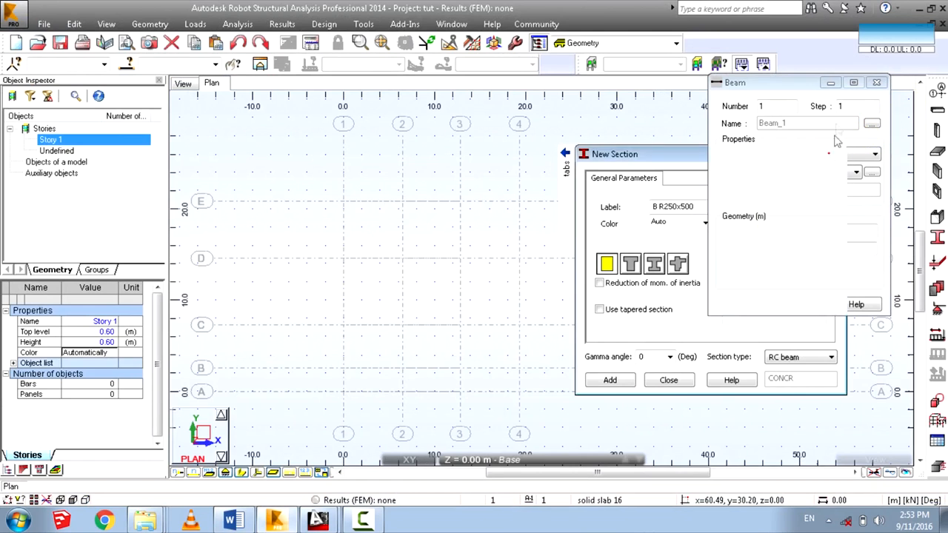
pyautogui.click(875, 83)
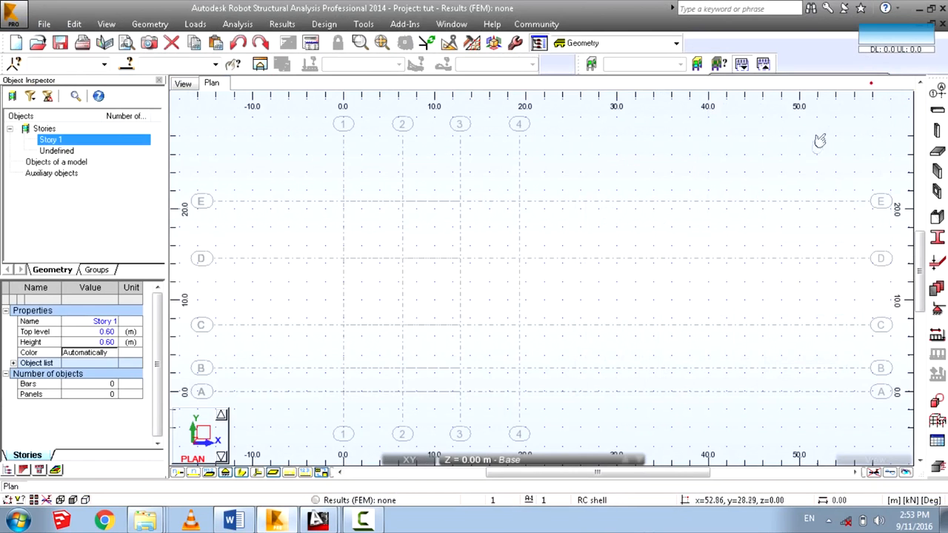
# Start defining a column, set its section type to RC column, and open a new section definition for it.
pyautogui.click(938, 131)
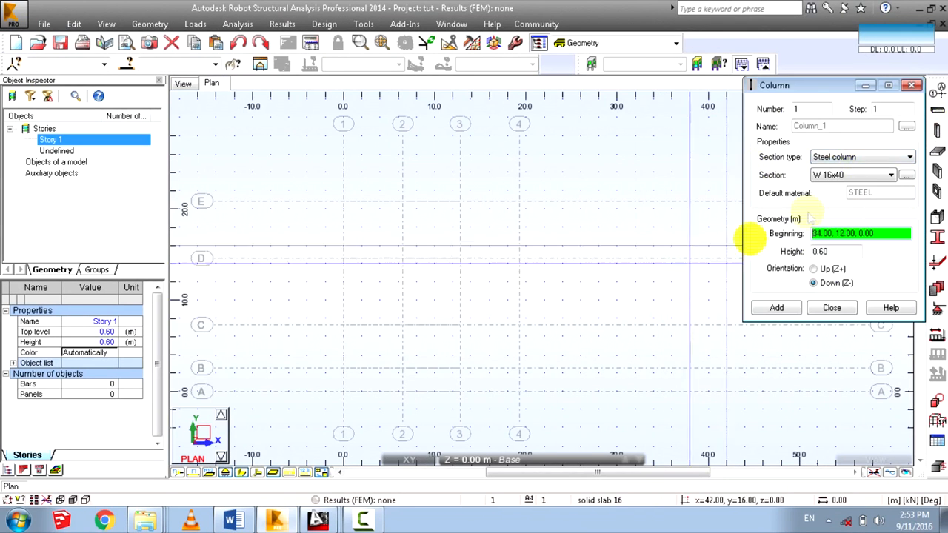
pyautogui.click(859, 158)
pyautogui.click(830, 178)
pyautogui.click(907, 175)
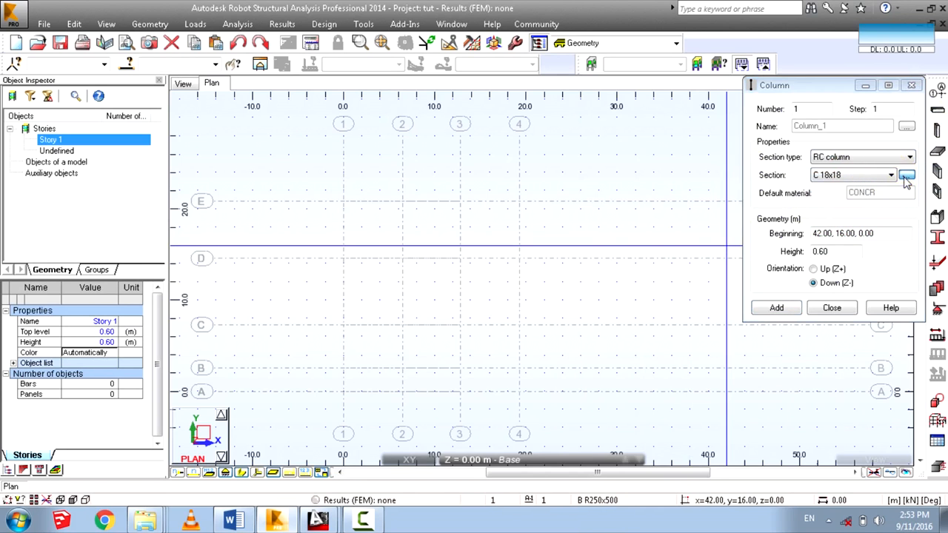
# Define rectangular RC column sections with b 250 and h 500 and 600 cm, and add them to the section list.
pyautogui.click(753, 248)
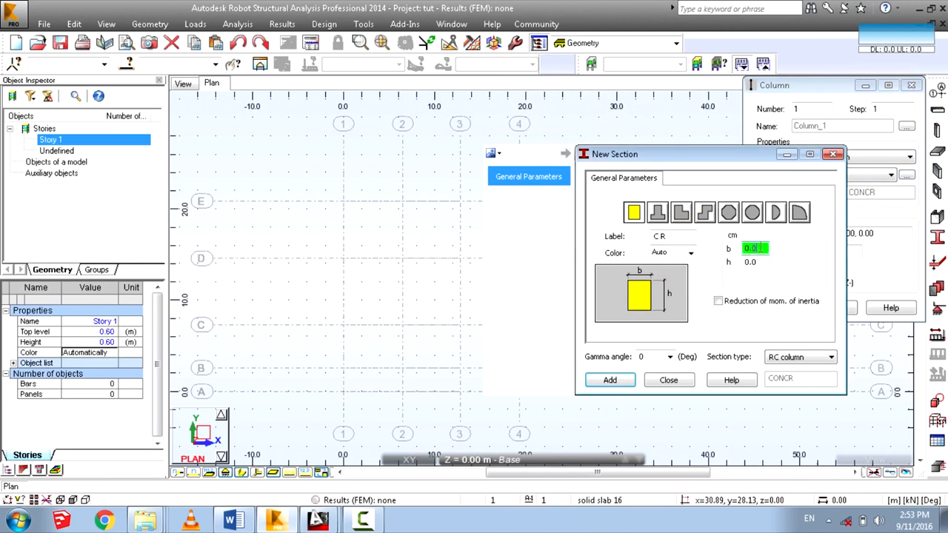
pyautogui.write('2502')
pyautogui.press('BackSpace')
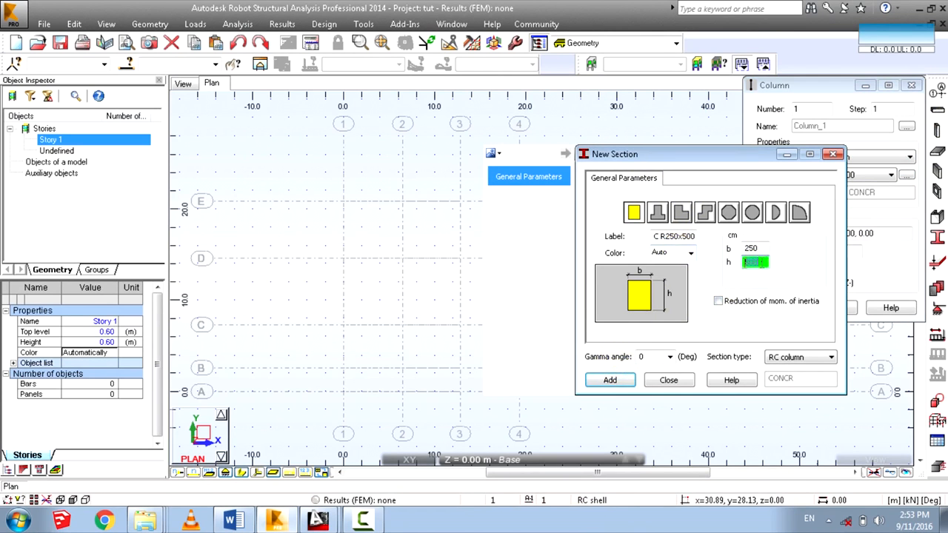
pyautogui.click(609, 380)
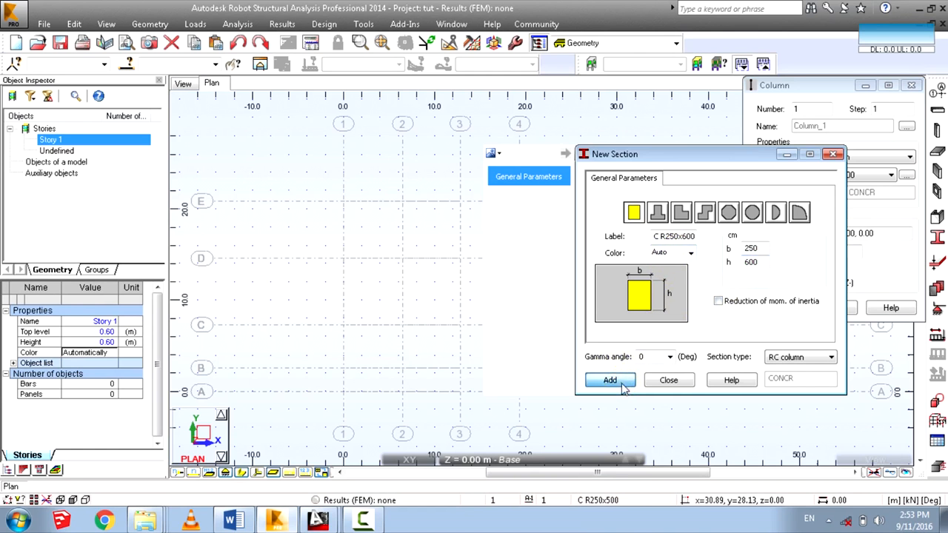
# Check the column sizes in the Word document's Table 2.2, then add an RC column section with b 250 and h 400 cm in Robot.
pyautogui.click(244, 523)
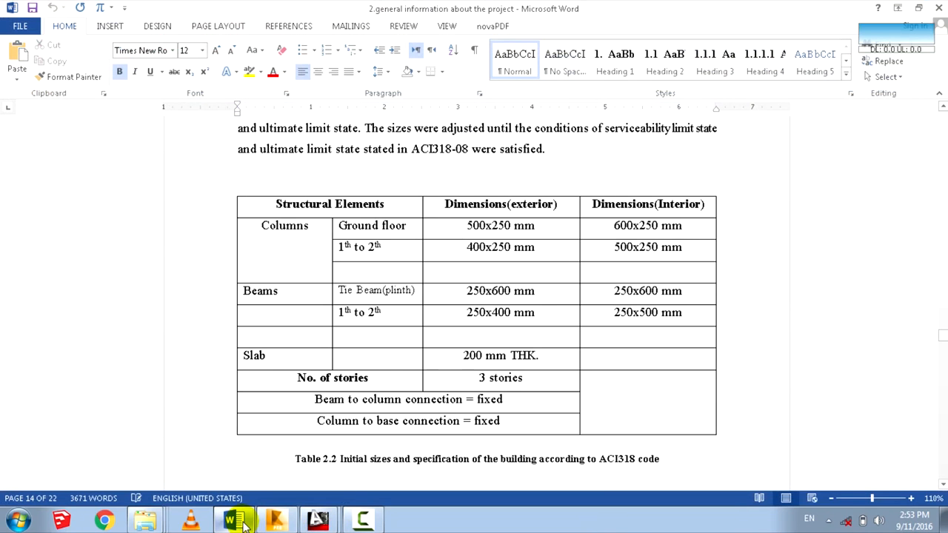
pyautogui.click(244, 522)
pyautogui.click(244, 523)
pyautogui.click(244, 522)
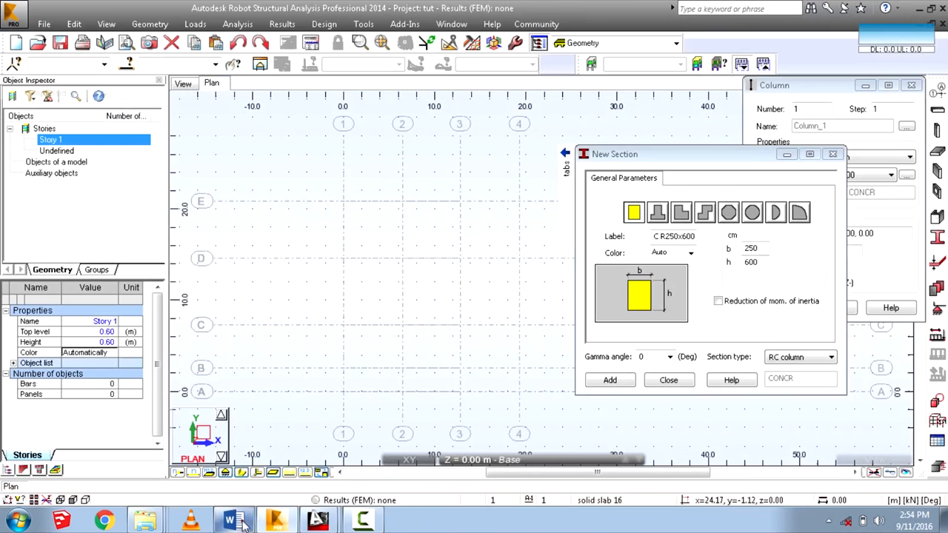
pyautogui.doubleClick(753, 262)
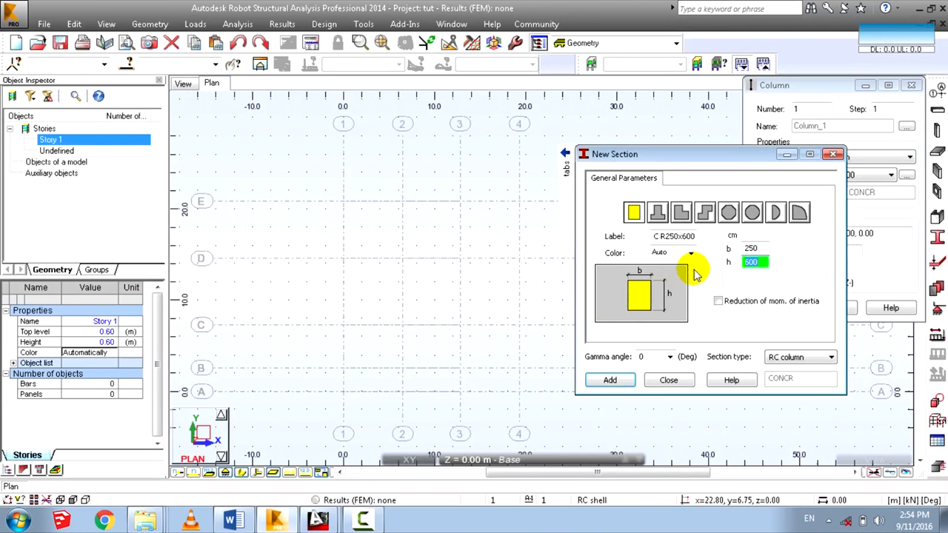
pyautogui.click(611, 381)
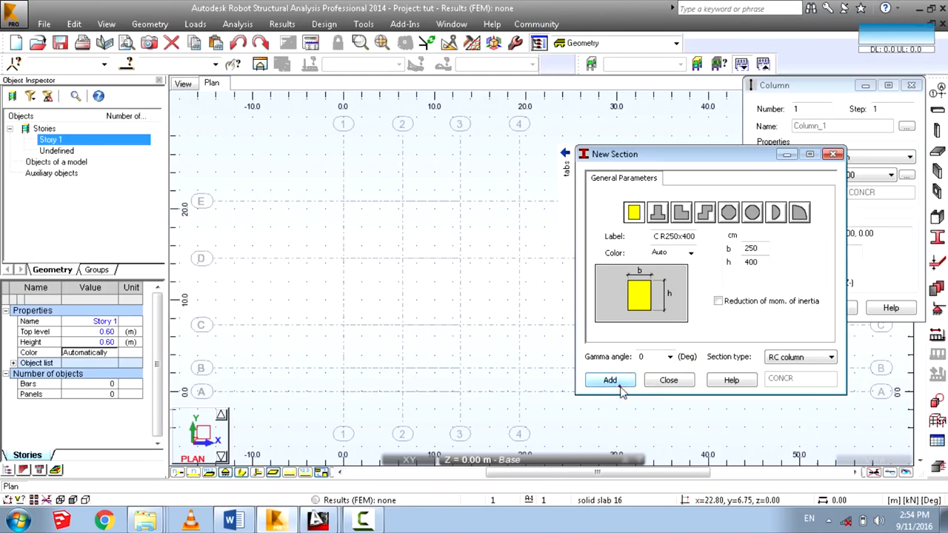
# Recheck the column sizes in the Word document, then close the new section definition and review the column sections available in Robot.
pyautogui.click(291, 512)
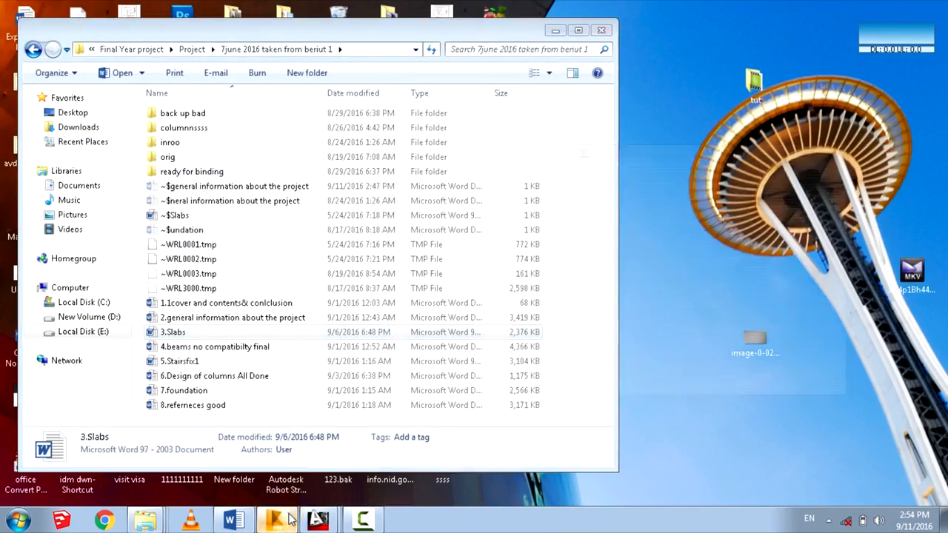
pyautogui.click(289, 516)
pyautogui.click(232, 519)
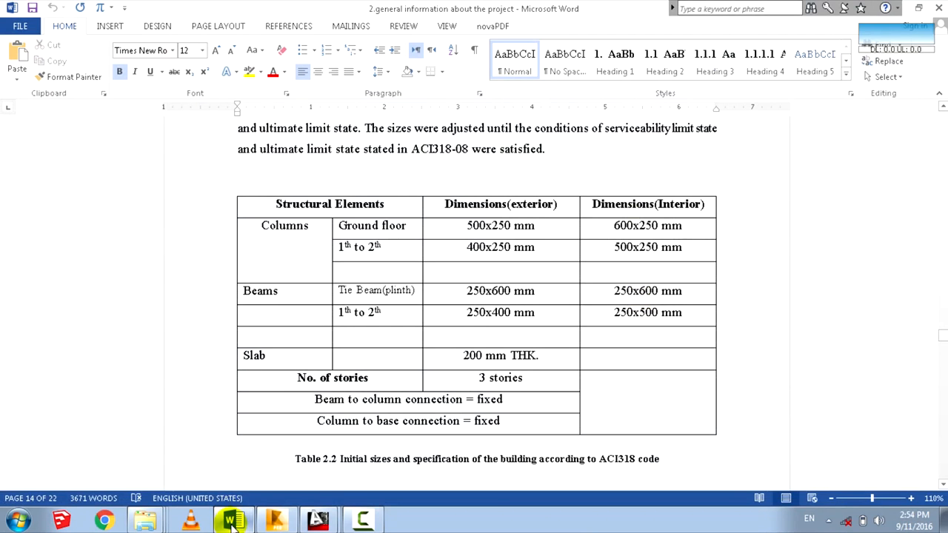
pyautogui.click(232, 519)
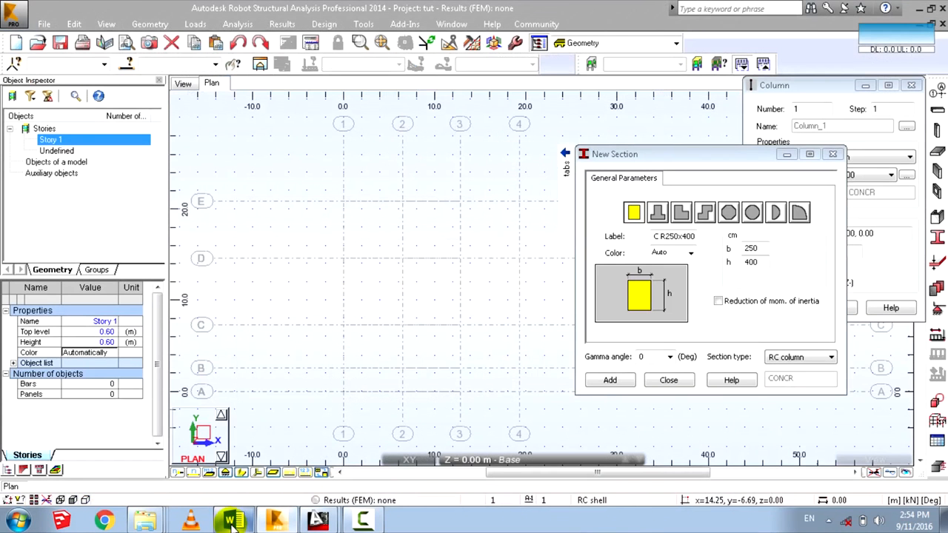
pyautogui.click(666, 381)
pyautogui.click(851, 175)
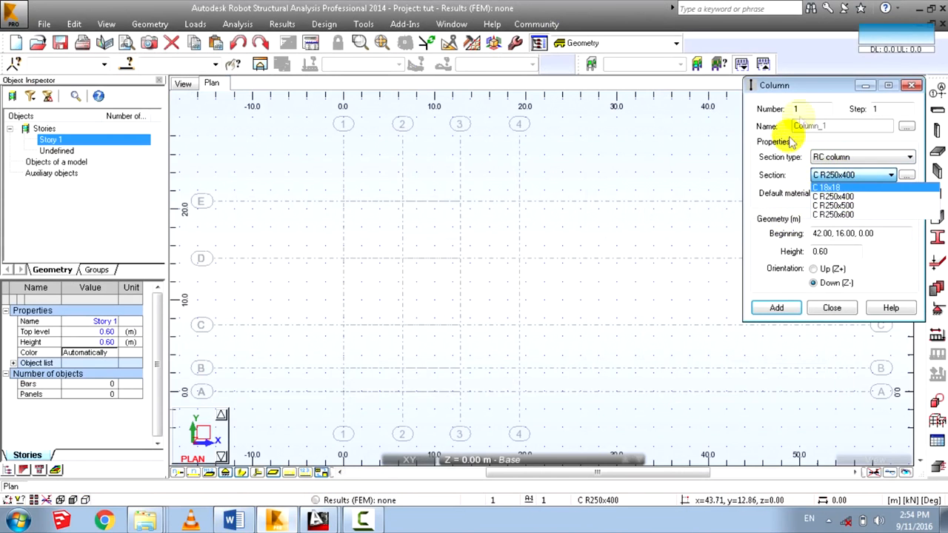
pyautogui.click(871, 84)
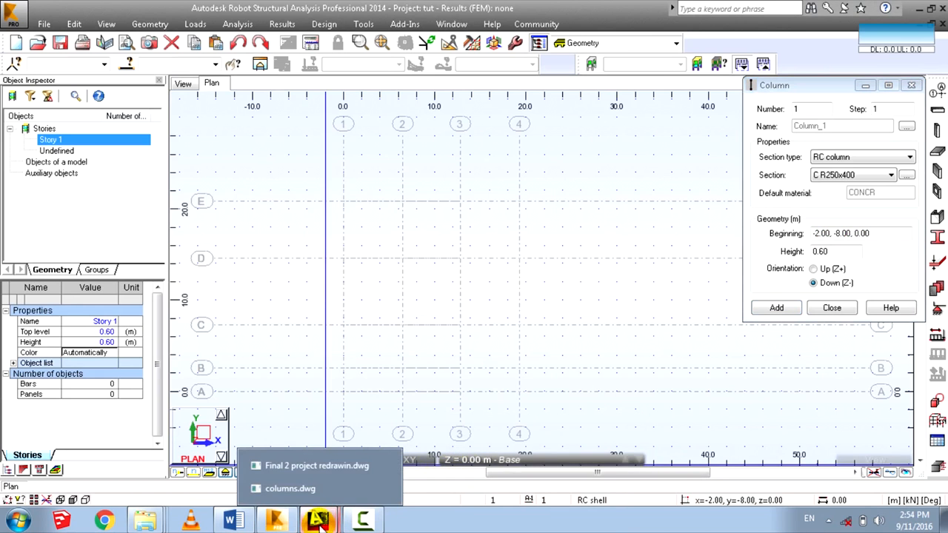
# Keep the column orientation Down (Z-) and switch the working level to Story 1 at 0.60 m.
pyautogui.moveTo(494, 458)
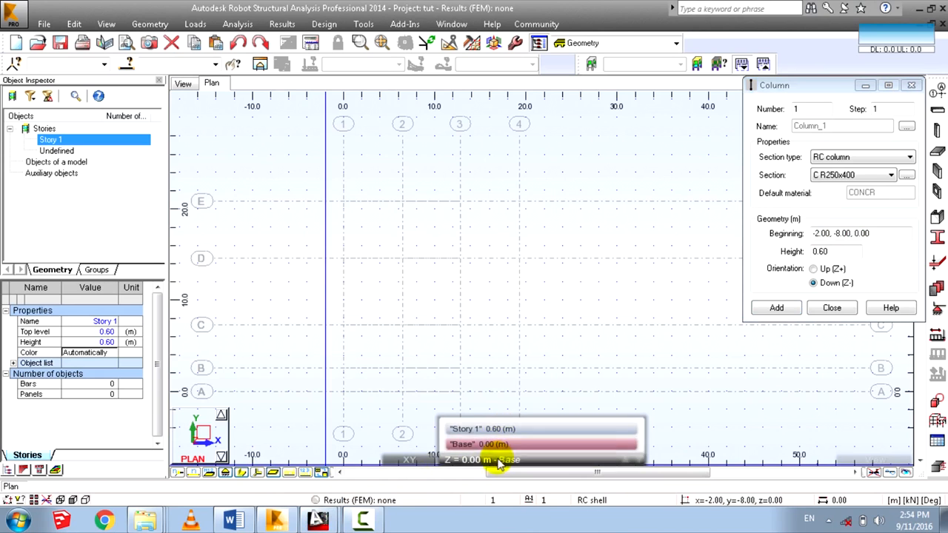
pyautogui.click(812, 286)
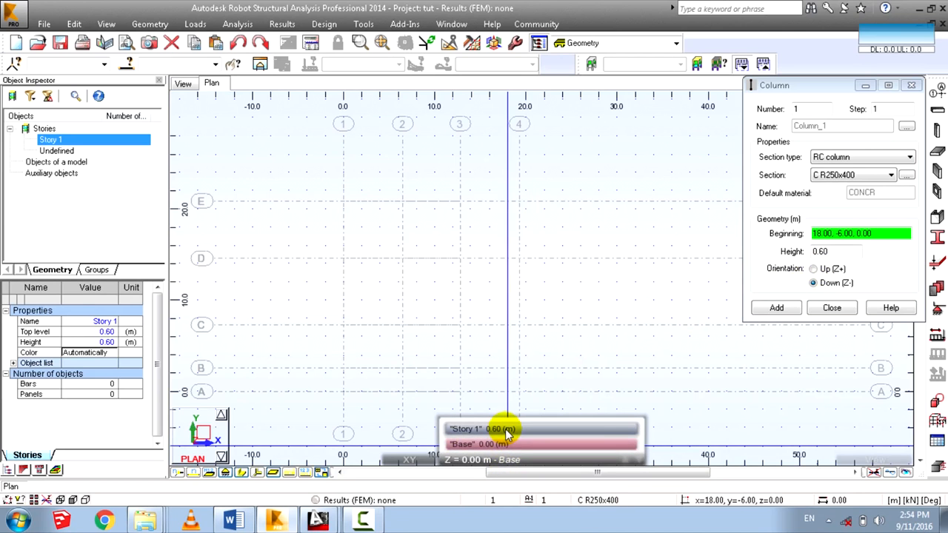
pyautogui.click(506, 431)
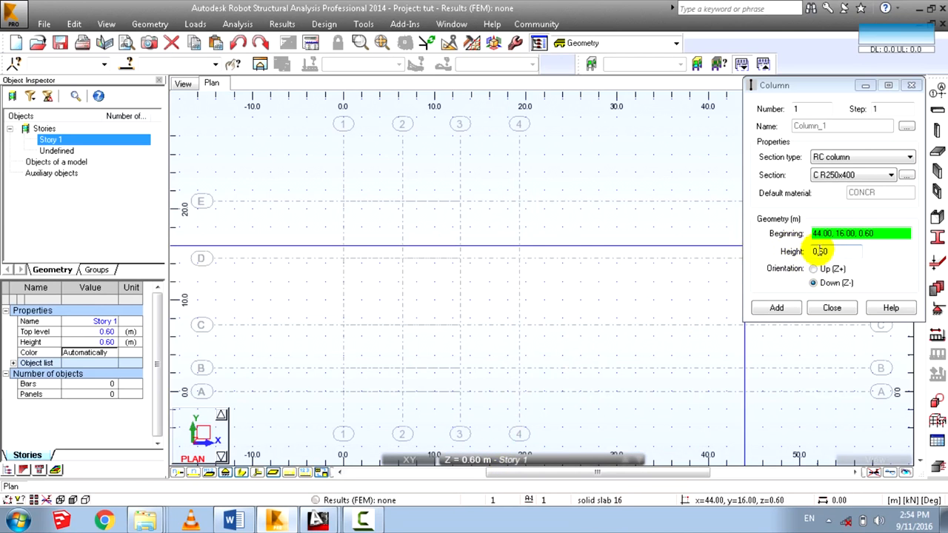
pyautogui.click(832, 250)
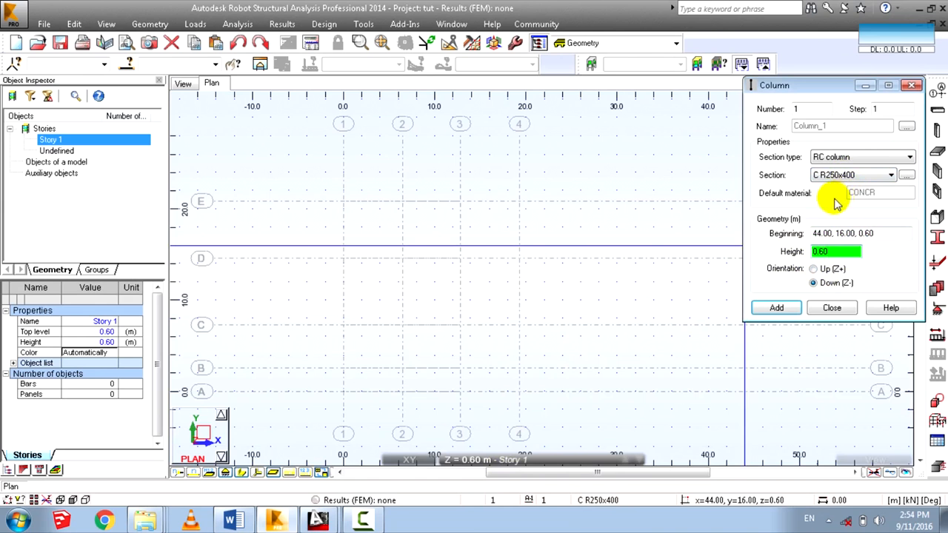
# Look up the ground floor column size in the Word document's Table 2.2, then set the column section to C R250x500 in Robot.
pyautogui.click(230, 520)
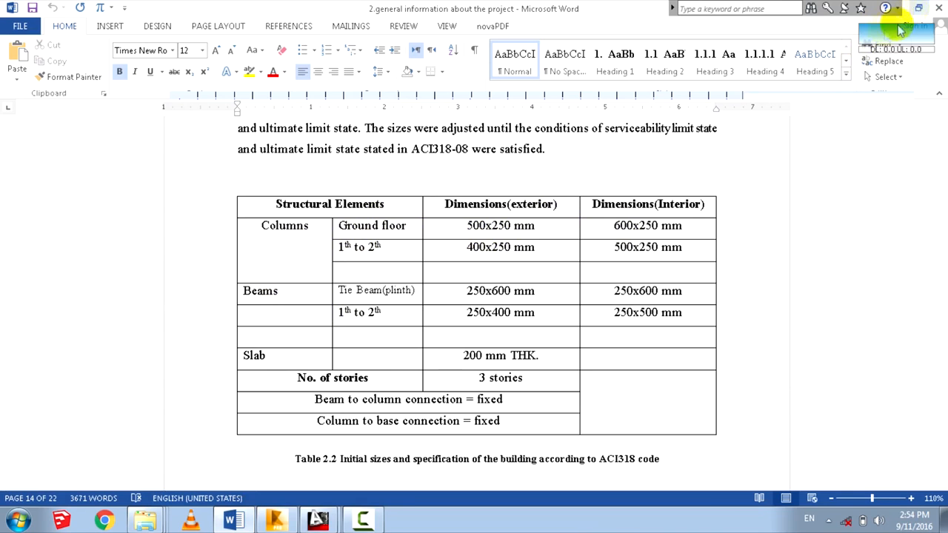
pyautogui.click(828, 521)
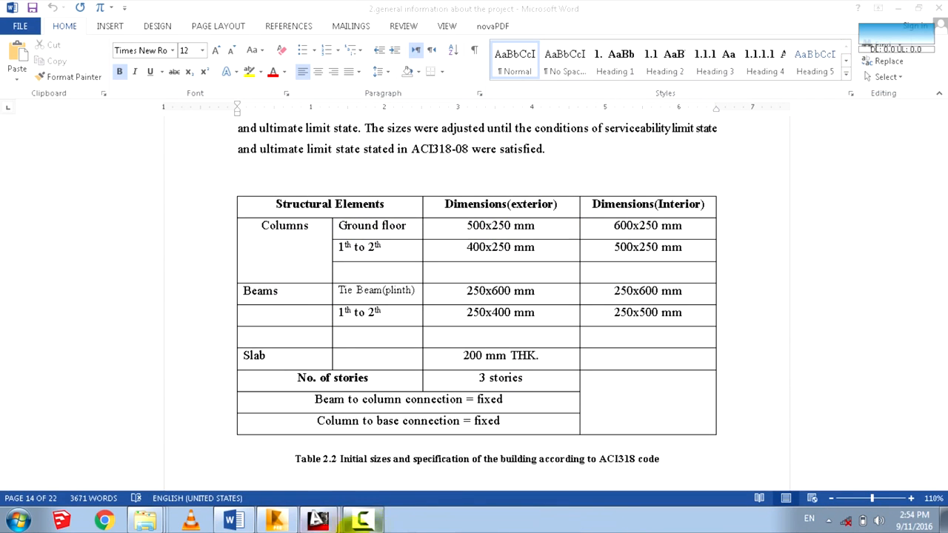
pyautogui.click(275, 521)
pyautogui.click(844, 175)
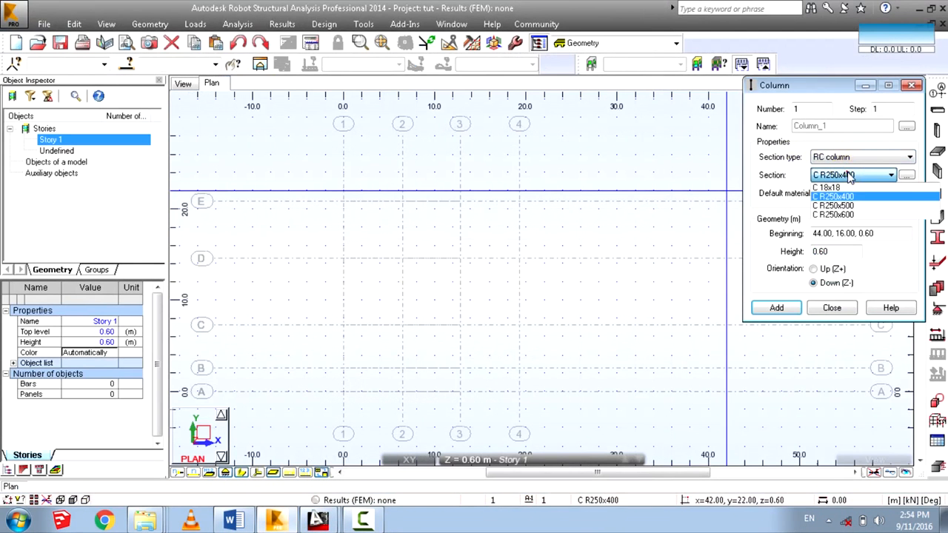
pyautogui.click(847, 196)
pyautogui.click(848, 175)
pyautogui.click(849, 200)
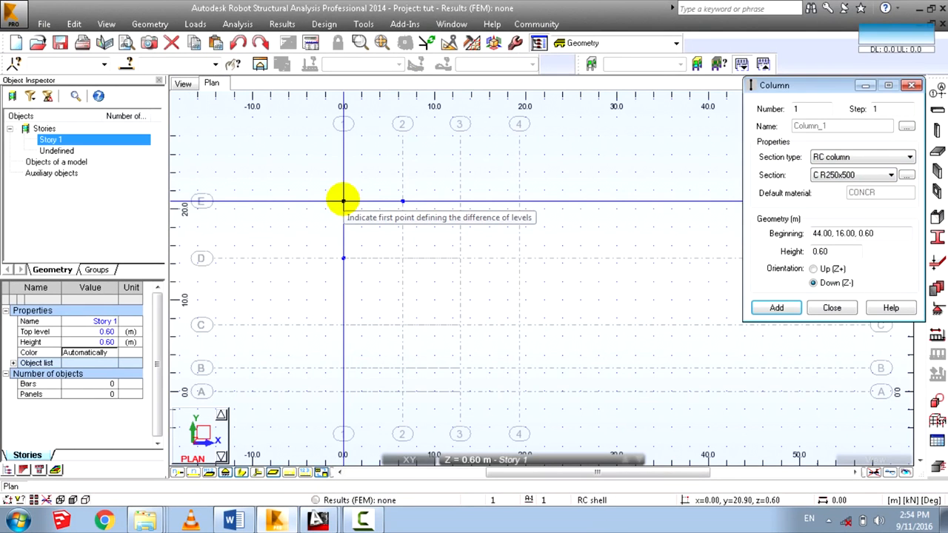
# Try to place columns on Story 1 where axis E meets axes 1 and 2, and check the placement in the 3D view.
pyautogui.click(343, 199)
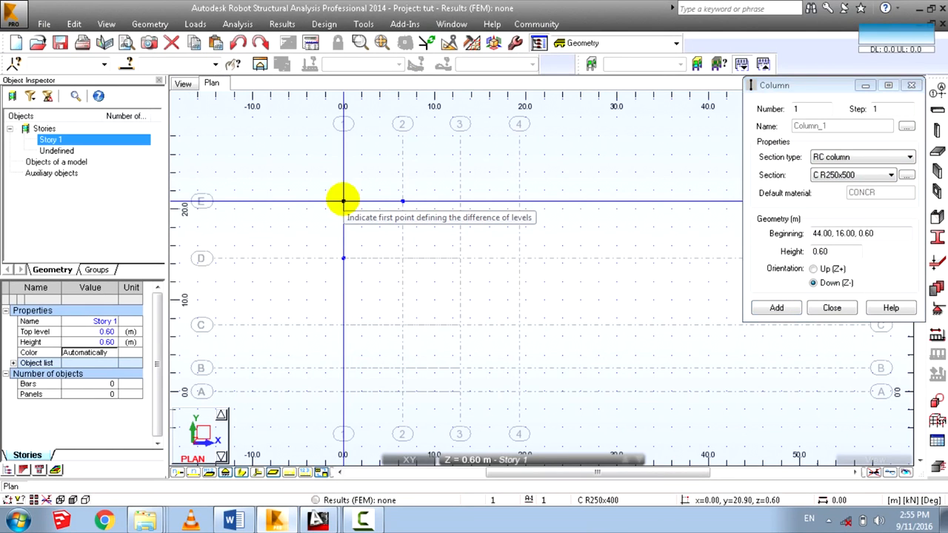
pyautogui.write('6')
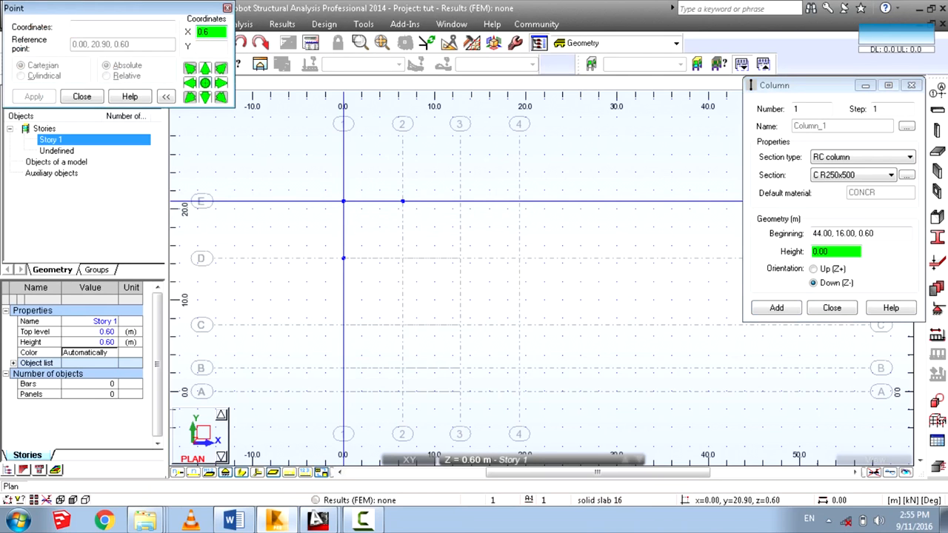
pyautogui.click(34, 97)
pyautogui.click(342, 199)
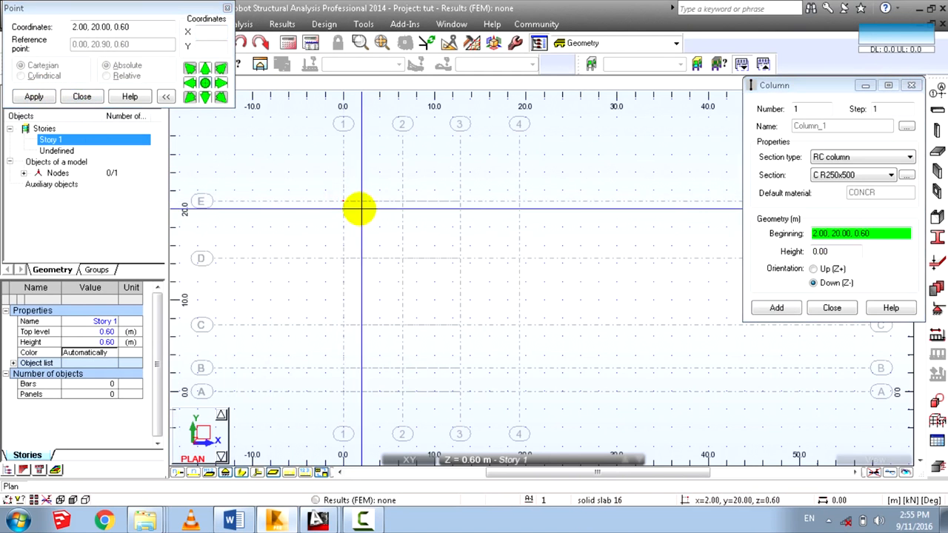
pyautogui.scroll(3, 394, 204)
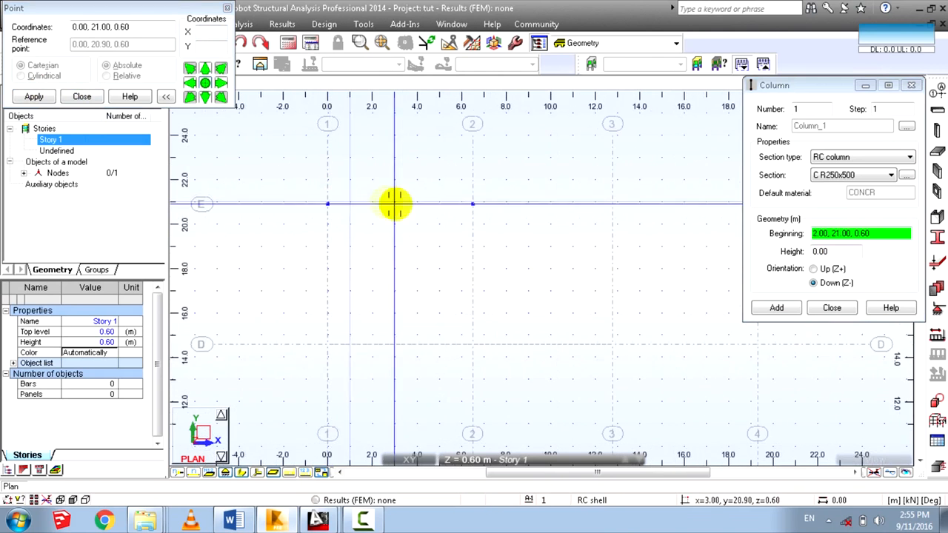
pyautogui.scroll(-1, 395, 203)
pyautogui.click(449, 207)
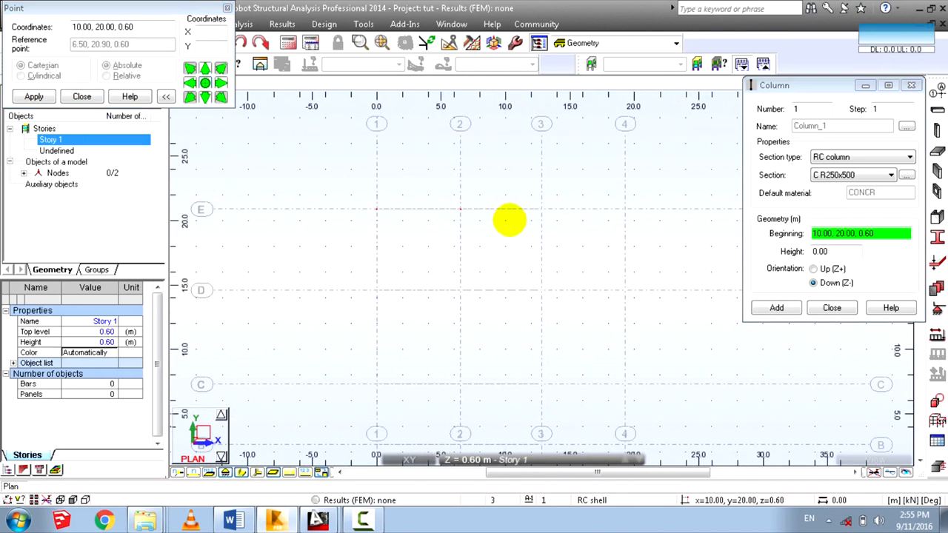
pyautogui.scroll(-2, 511, 218)
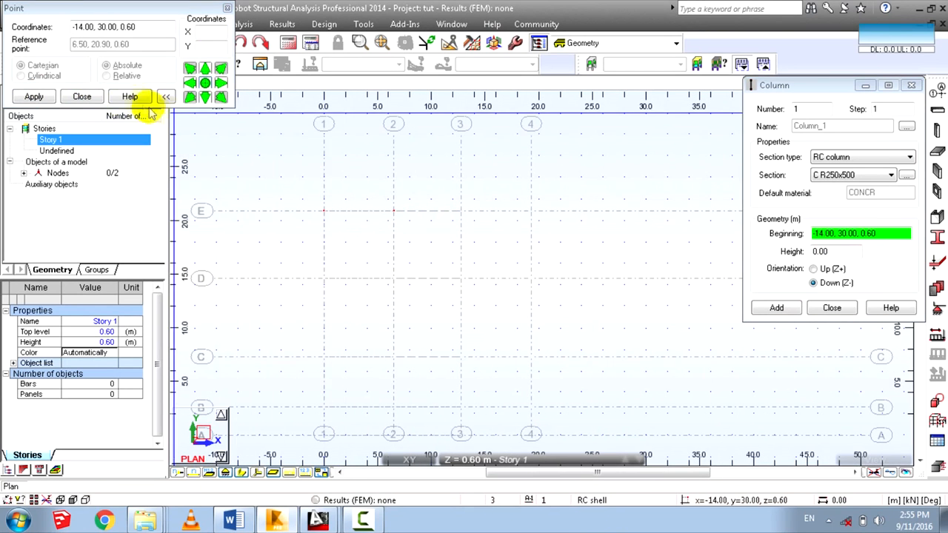
pyautogui.click(81, 97)
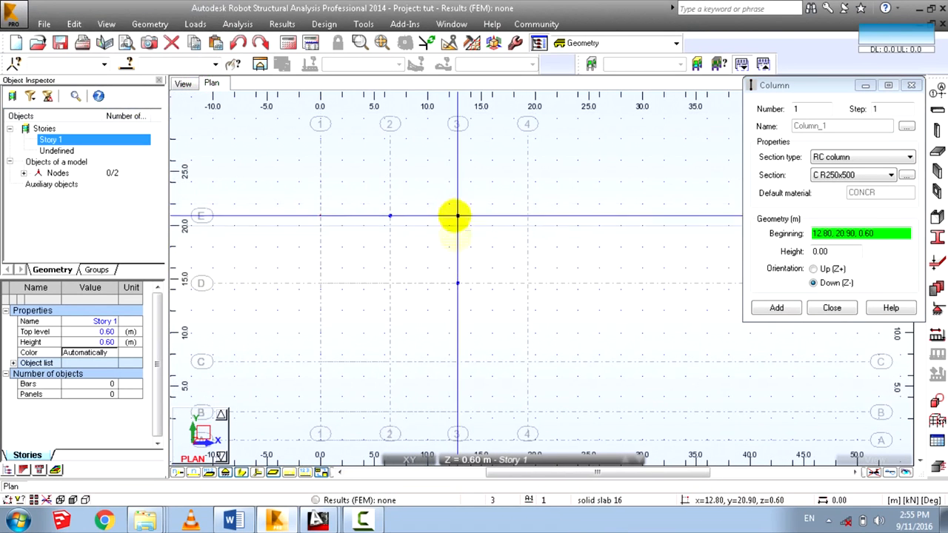
pyautogui.click(185, 83)
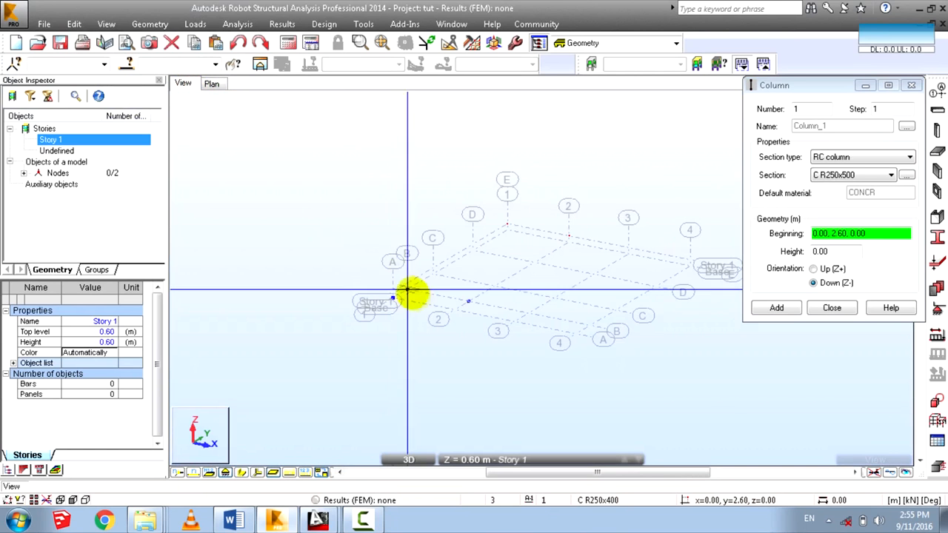
pyautogui.scroll(-2, 385, 332)
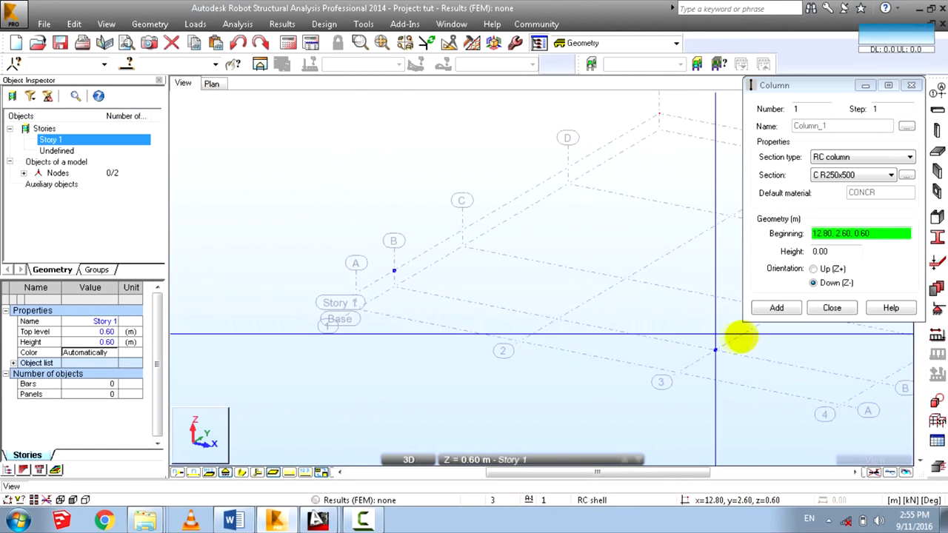
pyautogui.scroll(-3, 550, 311)
pyautogui.moveTo(549, 311); pyautogui.dragTo(349, 308, button='middle')
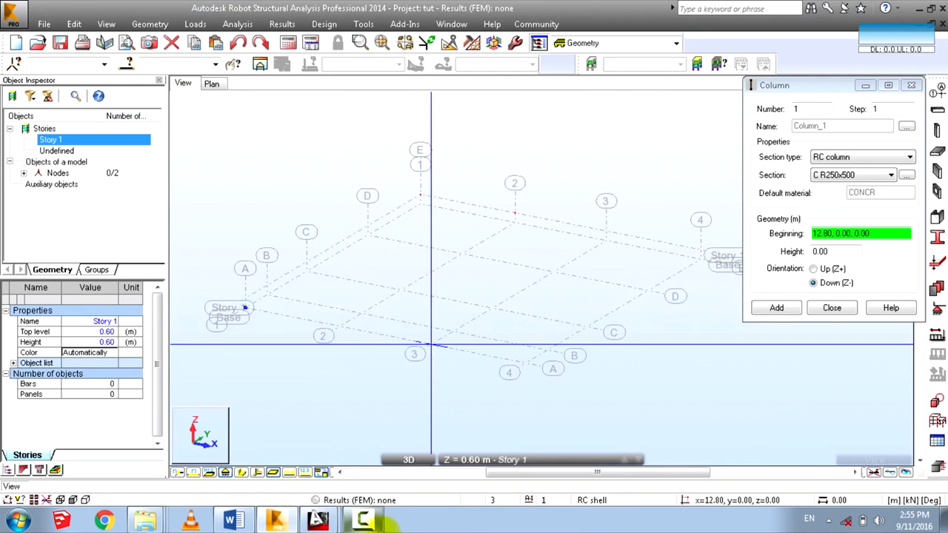
pyautogui.click(371, 519)
pyautogui.click(839, 456)
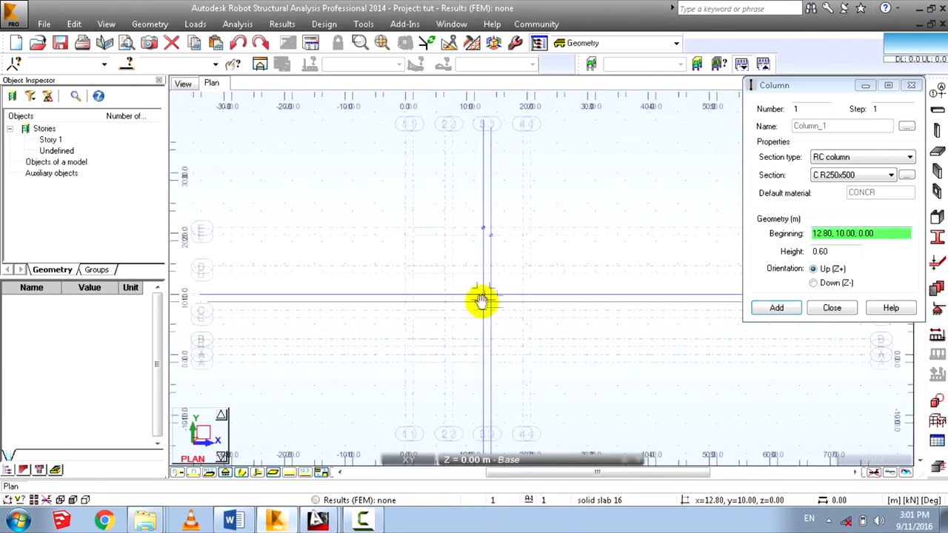
# Change the section dimensions unit to mm in the job preferences.
pyautogui.scroll(2, 799, 175)
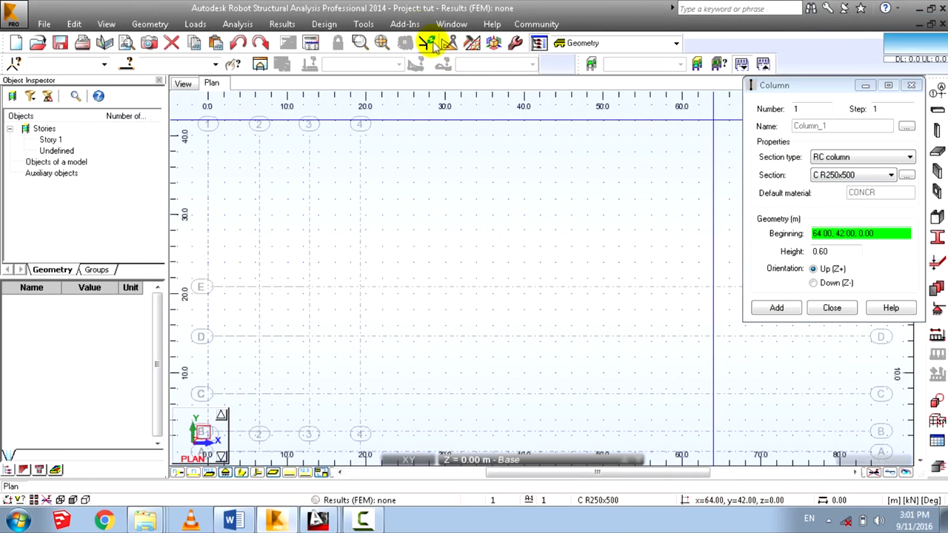
pyautogui.click(362, 24)
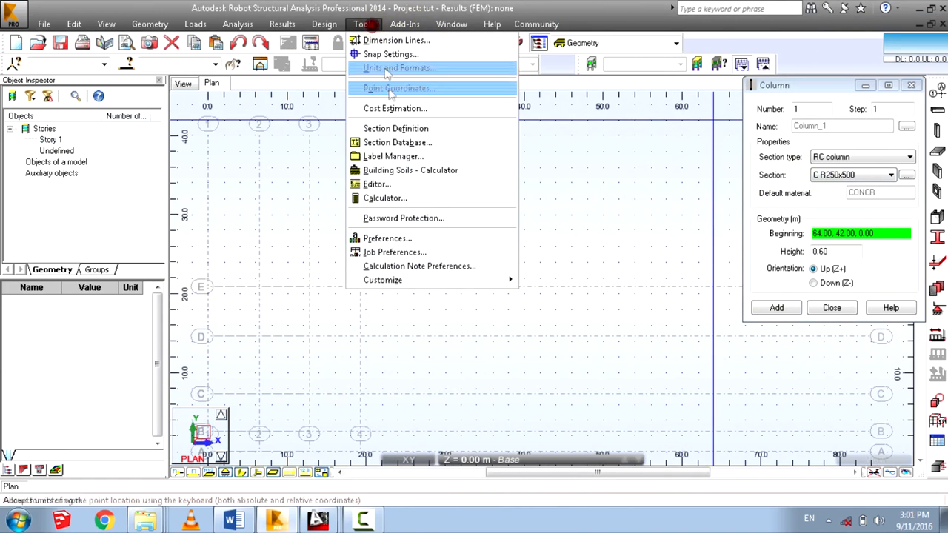
pyautogui.click(394, 251)
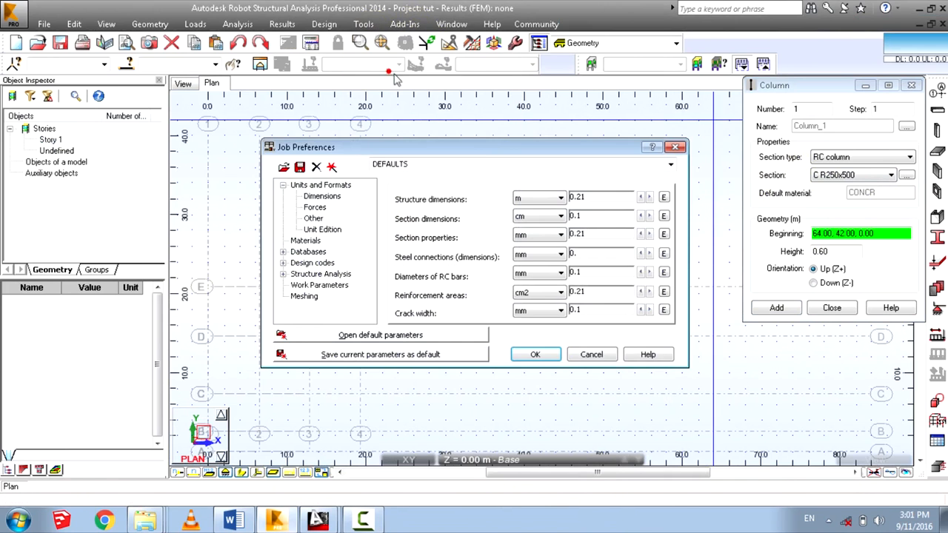
pyautogui.click(518, 218)
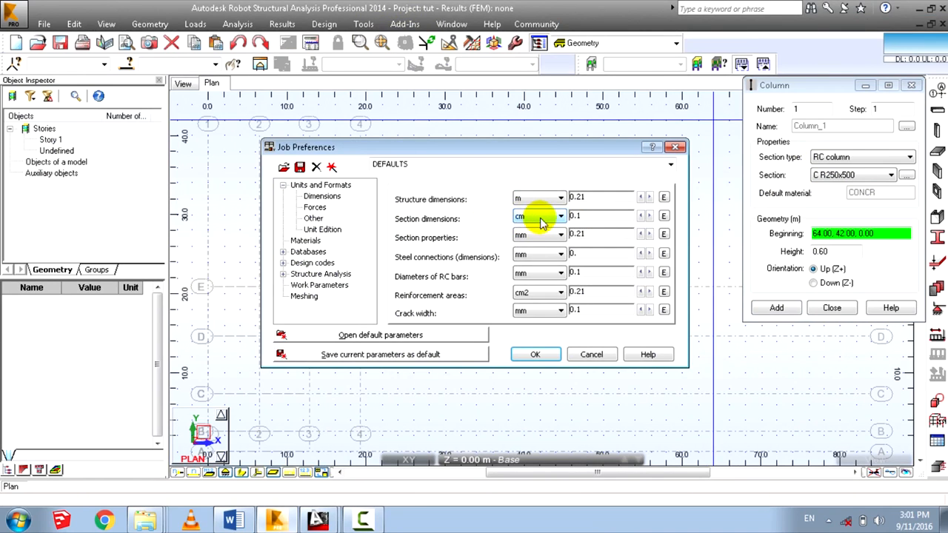
pyautogui.click(526, 217)
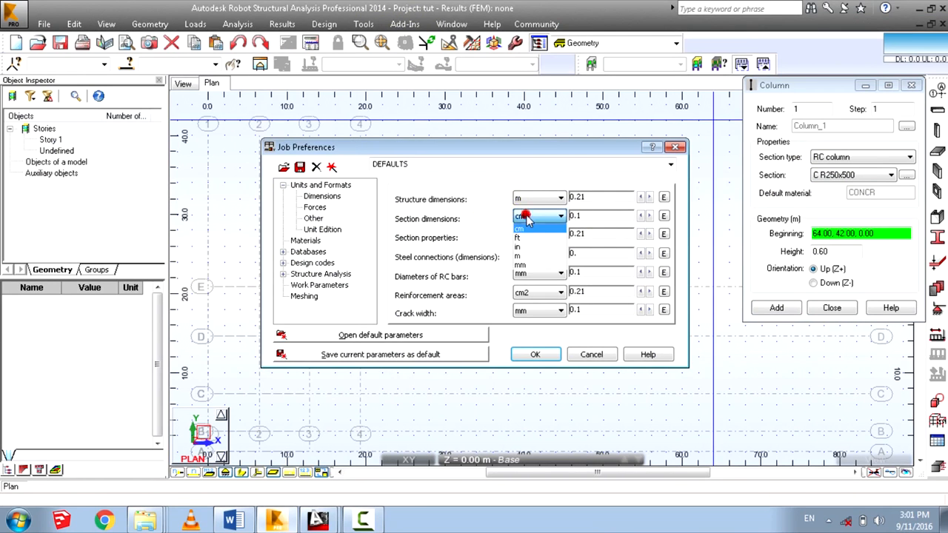
pyautogui.click(523, 267)
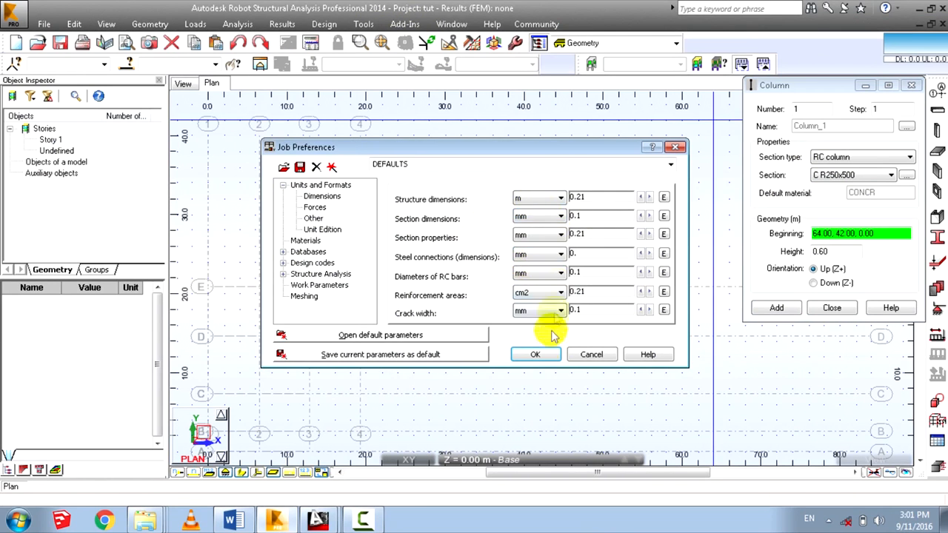
pyautogui.click(536, 355)
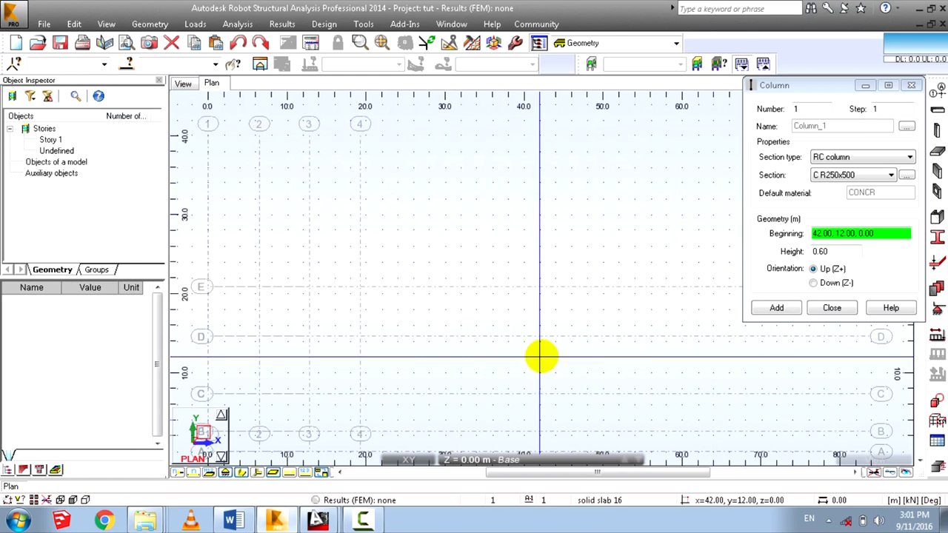
# Keep column section C R250x500 and place 0.60 m high columns from the Base level on axis E at axes 1, 2, 3 and 4.
pyautogui.click(835, 176)
pyautogui.click(846, 206)
pyautogui.moveTo(316, 305); pyautogui.dragTo(513, 202, button='middle')
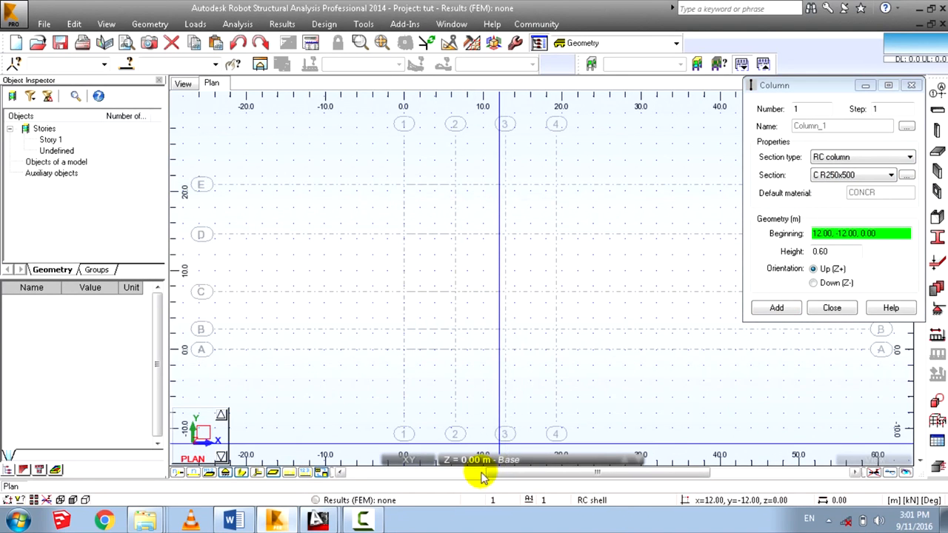
pyautogui.moveTo(479, 465)
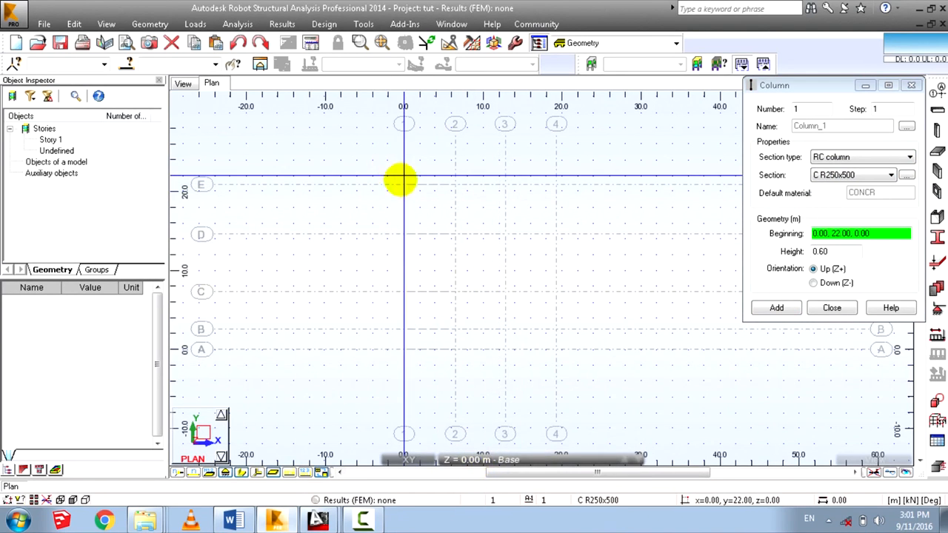
pyautogui.click(403, 184)
pyautogui.click(454, 184)
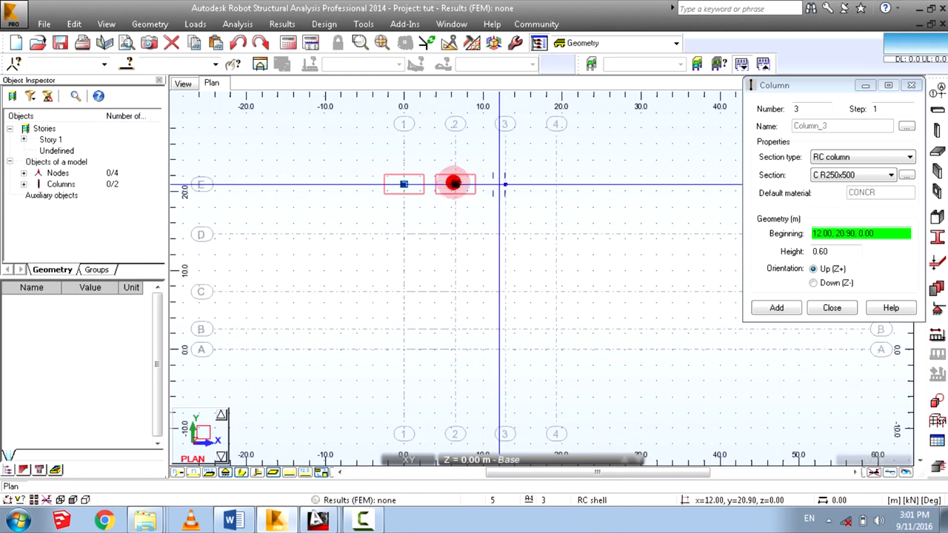
pyautogui.click(561, 184)
# Place a C R250x500 column where axis D meets axis 1, and undo the column placed where axis D meets axis 2.
pyautogui.click(403, 234)
pyautogui.click(455, 234)
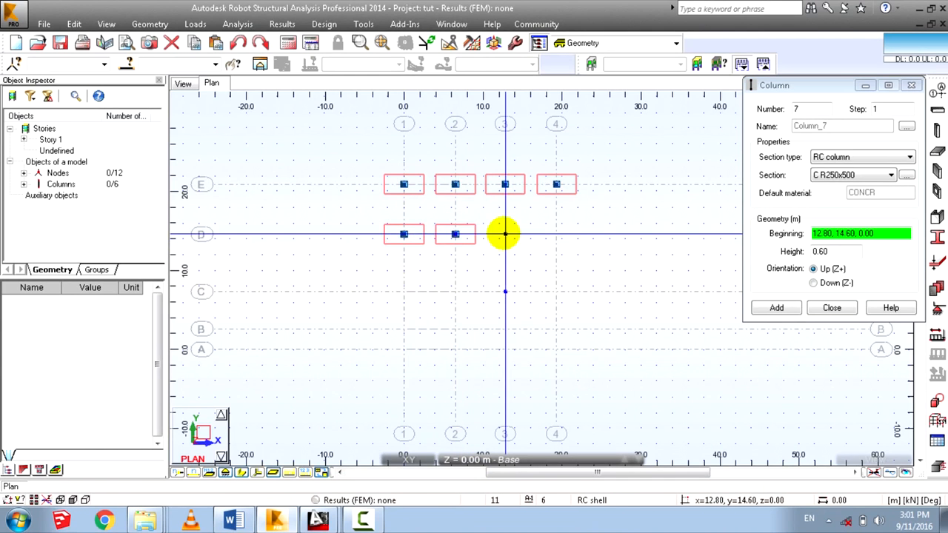
pyautogui.click(455, 234)
pyautogui.hotkey('ctrl', 'z')
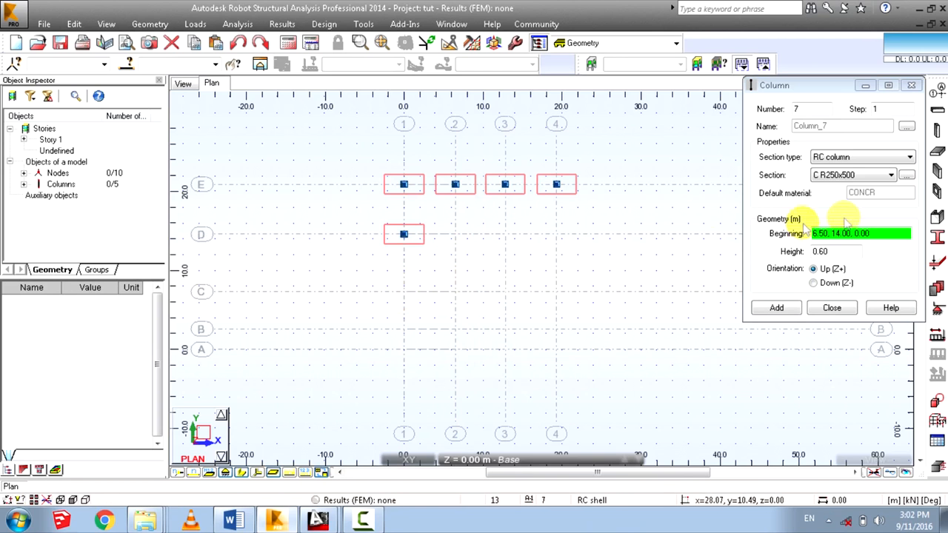
# Place C R250x500 columns on axis 1 at axes C and A, undoing the column placed at axis B.
pyautogui.click(814, 208)
pyautogui.click(403, 291)
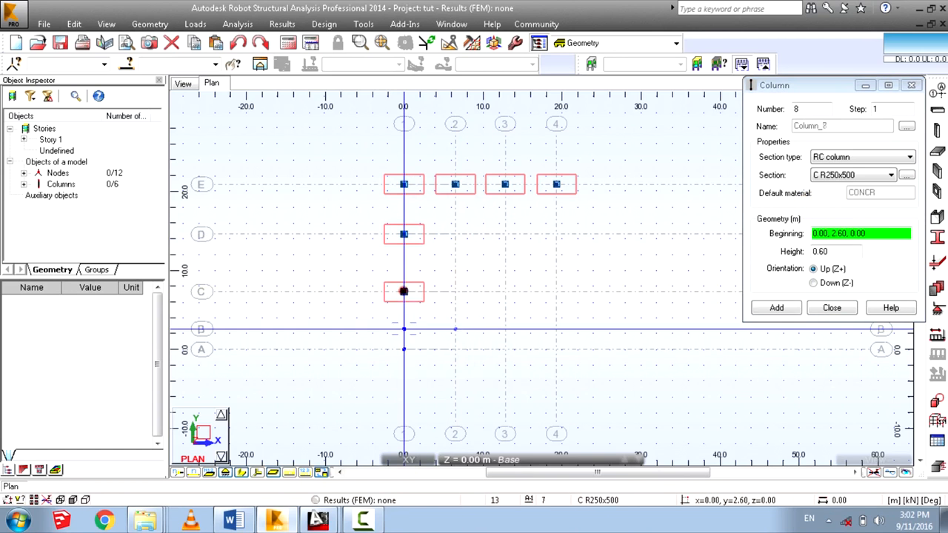
pyautogui.click(403, 349)
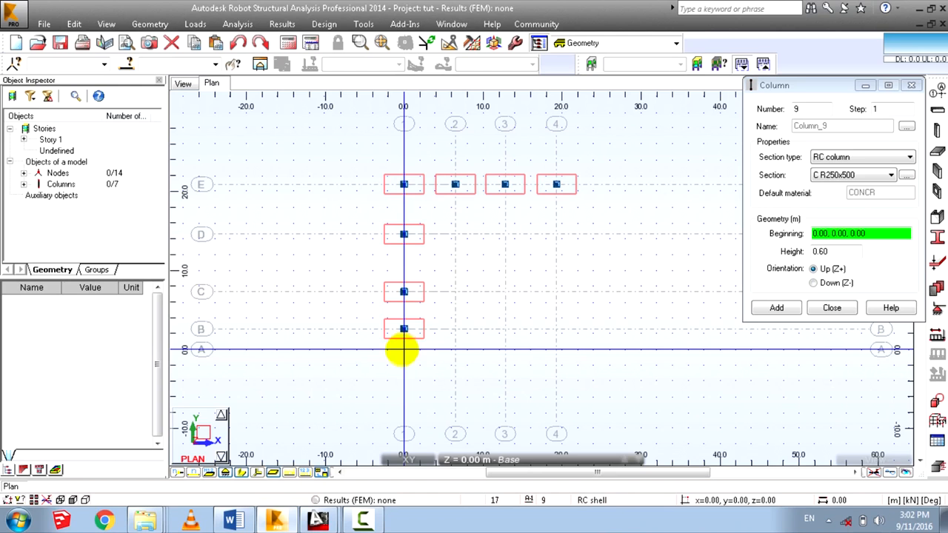
pyautogui.hotkey('ctrl', 'z')
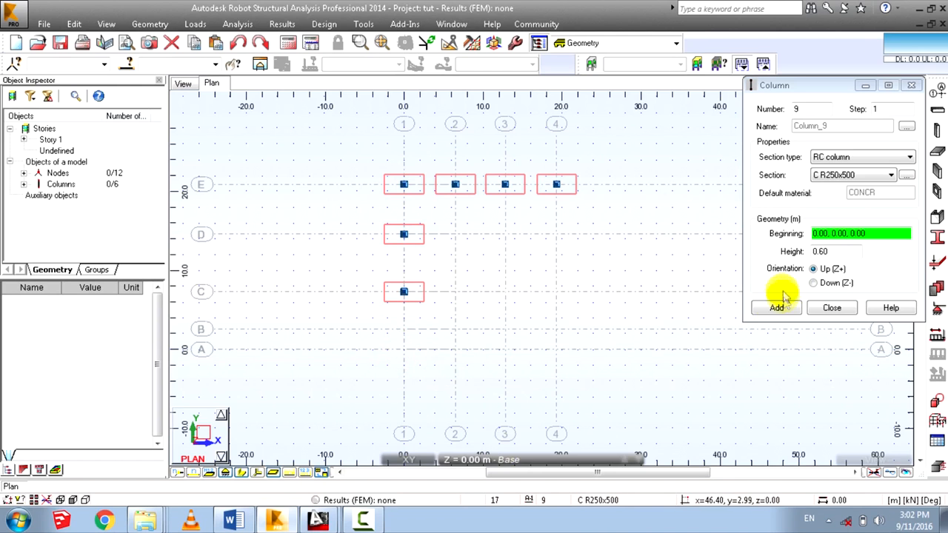
pyautogui.click(754, 238)
pyautogui.click(403, 348)
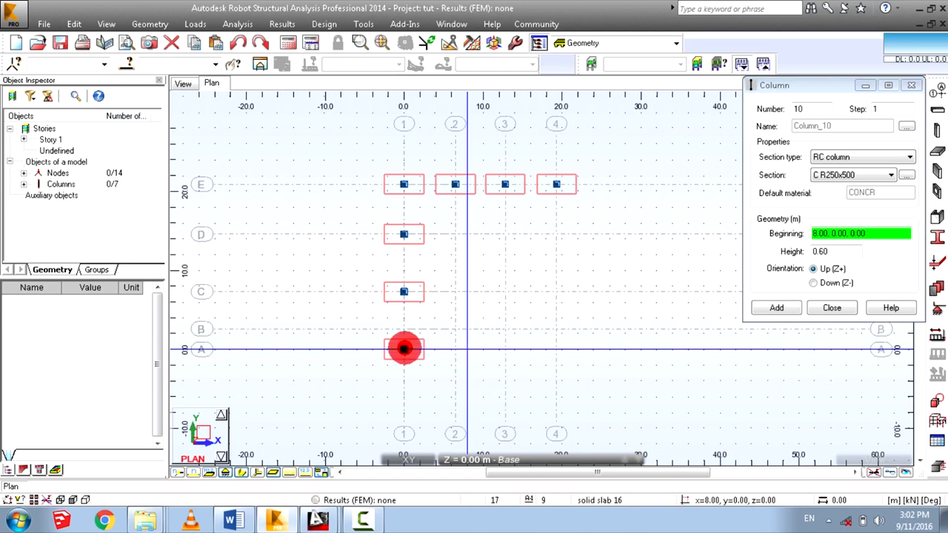
# Place C R250x500 columns on axis A at axes 2, 3 and 4, and on axis 4 at axes C and D.
pyautogui.click(454, 349)
pyautogui.click(504, 349)
pyautogui.click(556, 349)
pyautogui.click(556, 291)
pyautogui.click(556, 234)
pyautogui.moveTo(532, 269); pyautogui.dragTo(464, 274, button='middle')
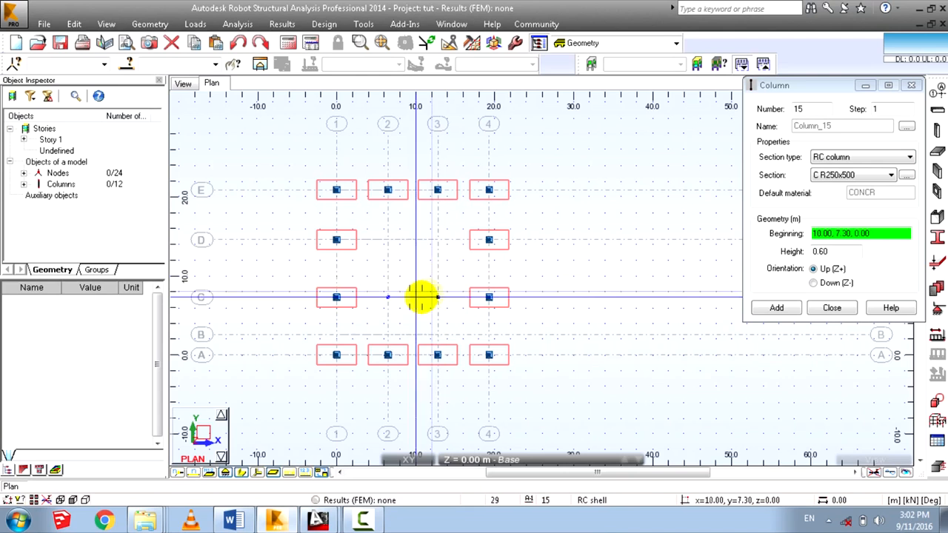
# Set the column section to C R250x600 and place the four interior columns where axes C and D meet axes 2 and 3.
pyautogui.click(868, 175)
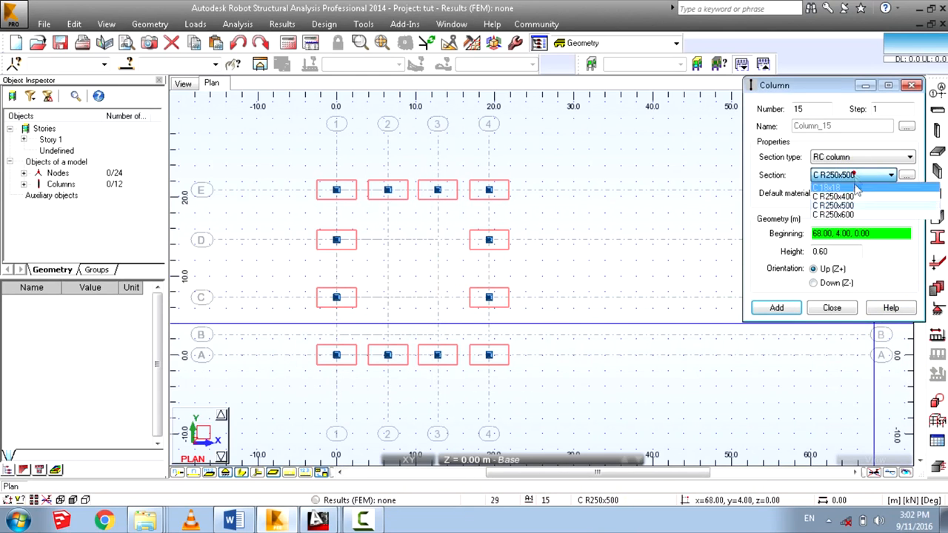
pyautogui.click(852, 215)
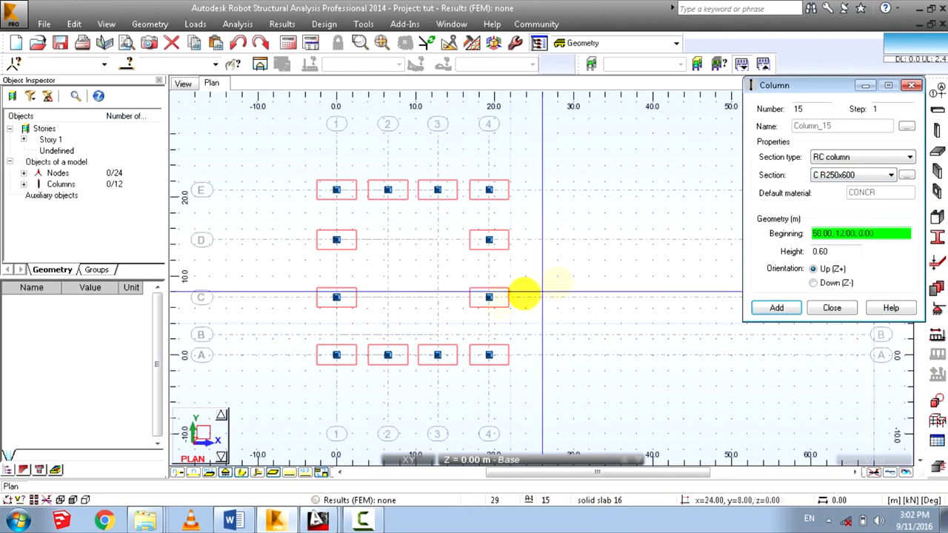
pyautogui.click(387, 239)
pyautogui.click(430, 239)
pyautogui.click(400, 297)
pyautogui.click(400, 297)
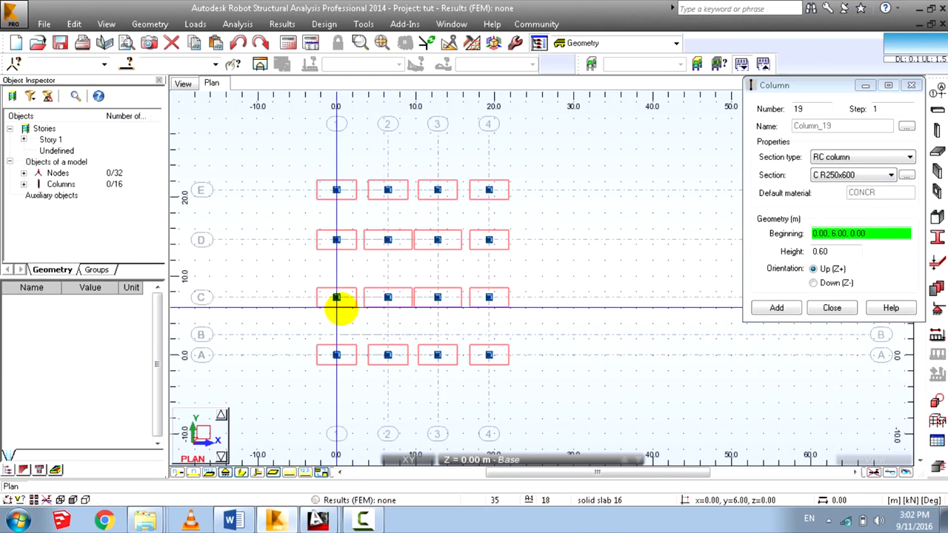
# Check the column placement in the 3D view with the section shapes hidden and the local systems switched off.
pyautogui.scroll(3, 339, 248)
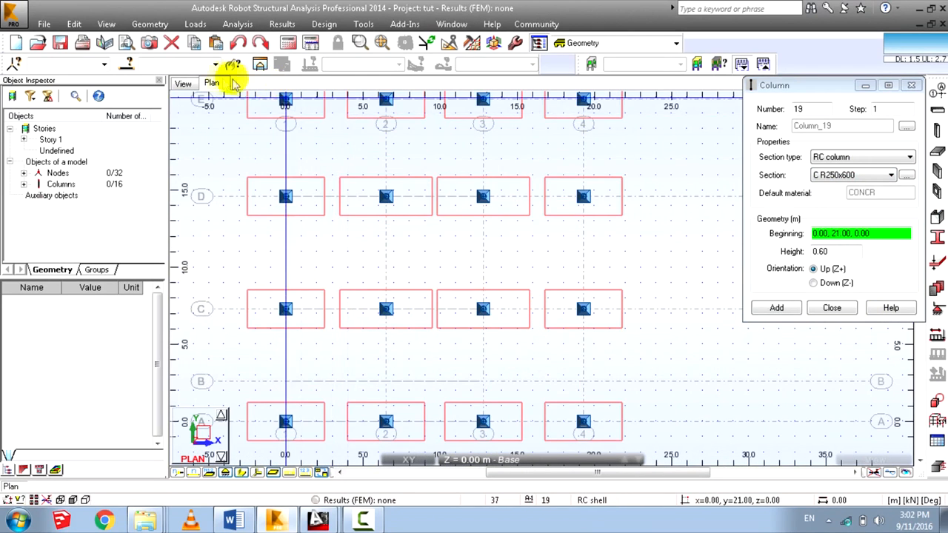
pyautogui.click(185, 83)
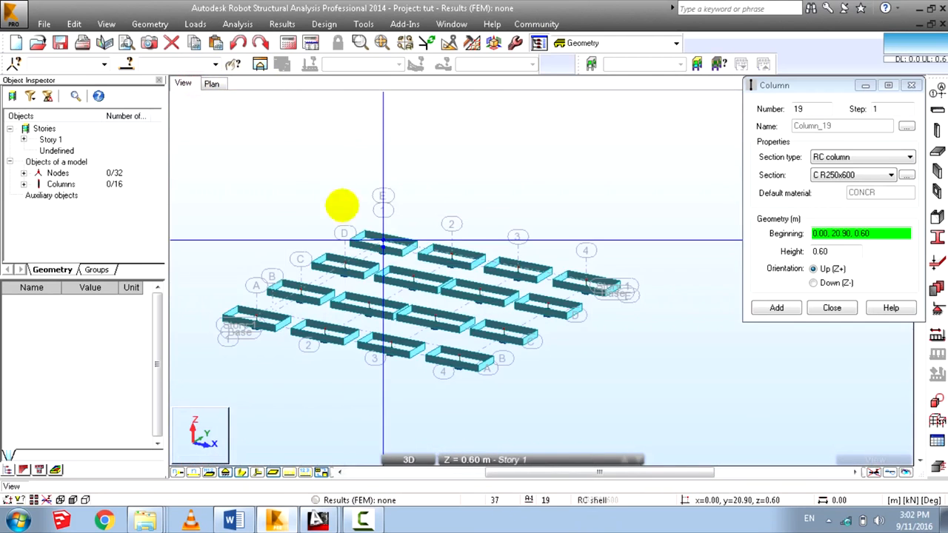
pyautogui.click(242, 472)
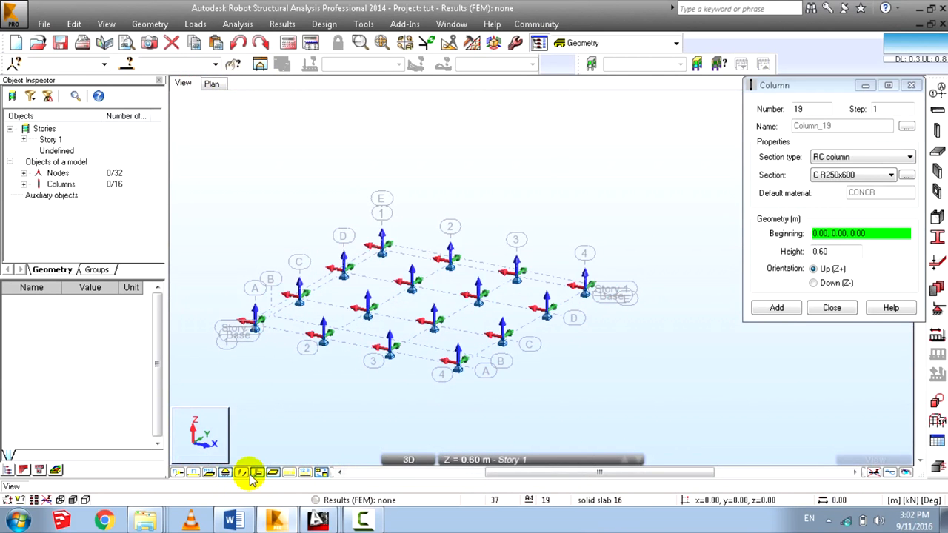
pyautogui.click(242, 474)
pyautogui.click(241, 475)
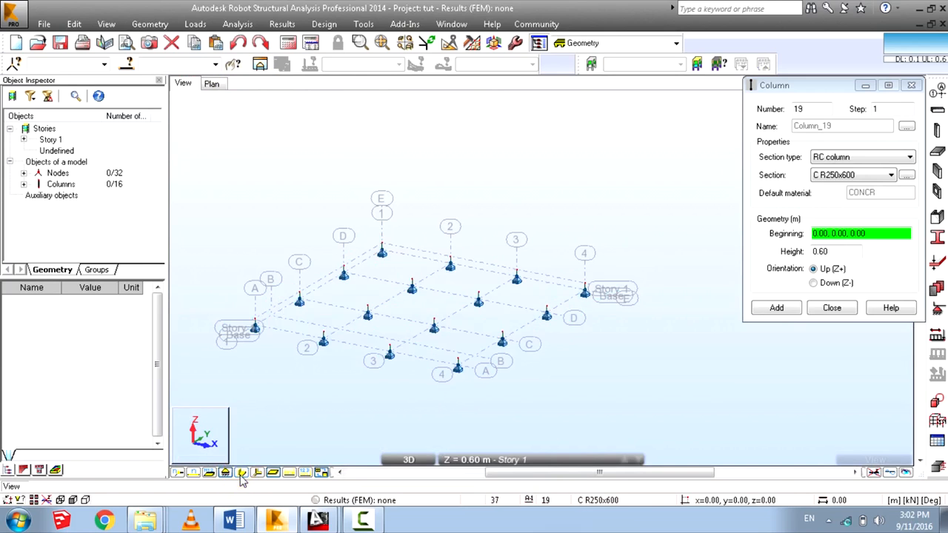
# Examine the column layout in the Base plan view and end column placement by returning to selection mode.
pyautogui.click(212, 83)
pyautogui.scroll(-2, 317, 355)
pyautogui.moveTo(320, 332); pyautogui.dragTo(304, 282, button='middle')
pyautogui.scroll(-2, 418, 275)
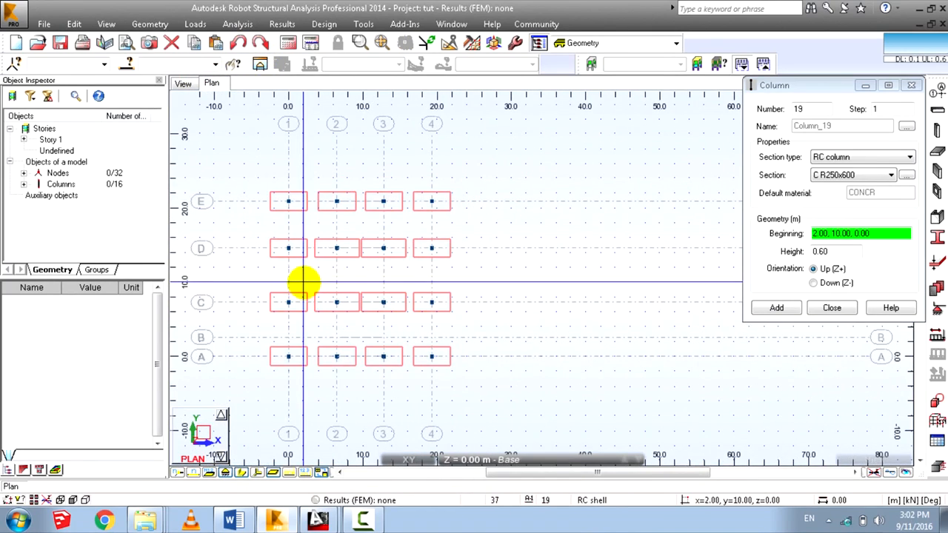
pyautogui.scroll(4, 372, 245)
pyautogui.scroll(-2, 343, 245)
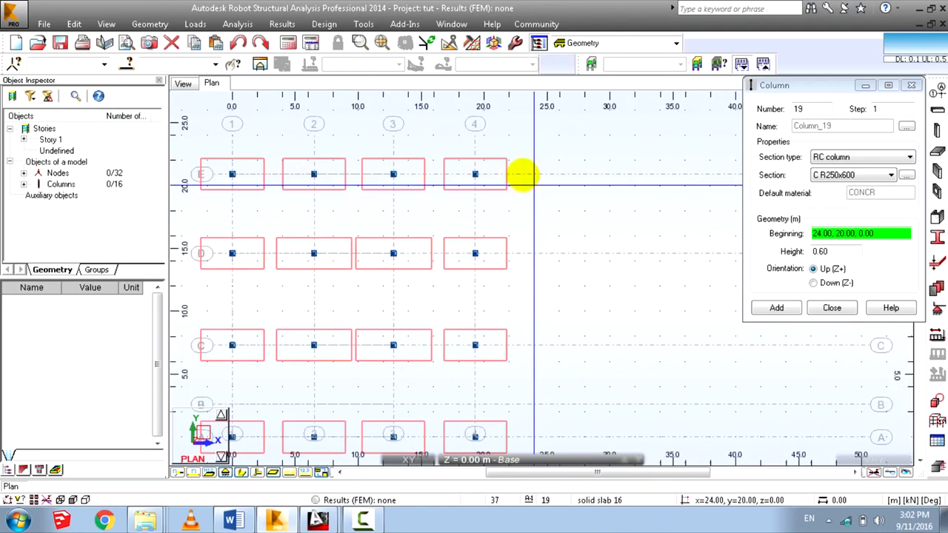
pyautogui.scroll(-4, 523, 175)
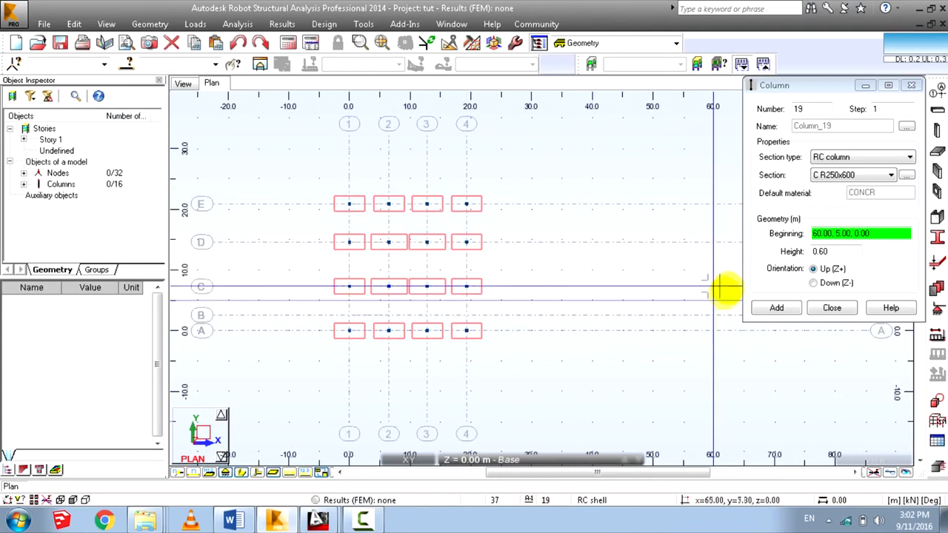
pyautogui.rightClick(581, 184)
pyautogui.click(586, 207)
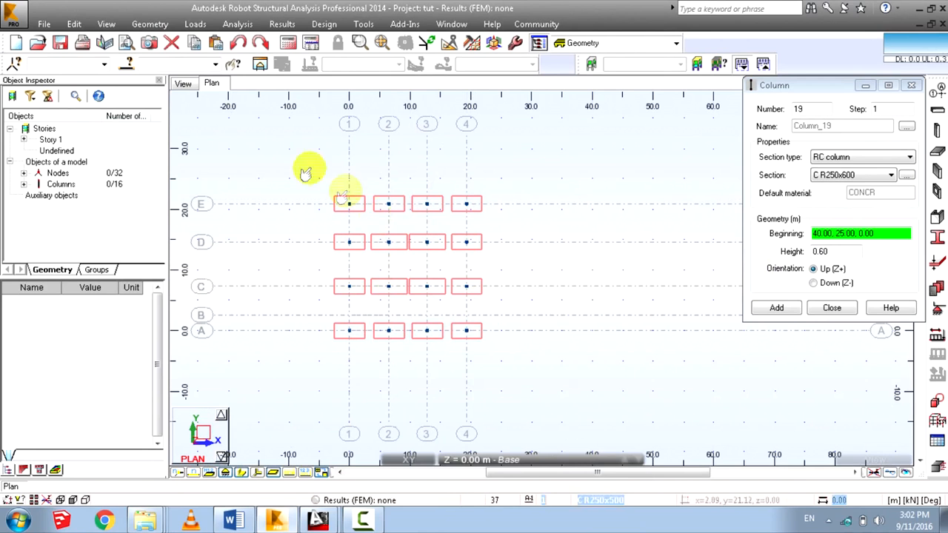
pyautogui.scroll(-1, 380, 148)
pyautogui.moveTo(362, 130); pyautogui.dragTo(364, 153, button='middle')
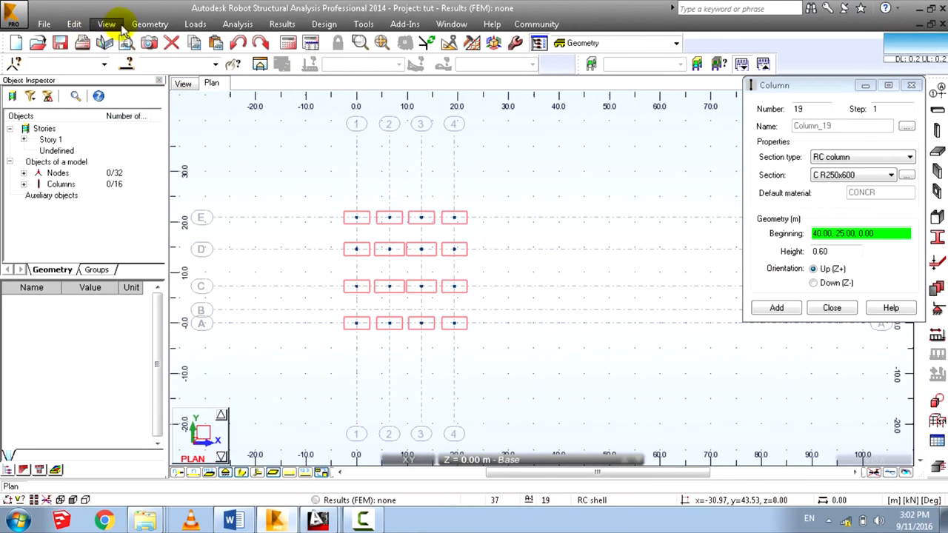
# Define three repeated stories manually, each 4.60 m high, above reference level Story 1 and add them to the story list.
pyautogui.click(150, 23)
pyautogui.moveTo(222, 71)
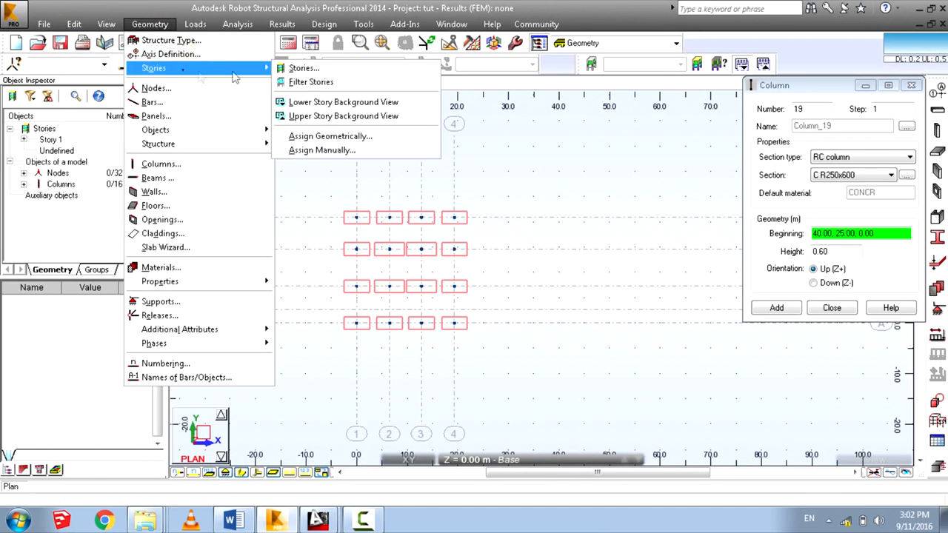
pyautogui.click(290, 68)
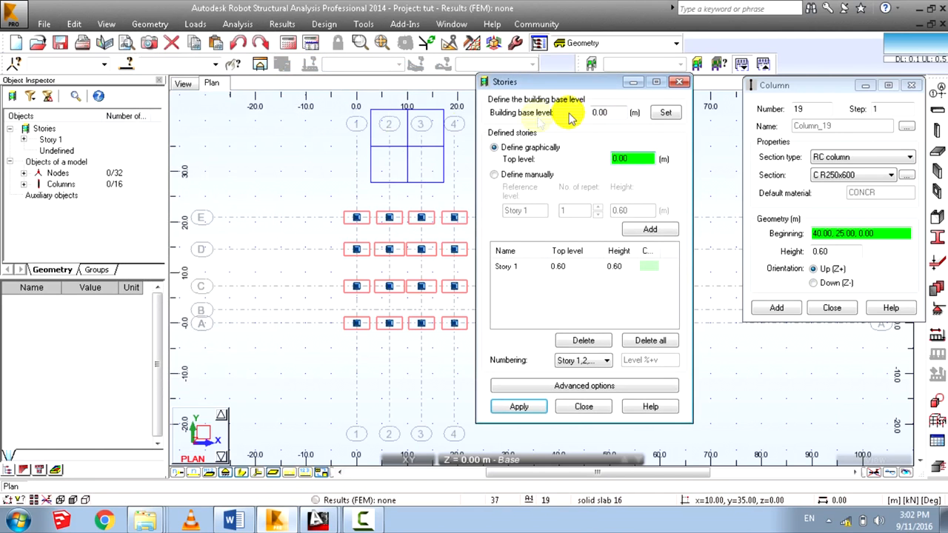
pyautogui.click(494, 175)
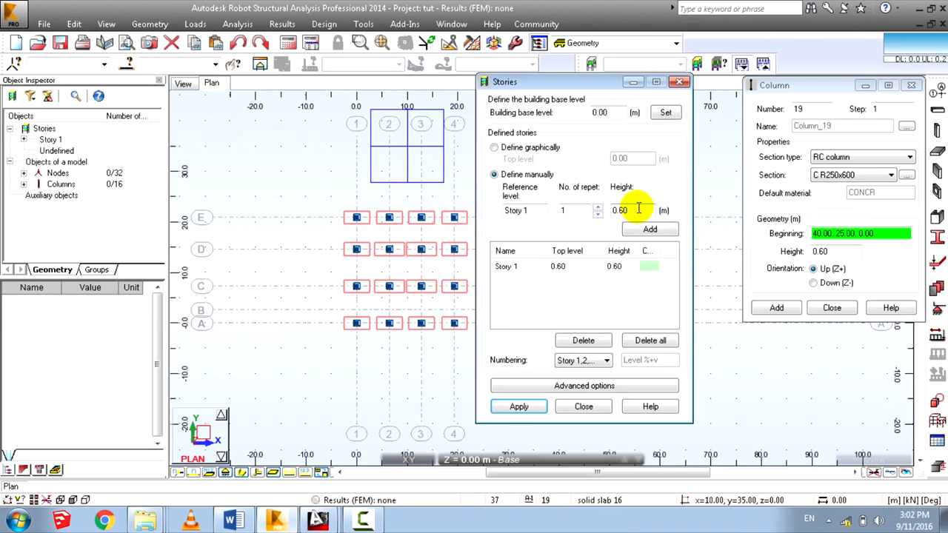
pyautogui.click(541, 217)
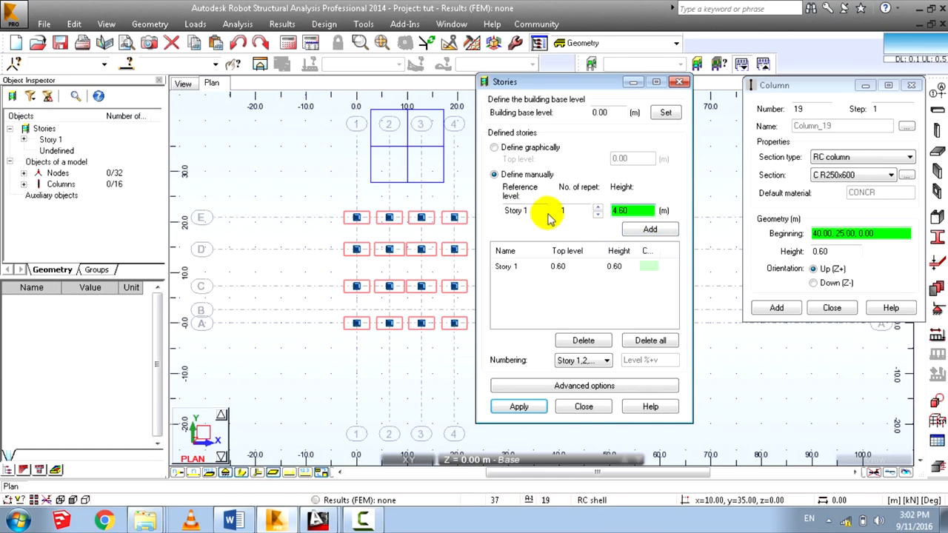
pyautogui.moveTo(541, 211); pyautogui.dragTo(522, 210)
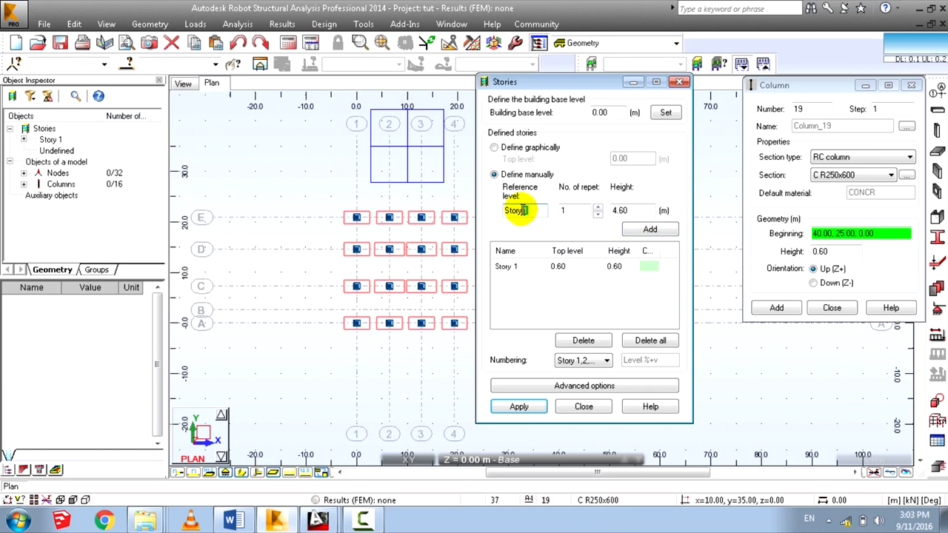
pyautogui.click(569, 211)
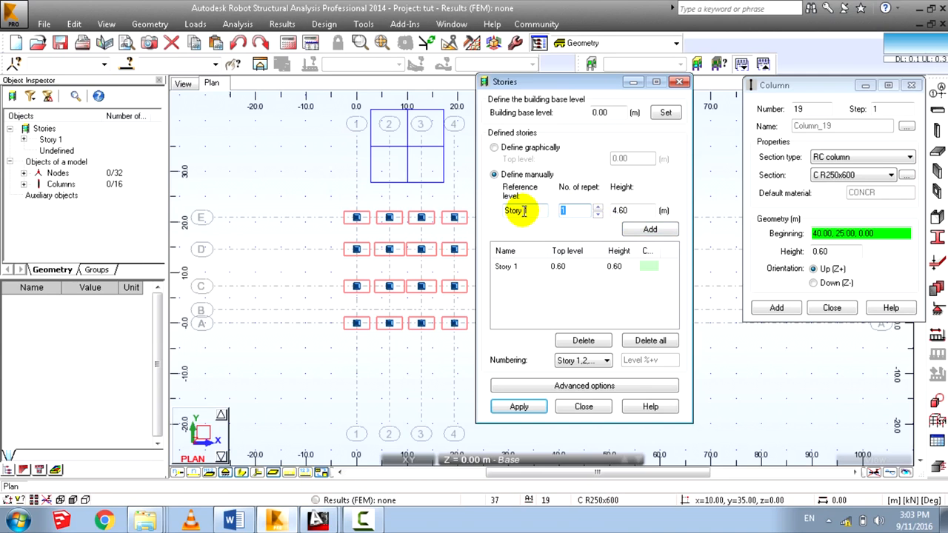
pyautogui.write('3')
pyautogui.click(637, 229)
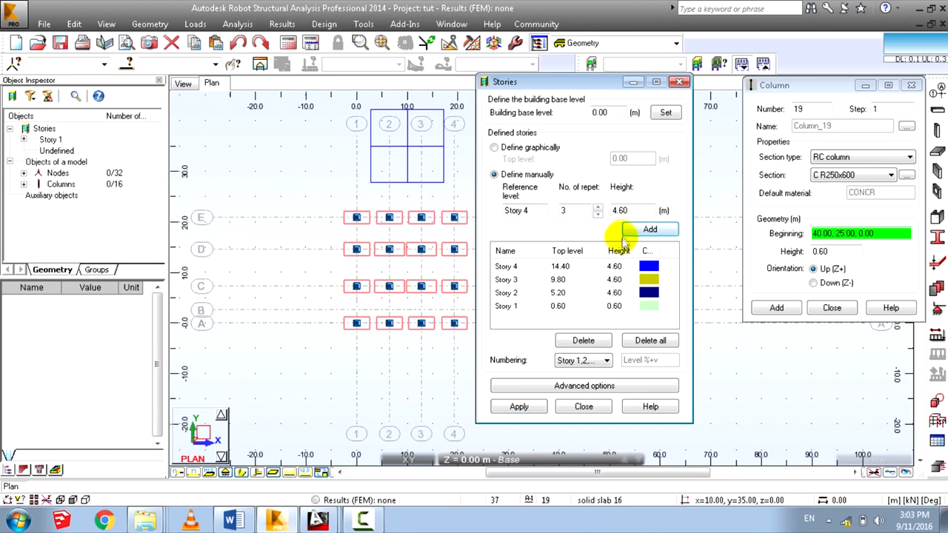
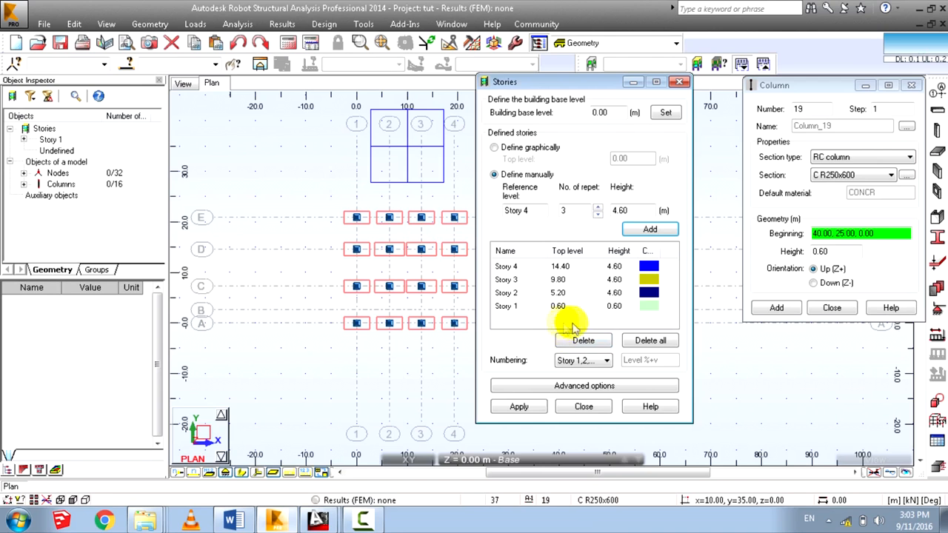
# Replace the stories above Story 1 with three stories 4 m high, apply the definition, and check the levels in the 3D view.
pyautogui.click(509, 284)
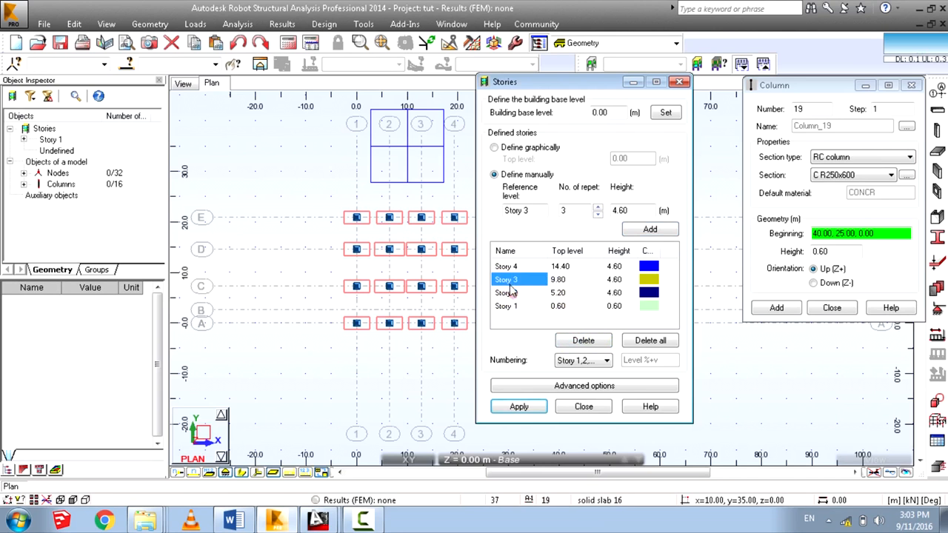
pyautogui.click(585, 341)
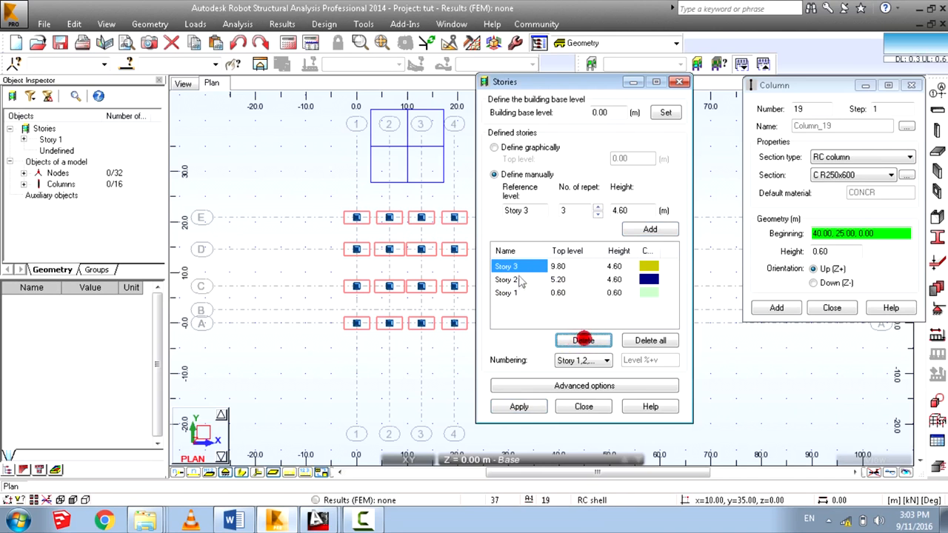
pyautogui.click(585, 341)
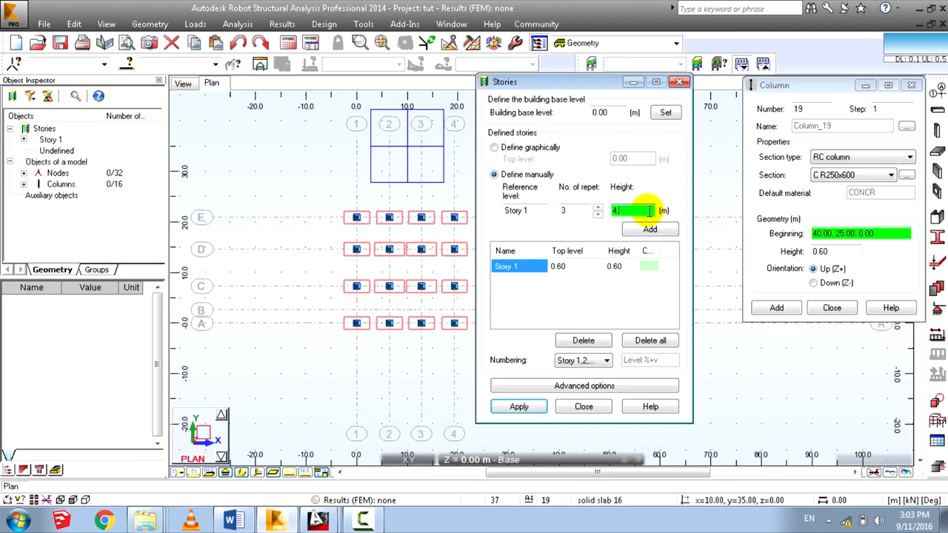
pyautogui.click(651, 230)
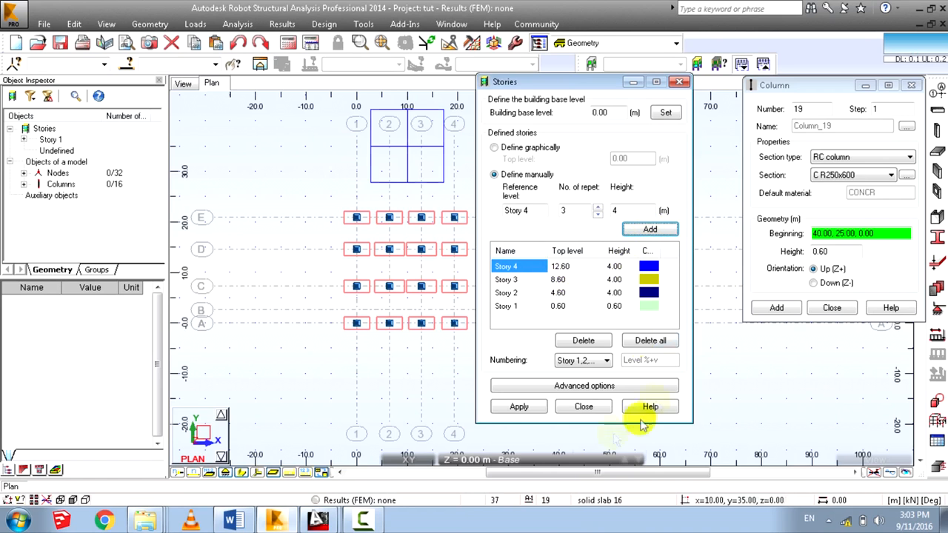
pyautogui.click(518, 406)
pyautogui.click(595, 409)
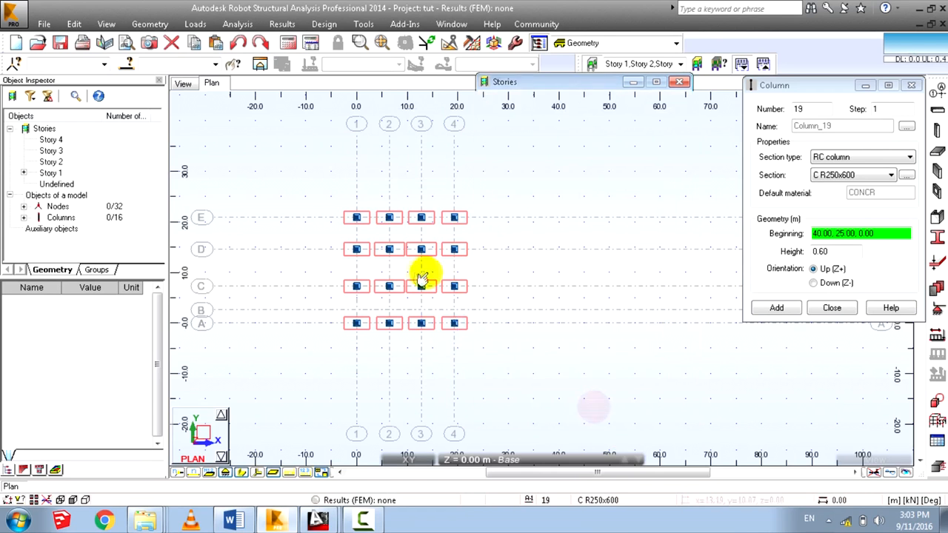
pyautogui.click(183, 83)
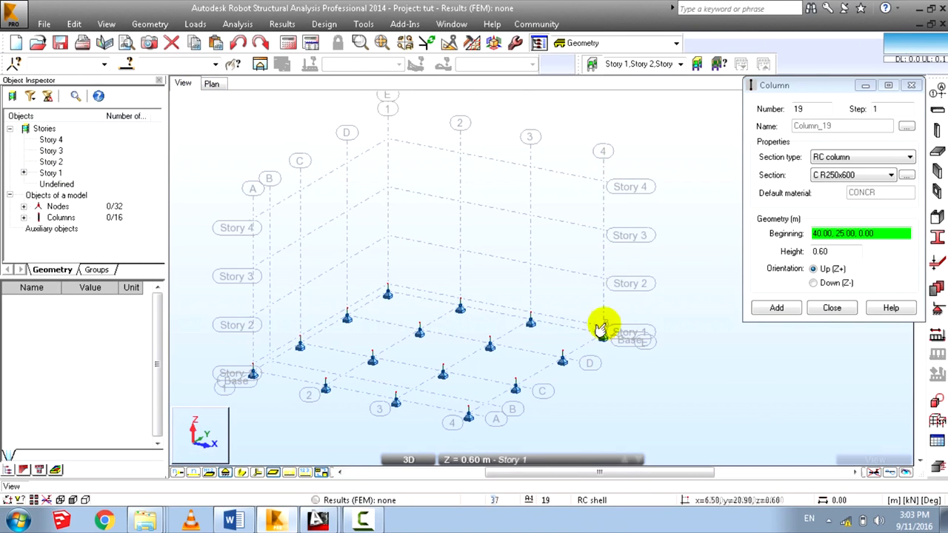
pyautogui.moveTo(429, 266); pyautogui.dragTo(384, 250, button='middle')
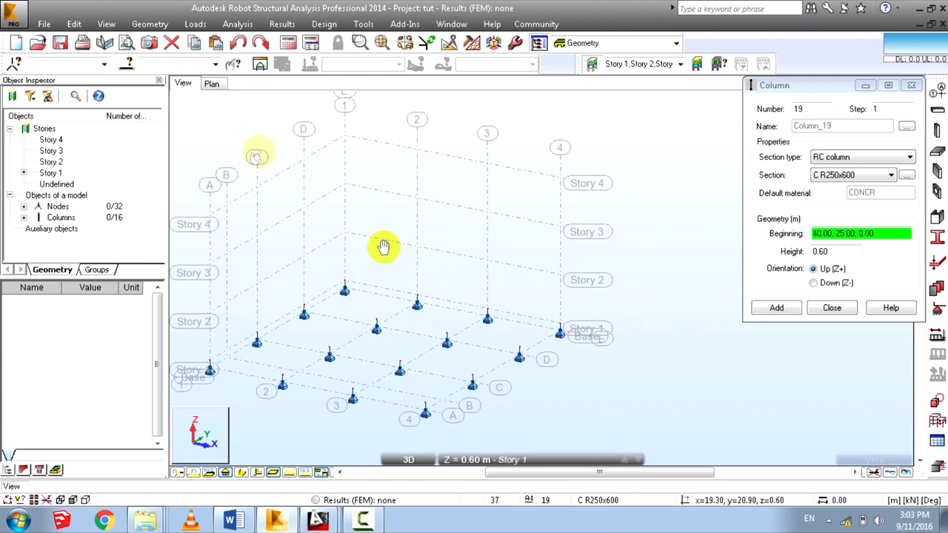
pyautogui.click(215, 84)
# Start a beam of type RC beam with a new section, consulting the Word project document for the beam dimensions before returning to Robot.
pyautogui.click(865, 86)
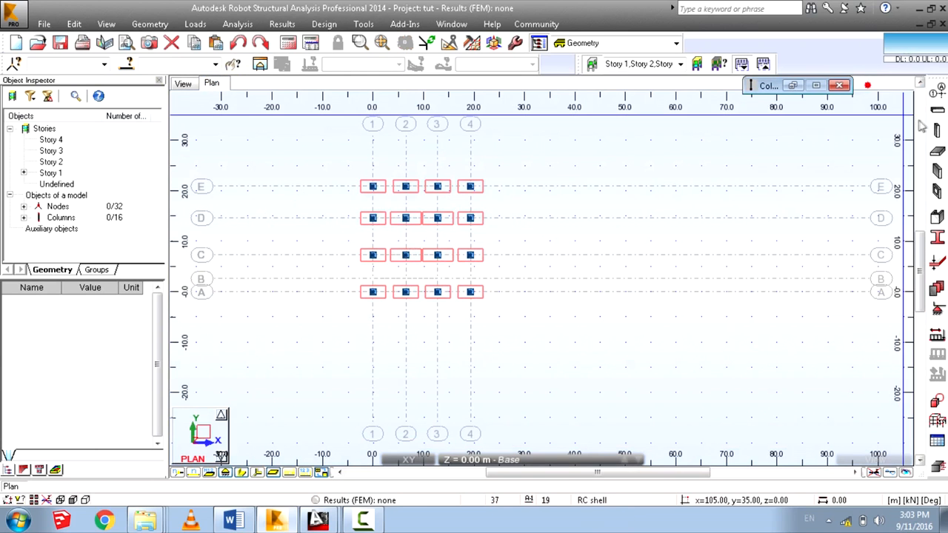
pyautogui.click(937, 111)
pyautogui.click(808, 154)
pyautogui.click(793, 176)
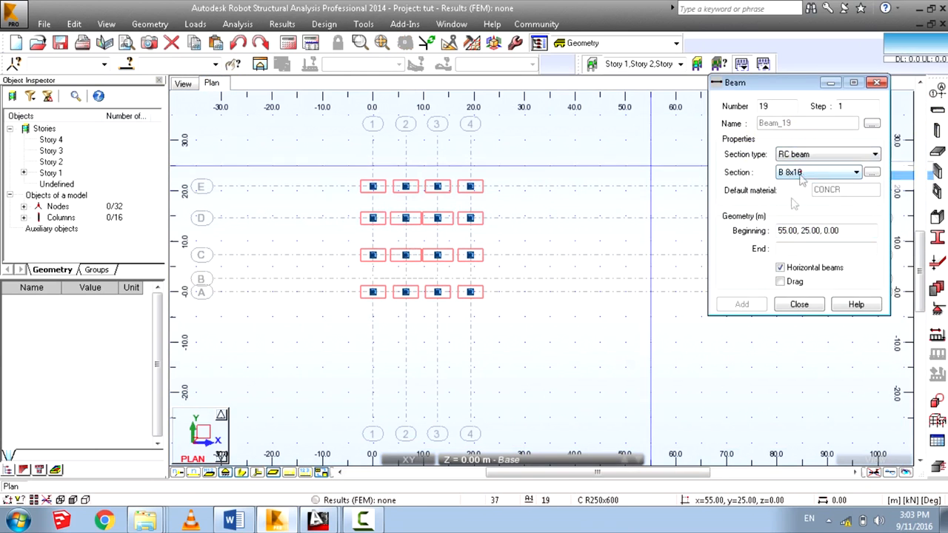
pyautogui.click(870, 172)
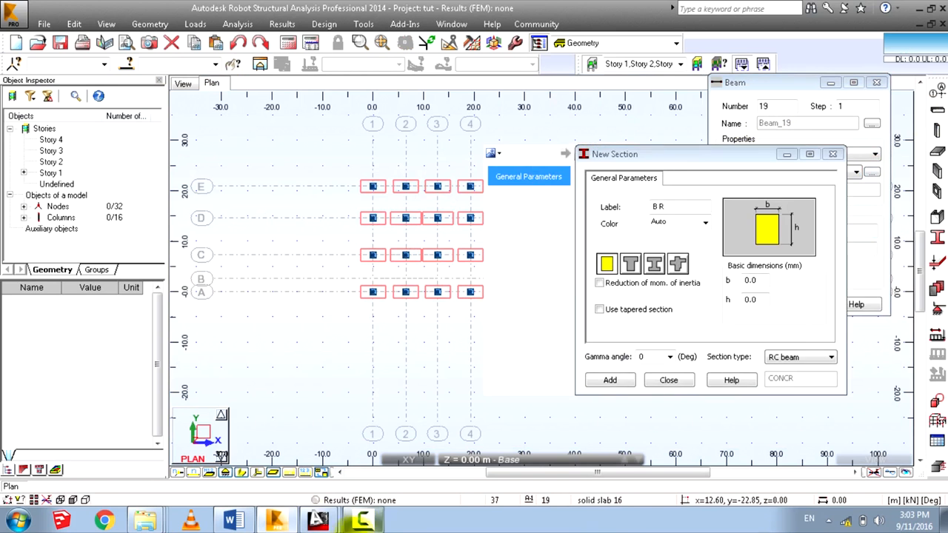
pyautogui.click(232, 522)
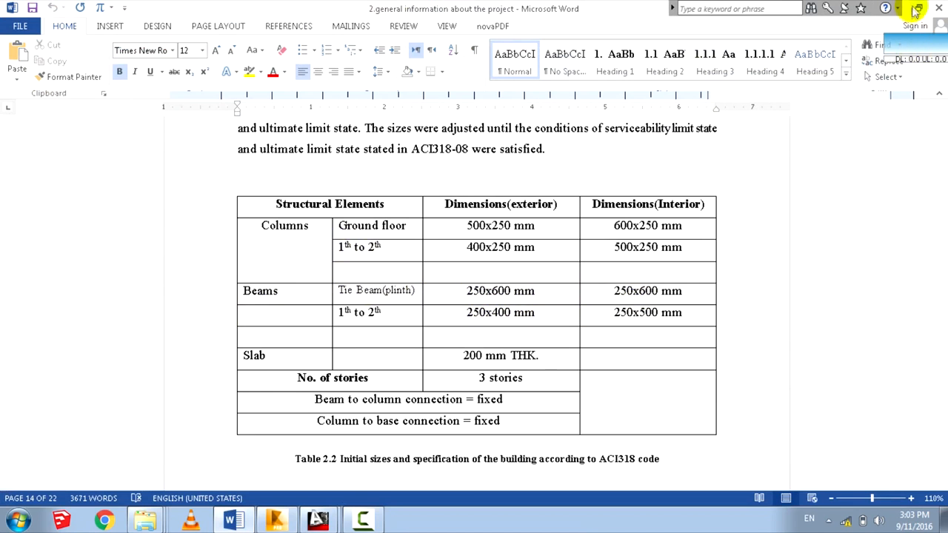
pyautogui.click(376, 526)
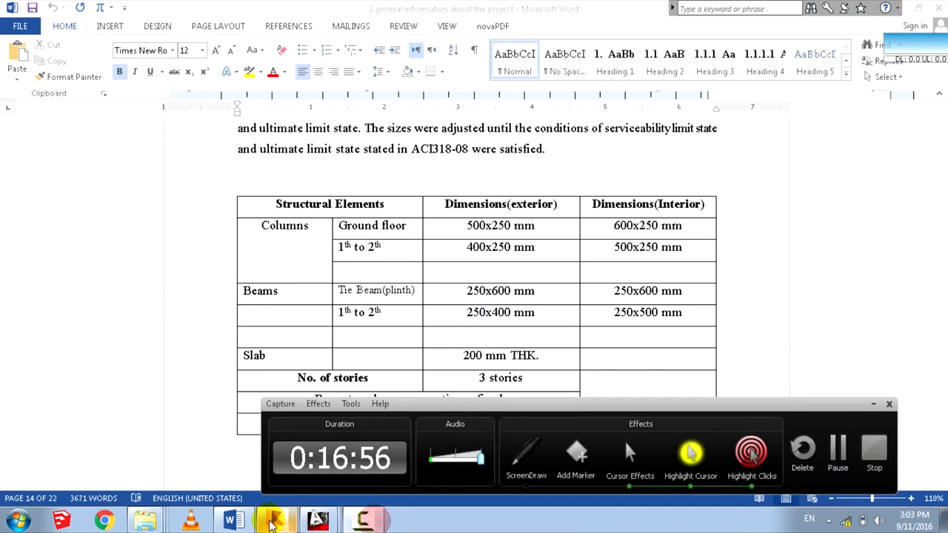
pyautogui.click(274, 521)
pyautogui.click(870, 405)
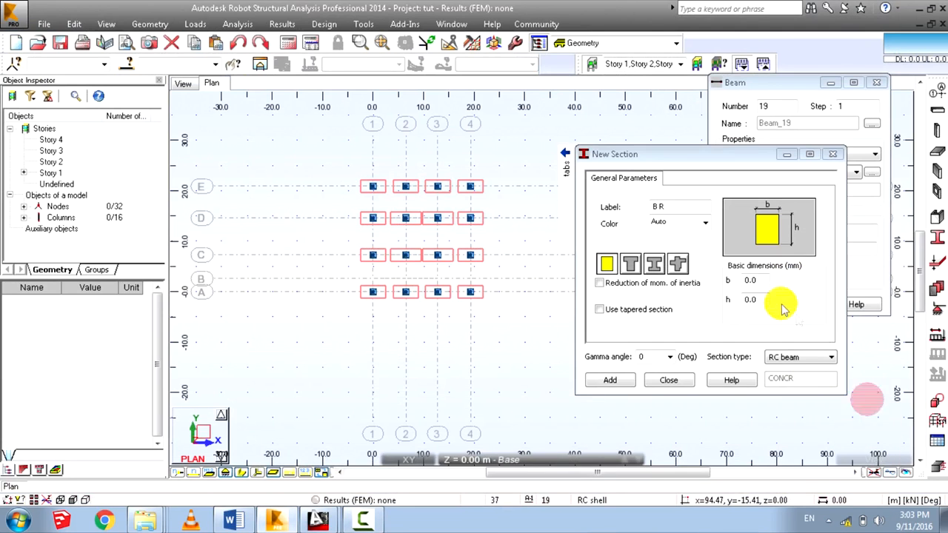
# Add rectangular RC beam sections 250 mm wide with heights of 400, 500 and 600 mm.
pyautogui.moveTo(764, 280); pyautogui.dragTo(709, 280)
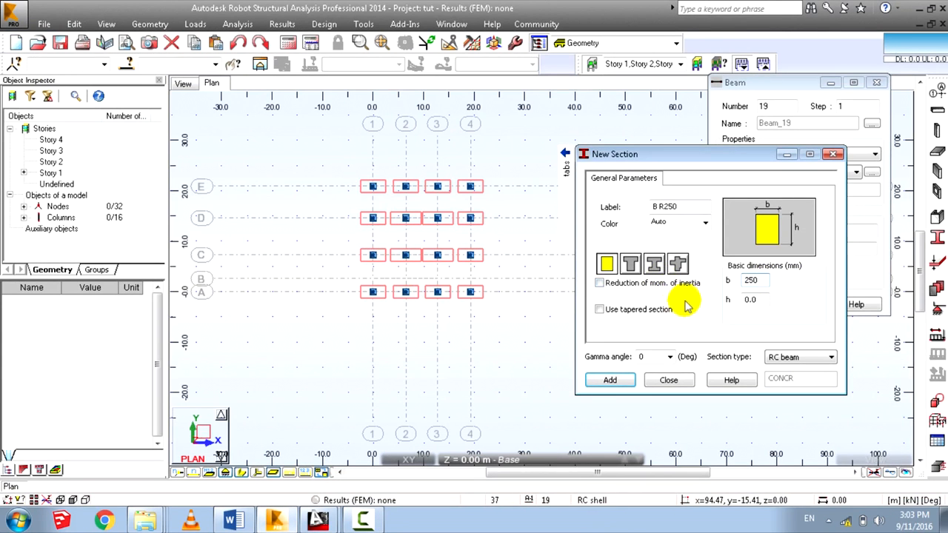
pyautogui.click(389, 522)
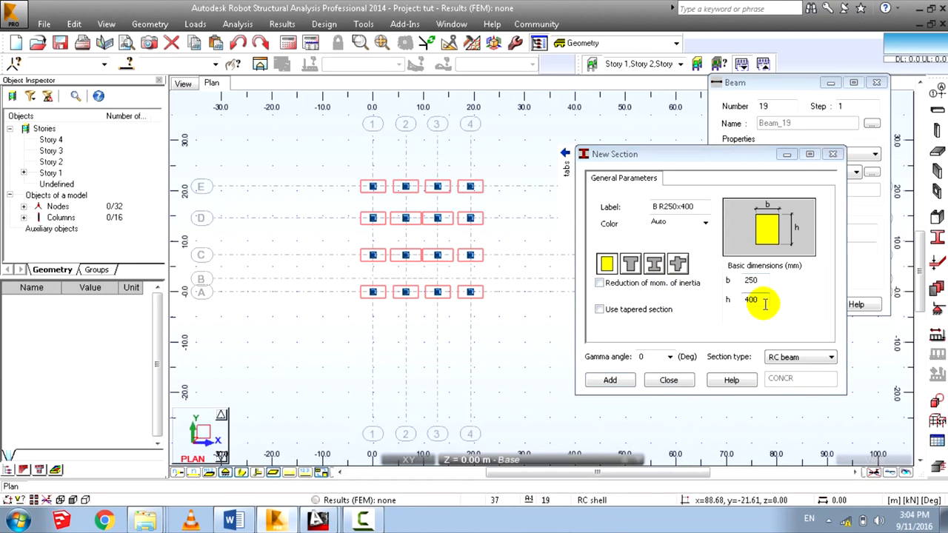
pyautogui.click(622, 382)
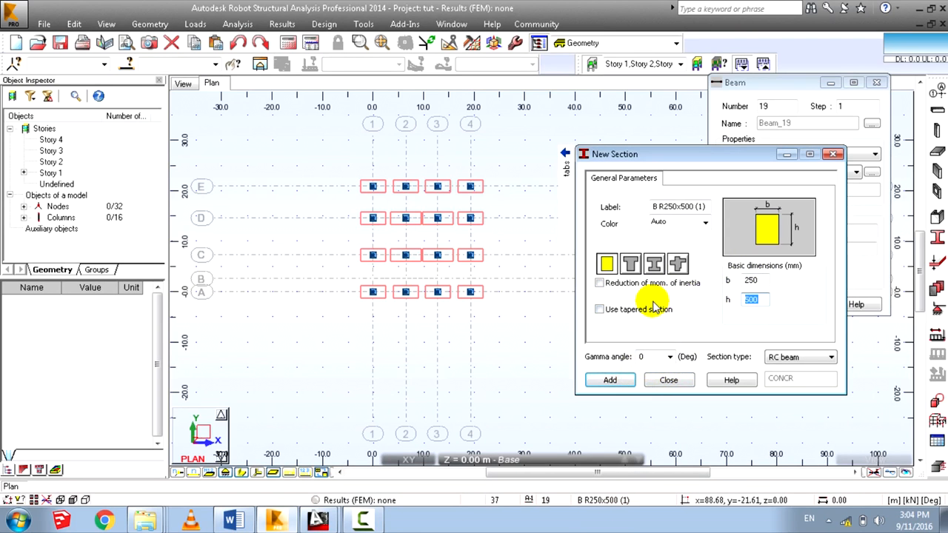
pyautogui.click(668, 379)
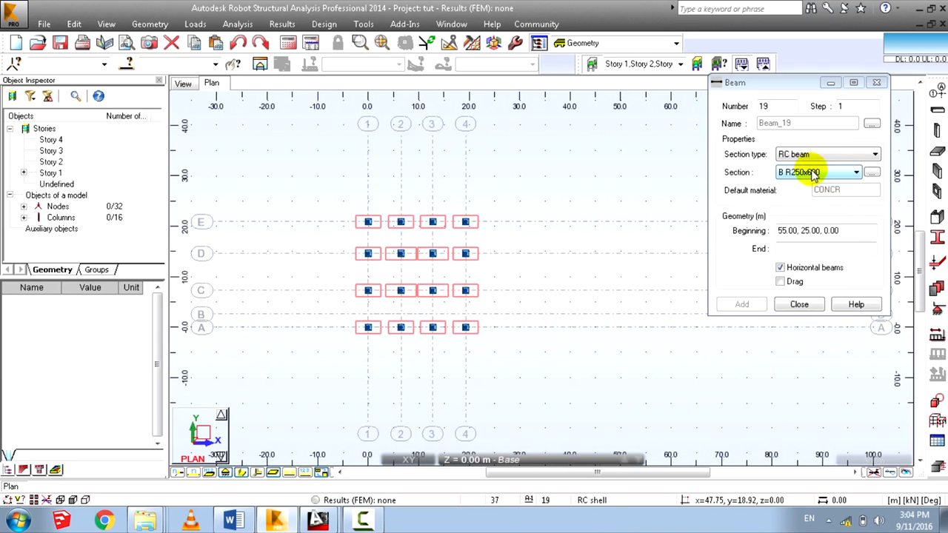
# Recheck the tie beam size in the Word project document, return to Robot, and set the plan level to Story 1 at 0.60 m.
pyautogui.click(228, 520)
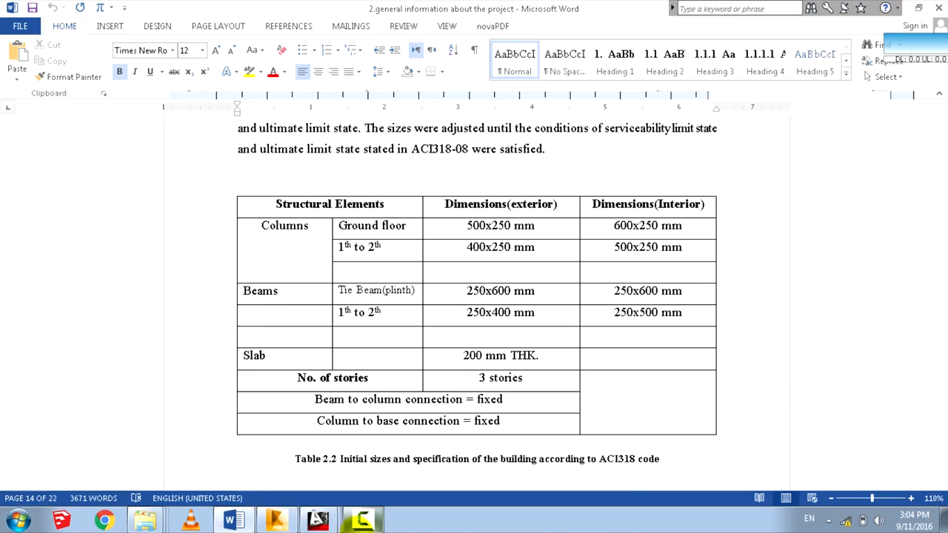
pyautogui.click(277, 520)
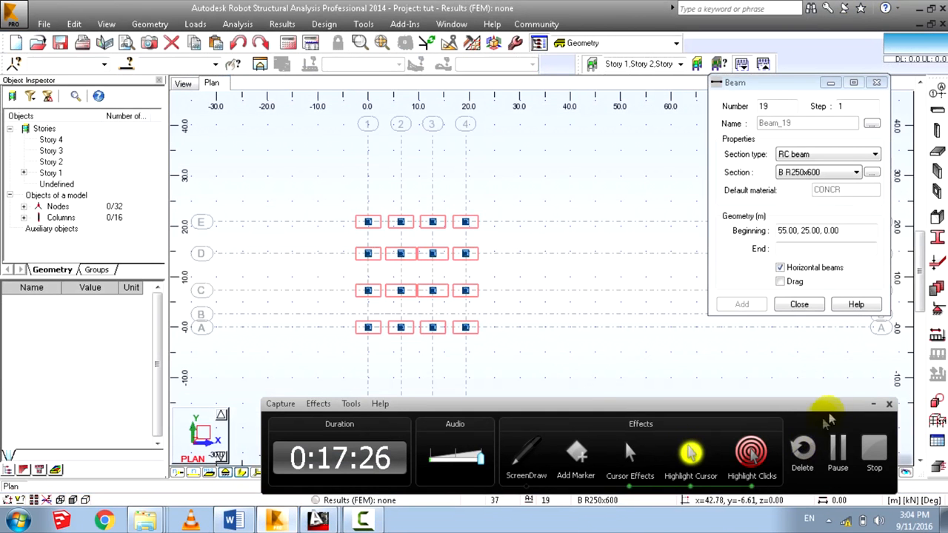
pyautogui.click(873, 404)
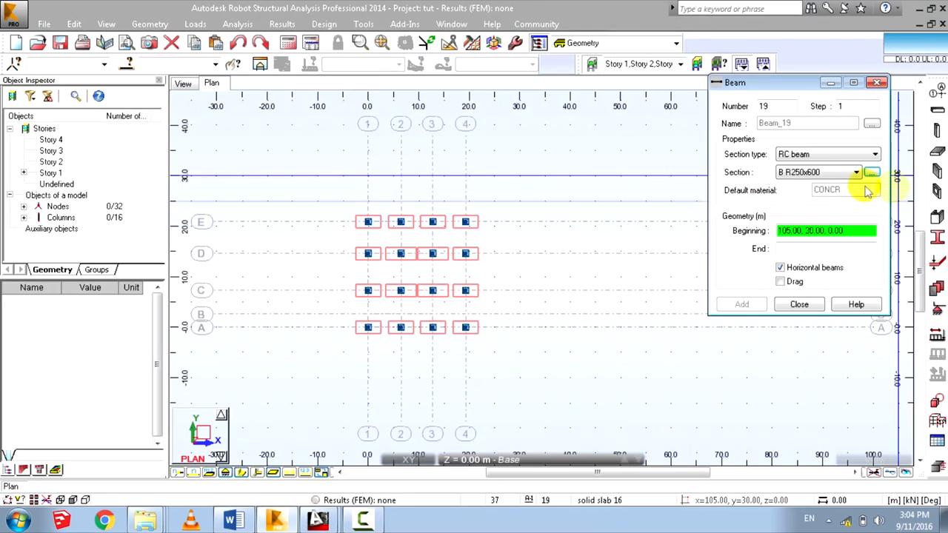
pyautogui.scroll(3, 392, 225)
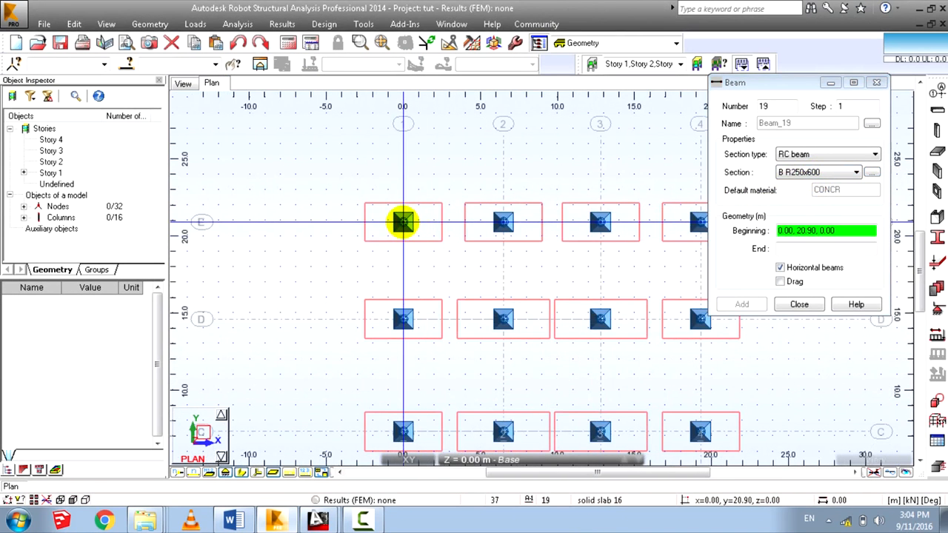
pyautogui.click(491, 461)
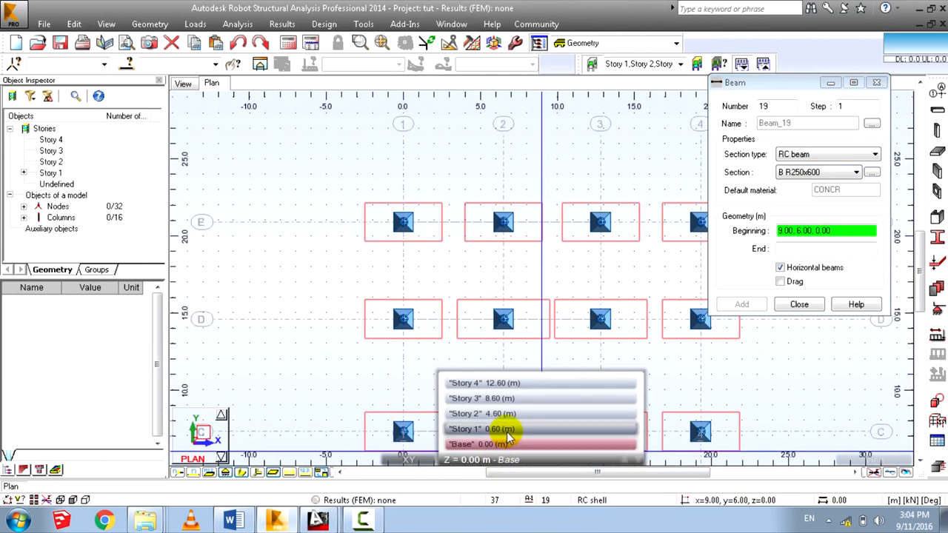
pyautogui.click(496, 430)
# Draw B R250x600 tie beams along axes E and A, each spanning between axes 1 and 4.
pyautogui.moveTo(434, 265); pyautogui.dragTo(296, 186, button='middle')
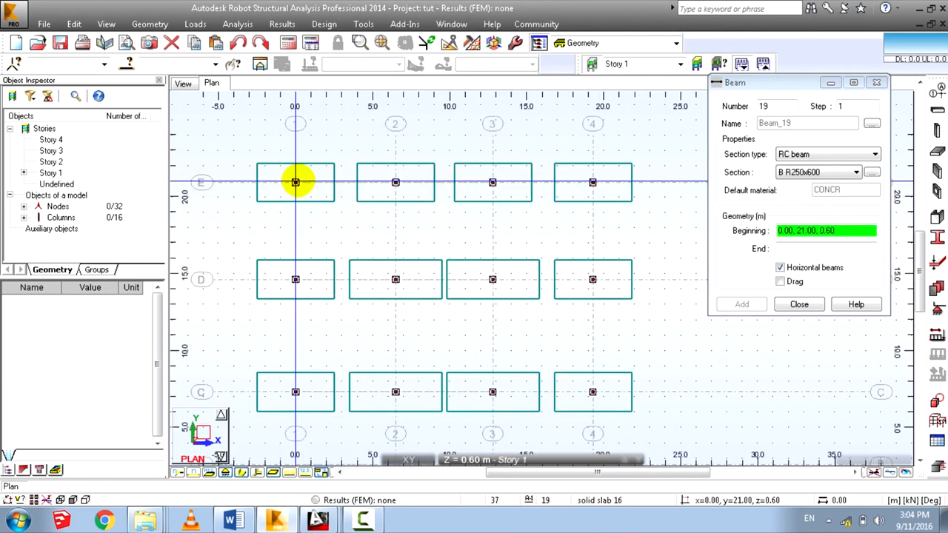
pyautogui.click(295, 182)
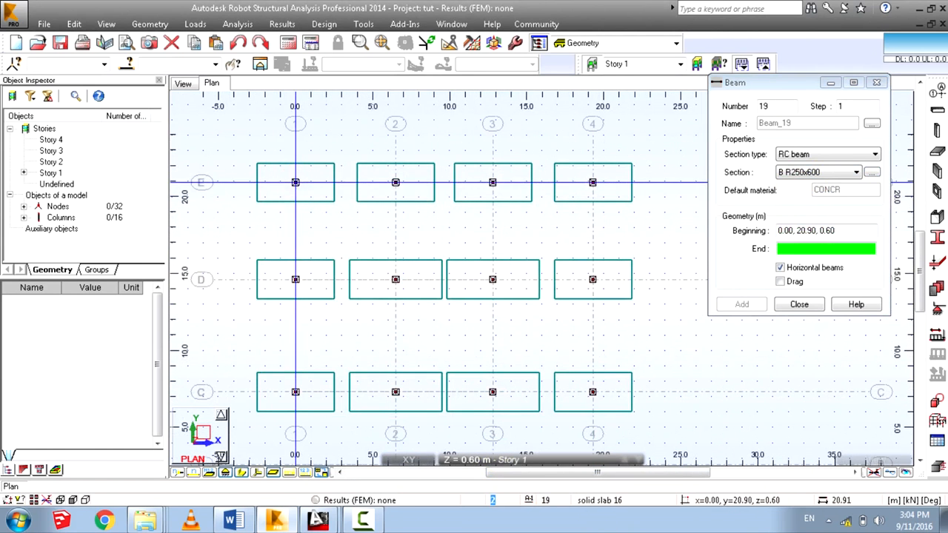
pyautogui.click(592, 182)
pyautogui.scroll(-1, 585, 276)
pyautogui.moveTo(577, 319); pyautogui.dragTo(573, 193, button='middle')
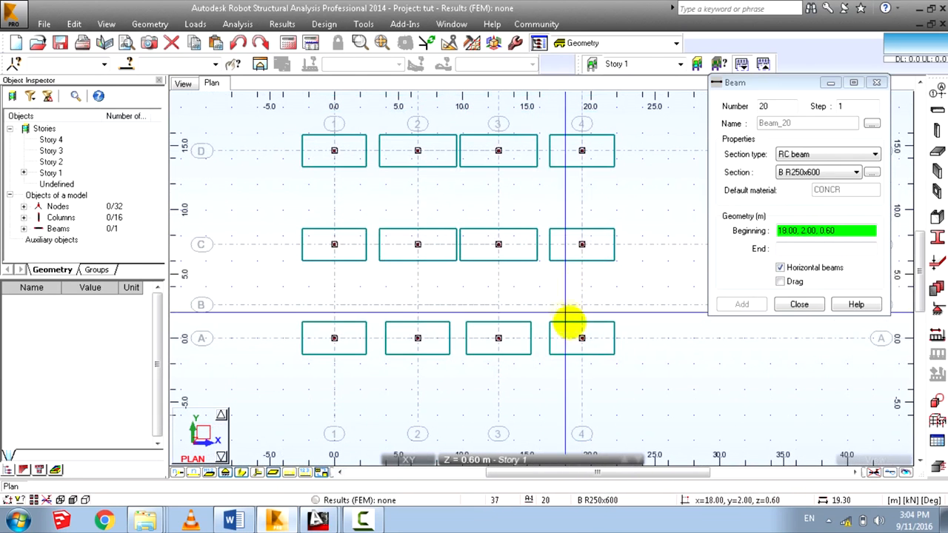
pyautogui.click(581, 338)
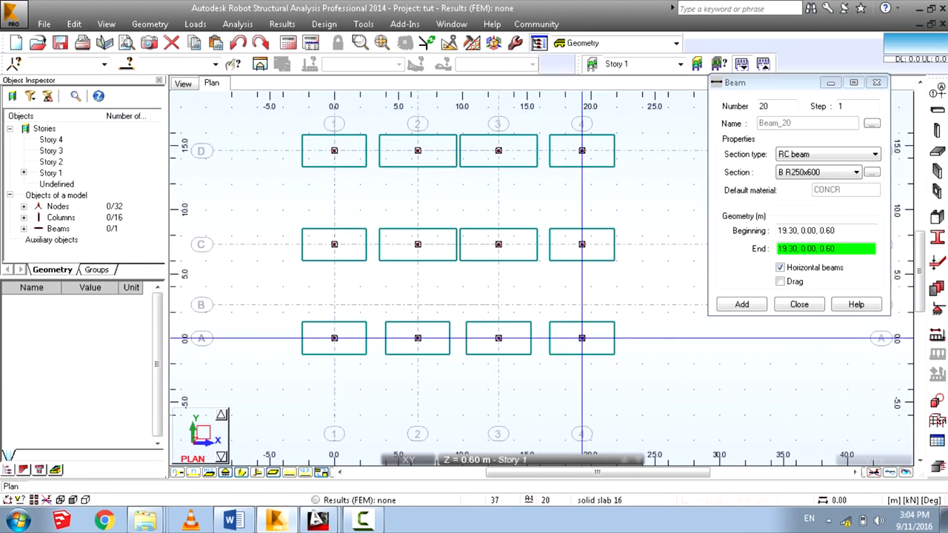
pyautogui.click(334, 338)
pyautogui.scroll(3, 368, 248)
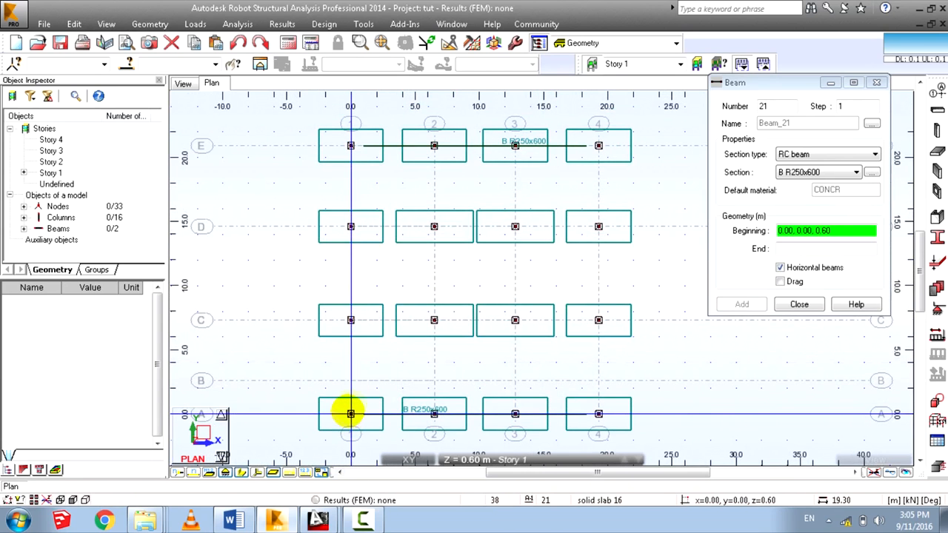
# Draw B R250x600 tie beams along axes 1 and 4 at Story 1, each spanning between axes A and E.
pyautogui.click(779, 282)
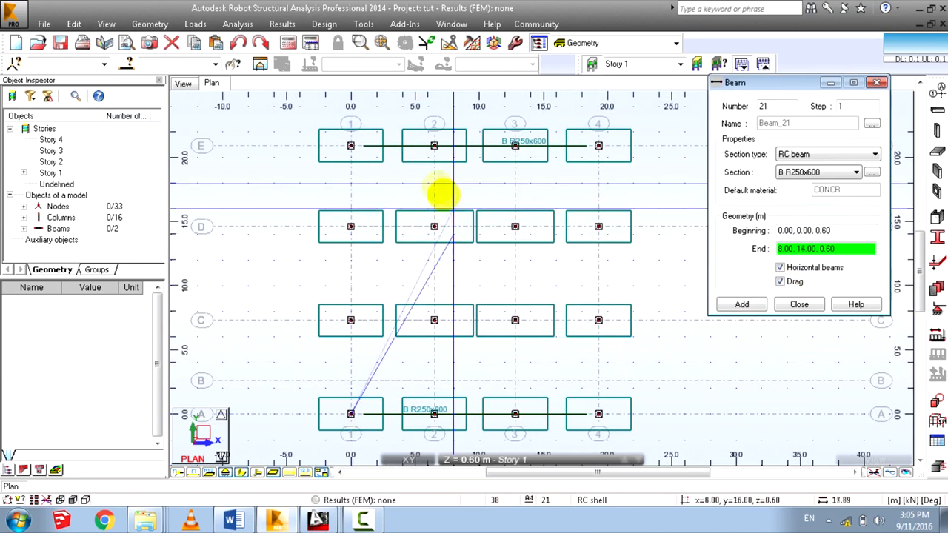
pyautogui.click(350, 145)
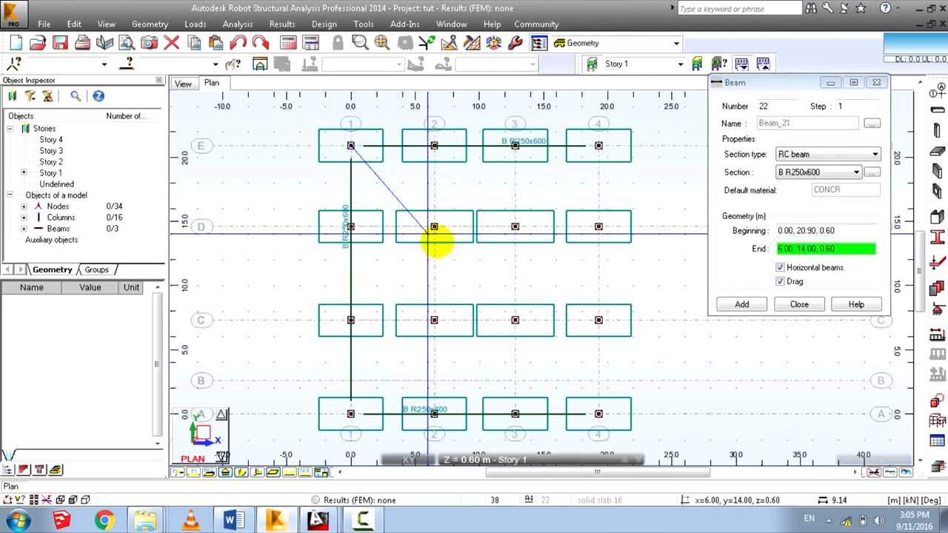
pyautogui.scroll(-3, 445, 243)
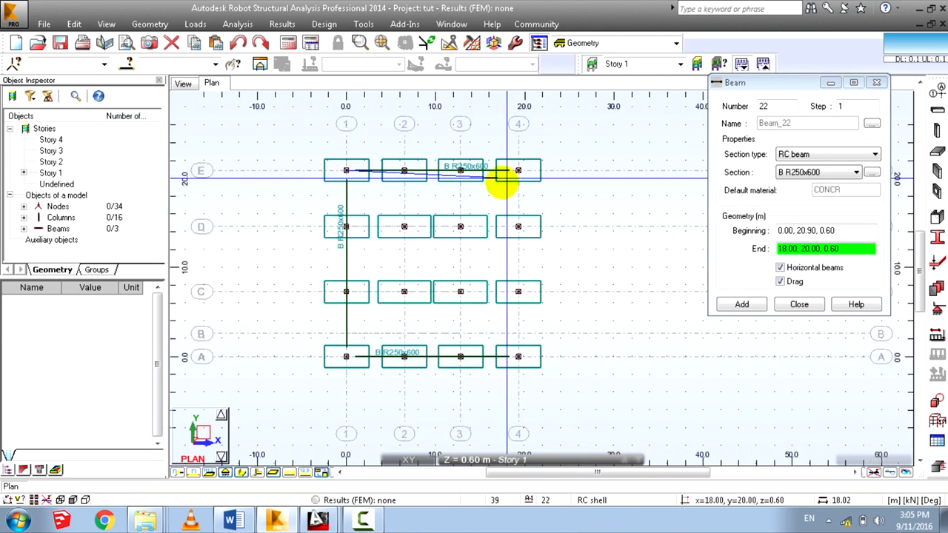
pyautogui.click(518, 170)
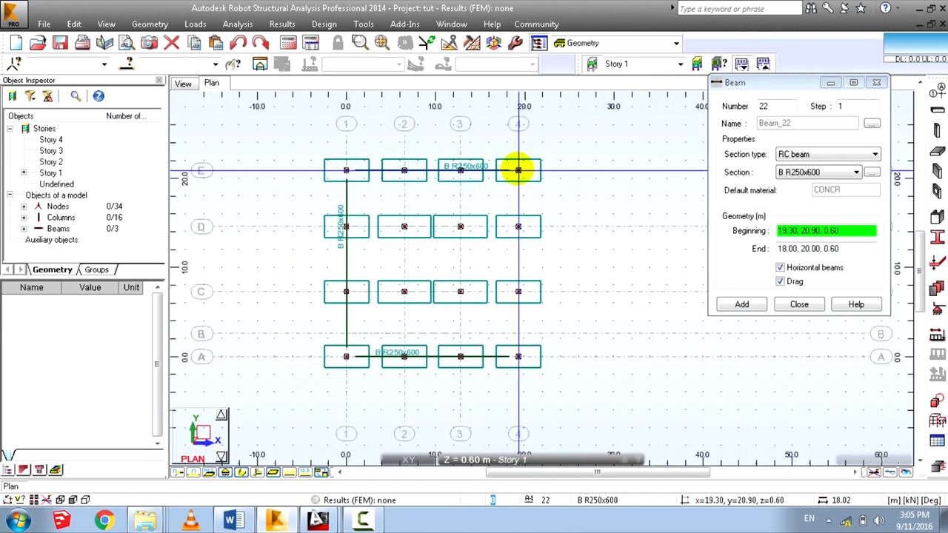
pyautogui.click(518, 357)
# Draw B R250x600 tie beams along axes C and D, each spanning between axes 1 and 4.
pyautogui.moveTo(610, 296); pyautogui.dragTo(546, 291, button='middle')
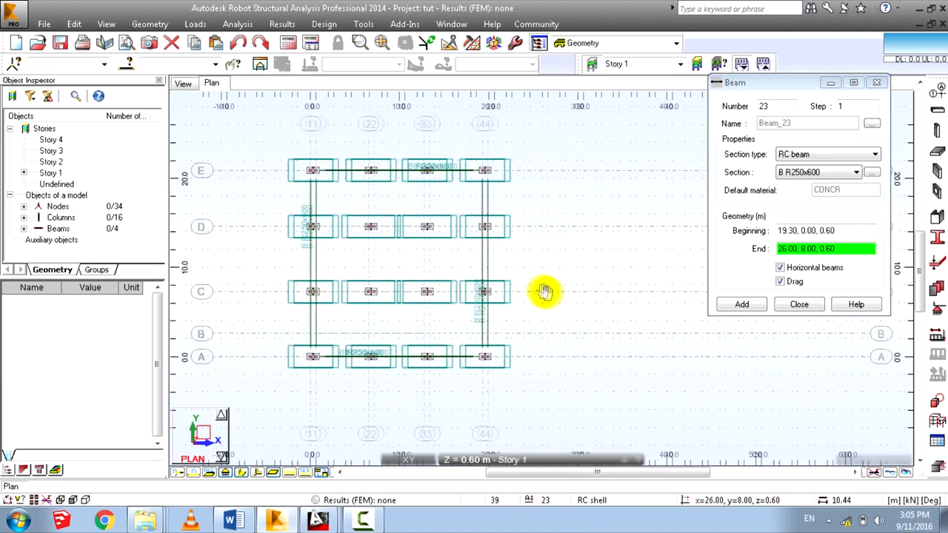
pyautogui.click(307, 355)
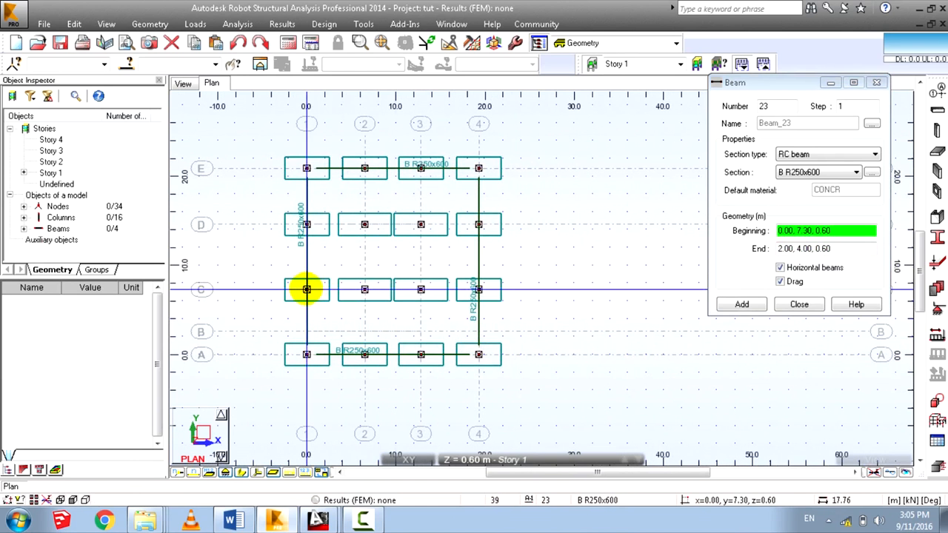
pyautogui.click(306, 289)
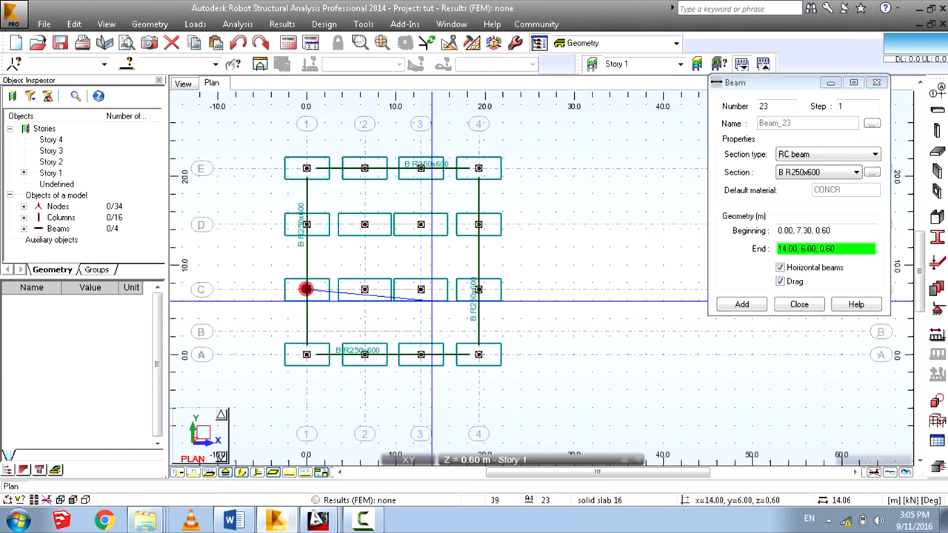
pyautogui.click(479, 288)
pyautogui.click(780, 281)
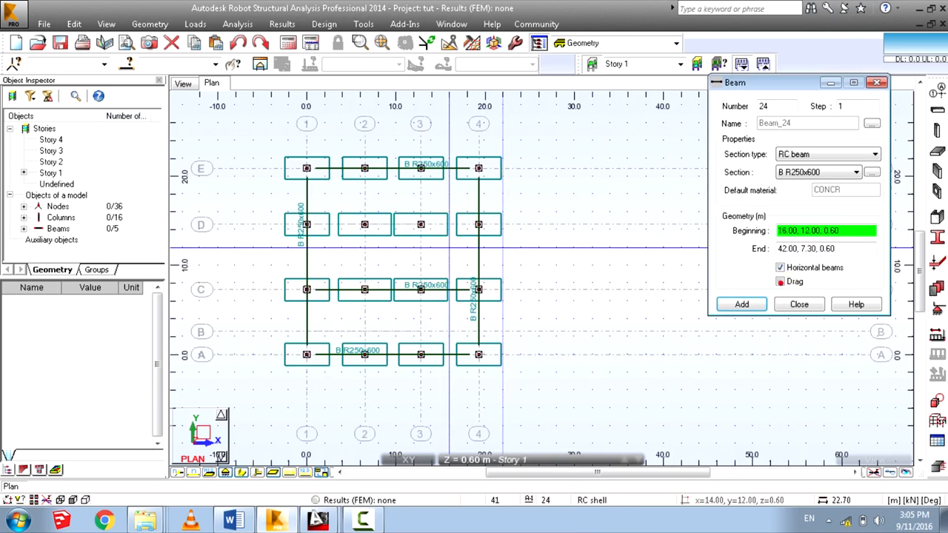
pyautogui.click(307, 224)
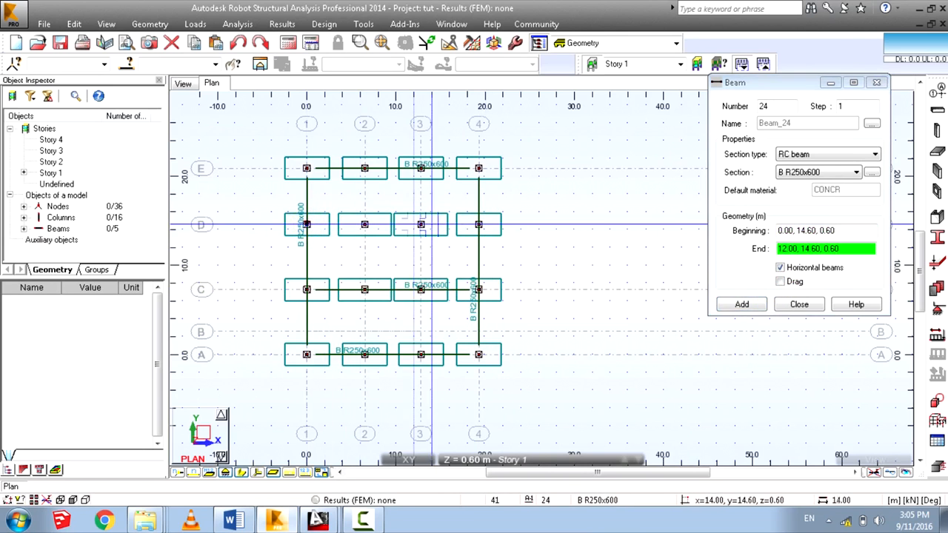
pyautogui.click(478, 224)
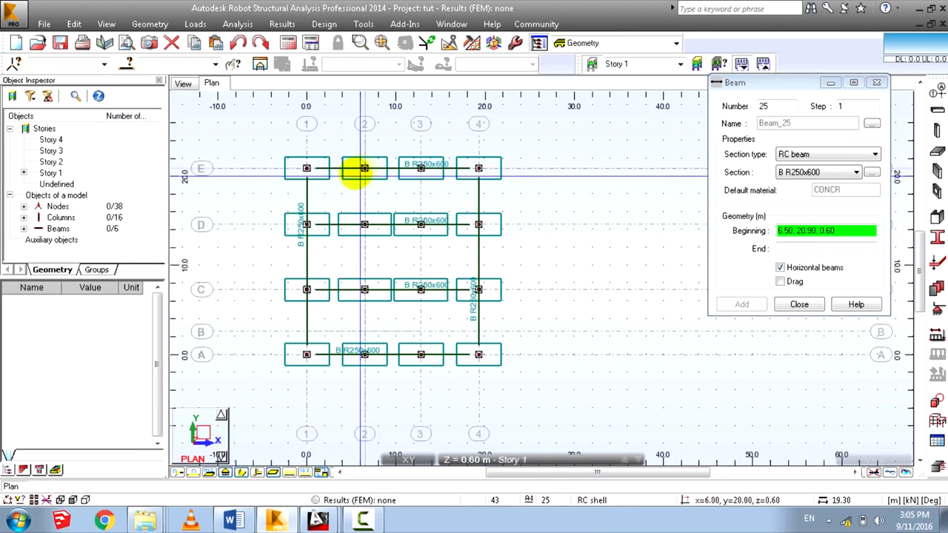
# Draw B R250x600 tie beams along axes 2 and 3, each spanning between axes A and E.
pyautogui.click(364, 169)
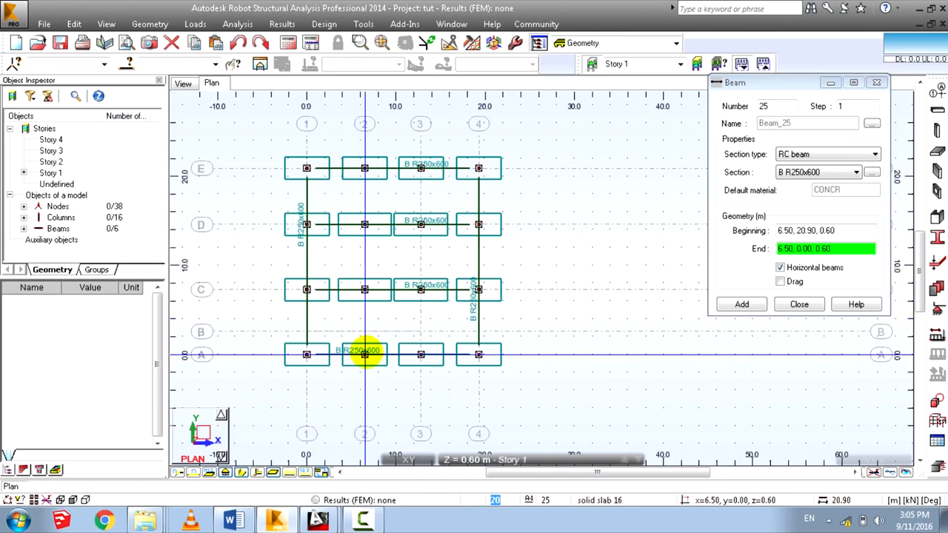
pyautogui.click(364, 355)
pyautogui.click(421, 355)
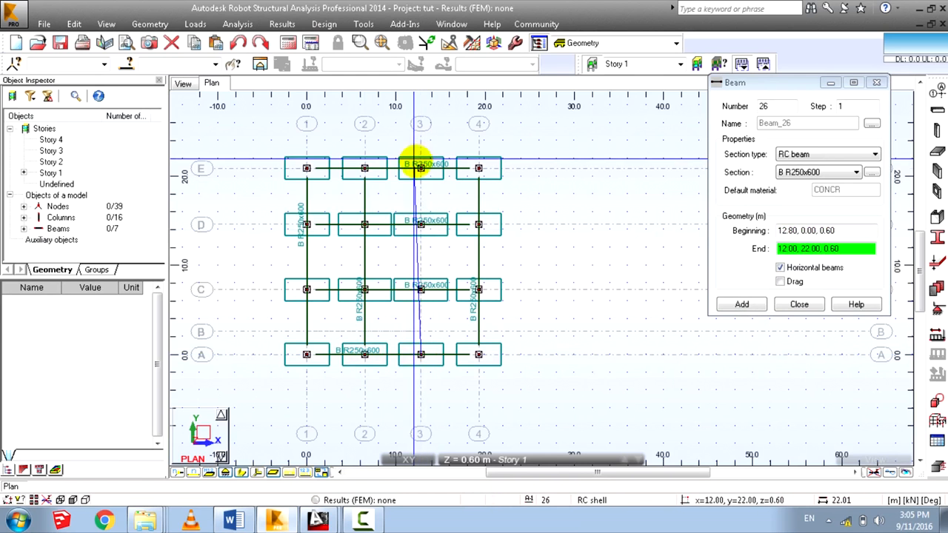
pyautogui.click(420, 169)
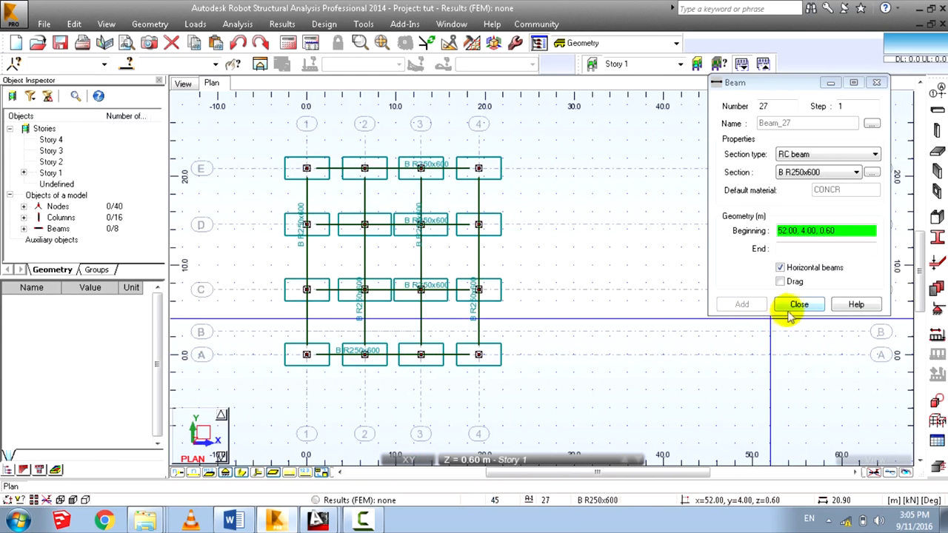
pyautogui.click(515, 460)
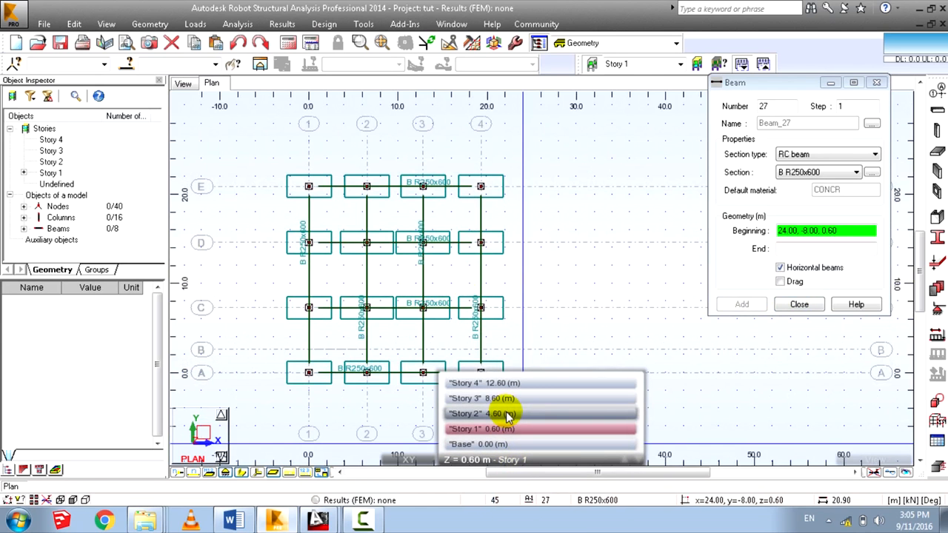
pyautogui.click(509, 429)
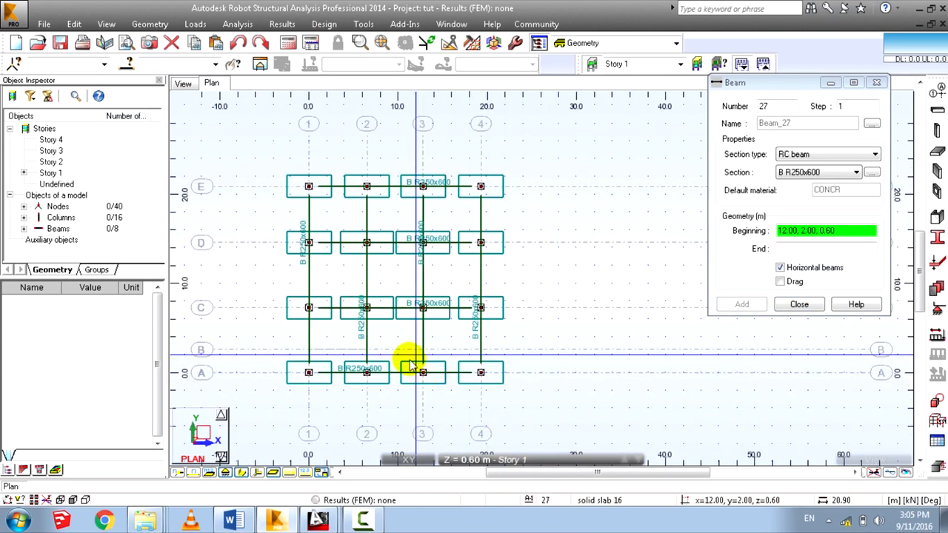
pyautogui.moveTo(376, 258); pyautogui.dragTo(339, 281, button='middle')
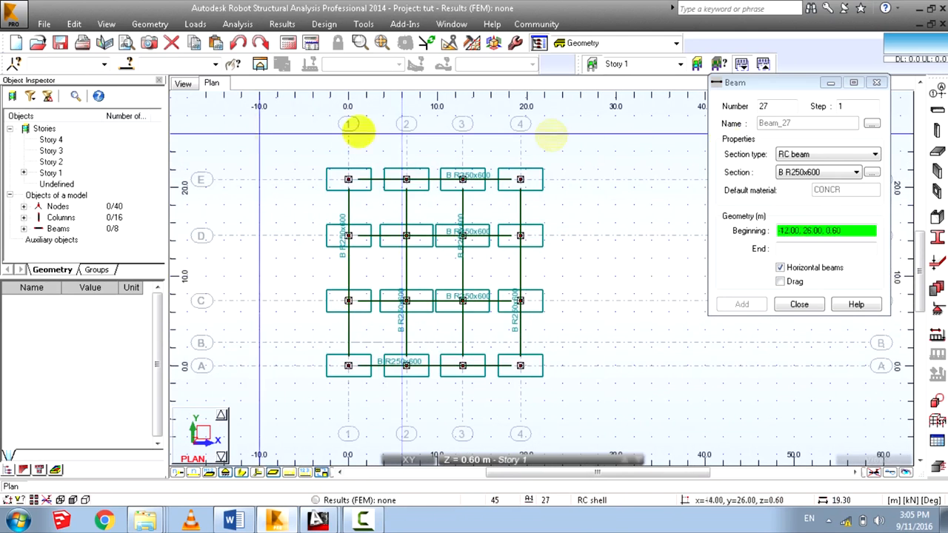
# Start an RC column with section C R250x400, consulting the Word project document for the column dimensions before returning to Robot.
pyautogui.click(829, 83)
pyautogui.rightClick(625, 167)
pyautogui.click(627, 177)
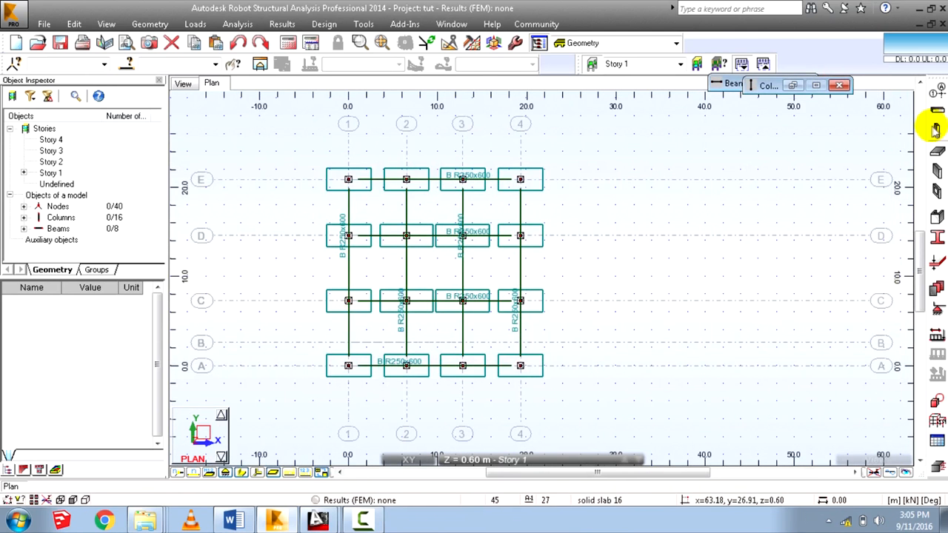
pyautogui.click(815, 85)
pyautogui.click(882, 158)
pyautogui.click(882, 157)
pyautogui.click(861, 175)
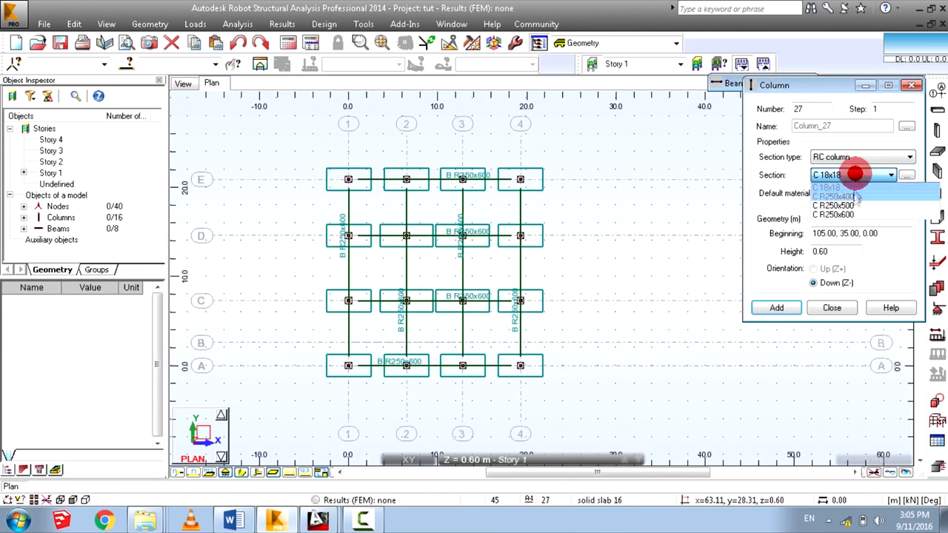
pyautogui.click(852, 197)
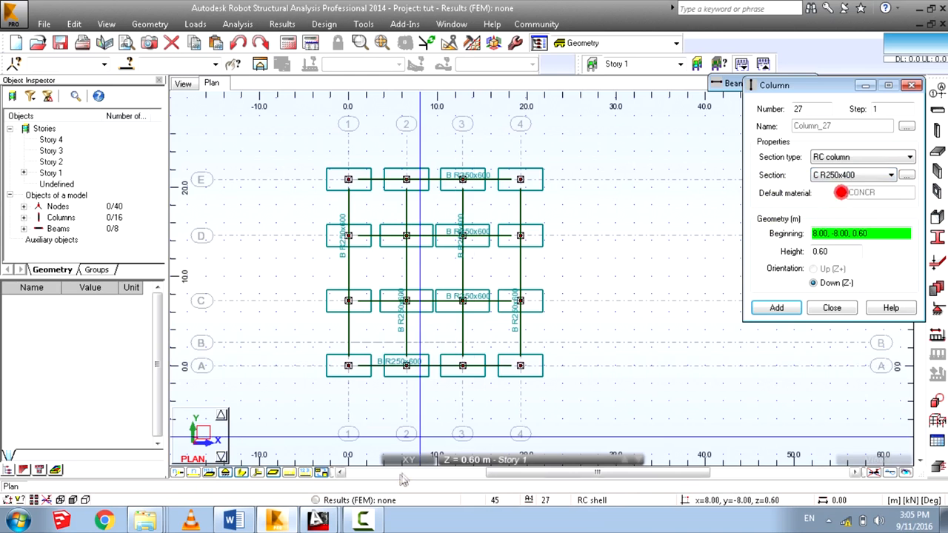
pyautogui.click(231, 520)
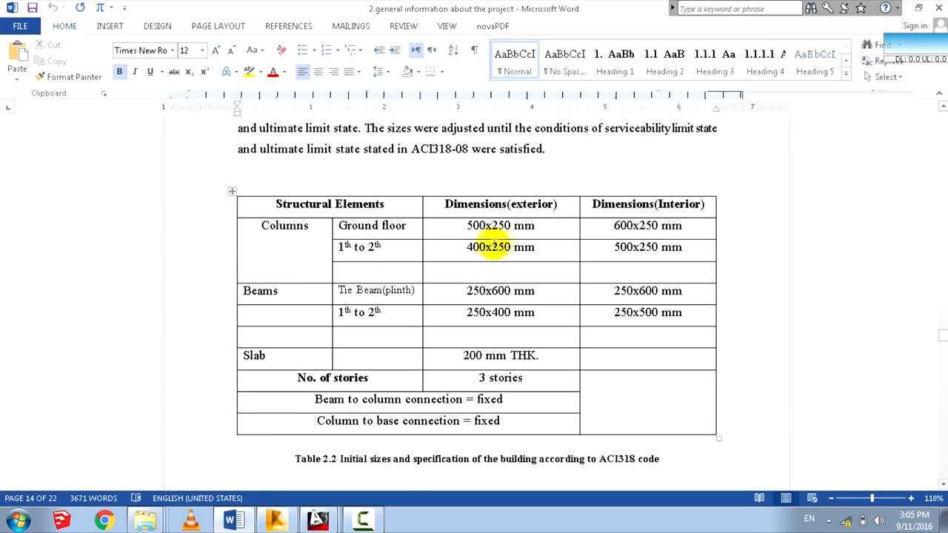
pyautogui.click(363, 520)
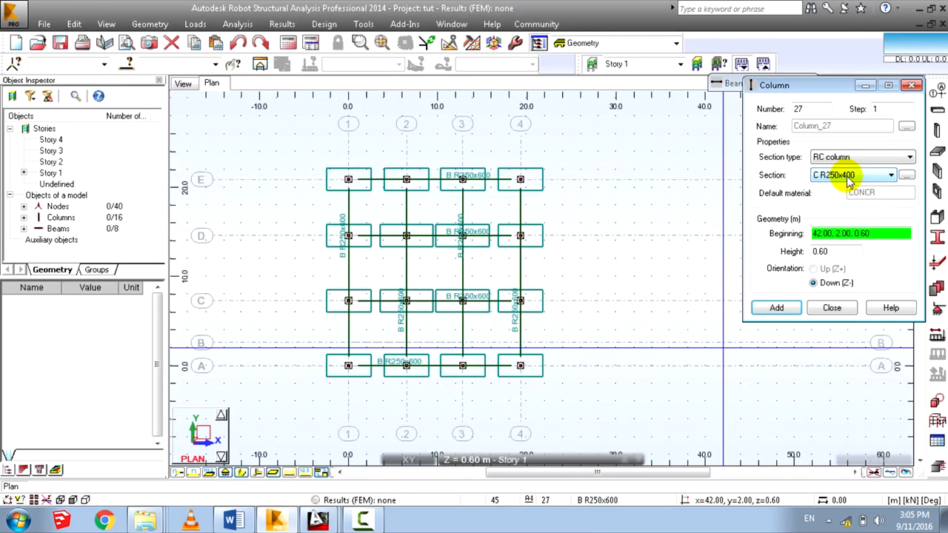
# Set the plan level to Story 2 at 4.60 m and the column height to 4 m.
pyautogui.click(840, 251)
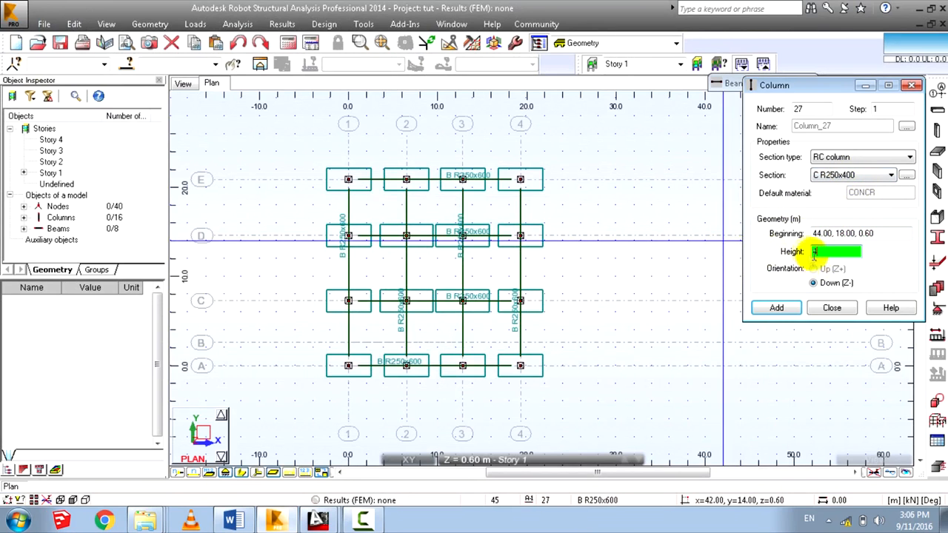
pyautogui.moveTo(525, 299); pyautogui.dragTo(498, 297, button='middle')
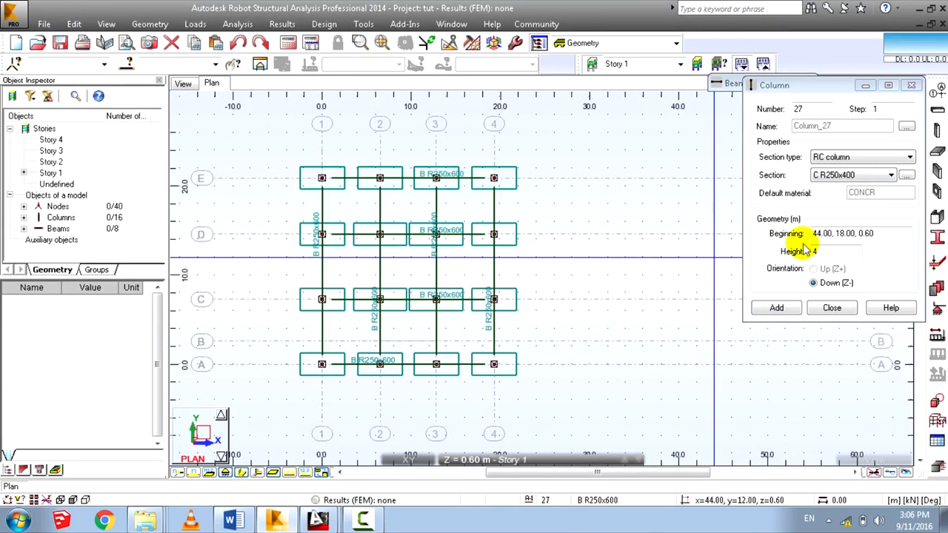
pyautogui.click(466, 459)
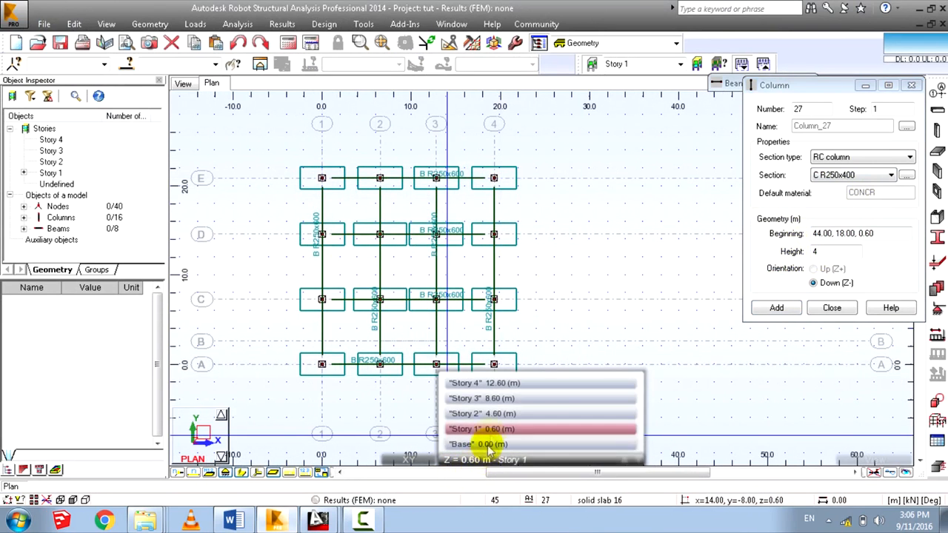
pyautogui.click(500, 414)
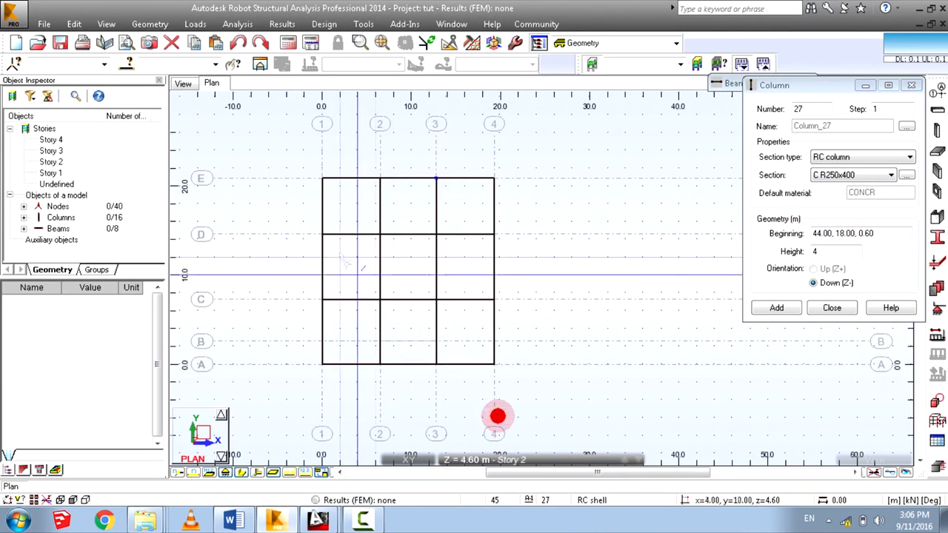
pyautogui.click(322, 175)
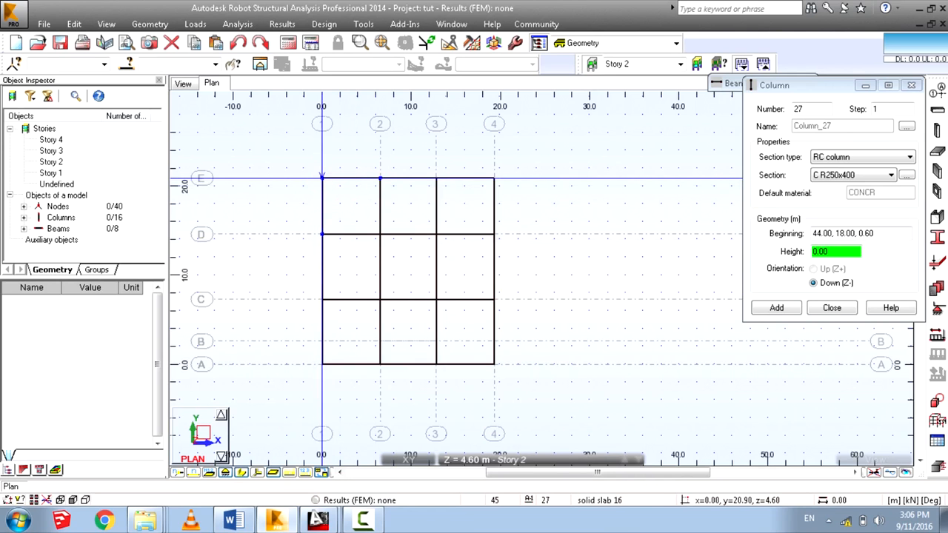
pyautogui.click(840, 255)
pyautogui.write('4')
pyautogui.click(674, 250)
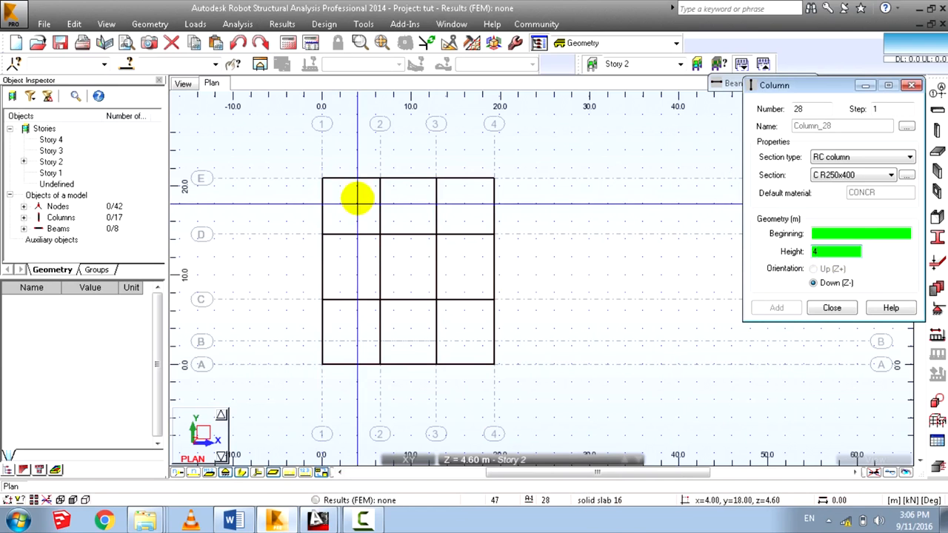
# Place C R250x400 columns at Story 2 where axis E crosses axes 1, 2, 3 and 4.
pyautogui.click(322, 178)
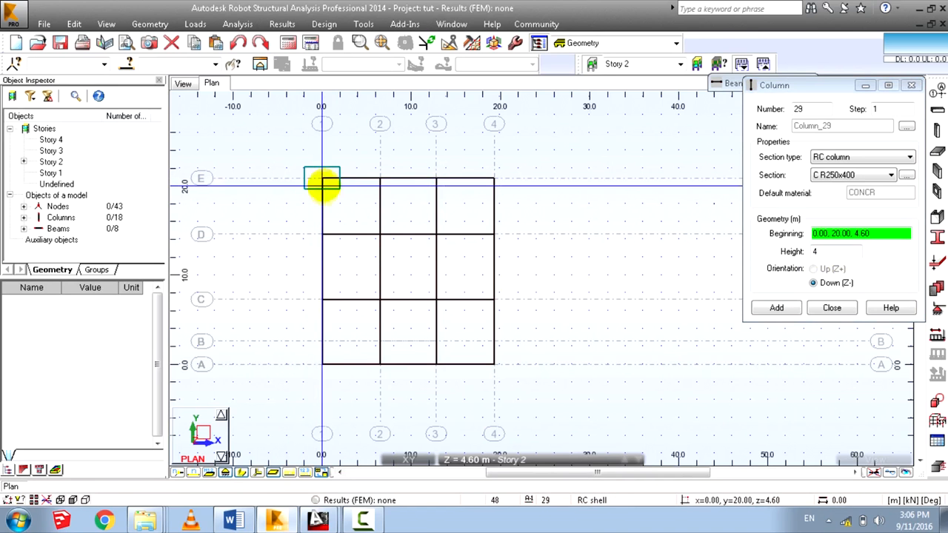
pyautogui.click(378, 178)
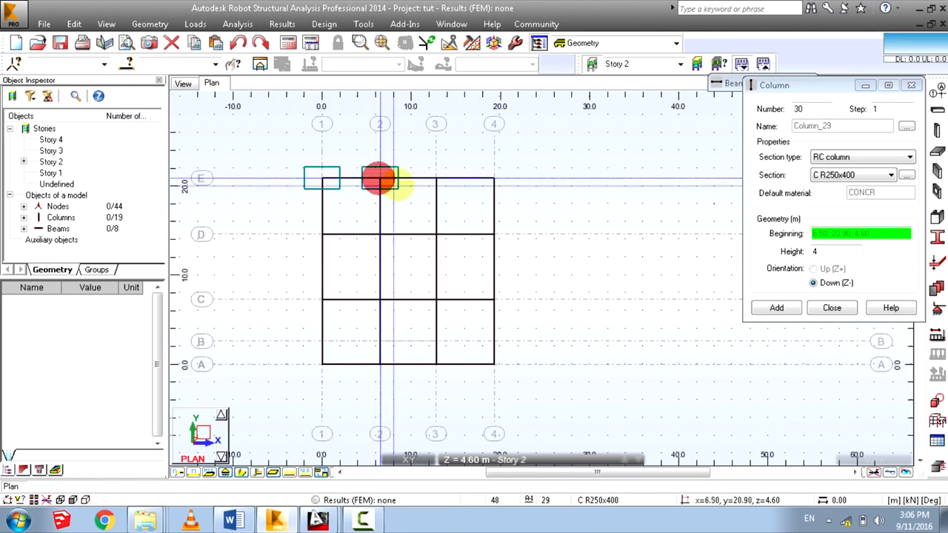
pyautogui.click(435, 177)
pyautogui.click(495, 178)
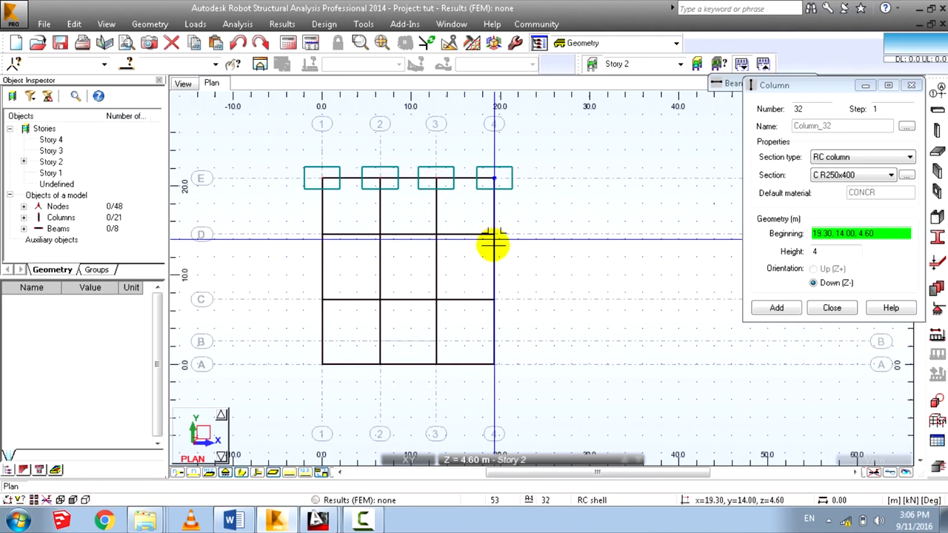
# Place the remaining exterior C R250x400 columns along axis 4 at D, C and A, axis A at 3 to 1, and axis 1 at C and D.
pyautogui.click(495, 234)
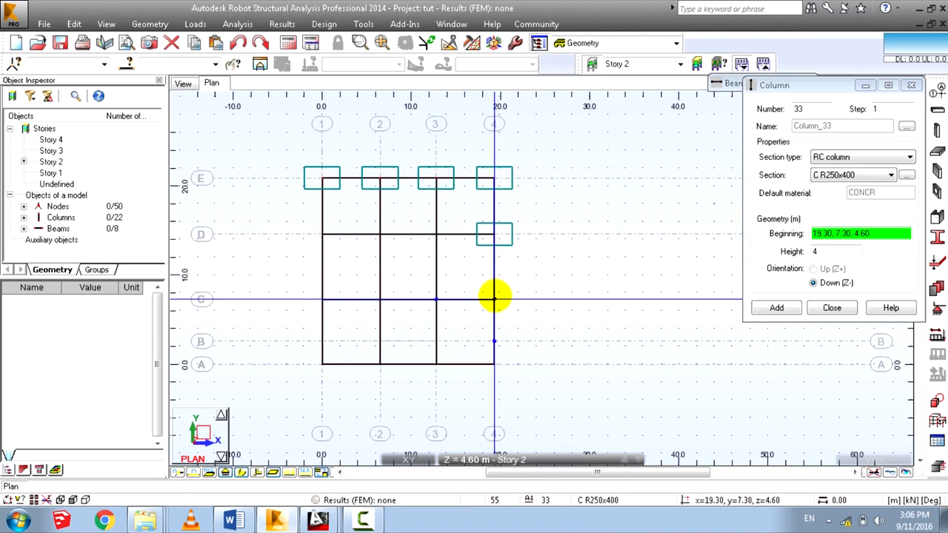
pyautogui.click(494, 299)
pyautogui.click(494, 364)
pyautogui.click(435, 364)
pyautogui.click(380, 364)
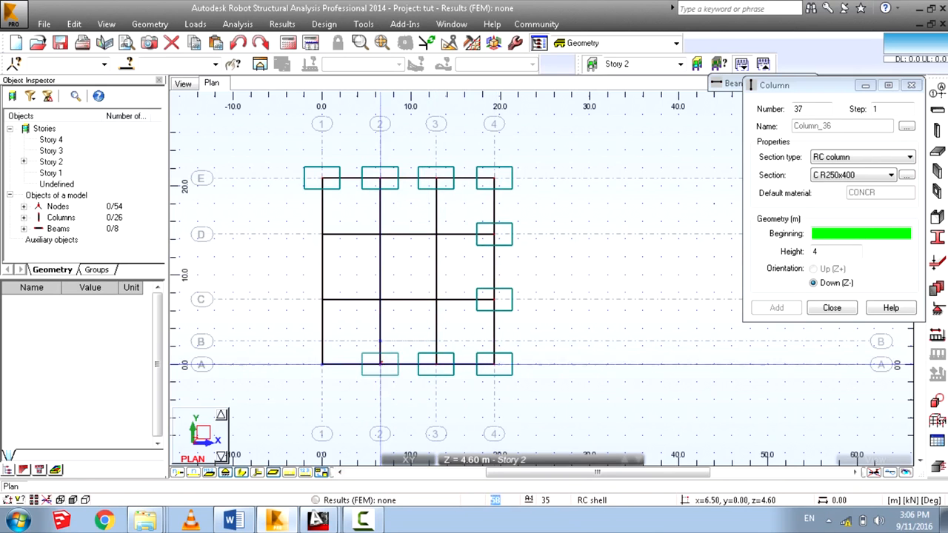
pyautogui.click(322, 364)
pyautogui.click(321, 299)
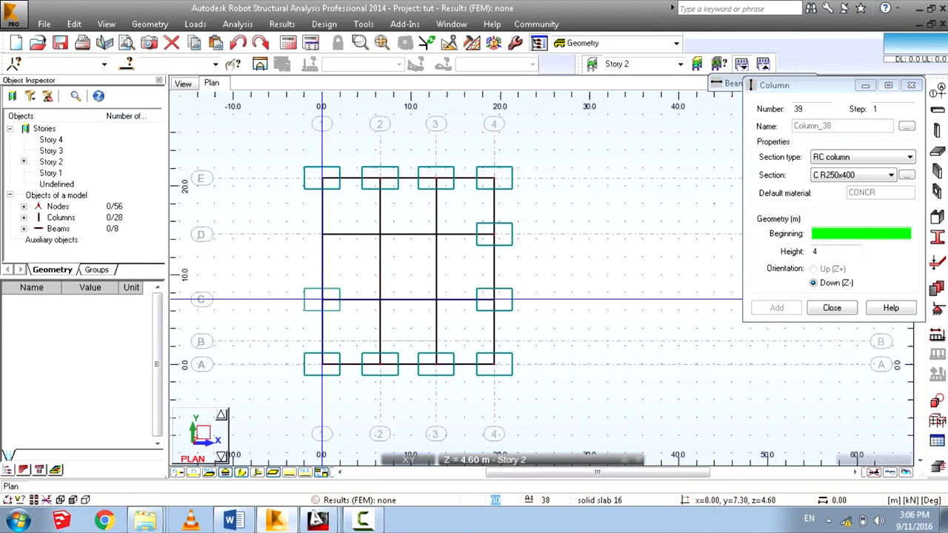
pyautogui.click(321, 234)
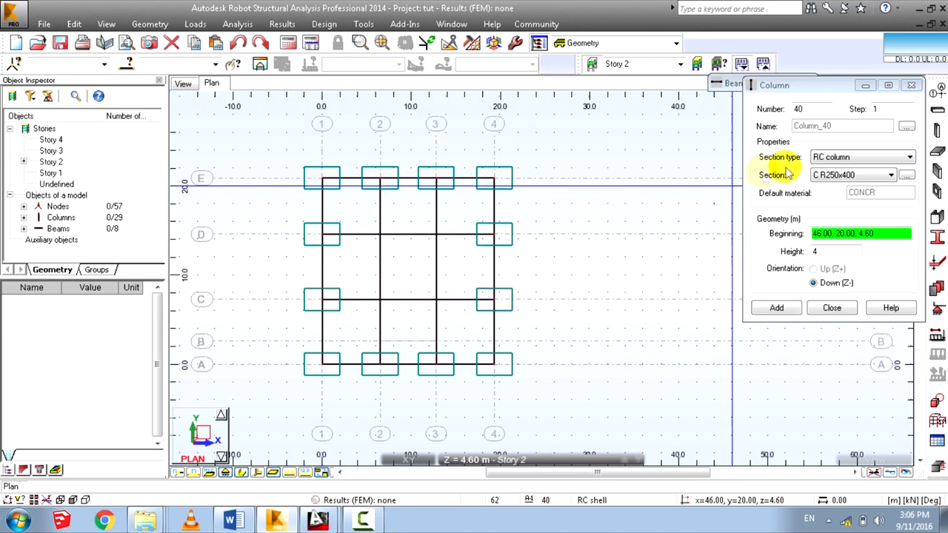
# Set the column section to C R250x500 and try to place an interior column where axes D and 2 cross.
pyautogui.click(852, 174)
pyautogui.click(833, 206)
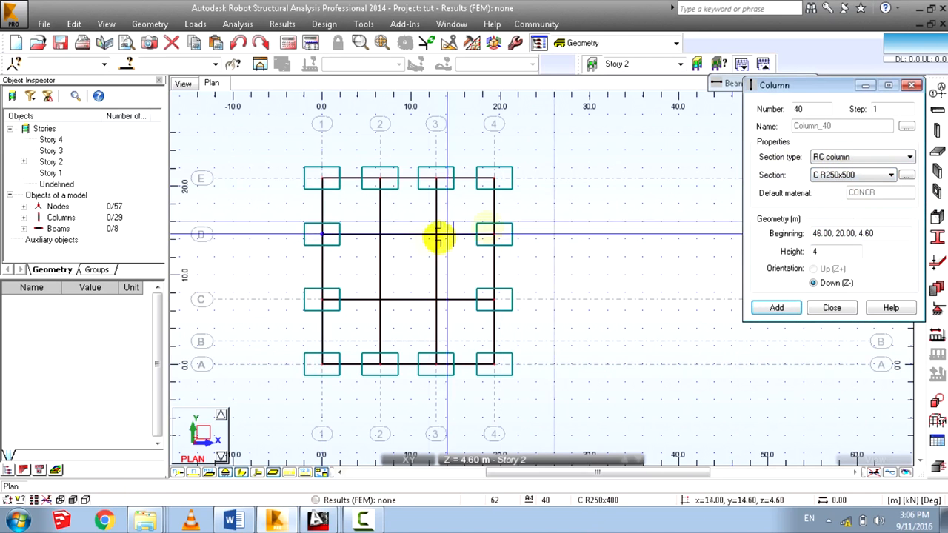
pyautogui.click(379, 233)
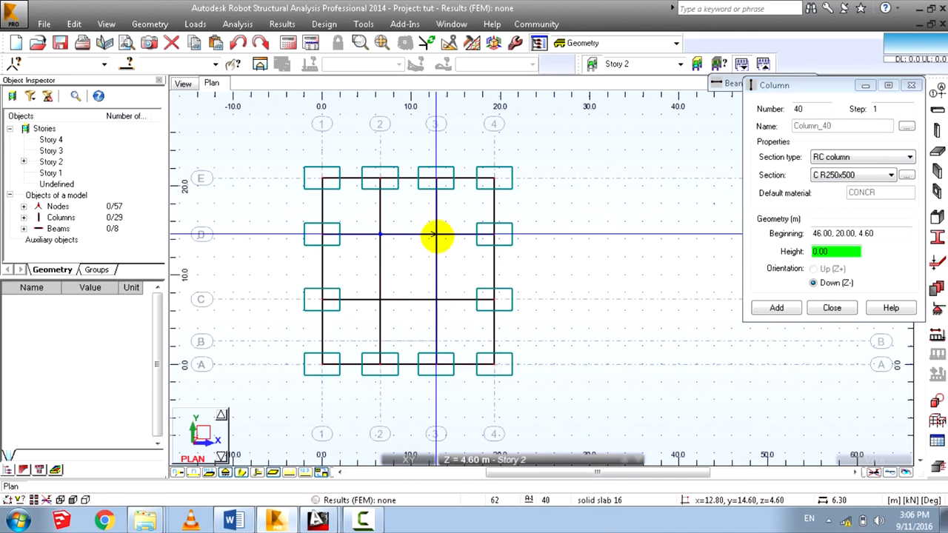
pyautogui.click(380, 234)
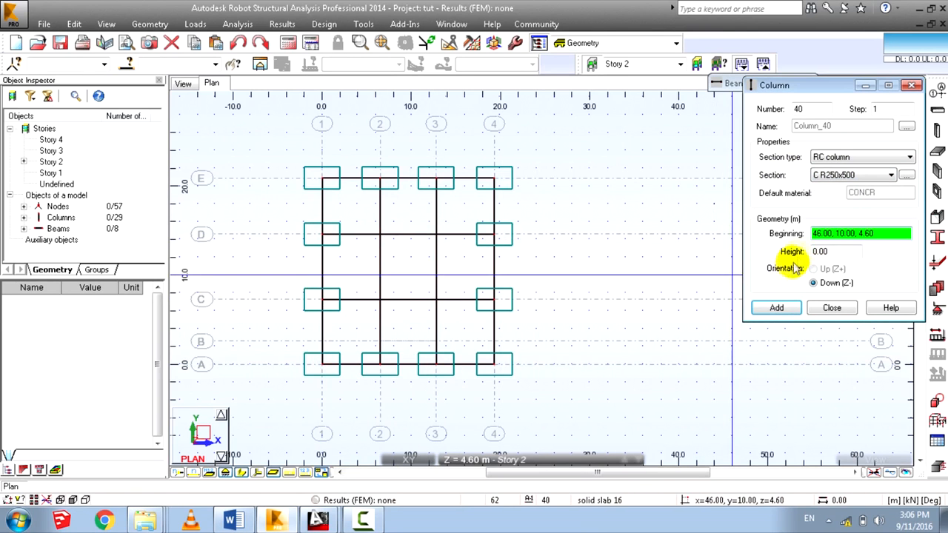
pyautogui.click(380, 234)
pyautogui.click(418, 235)
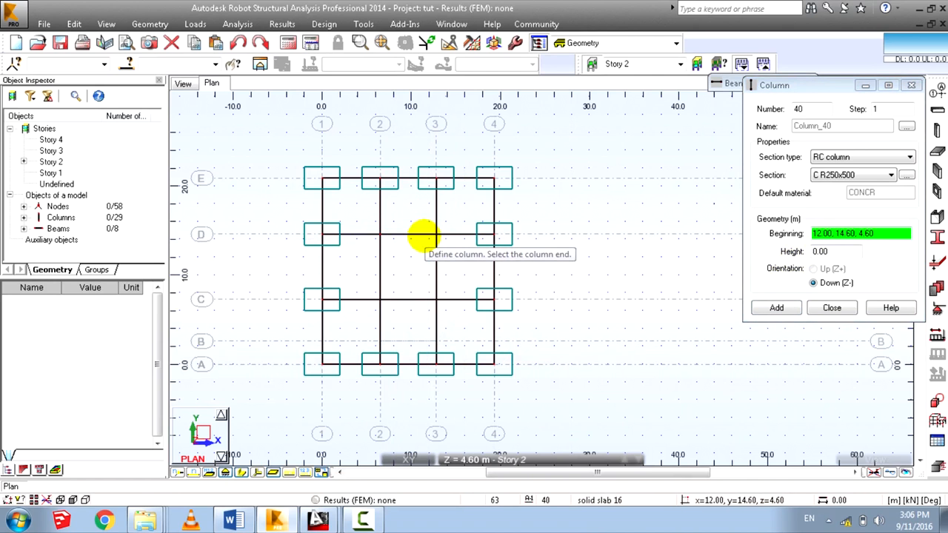
# Set the height of the downward RC column with section C R250x500 to 4 m.
pyautogui.click(446, 289)
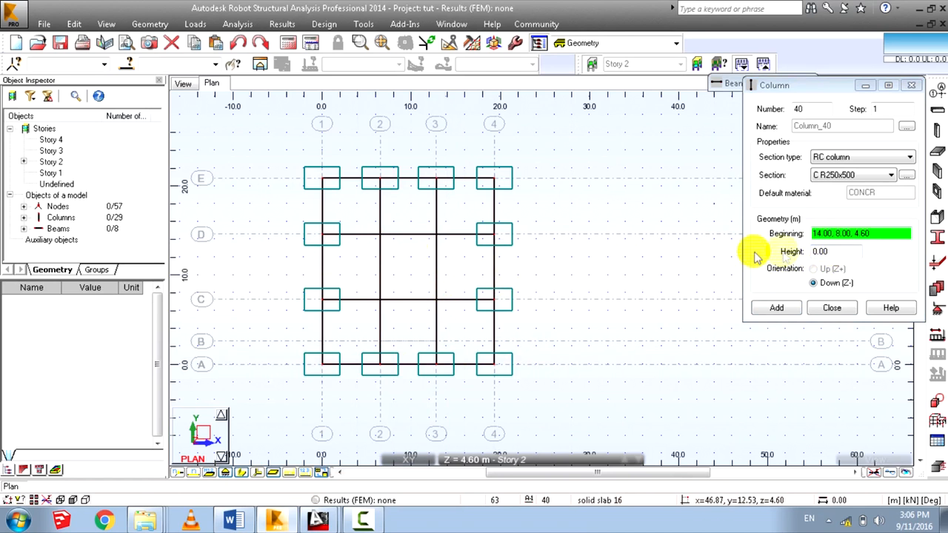
pyautogui.click(381, 235)
pyautogui.click(835, 251)
pyautogui.write('4')
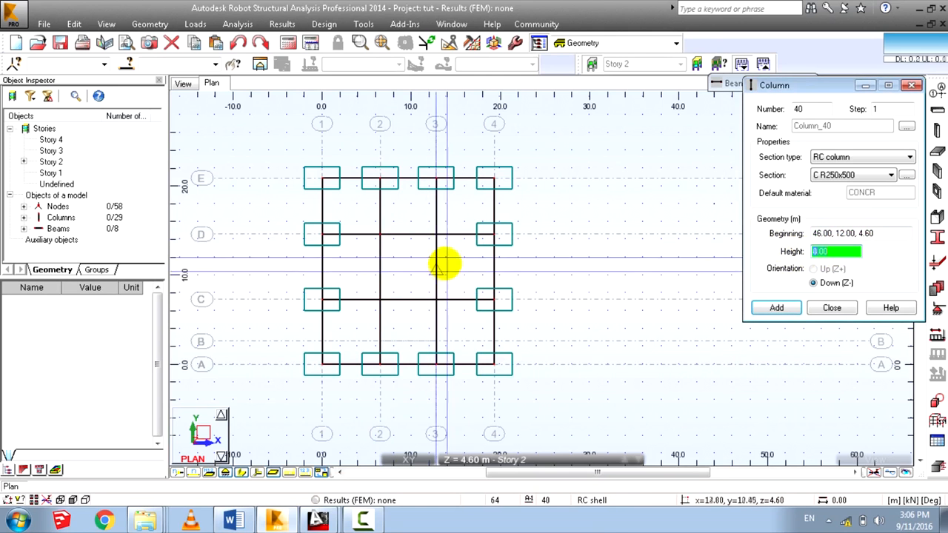
pyautogui.moveTo(599, 245); pyautogui.dragTo(607, 248, button='middle')
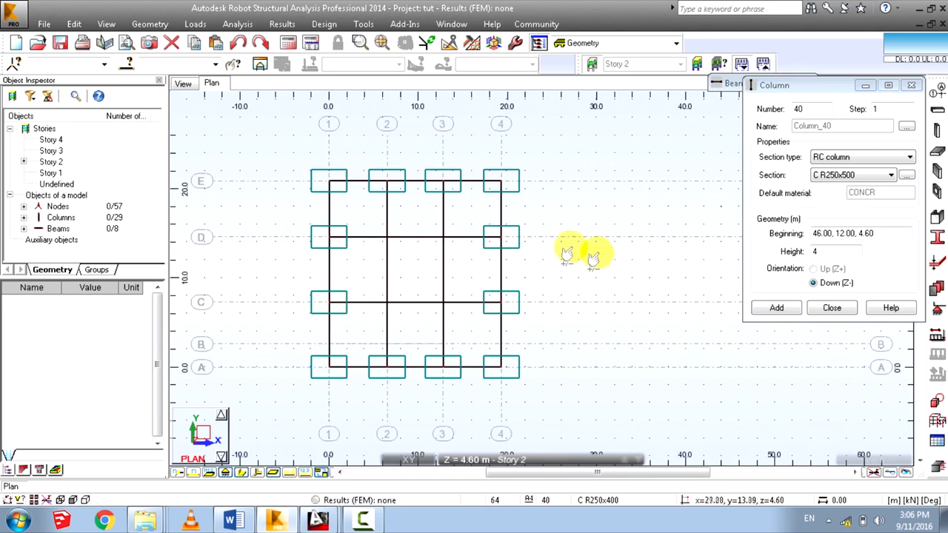
pyautogui.click(800, 262)
pyautogui.click(386, 237)
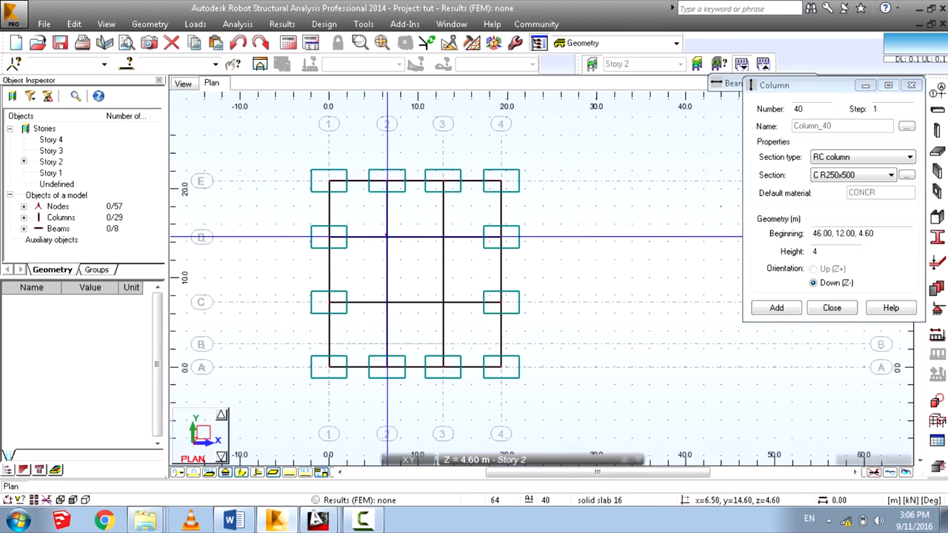
pyautogui.click(845, 254)
pyautogui.doubleClick(844, 253)
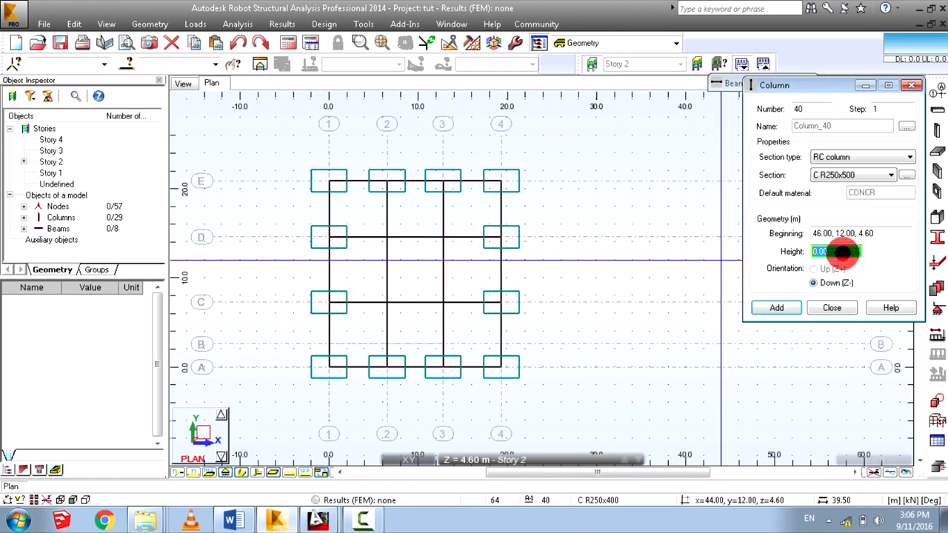
pyautogui.write('4')
pyautogui.press('Return')
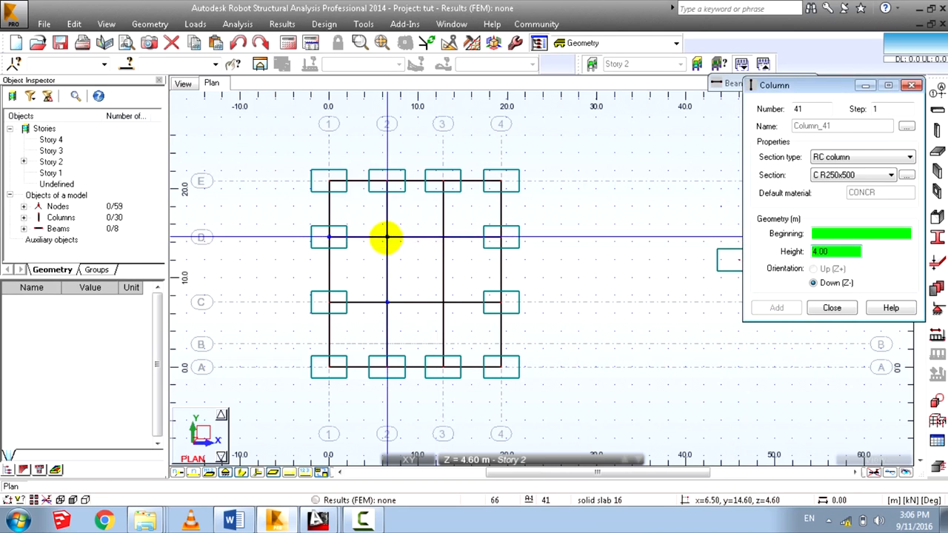
# Place C R250x500 columns at the four interior grid intersections D2, D3, C3 and C2 on Story 2.
pyautogui.click(387, 237)
pyautogui.click(442, 237)
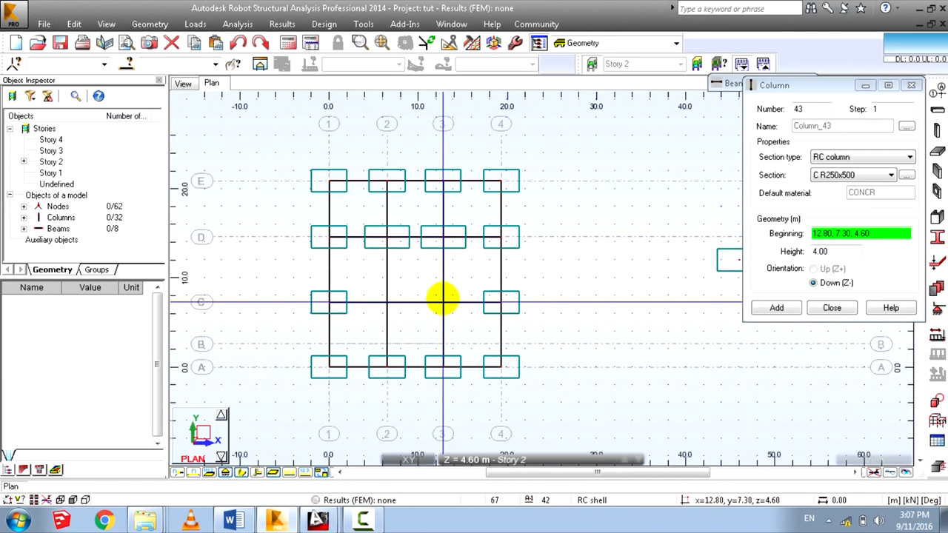
pyautogui.click(387, 302)
pyautogui.moveTo(456, 280); pyautogui.dragTo(353, 275, button='middle')
# Delete the stray column standing outside the grid in the Story 2 plan.
pyautogui.rightClick(563, 220)
pyautogui.click(564, 229)
pyautogui.moveTo(546, 190); pyautogui.dragTo(687, 293)
pyautogui.scroll(-3, 598, 313)
pyautogui.press('Delete')
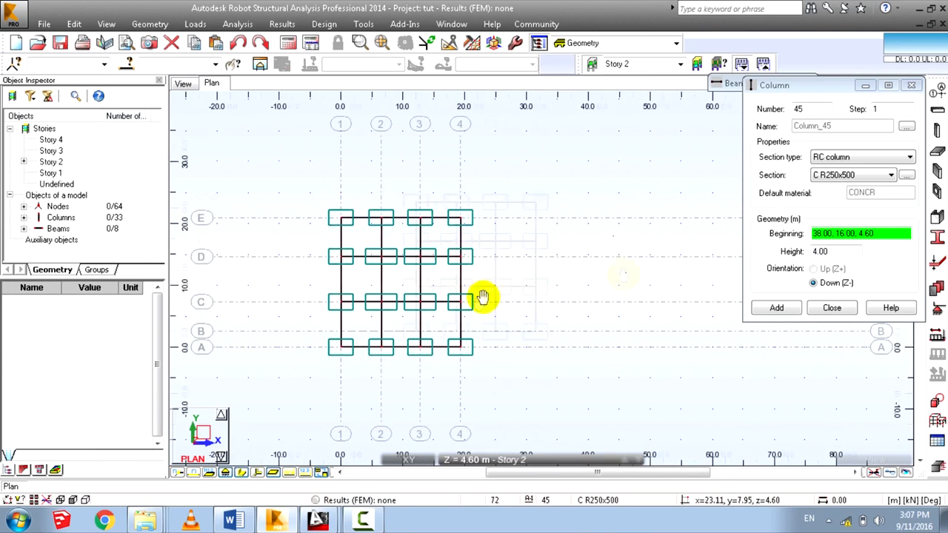
pyautogui.moveTo(482, 297); pyautogui.dragTo(633, 255, button='middle')
pyautogui.moveTo(444, 214); pyautogui.dragTo(356, 252, button='middle')
pyautogui.scroll(3, 493, 241)
pyautogui.scroll(-2, 458, 241)
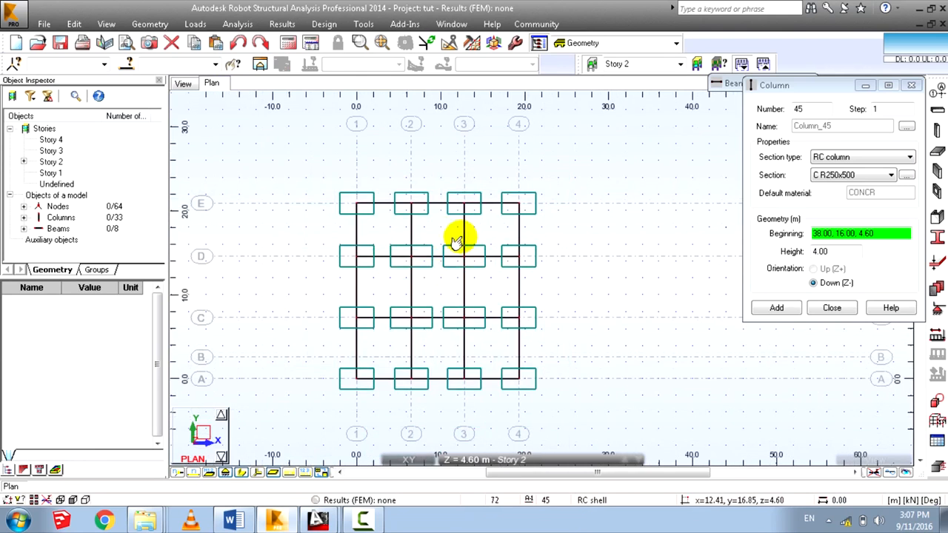
pyautogui.moveTo(510, 177); pyautogui.dragTo(440, 205, button='middle')
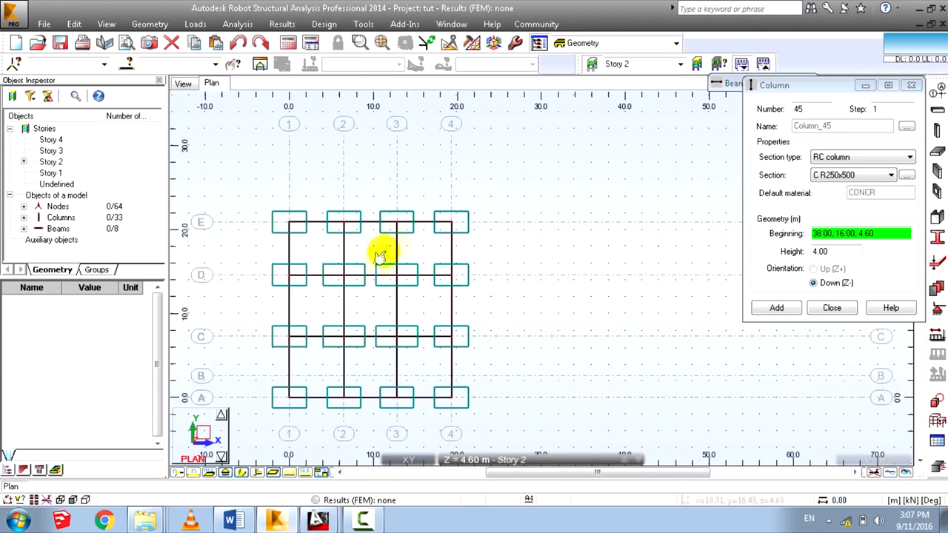
pyautogui.moveTo(368, 336); pyautogui.dragTo(387, 302, button='middle')
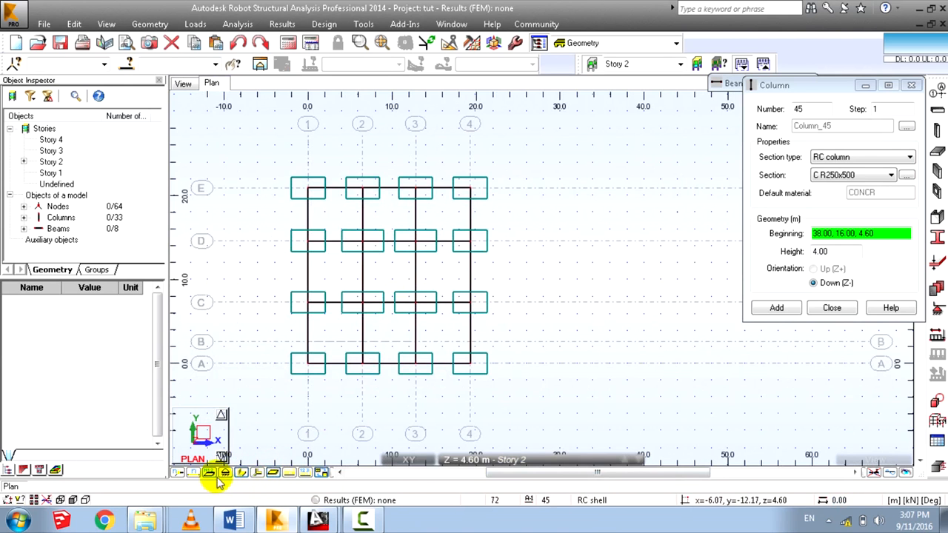
pyautogui.moveTo(313, 327); pyautogui.dragTo(320, 321, button='middle')
pyautogui.scroll(-1, 326, 314)
pyautogui.scroll(1, 332, 311)
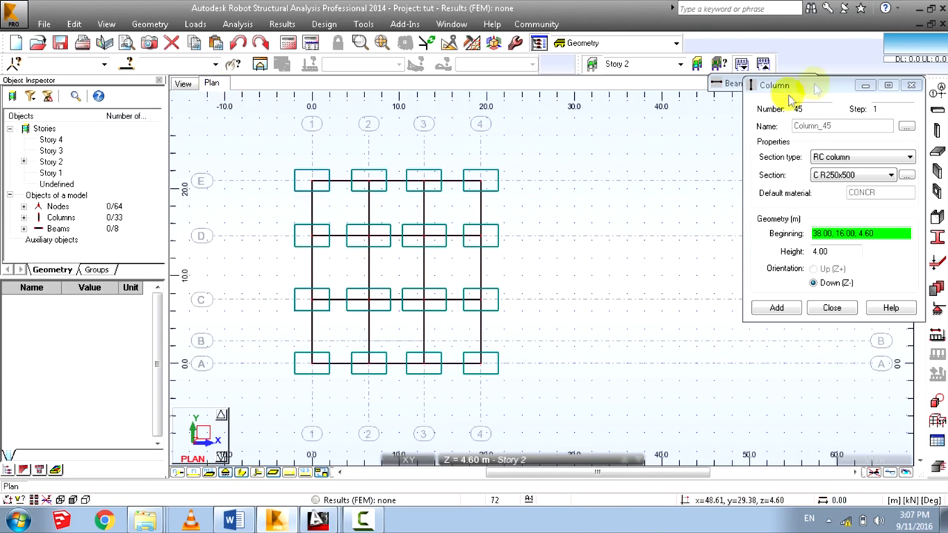
# Minimize the column definition, check the columns in the 3D view and return to the plan.
pyautogui.click(864, 86)
pyautogui.click(185, 83)
pyautogui.rightClick(613, 164)
pyautogui.click(655, 192)
pyautogui.click(211, 83)
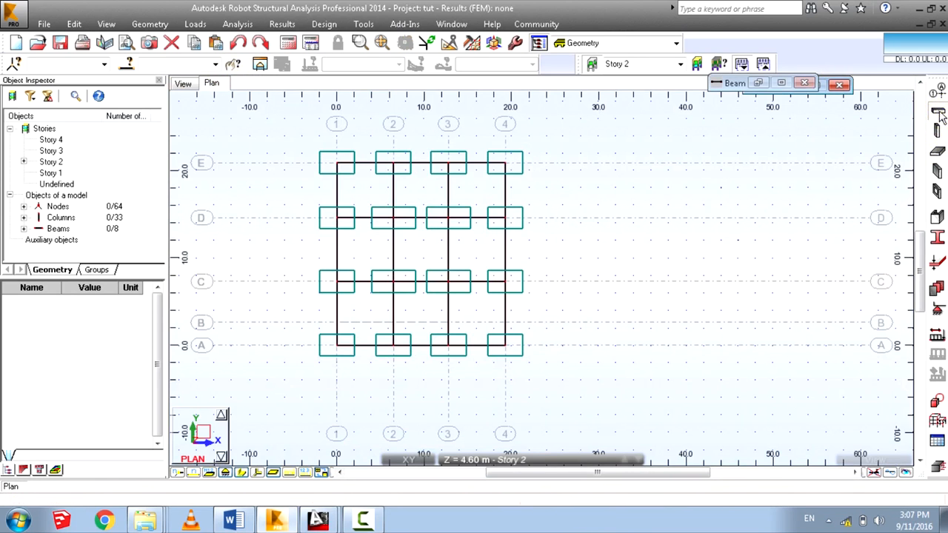
# Switch to Word, look up the beam dimensions in the initial sizes table, and return to Robot Structural Analysis.
pyautogui.click(232, 521)
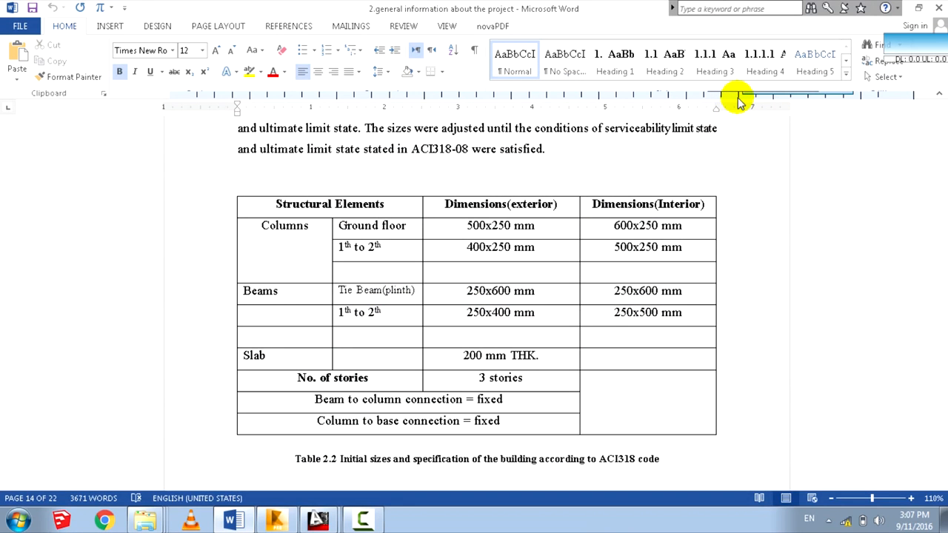
pyautogui.click(918, 7)
pyautogui.click(724, 42)
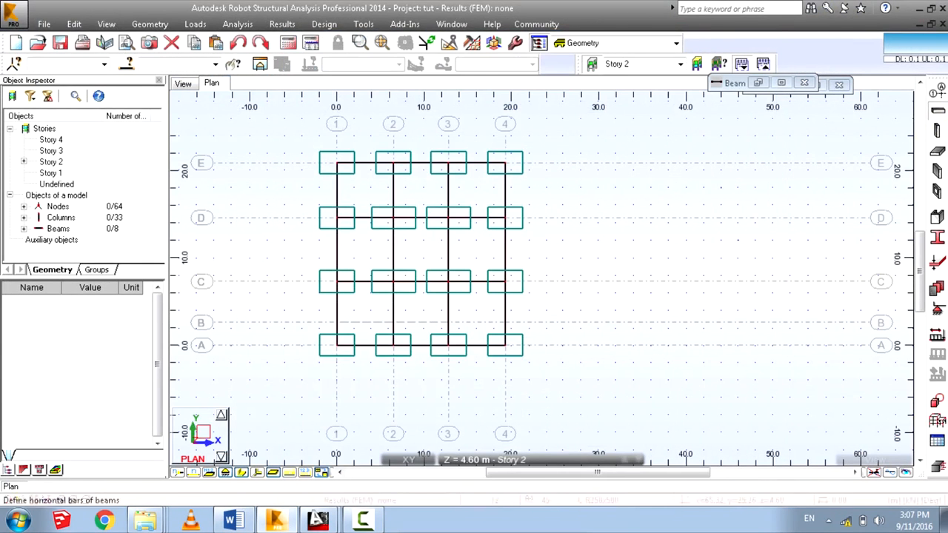
# Reopen the beam definition and choose section B R250x400 for the RC beam.
pyautogui.click(759, 83)
pyautogui.click(856, 172)
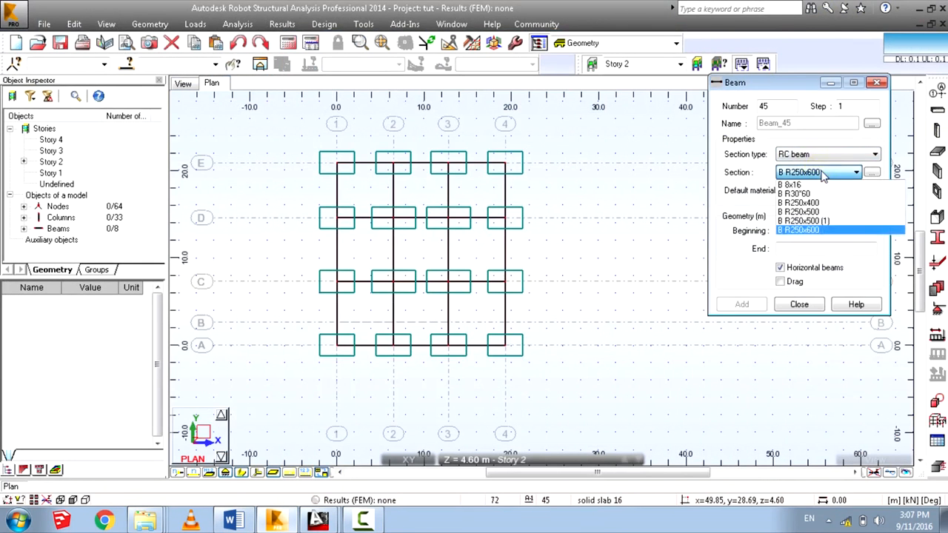
pyautogui.click(828, 203)
pyautogui.moveTo(441, 231); pyautogui.dragTo(429, 230, button='middle')
# Show the structure in the 3D view and set its working level to Story 2 at 4.60 m.
pyautogui.click(505, 460)
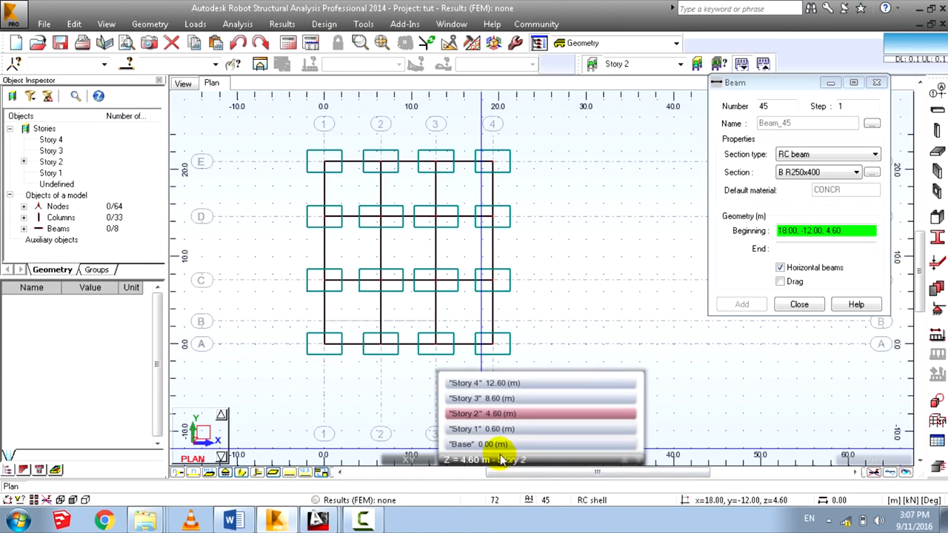
pyautogui.click(181, 82)
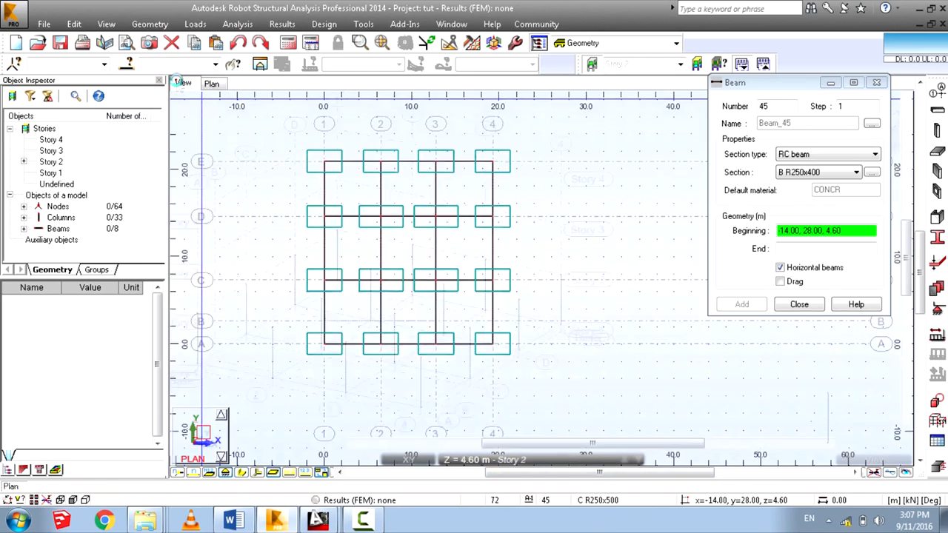
pyautogui.rightClick(434, 170)
pyautogui.click(511, 194)
pyautogui.moveTo(364, 335); pyautogui.dragTo(368, 312, button='middle')
pyautogui.click(461, 459)
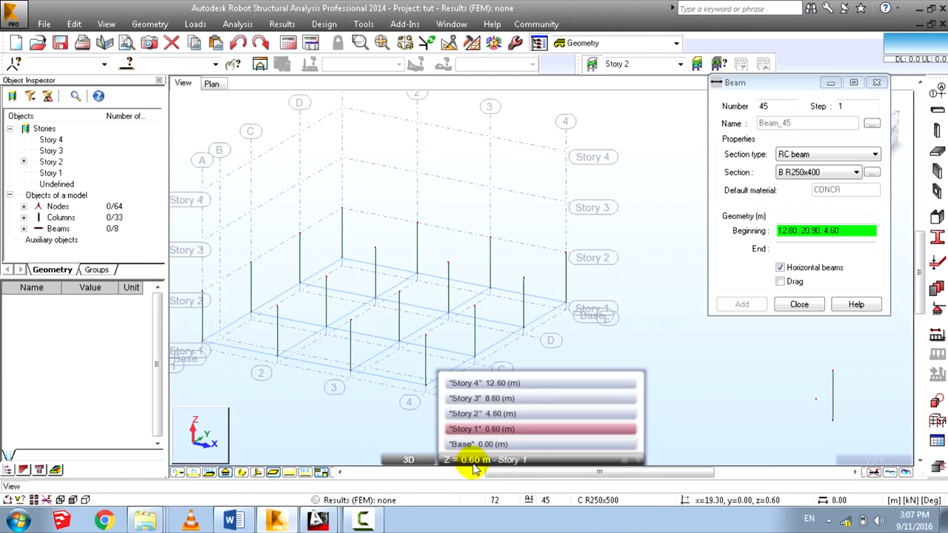
pyautogui.click(496, 416)
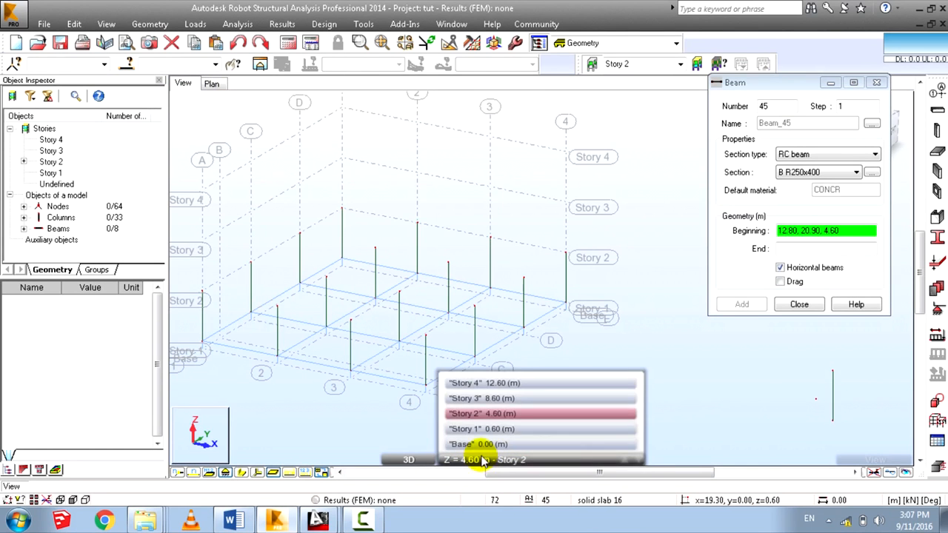
# Delete the remaining stray column and loose node beside the building in the 3D view.
pyautogui.moveTo(574, 317); pyautogui.dragTo(493, 295, button='middle')
pyautogui.rightClick(658, 230)
pyautogui.click(660, 256)
pyautogui.scroll(1, 718, 385)
pyautogui.moveTo(721, 385); pyautogui.dragTo(611, 372, button='middle')
pyautogui.moveTo(574, 348); pyautogui.dragTo(537, 286)
pyautogui.scroll(-2, 544, 327)
pyautogui.press('Delete')
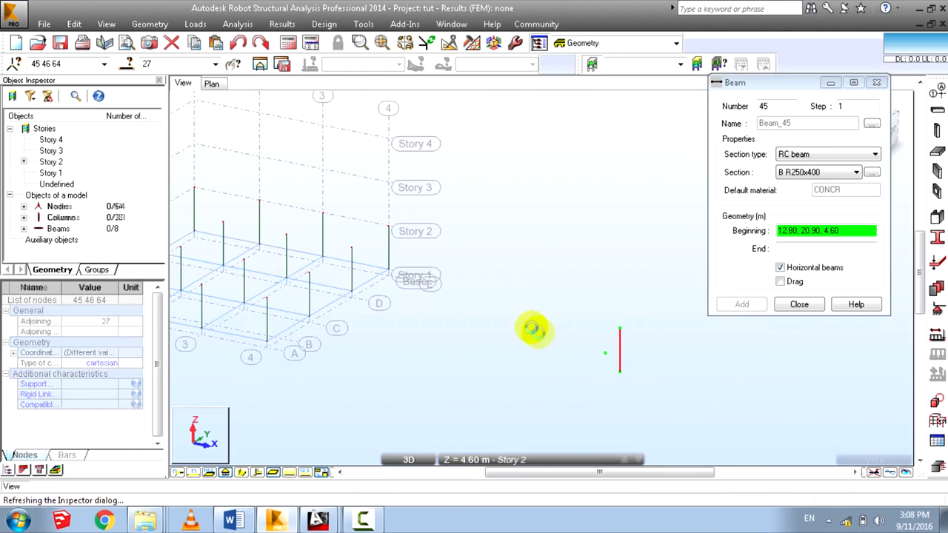
# Return to the plan, inspect the Story 1 and Base levels, and go back to Story 2.
pyautogui.moveTo(486, 320); pyautogui.dragTo(376, 239, button='middle')
pyautogui.click(211, 83)
pyautogui.scroll(-3, 383, 243)
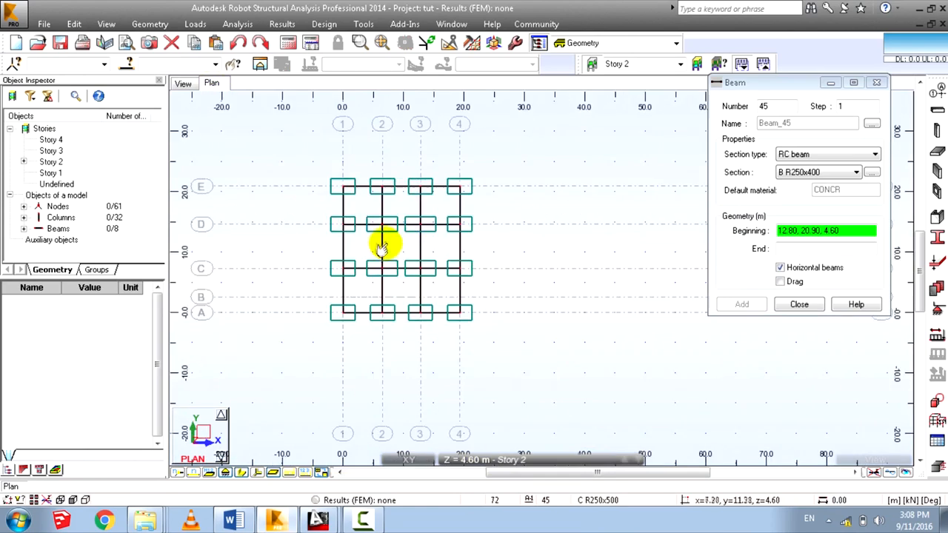
pyautogui.click(830, 82)
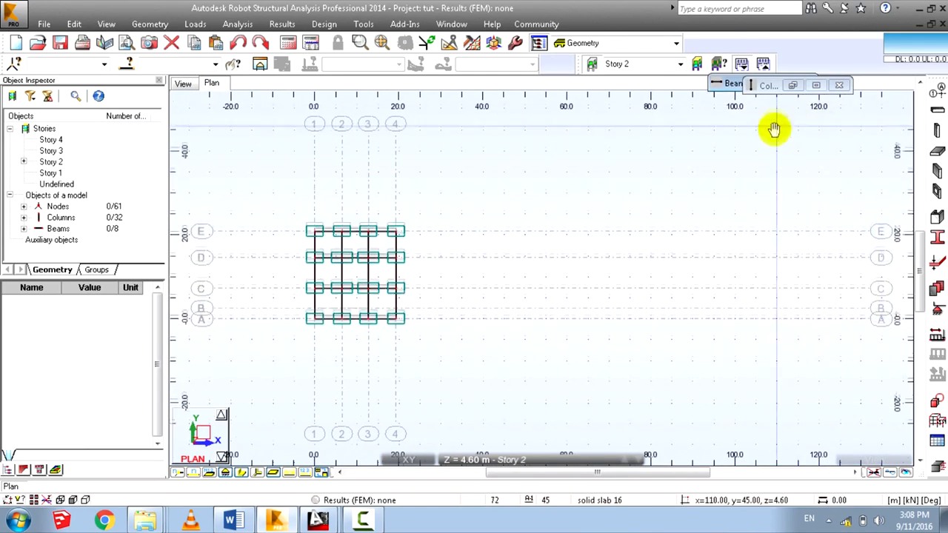
pyautogui.scroll(3, 356, 329)
pyautogui.click(509, 460)
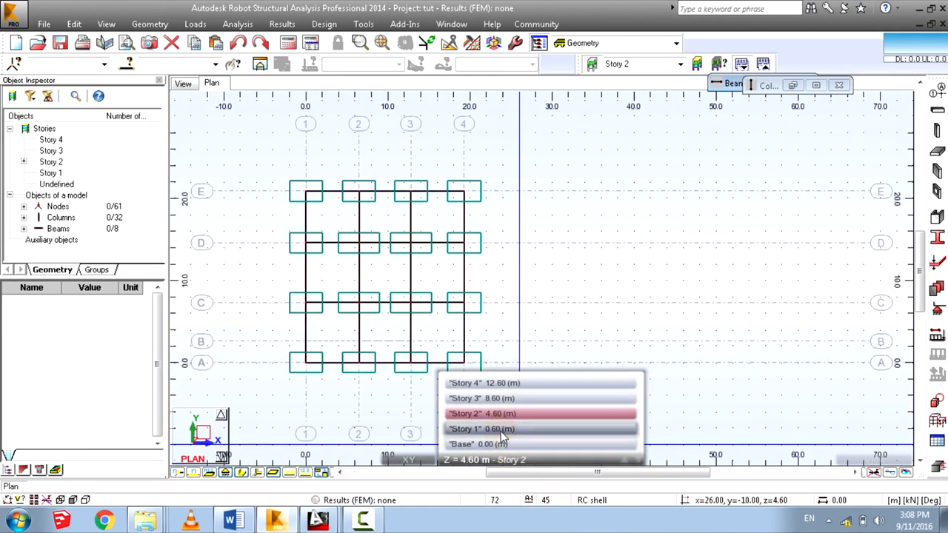
pyautogui.click(504, 430)
pyautogui.click(496, 468)
pyautogui.click(493, 442)
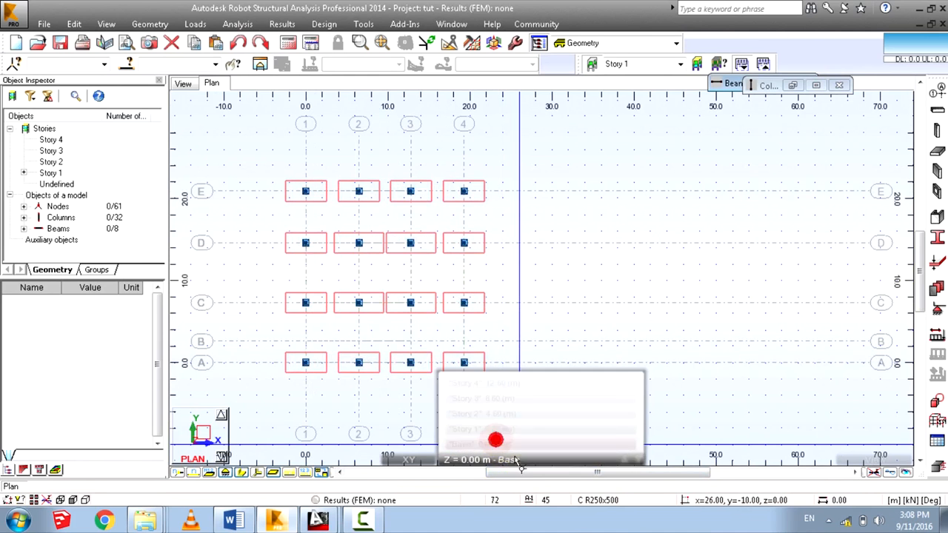
pyautogui.click(514, 414)
# Draw connected B R250x400 beams around the Story 2 perimeter from E1 through E4, A4 and A1 back to E1, with Drag enabled.
pyautogui.moveTo(402, 275); pyautogui.dragTo(481, 260, button='middle')
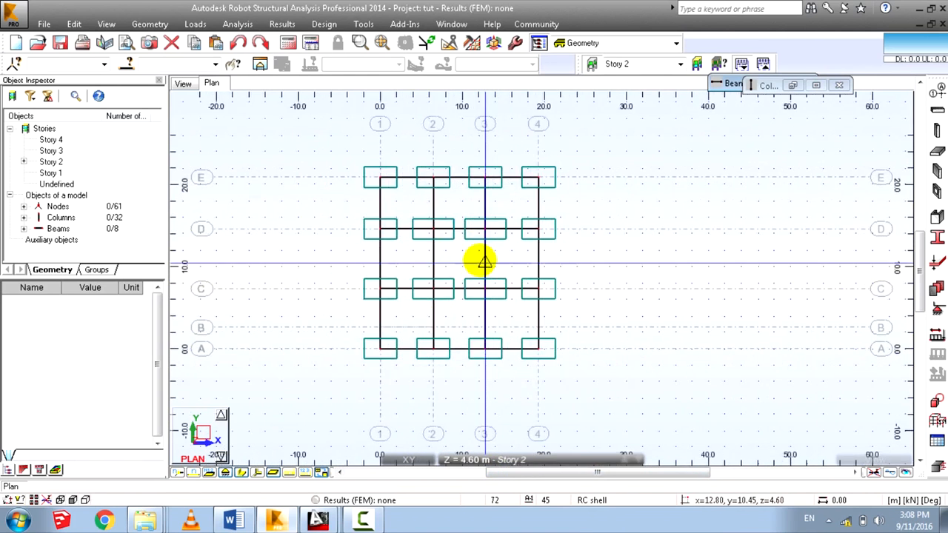
pyautogui.scroll(2, 426, 197)
pyautogui.click(729, 84)
pyautogui.click(760, 82)
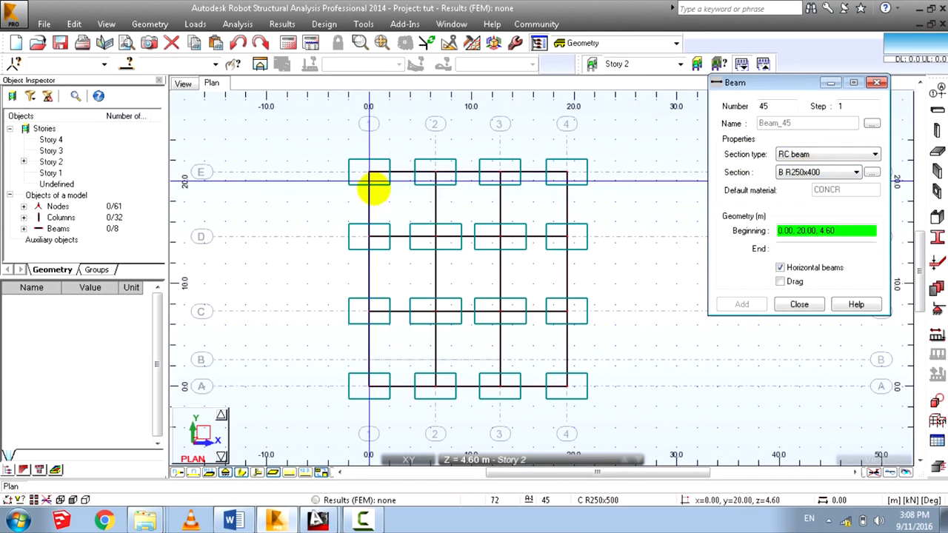
pyautogui.click(368, 171)
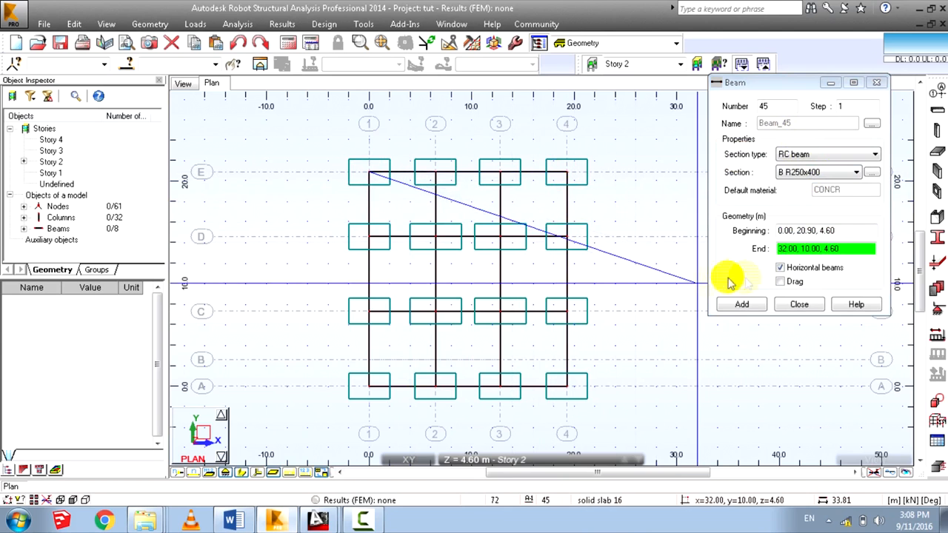
pyautogui.click(781, 282)
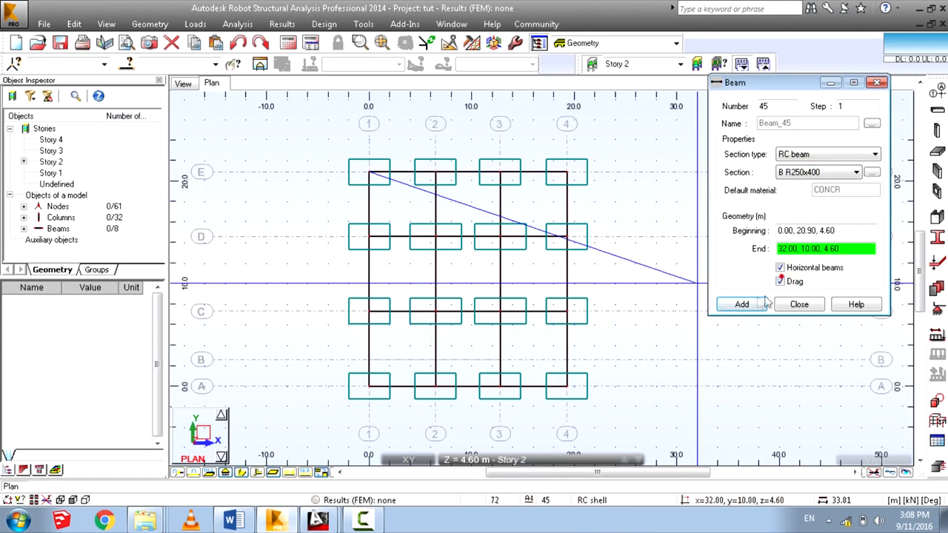
pyautogui.click(567, 171)
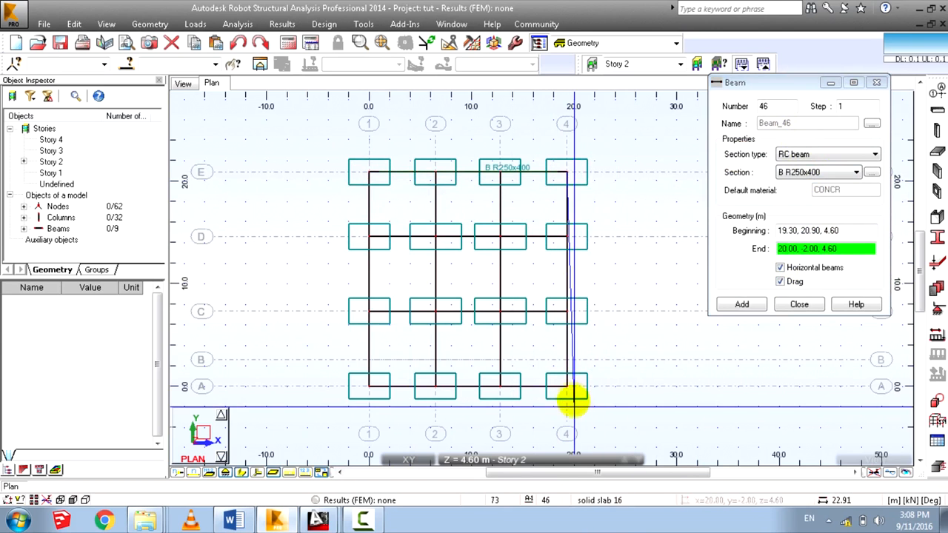
pyautogui.click(566, 386)
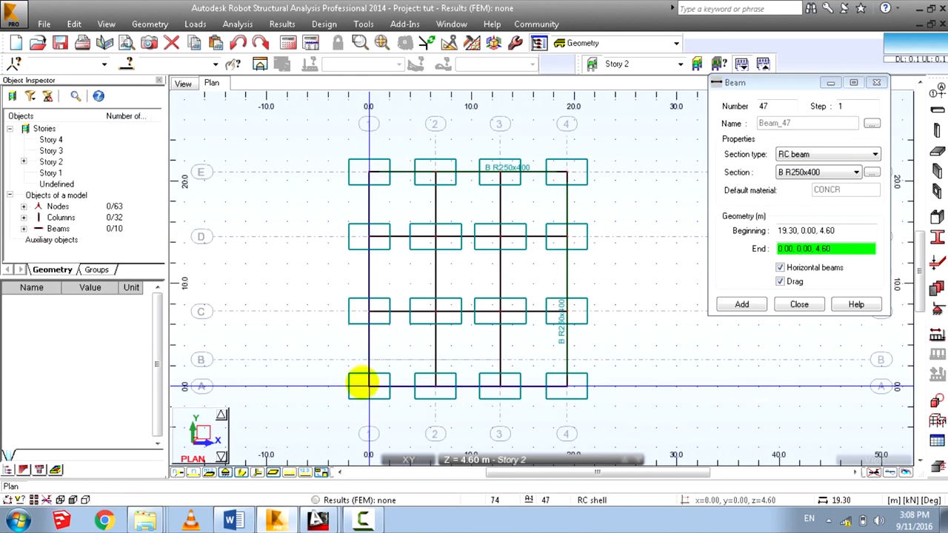
pyautogui.click(368, 386)
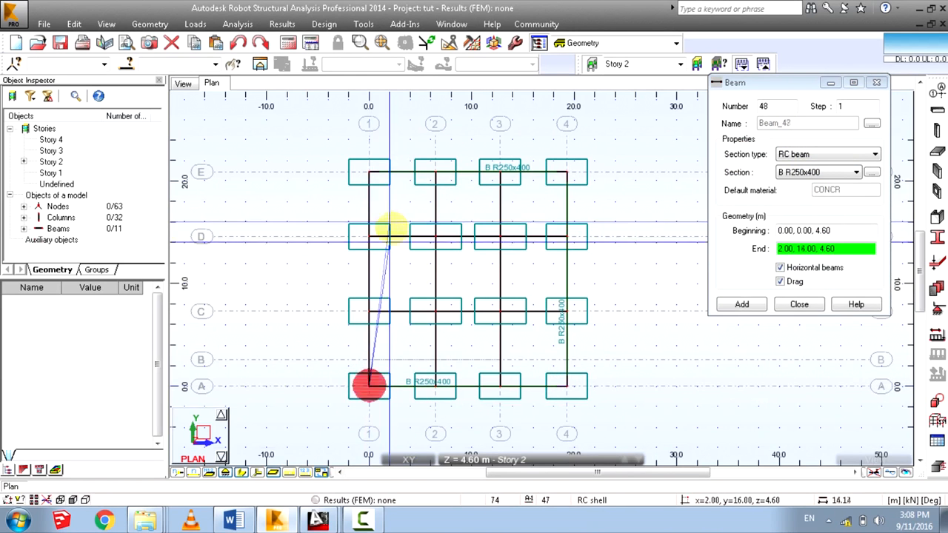
pyautogui.click(369, 171)
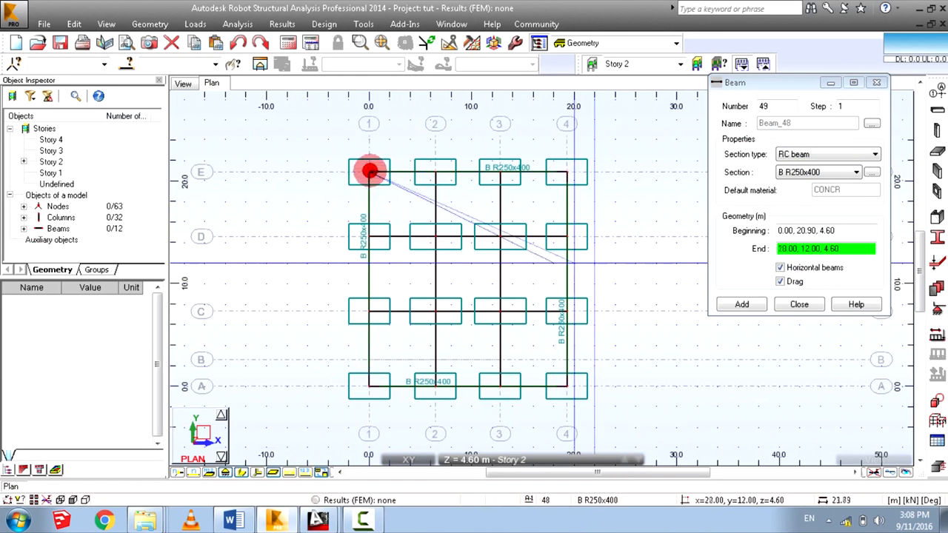
# Disable Drag for beam drawing and change the beam section to B R250x500.
pyautogui.click(780, 282)
pyautogui.click(811, 176)
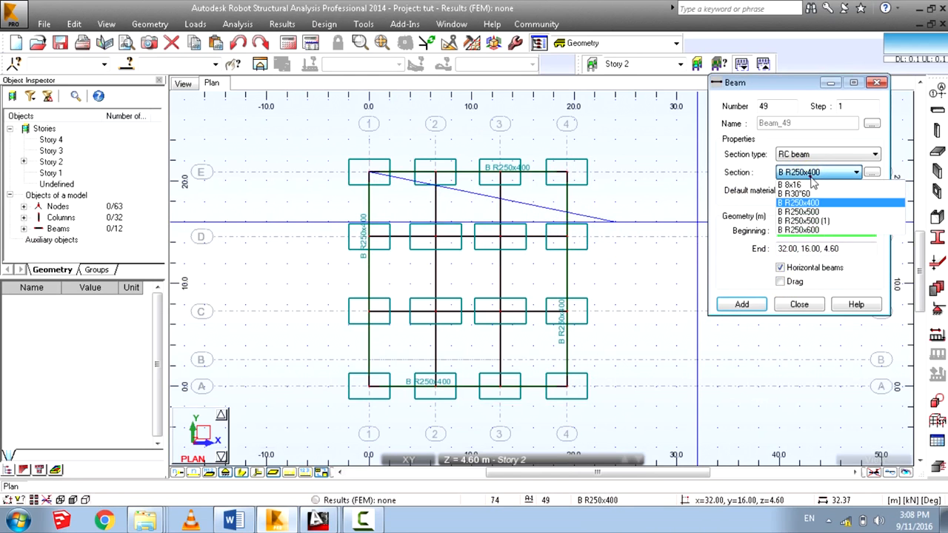
pyautogui.click(799, 212)
# Draw B R250x500 beams on Story 2 along axes 2 and 3, spanning between axes E and A.
pyautogui.click(226, 521)
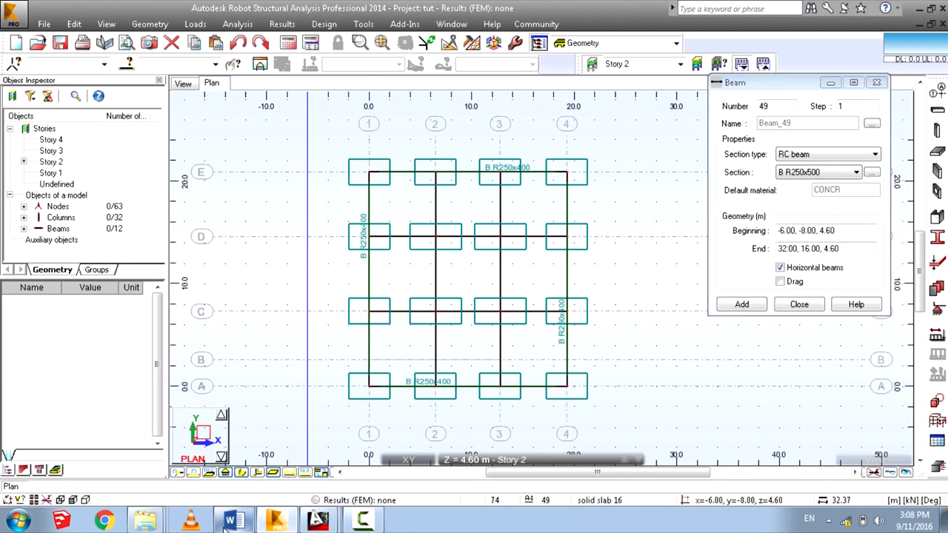
pyautogui.click(226, 521)
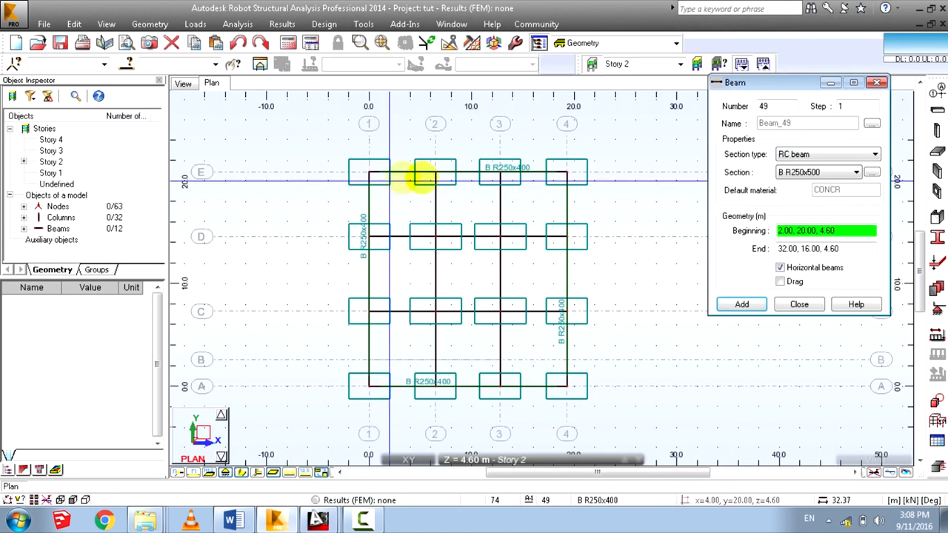
pyautogui.click(434, 171)
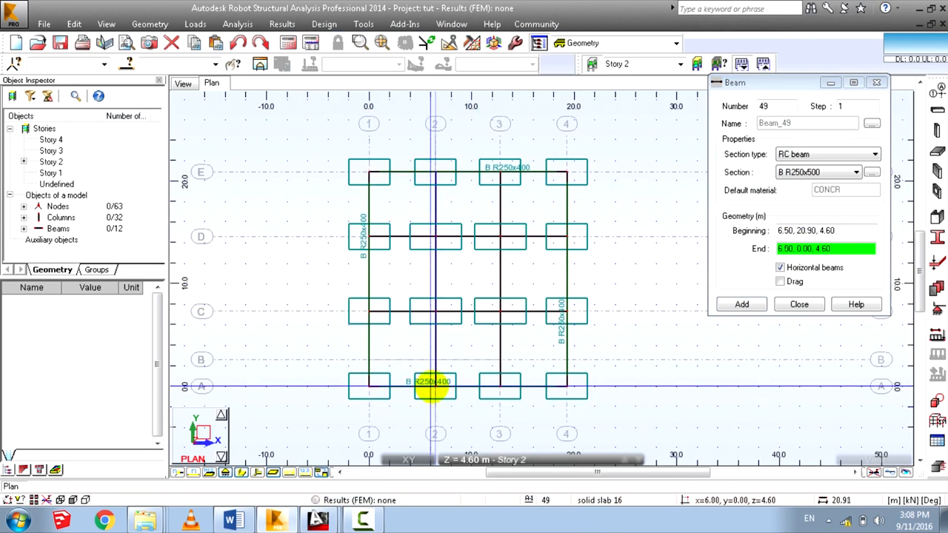
pyautogui.click(434, 382)
pyautogui.click(500, 386)
pyautogui.click(498, 169)
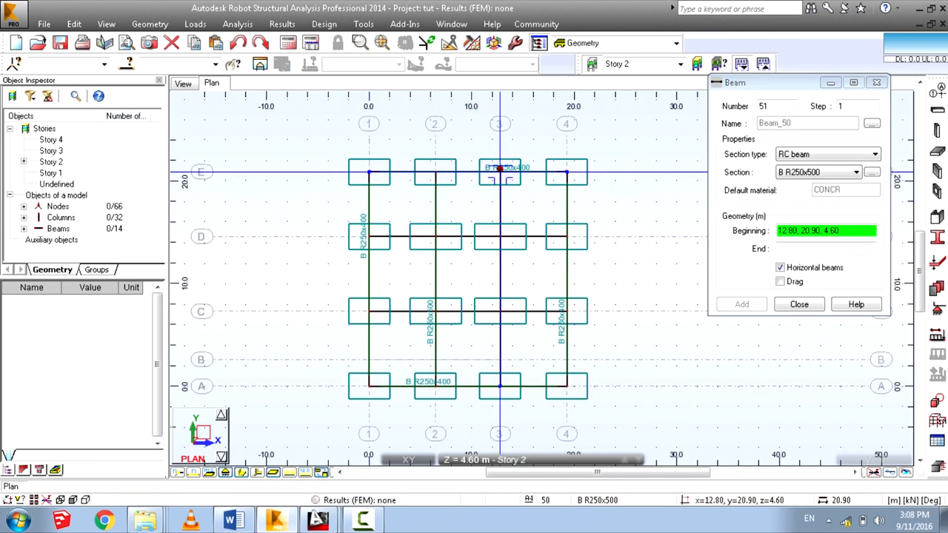
# Draw B R250x500 beams along axes D and C, each running from axis 1 to axis 4.
pyautogui.click(367, 234)
pyautogui.click(564, 236)
pyautogui.click(368, 310)
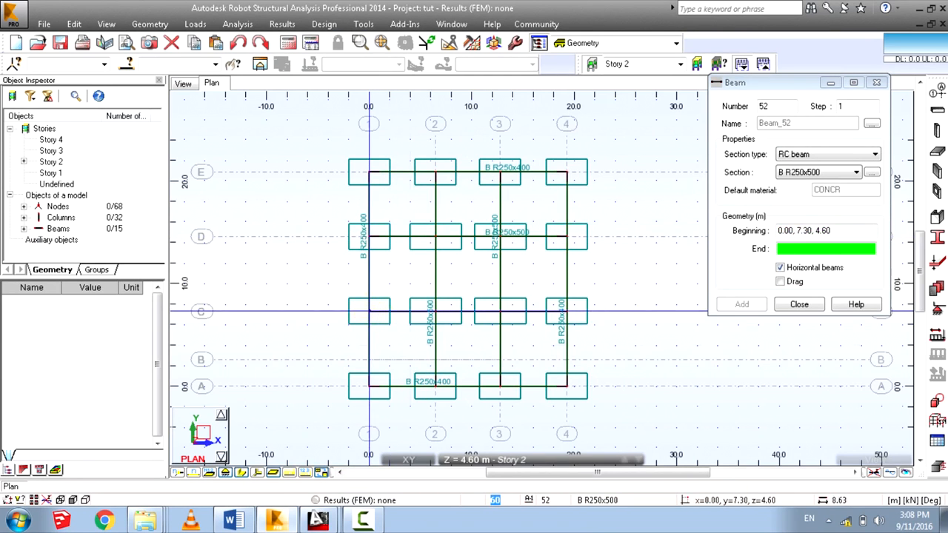
pyautogui.click(565, 311)
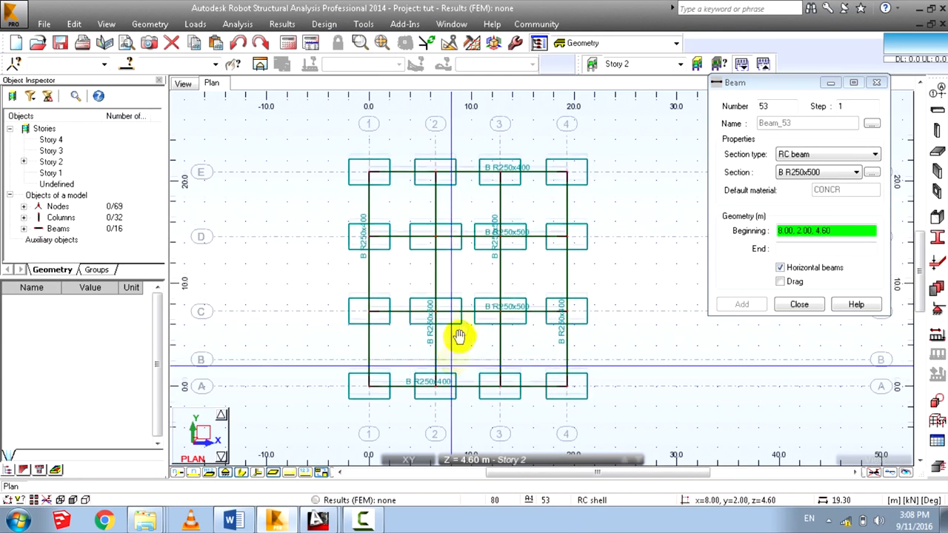
# Draw a B R250x500 beam along axis B from axis 1 to axis 4.
pyautogui.scroll(2, 415, 382)
pyautogui.scroll(3, 367, 311)
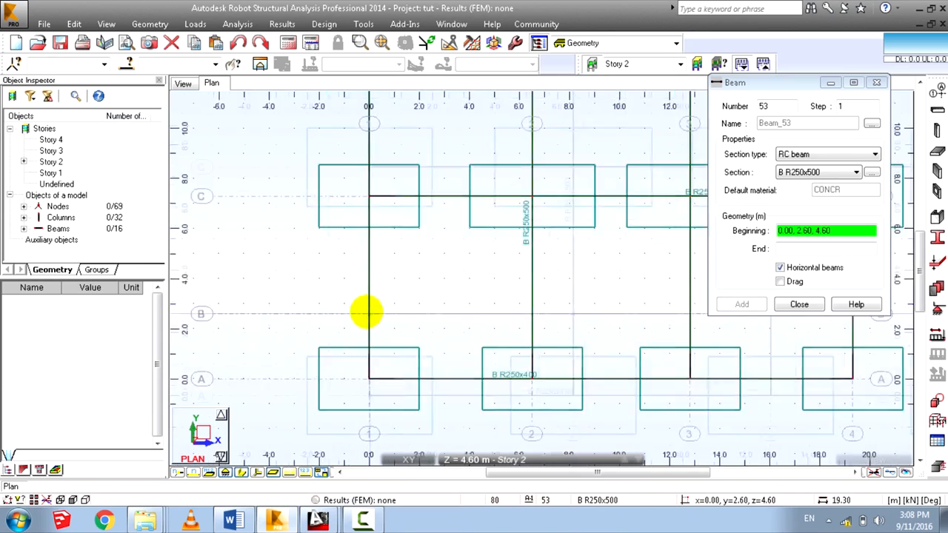
pyautogui.click(371, 311)
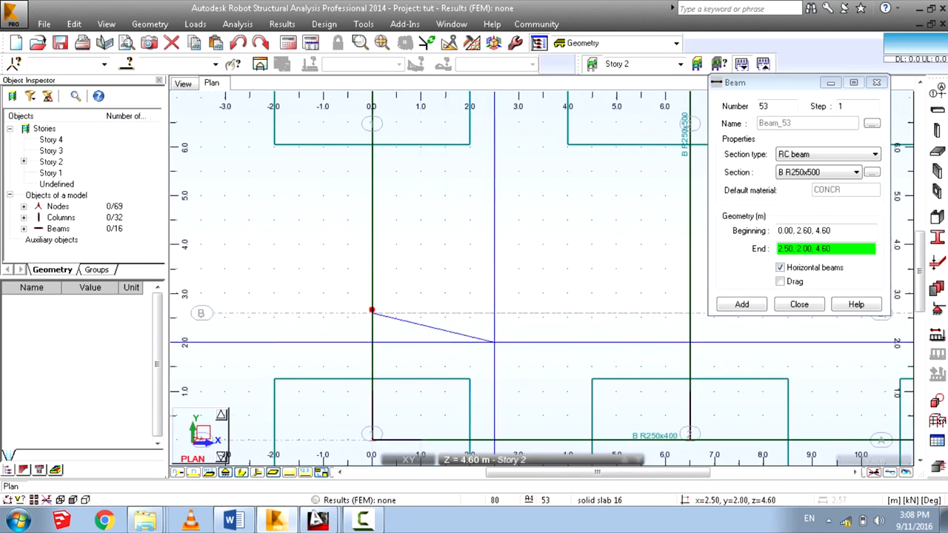
pyautogui.scroll(-3, 271, 296)
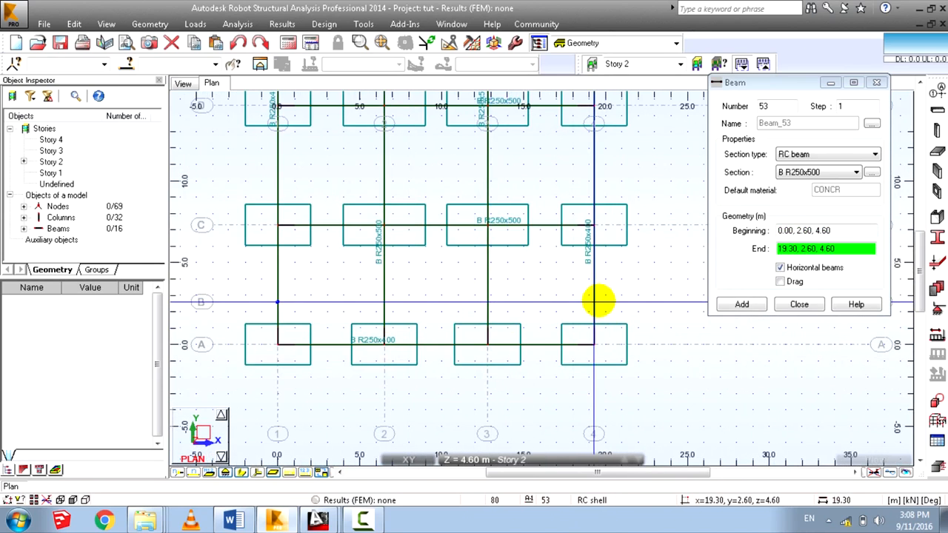
pyautogui.click(594, 301)
pyautogui.scroll(-2, 434, 250)
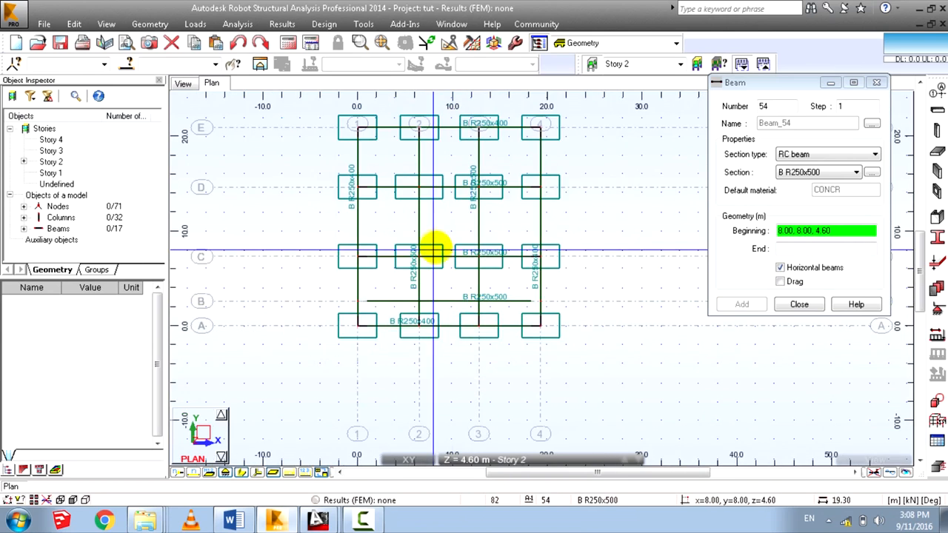
# Leave beam drawing and delete the full-length beam along axis C.
pyautogui.rightClick(518, 221)
pyautogui.click(519, 235)
pyautogui.scroll(2, 438, 300)
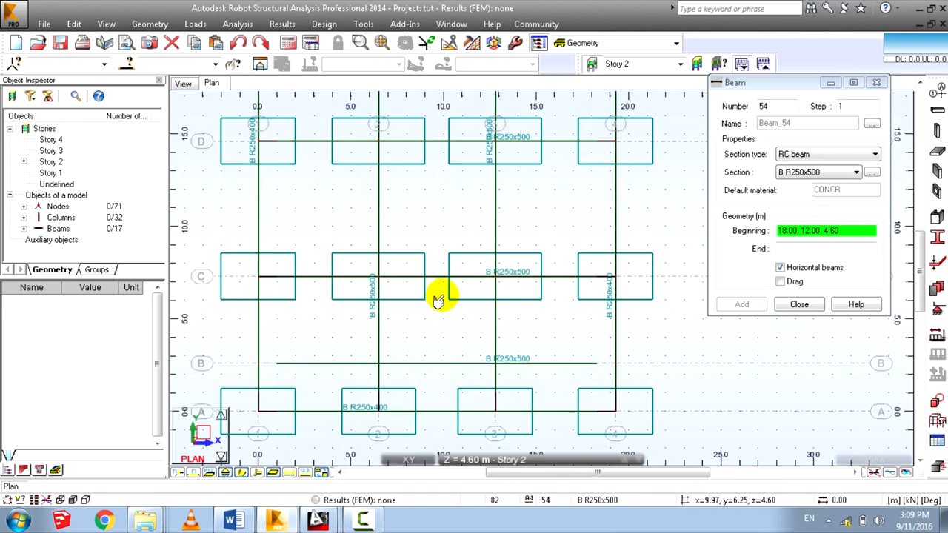
pyautogui.click(430, 250)
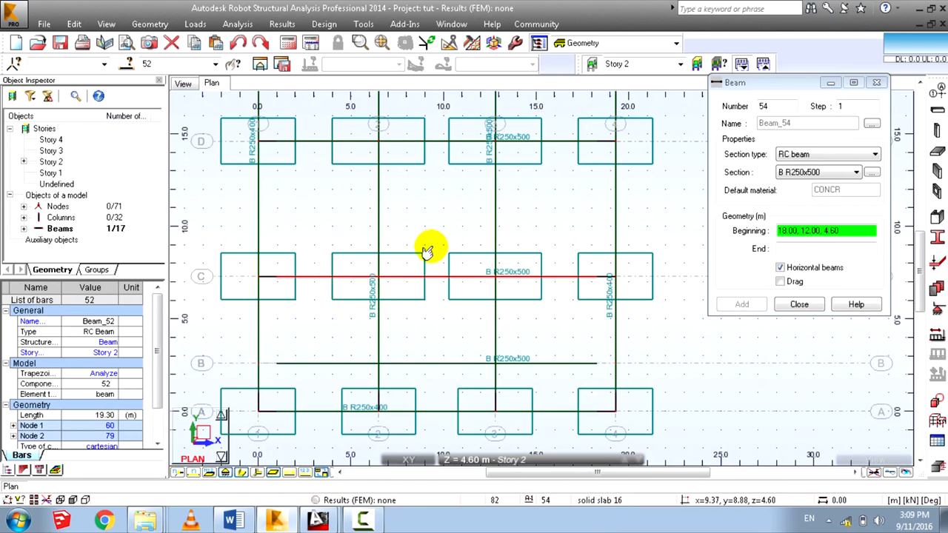
pyautogui.press('Delete')
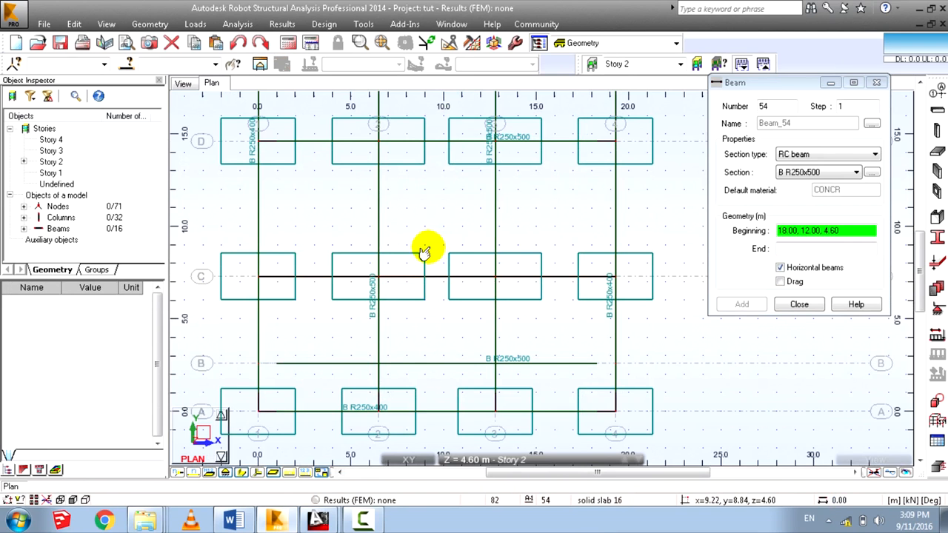
# Draw separate B R250x500 beams on axis C between axes 1 and 2 and between axes 3 and 4.
pyautogui.click(723, 265)
pyautogui.click(257, 277)
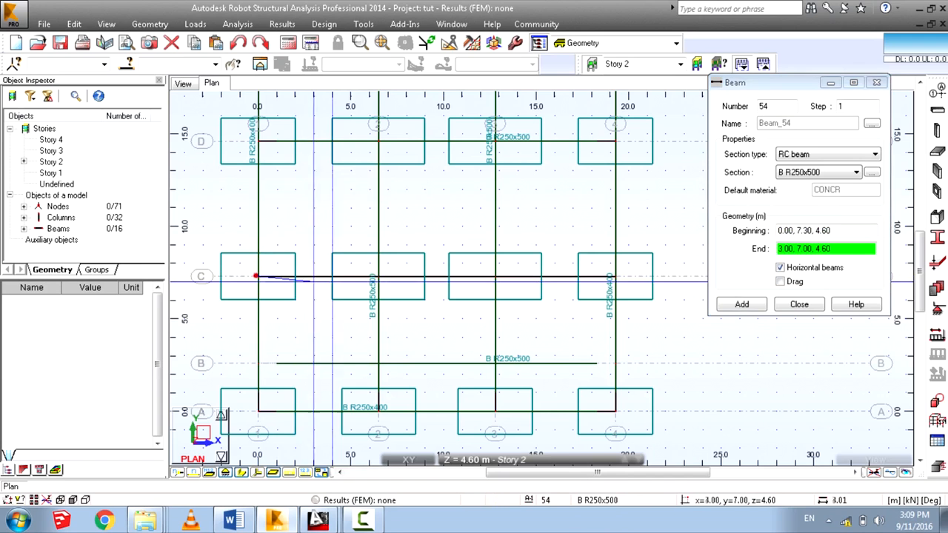
pyautogui.click(379, 276)
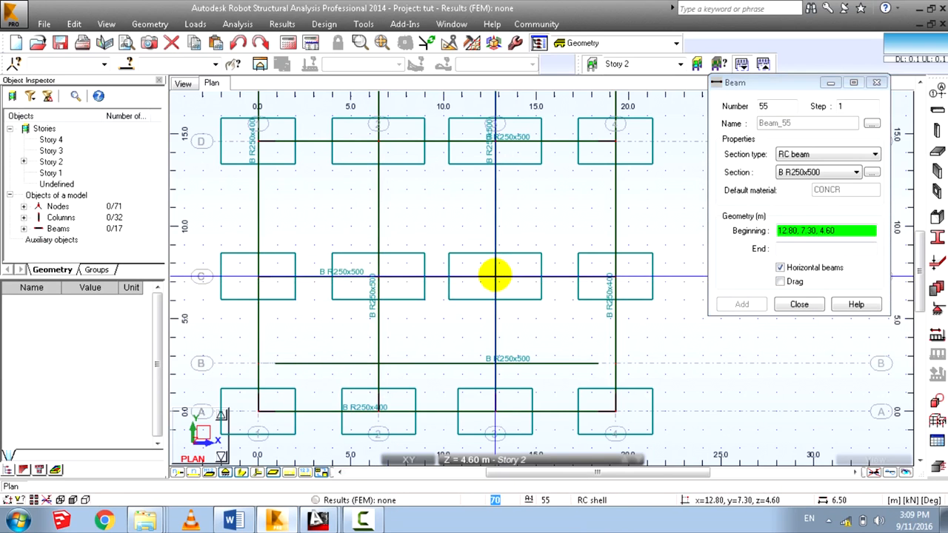
pyautogui.click(495, 276)
pyautogui.click(614, 276)
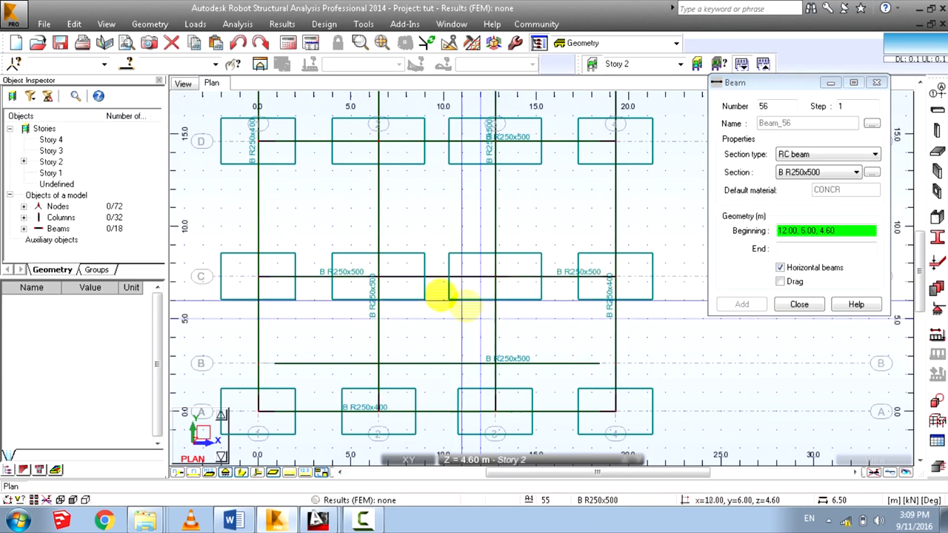
# Inspect the Story 2 beam and column layout in the 3D view and leave beam drawing.
pyautogui.click(183, 83)
pyautogui.scroll(5, 396, 274)
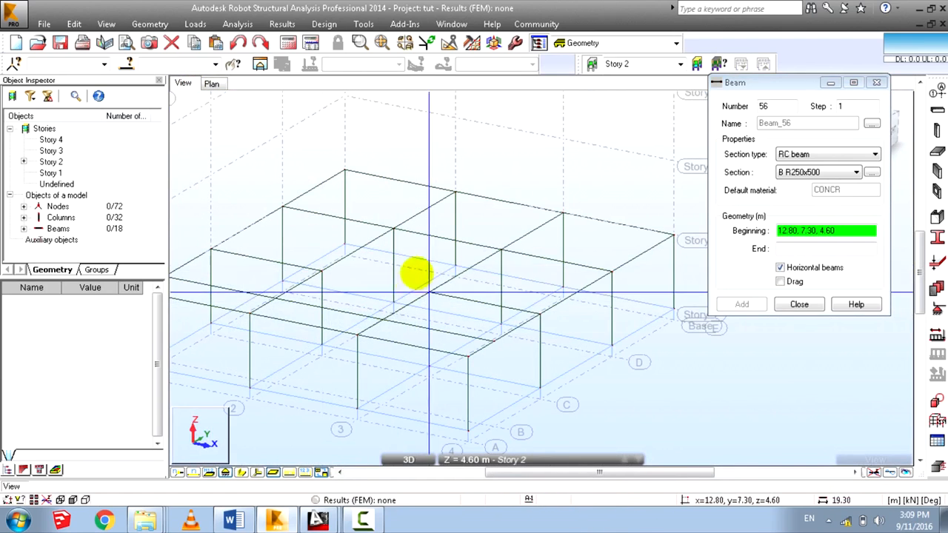
pyautogui.scroll(-3, 413, 215)
pyautogui.rightClick(476, 141)
pyautogui.click(487, 165)
pyautogui.scroll(-2, 468, 215)
pyautogui.moveTo(467, 216); pyautogui.dragTo(444, 221, button='middle')
pyautogui.scroll(1, 421, 256)
pyautogui.moveTo(420, 256); pyautogui.dragTo(408, 287, button='middle')
pyautogui.rightClick(604, 158)
pyautogui.click(607, 183)
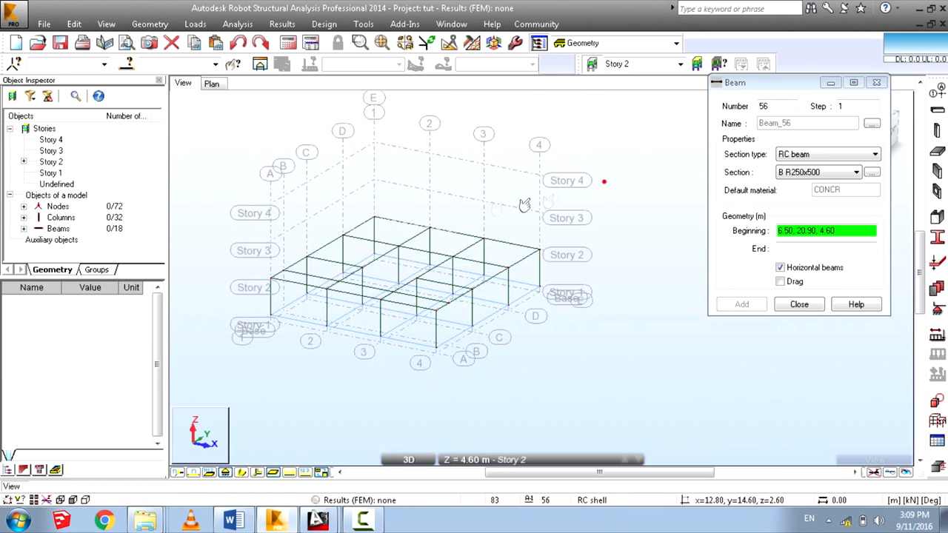
# Collapse the Beam dialog, switch to the front view, select the Story 2 columns and beams, and show the editing tools.
pyautogui.click(831, 83)
pyautogui.click(870, 128)
pyautogui.rightClick(696, 189)
pyautogui.click(770, 210)
pyautogui.moveTo(471, 265); pyautogui.dragTo(300, 290)
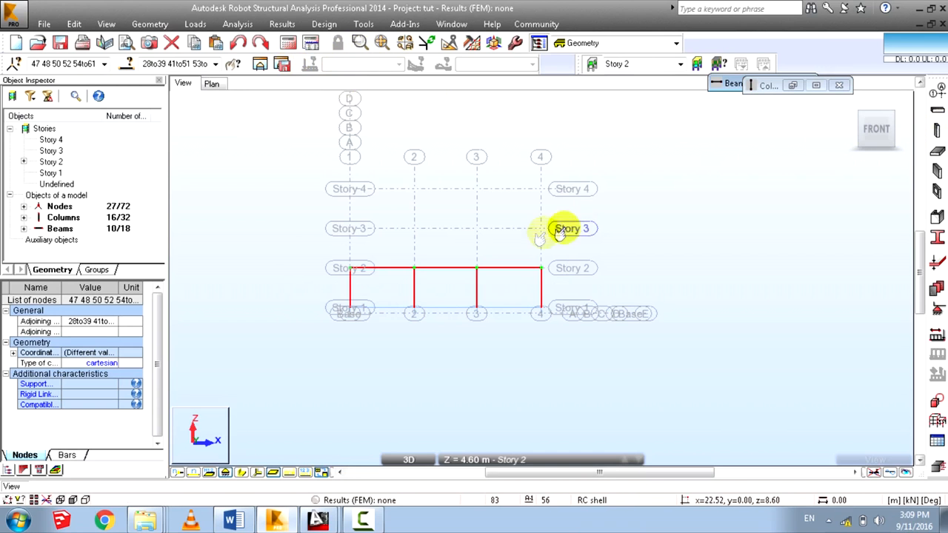
pyautogui.scroll(2, 481, 229)
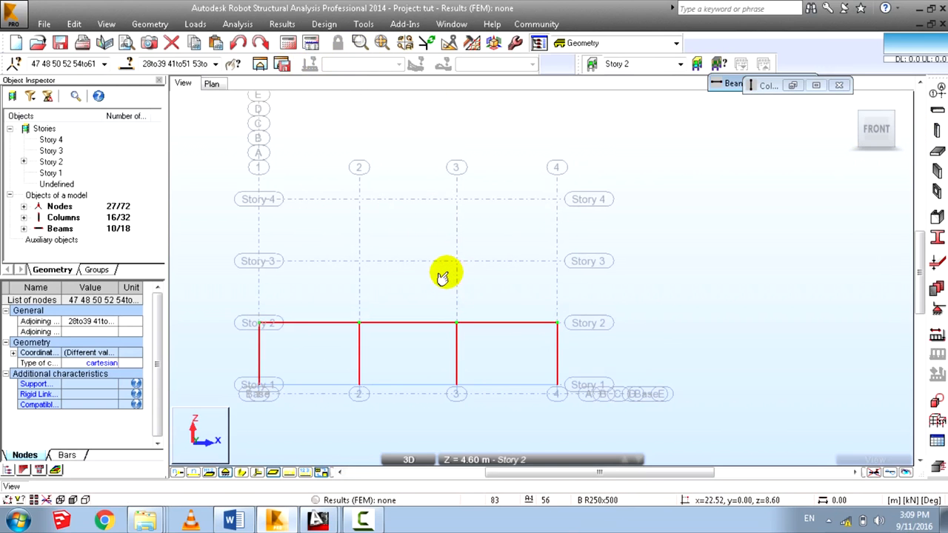
pyautogui.scroll(-2, 317, 175)
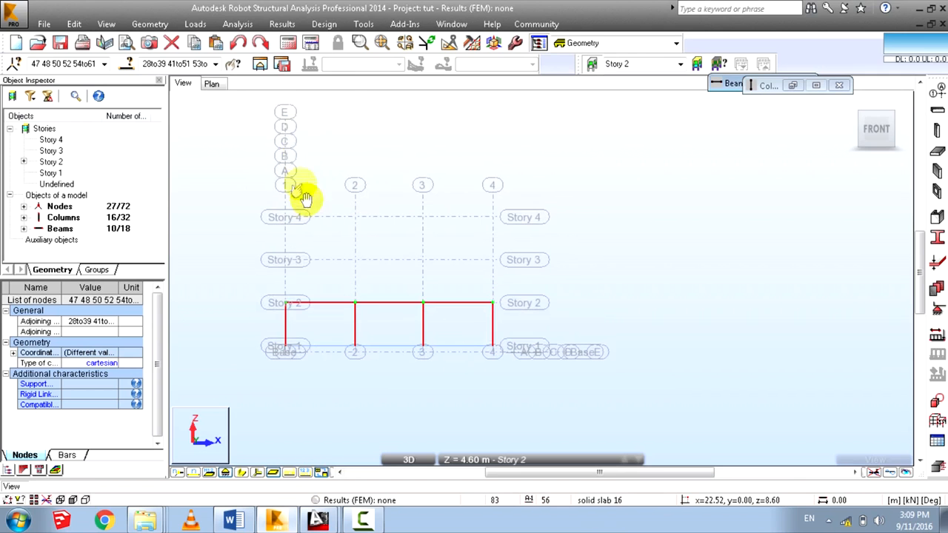
pyautogui.click(448, 42)
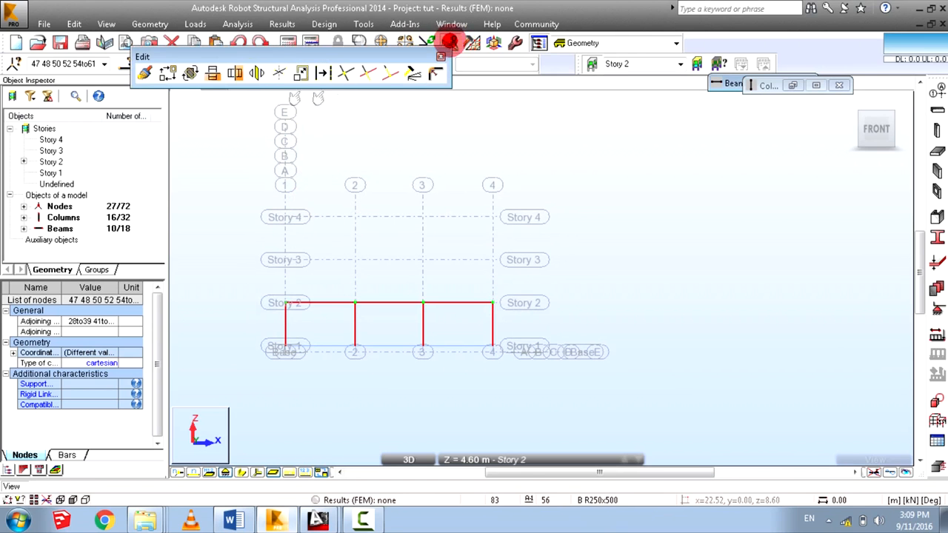
pyautogui.click(167, 78)
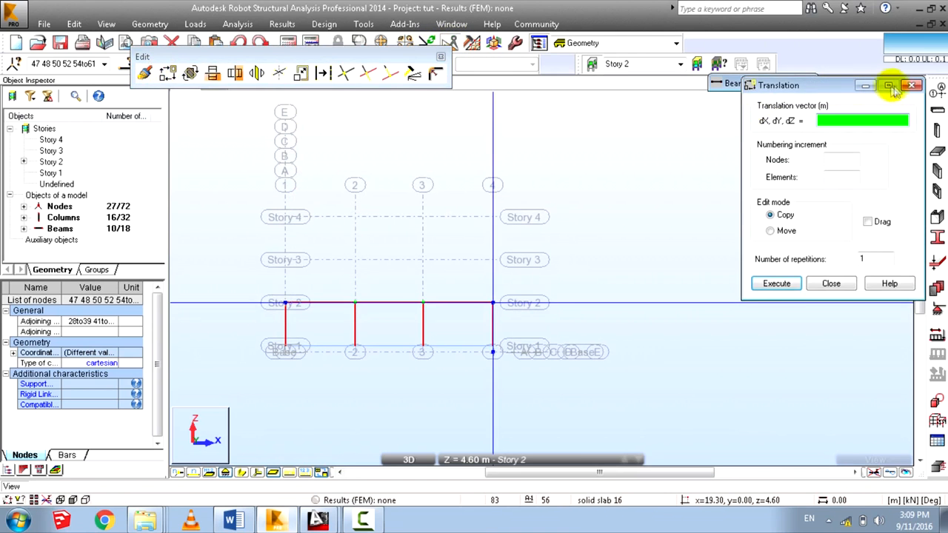
pyautogui.click(916, 83)
pyautogui.click(146, 75)
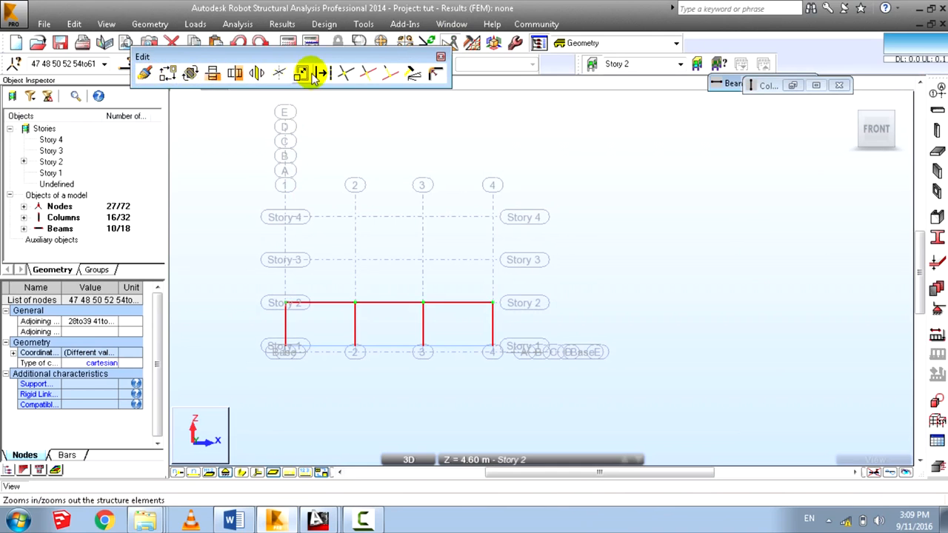
pyautogui.click(168, 77)
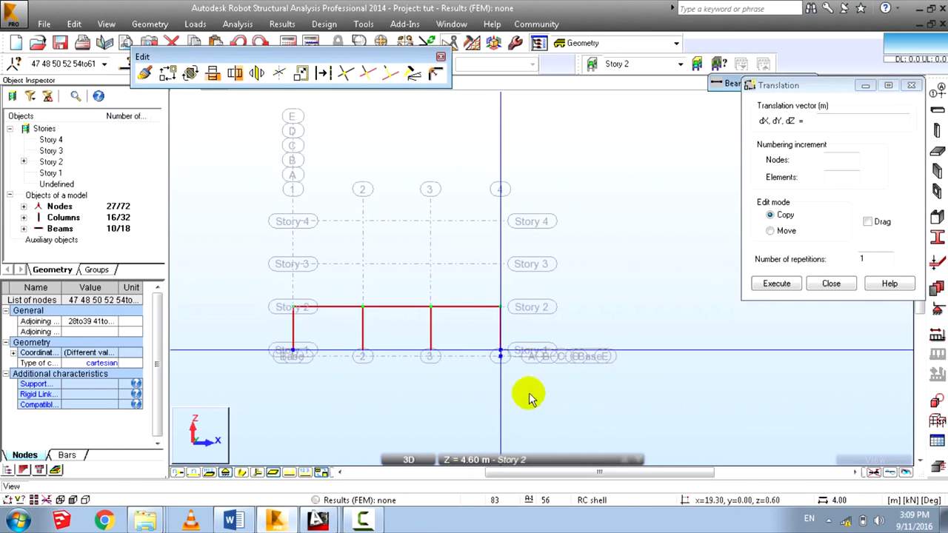
pyautogui.moveTo(491, 460)
pyautogui.click(496, 396)
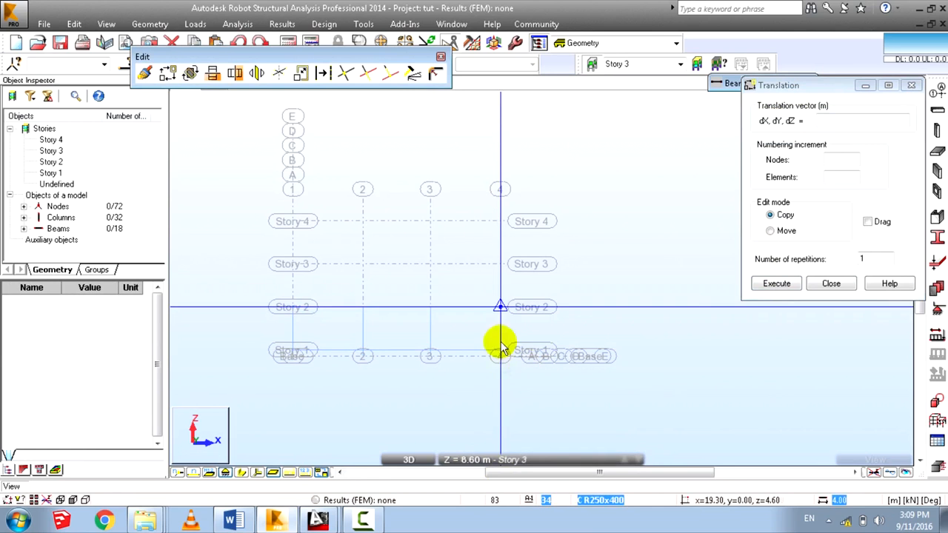
pyautogui.moveTo(546, 444)
pyautogui.click(500, 409)
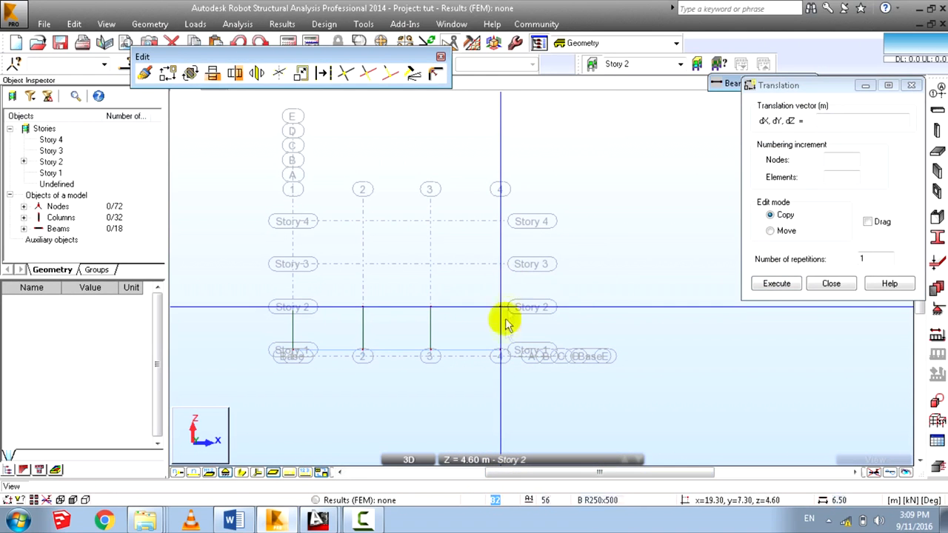
pyautogui.rightClick(616, 256)
pyautogui.click(615, 280)
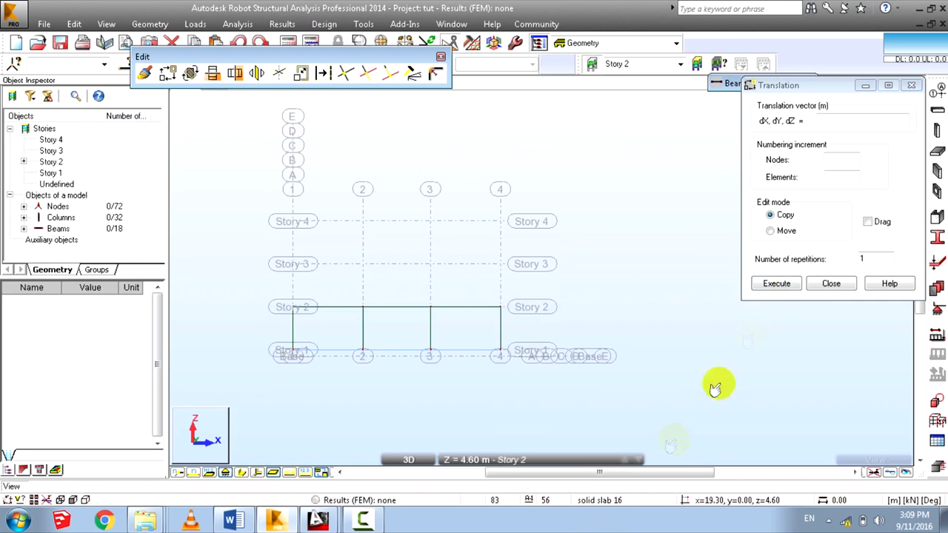
pyautogui.click(821, 286)
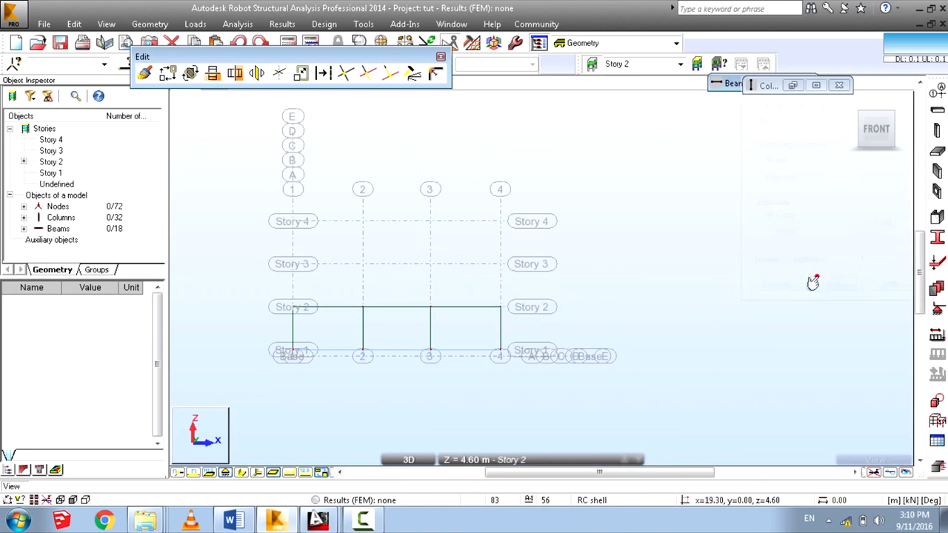
# Select the Story 2 columns and beams and copy them up to Story 3 with a translation of 0, 0, 4.00 m.
pyautogui.click(494, 325)
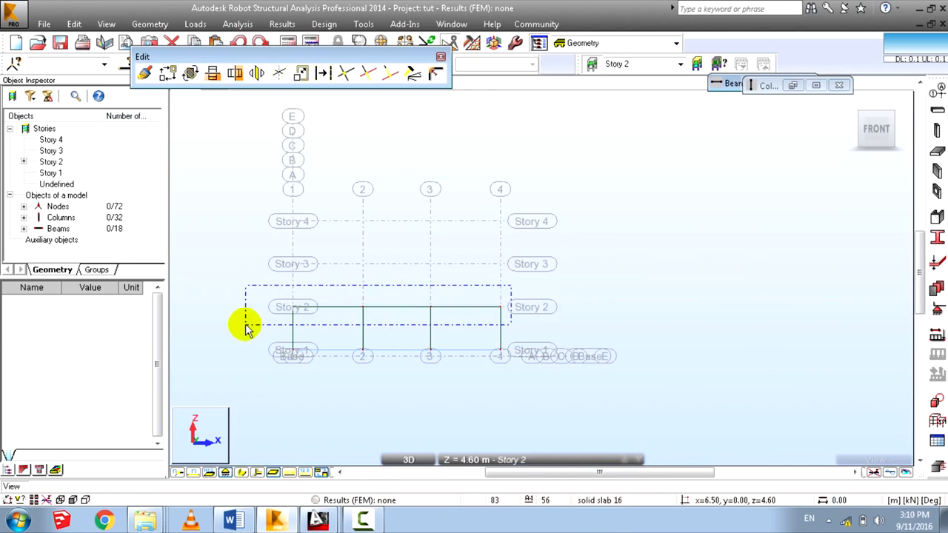
pyautogui.moveTo(249, 328); pyautogui.dragTo(248, 324)
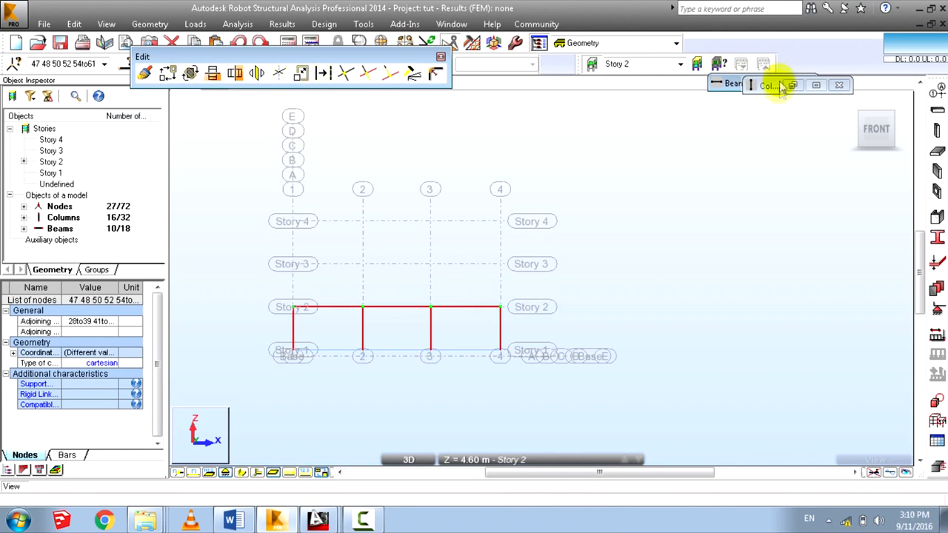
pyautogui.click(189, 73)
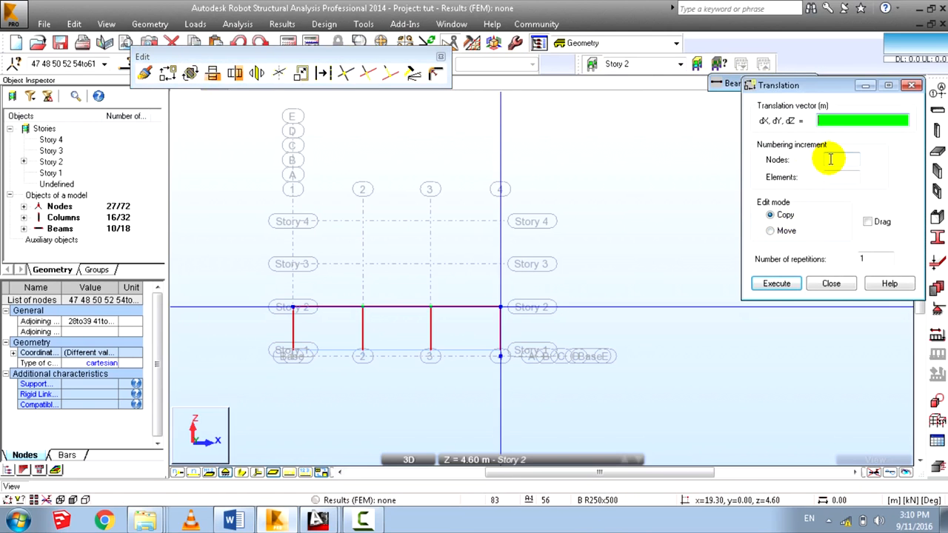
pyautogui.click(534, 305)
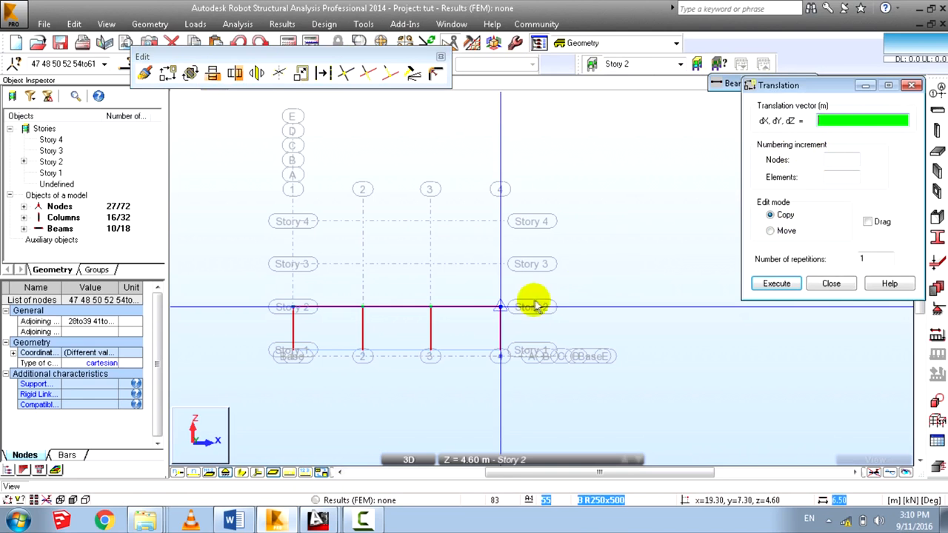
pyautogui.click(501, 351)
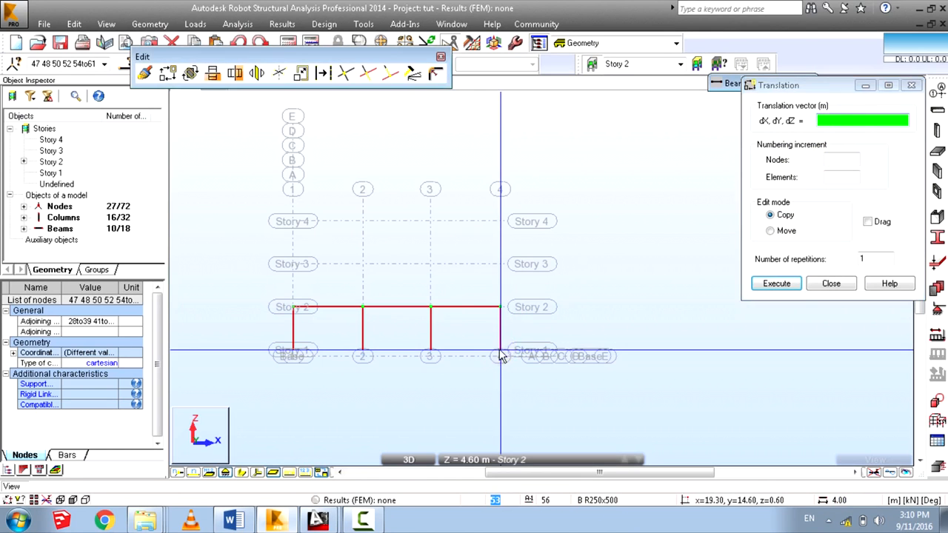
pyautogui.click(501, 308)
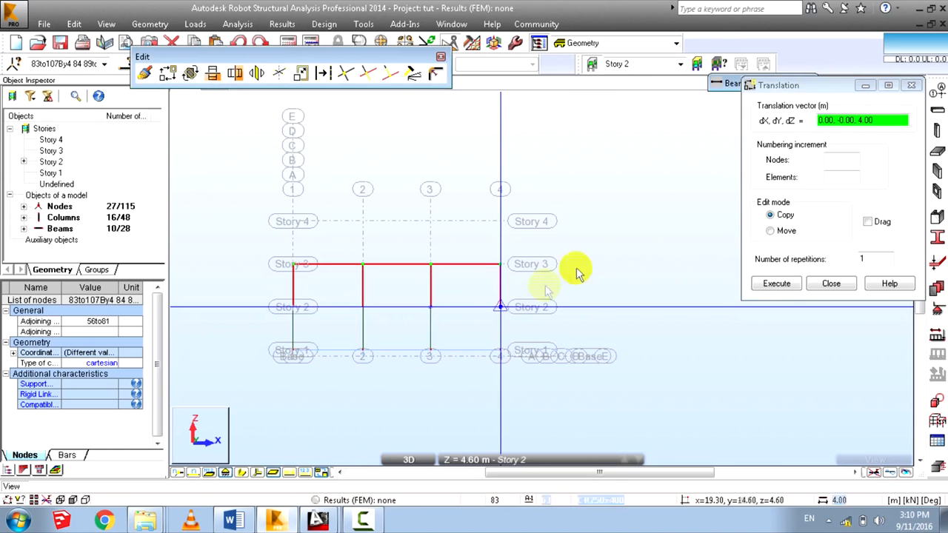
# Try to copy the selected upper columns and beams to Story 4, undo the misplaced copy, and leave the Translation tool.
pyautogui.click(500, 268)
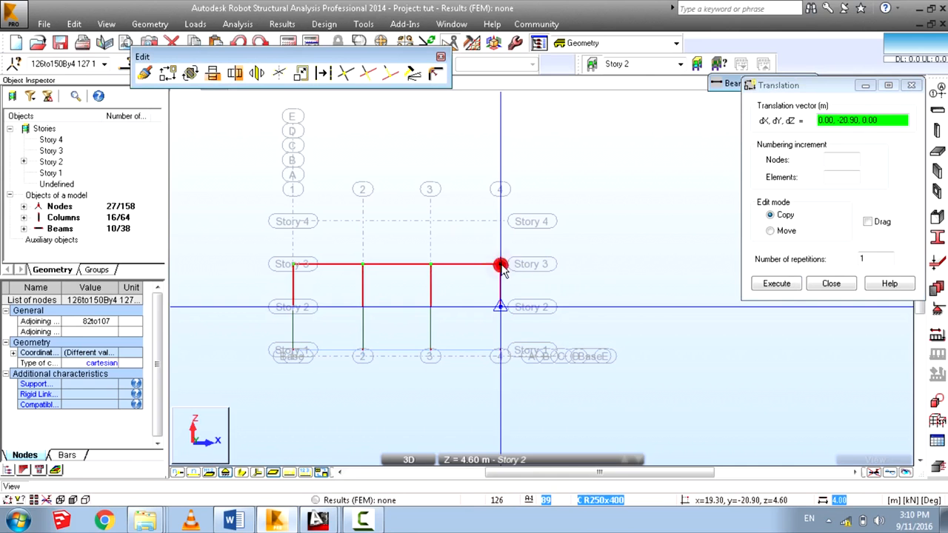
pyautogui.hotkey('ctrl', 'z')
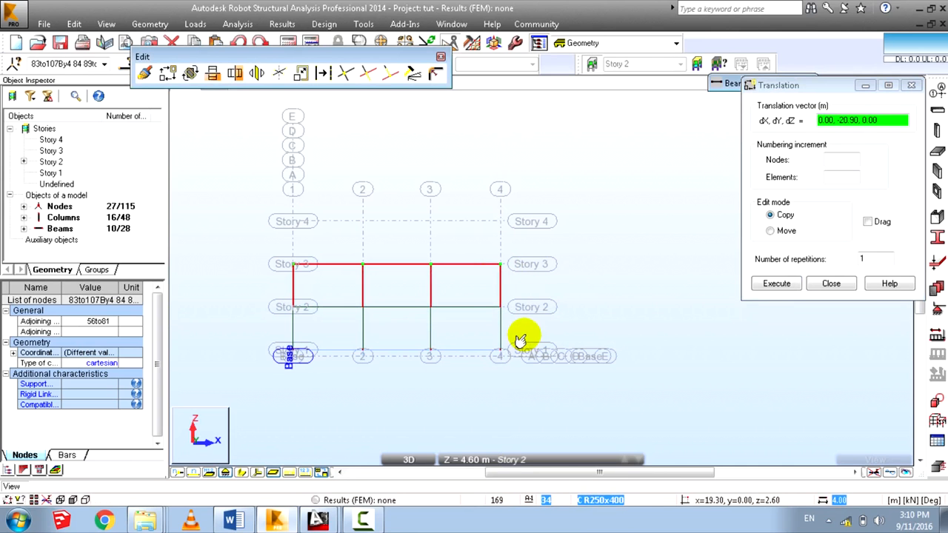
pyautogui.click(869, 222)
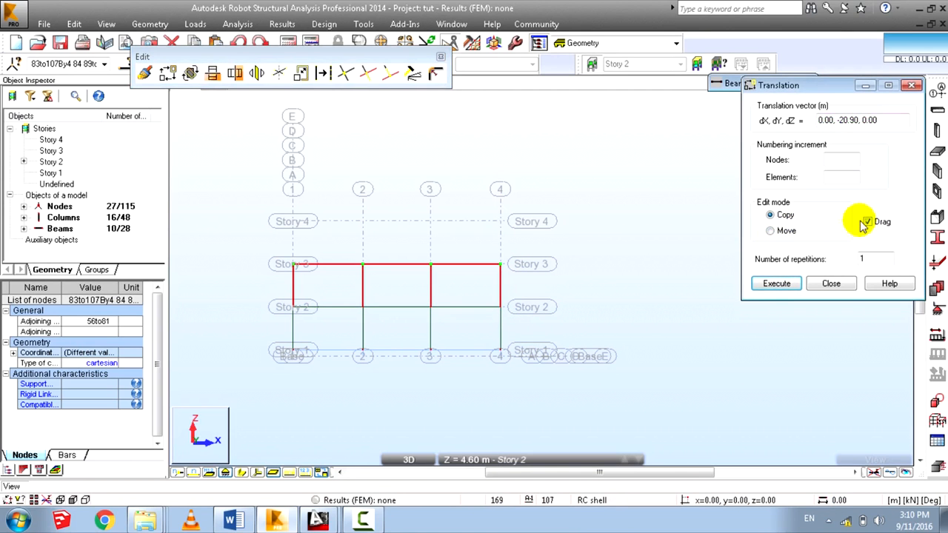
pyautogui.click(501, 306)
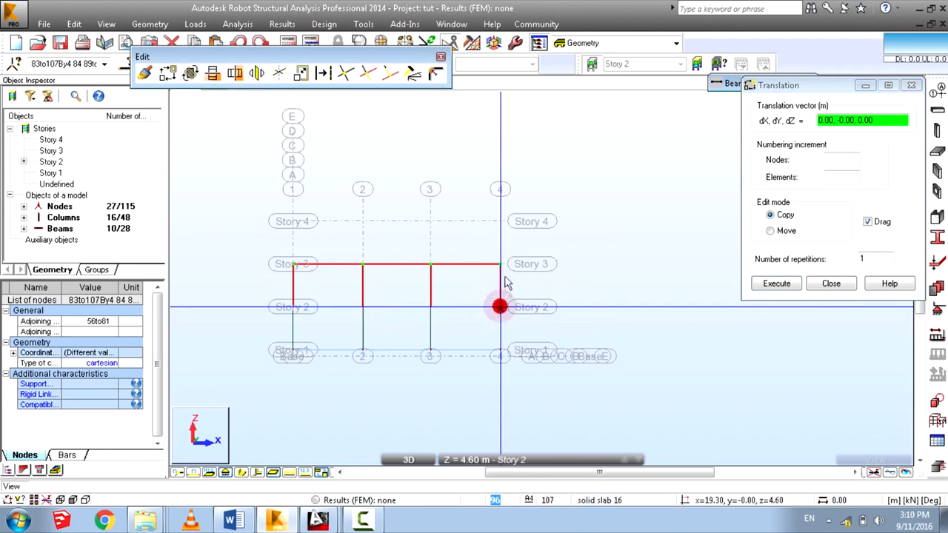
pyautogui.click(869, 222)
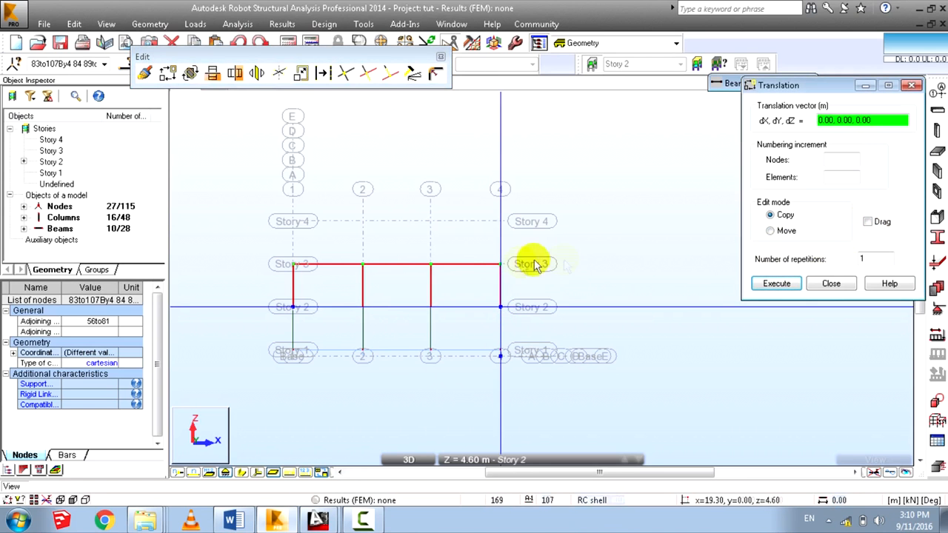
pyautogui.press('Escape')
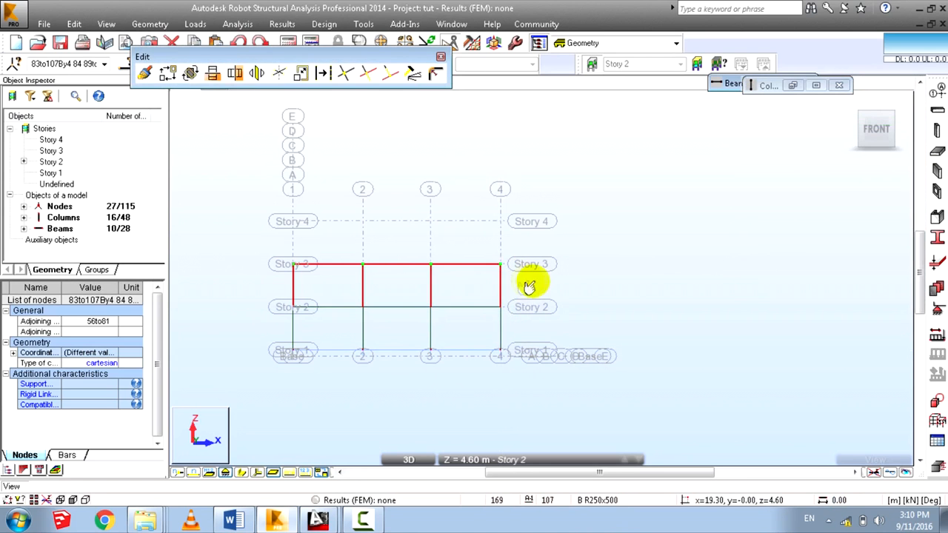
# Try again to translate a copy of the selected members to Story 4 by picking Story 2 and Story 3 reference points.
pyautogui.click(191, 74)
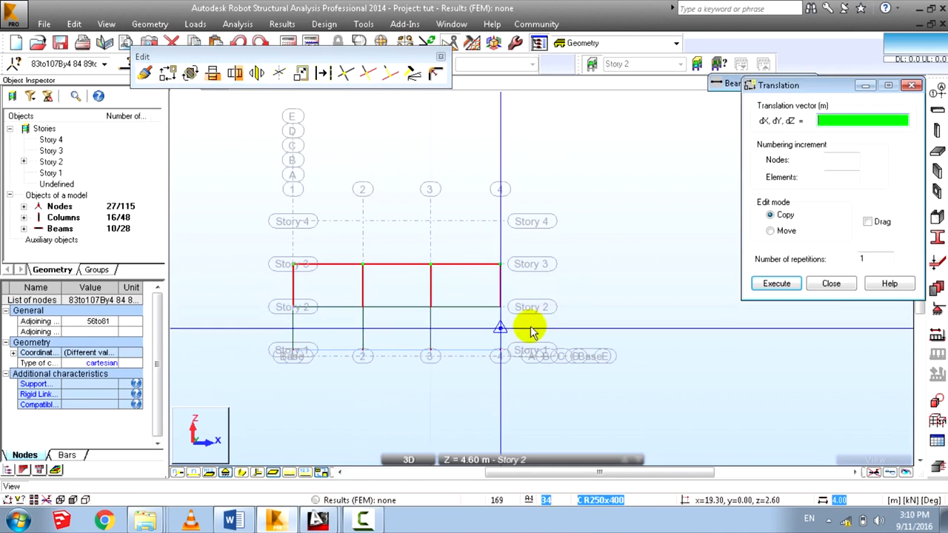
pyautogui.click(500, 267)
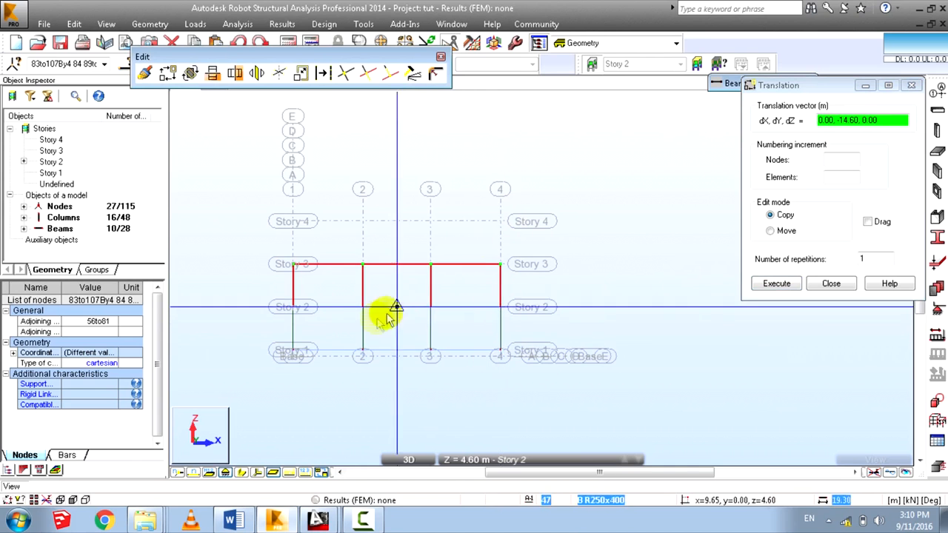
pyautogui.click(292, 308)
pyautogui.click(292, 265)
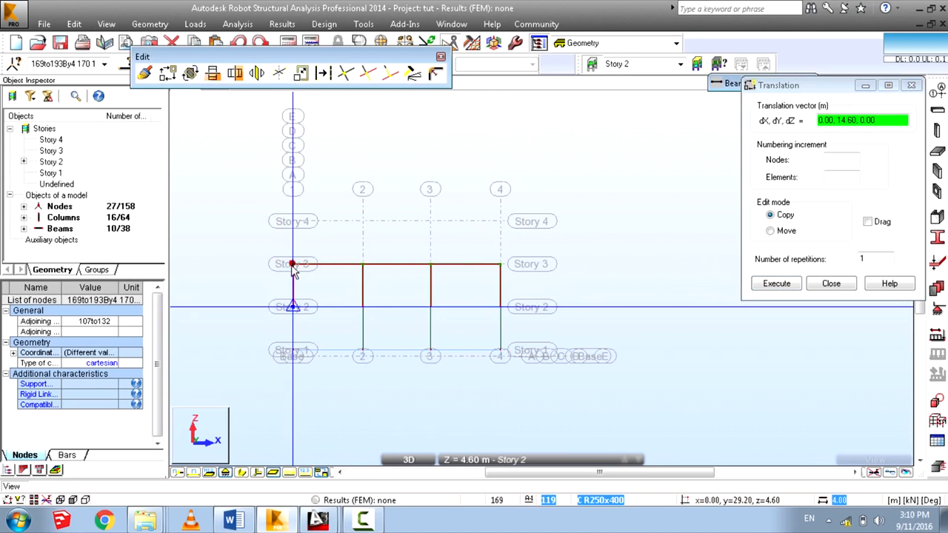
# Return to selection mode, clear the selection, and window-select the columns and beams between Story 2 and Story 3.
pyautogui.moveTo(372, 279); pyautogui.dragTo(335, 287, button='middle')
pyautogui.rightClick(372, 176)
pyautogui.click(387, 197)
pyautogui.click(522, 211)
pyautogui.moveTo(550, 221); pyautogui.dragTo(173, 301)
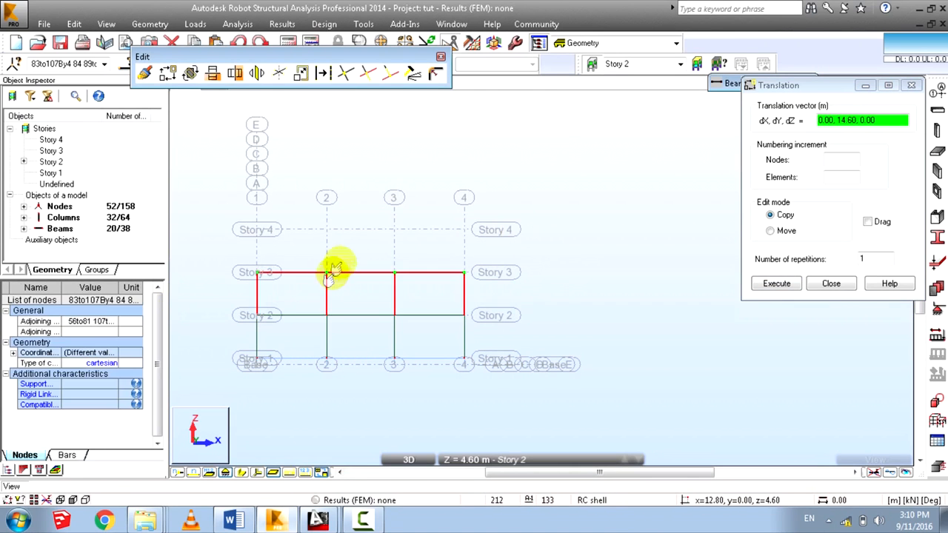
# Try the translation with Story 3 as the working level and decline applying it to the whole structure.
pyautogui.moveTo(285, 161); pyautogui.dragTo(321, 169, button='middle')
pyautogui.click(170, 75)
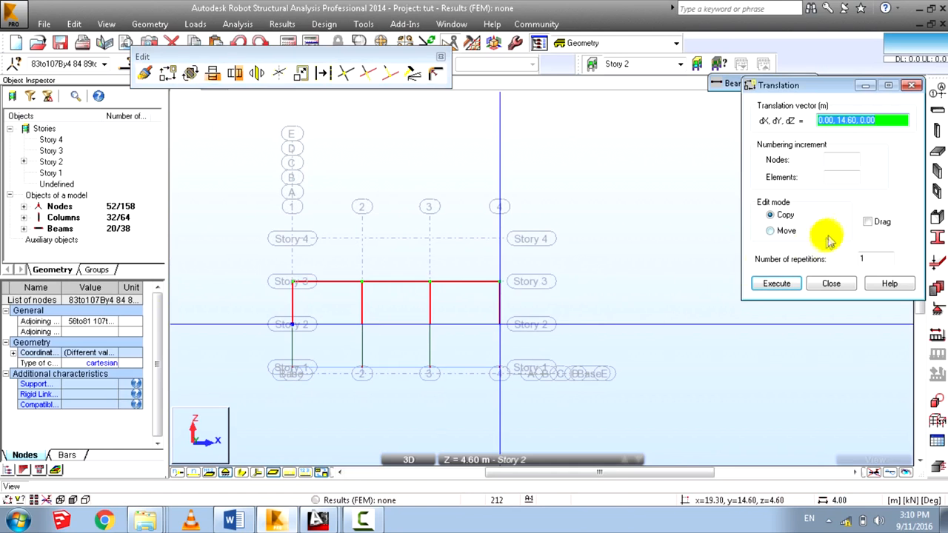
pyautogui.click(502, 326)
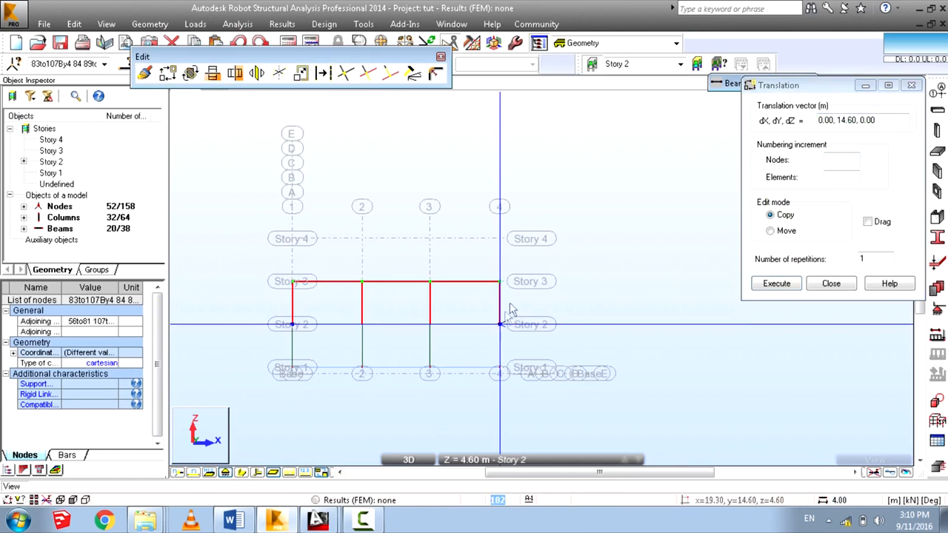
pyautogui.click(474, 461)
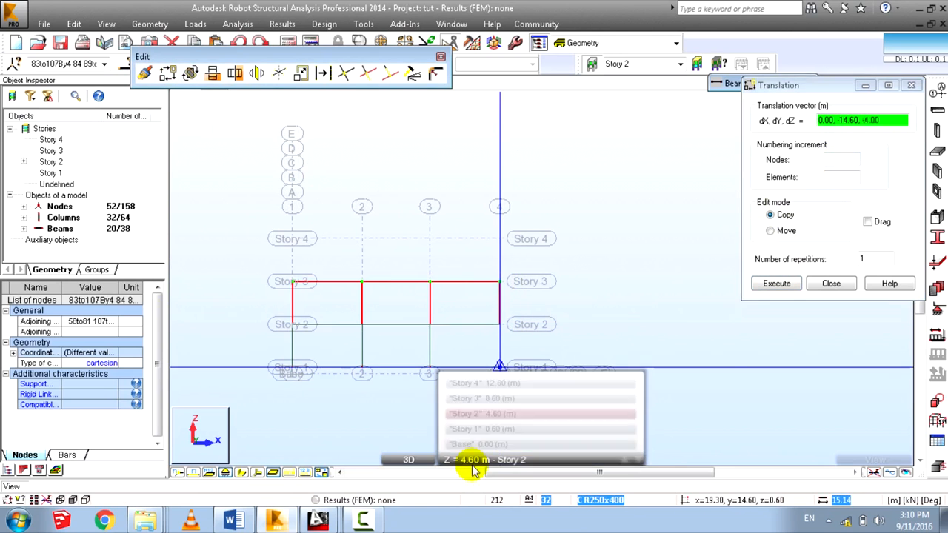
pyautogui.click(495, 397)
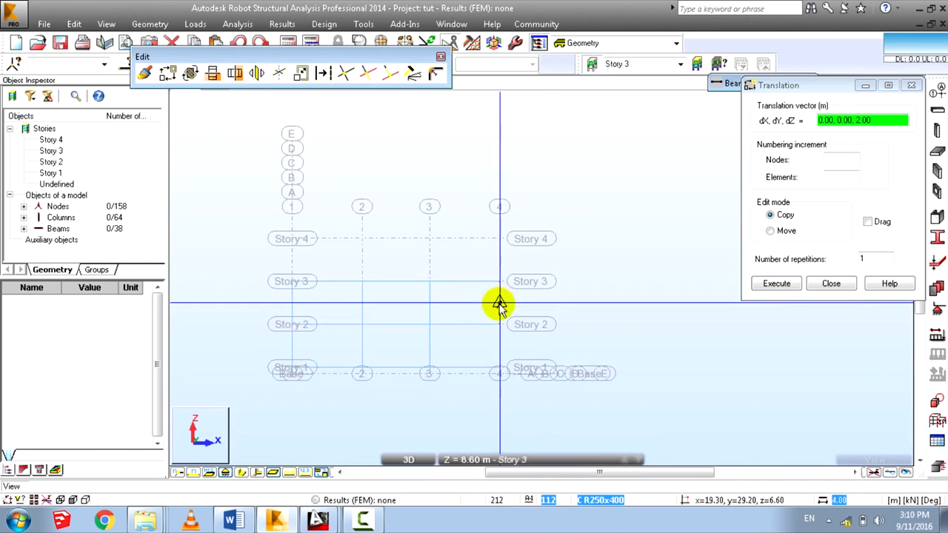
pyautogui.click(499, 282)
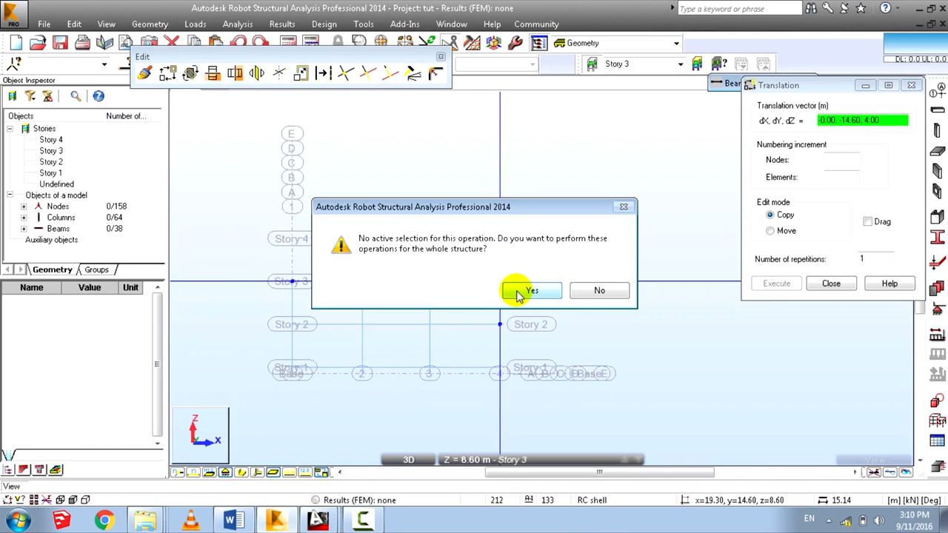
pyautogui.click(603, 290)
# Set the working level back to Story 2, leave the translation, and reselect the columns and beams below Story 3.
pyautogui.click(474, 460)
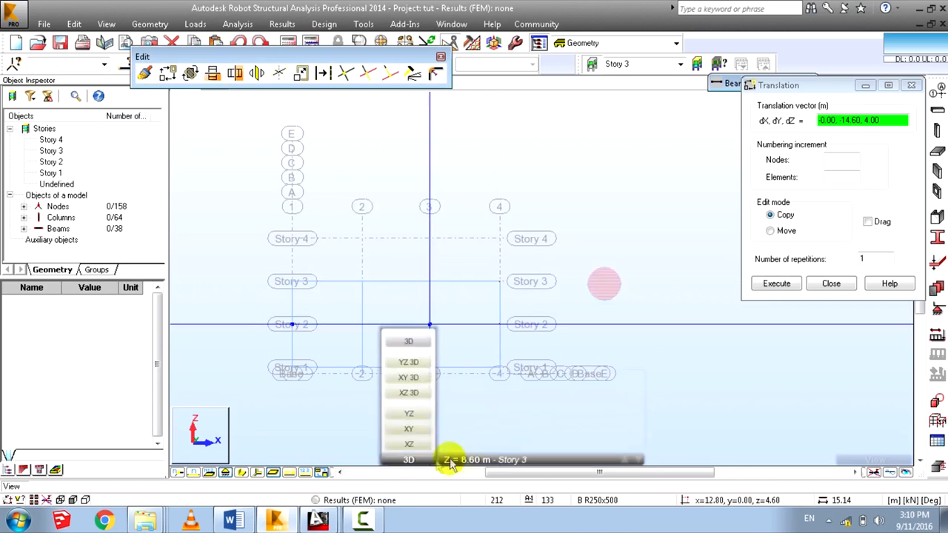
pyautogui.click(518, 408)
pyautogui.rightClick(662, 269)
pyautogui.click(673, 290)
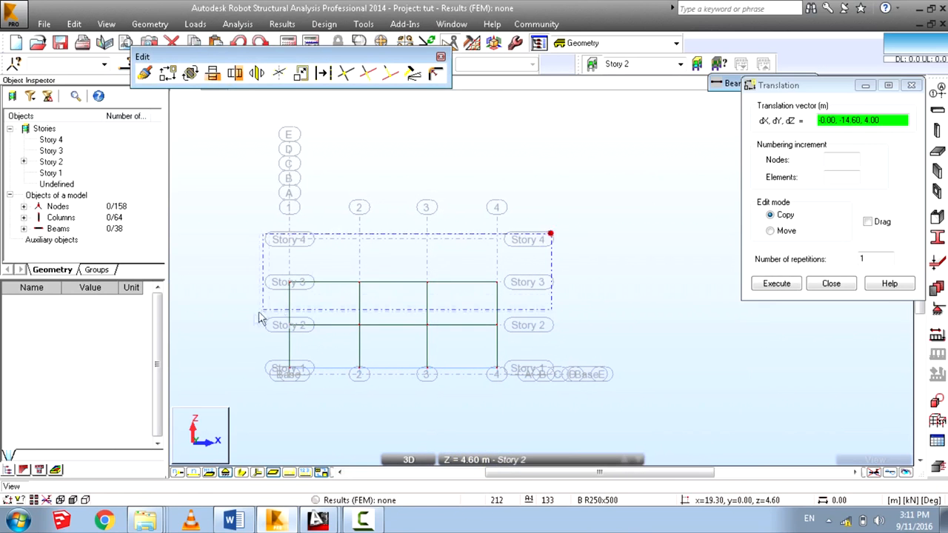
pyautogui.moveTo(259, 316); pyautogui.dragTo(251, 305)
# Try to define the copy vector from the axis 4 node at Story 2 to Story 3 in the front view.
pyautogui.click(180, 76)
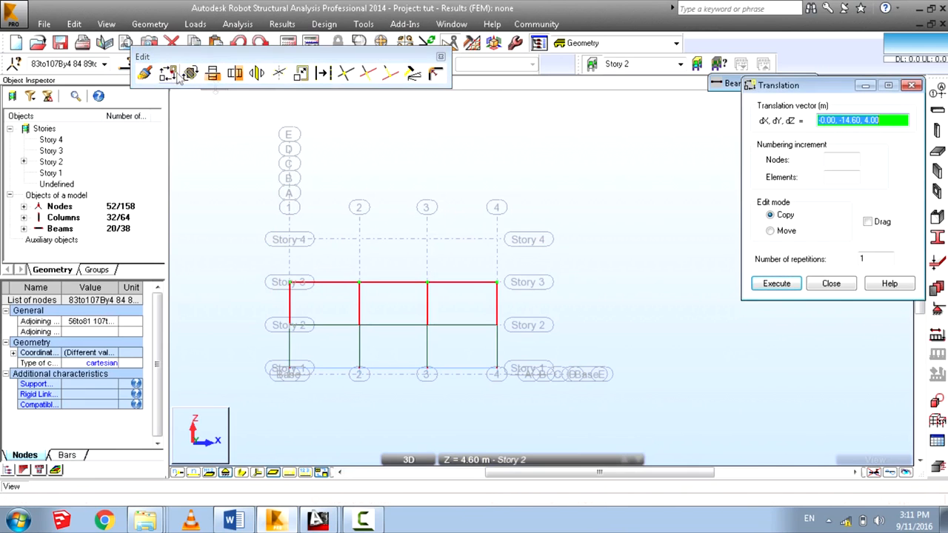
pyautogui.click(836, 160)
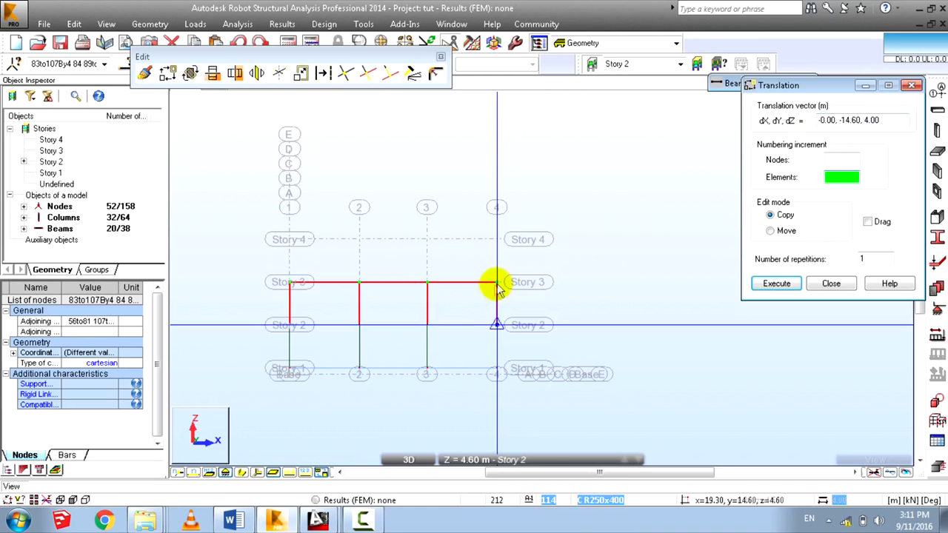
pyautogui.click(878, 122)
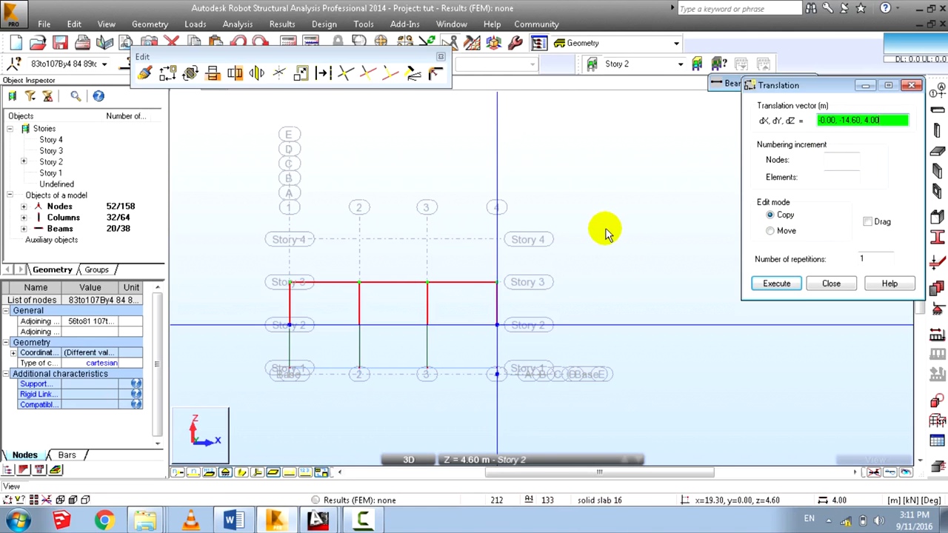
pyautogui.click(168, 73)
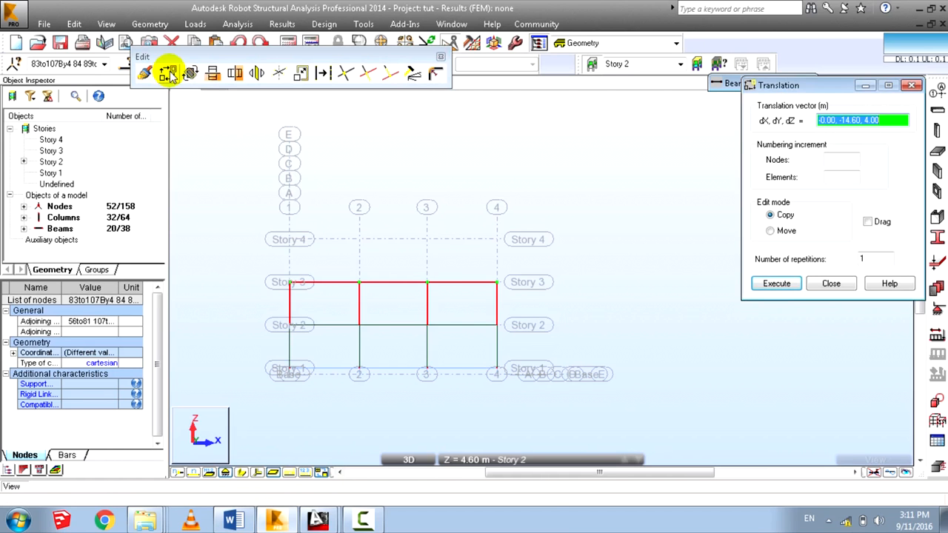
pyautogui.click(497, 325)
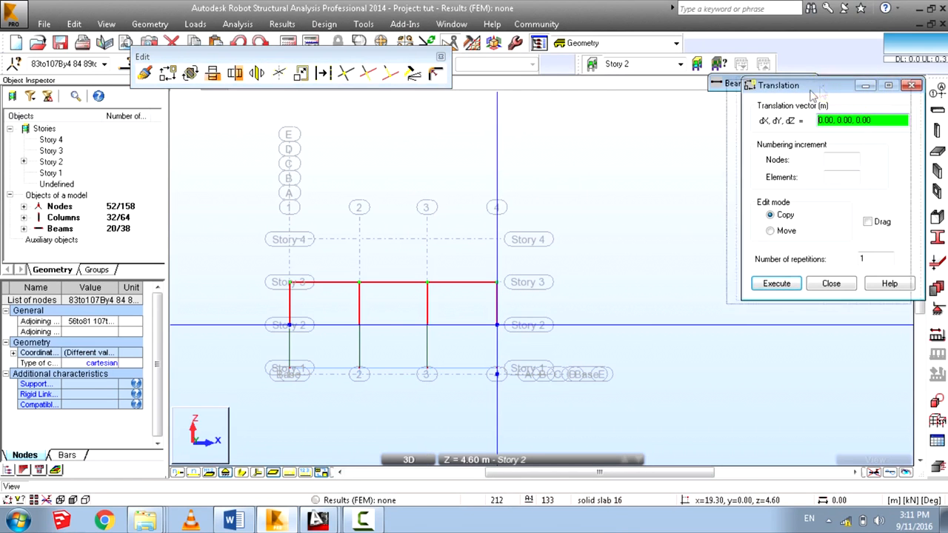
pyautogui.moveTo(829, 86); pyautogui.dragTo(686, 150)
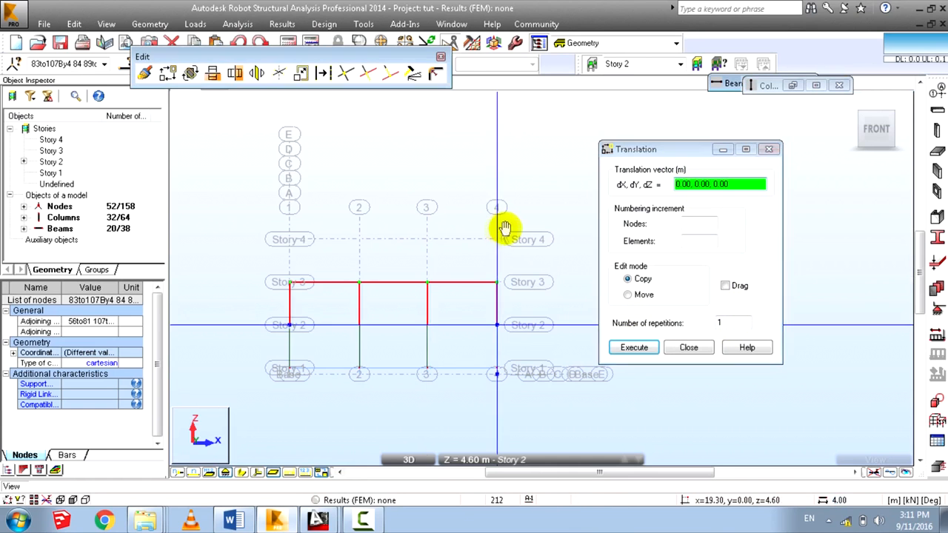
pyautogui.moveTo(504, 227); pyautogui.dragTo(522, 223, button='middle')
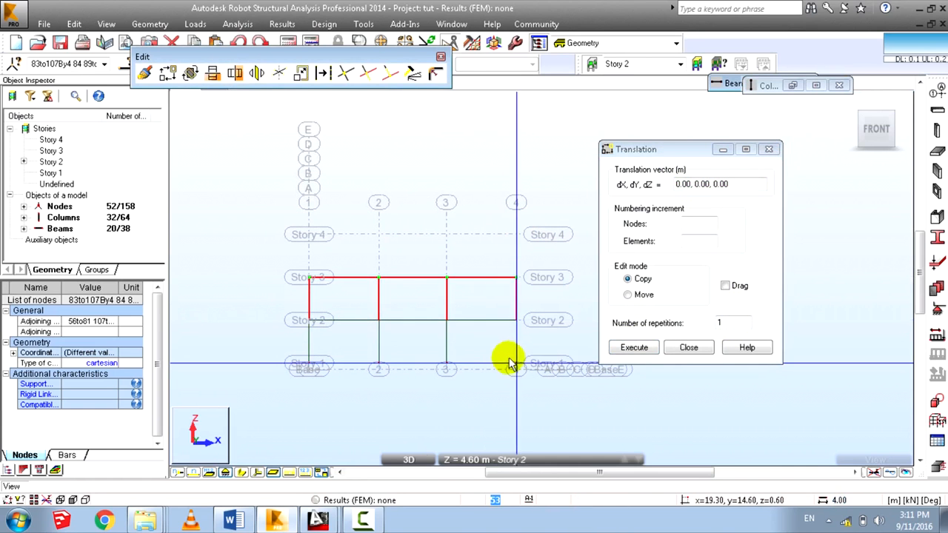
pyautogui.click(514, 287)
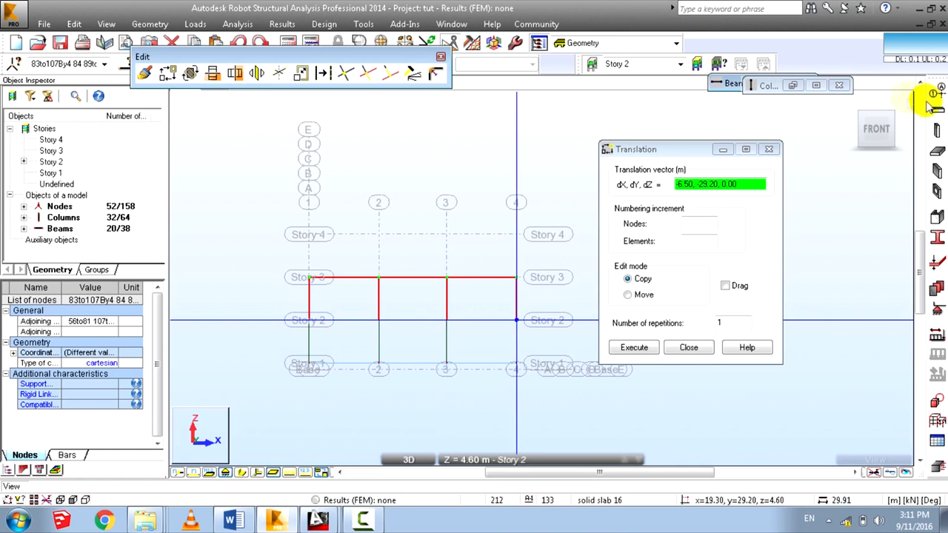
# Switch to the 3D view, leave point picking, and undo the misplaced copy of the columns and beams.
pyautogui.click(850, 103)
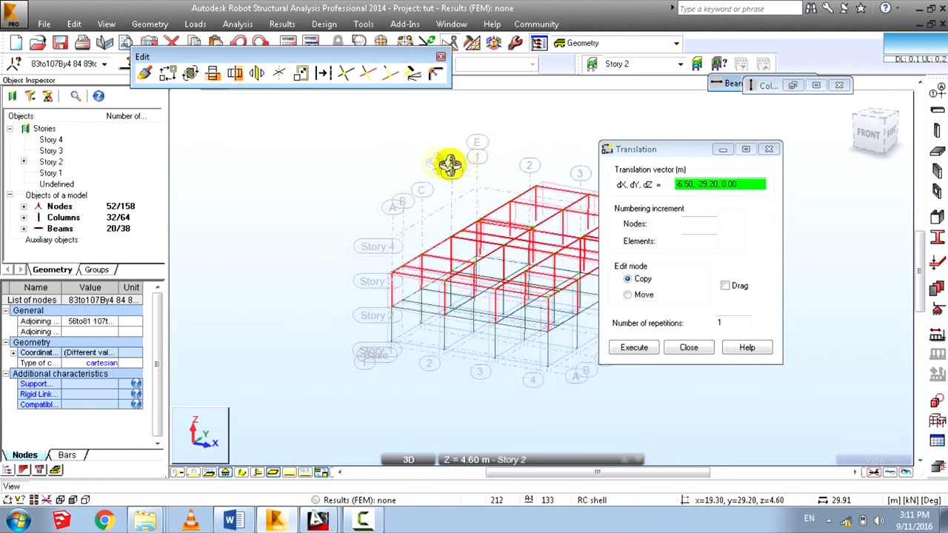
pyautogui.scroll(-2, 415, 191)
pyautogui.keyDown('shift'); pyautogui.moveTo(414, 190); pyautogui.dragTo(507, 137, button='middle'); pyautogui.keyUp('shift')
pyautogui.rightClick(507, 137)
pyautogui.click(513, 161)
pyautogui.hotkey('ctrl', 'z')
pyautogui.scroll(1, 351, 263)
pyautogui.scroll(5, 363, 261)
pyautogui.scroll(-3, 392, 274)
# Copy the selected Story 3 columns and beams up to Story 4 with a translation vector of 0.00, 0.00, 4.
pyautogui.click(682, 267)
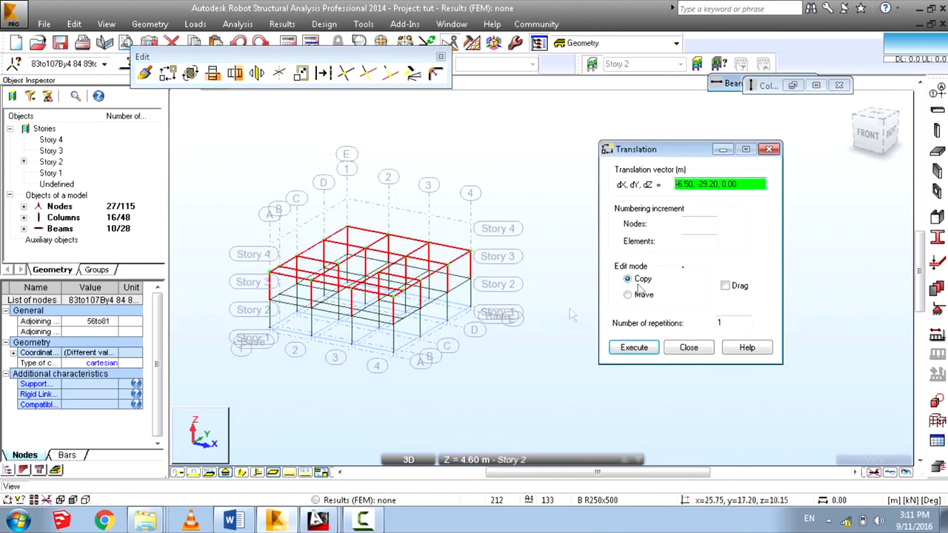
pyautogui.click(478, 278)
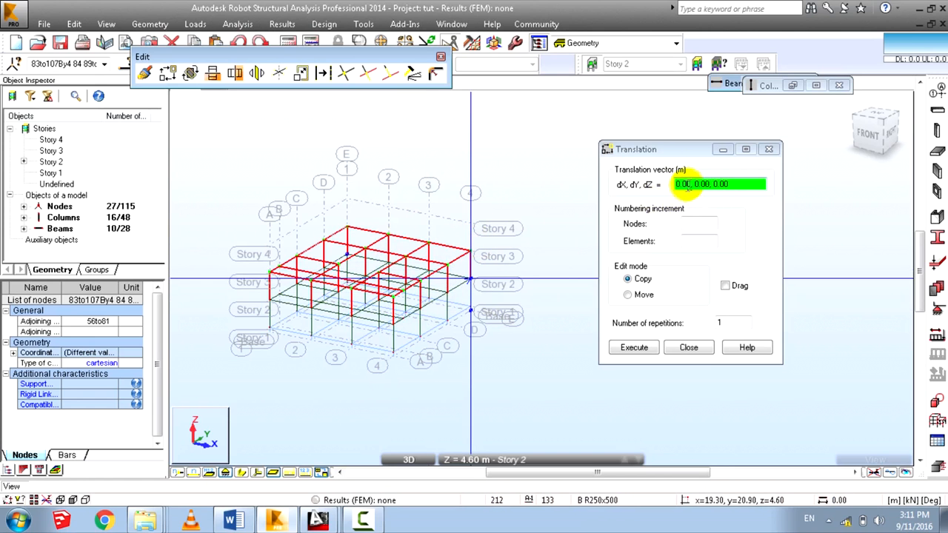
pyautogui.moveTo(693, 187); pyautogui.dragTo(659, 185)
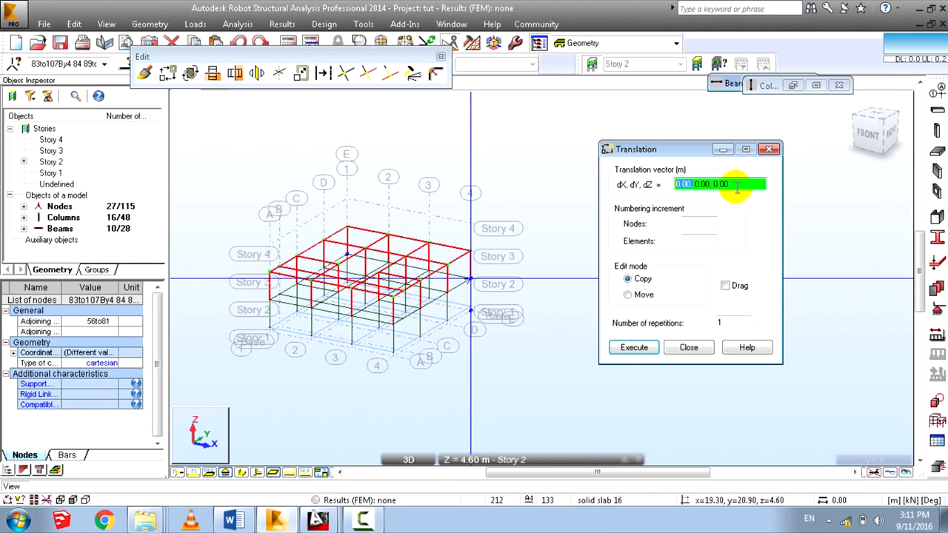
pyautogui.doubleClick(731, 185)
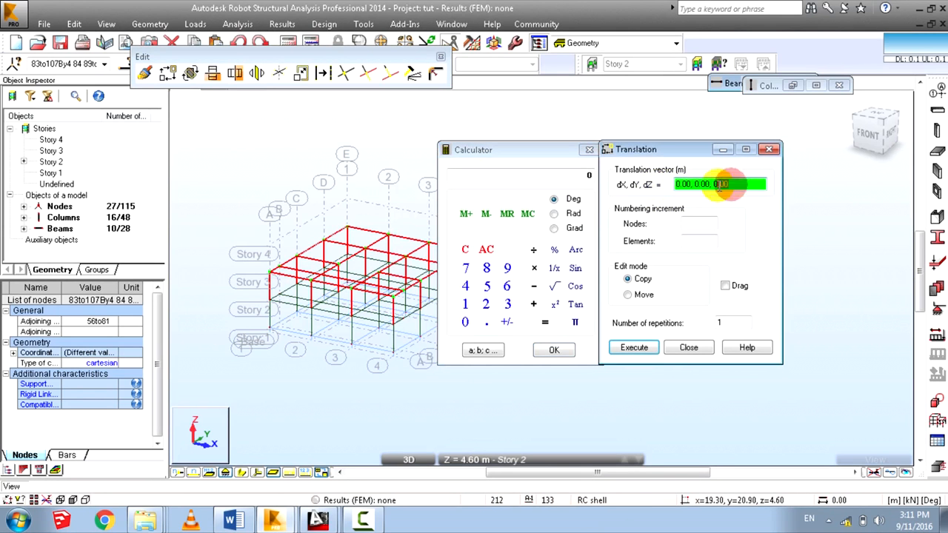
pyautogui.press('Return')
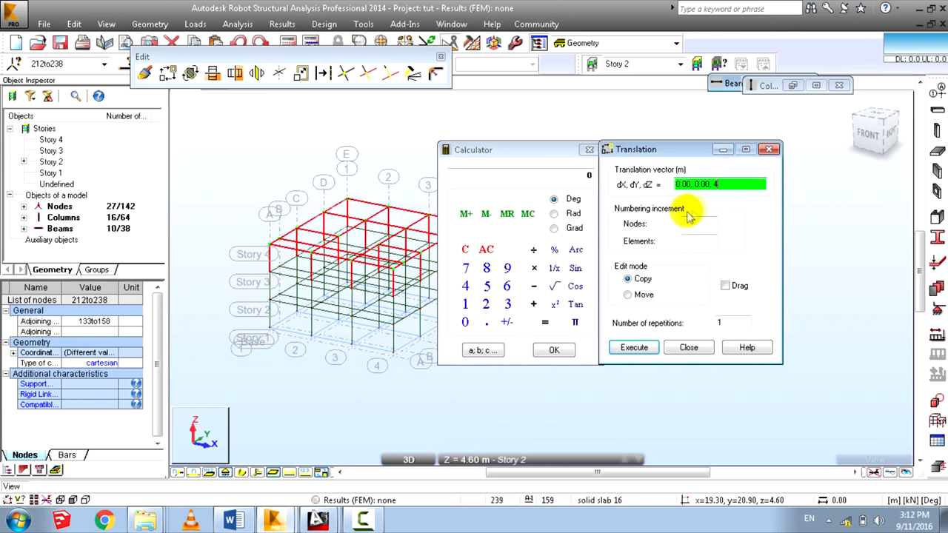
# Close the calculator and the Translation dialog, return to selection mode, and clear the selection.
pyautogui.click(592, 151)
pyautogui.scroll(2, 394, 280)
pyautogui.scroll(-1, 383, 288)
pyautogui.moveTo(296, 288); pyautogui.dragTo(288, 309, button='middle')
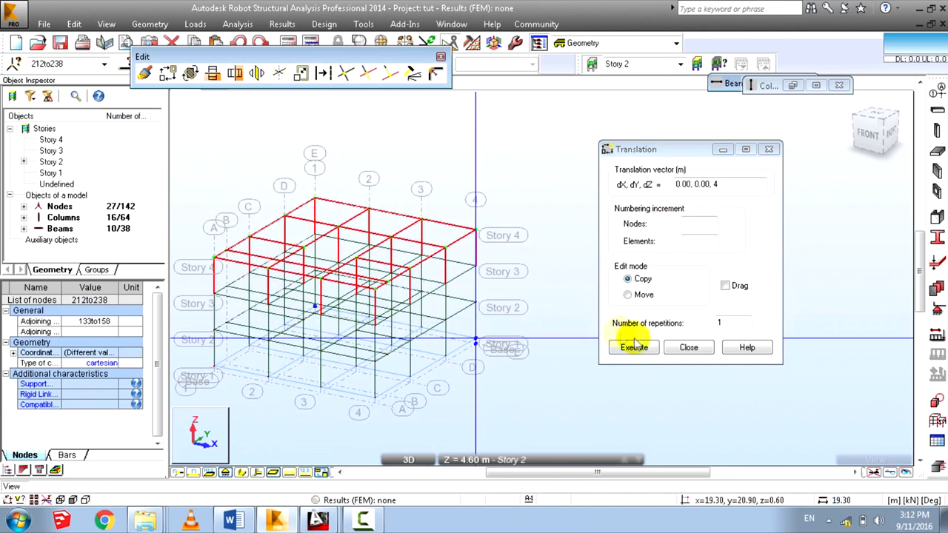
pyautogui.click(665, 348)
pyautogui.moveTo(426, 281); pyautogui.dragTo(514, 277, button='middle')
pyautogui.rightClick(617, 226)
pyautogui.click(630, 251)
pyautogui.click(795, 194)
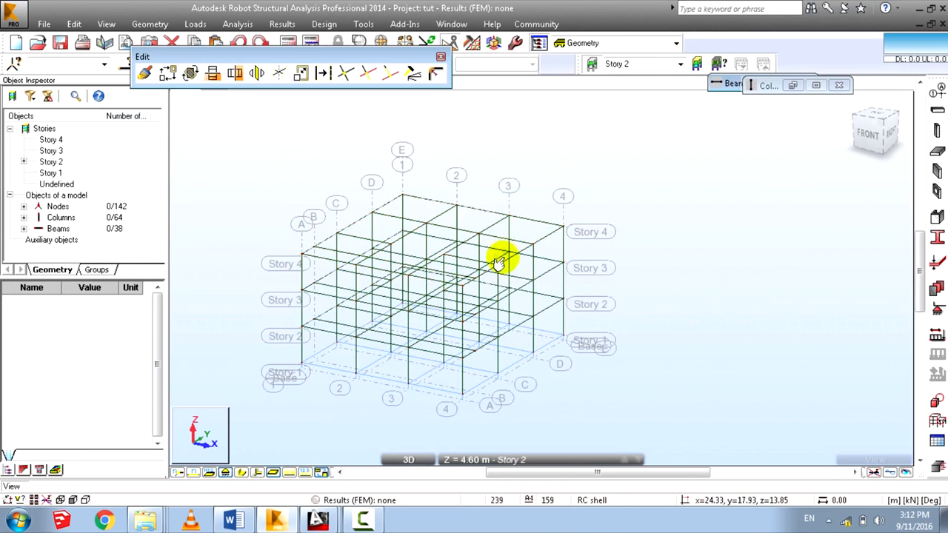
# Undo the copies of the columns and beams on Story 4 and Story 3.
pyautogui.moveTo(498, 263); pyautogui.dragTo(493, 261, button='middle')
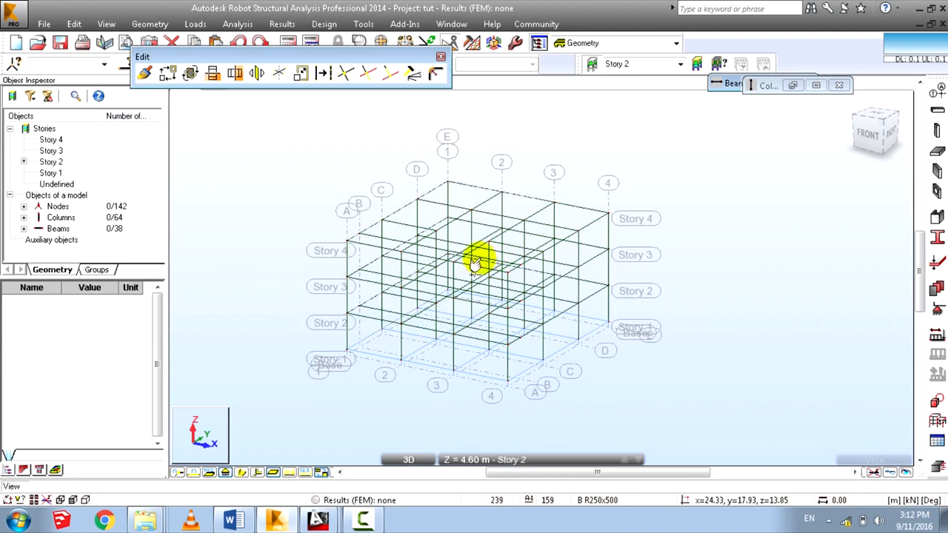
pyautogui.hotkey('ctrl', 'z')
pyautogui.hotkey('ctrl', 'z')
pyautogui.moveTo(743, 266); pyautogui.dragTo(699, 271, button='middle')
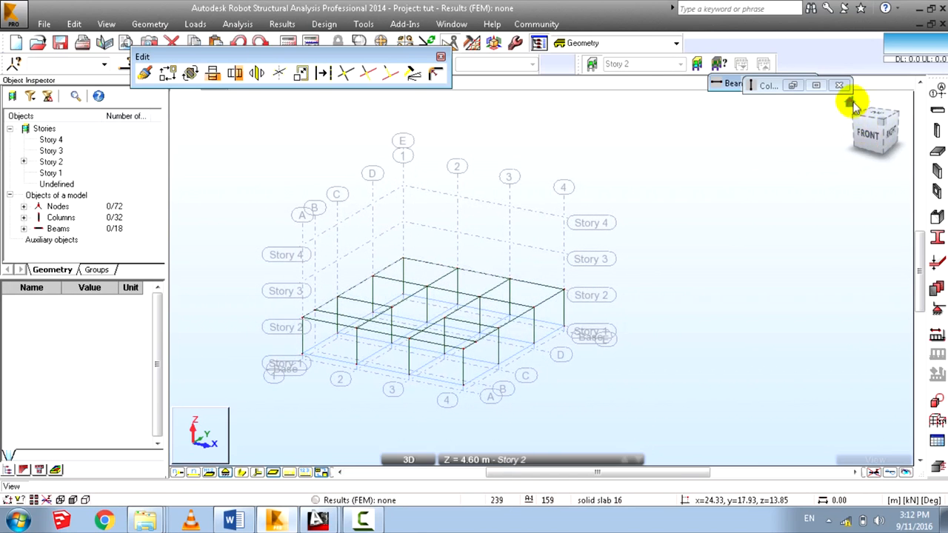
# Make Story 1 at 0.60 m the active story and close the Edit toolbar.
pyautogui.scroll(4, 567, 313)
pyautogui.click(505, 460)
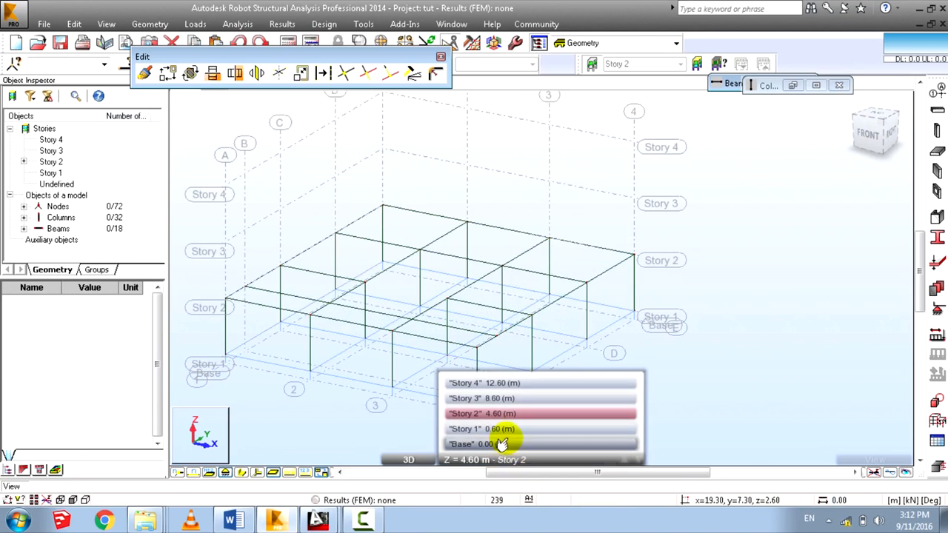
pyautogui.click(509, 431)
pyautogui.scroll(-2, 508, 269)
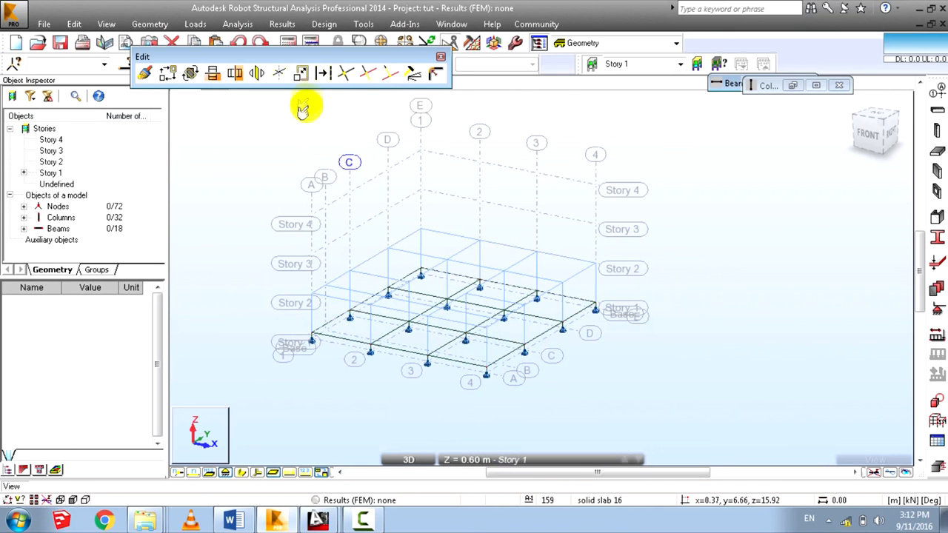
pyautogui.click(439, 57)
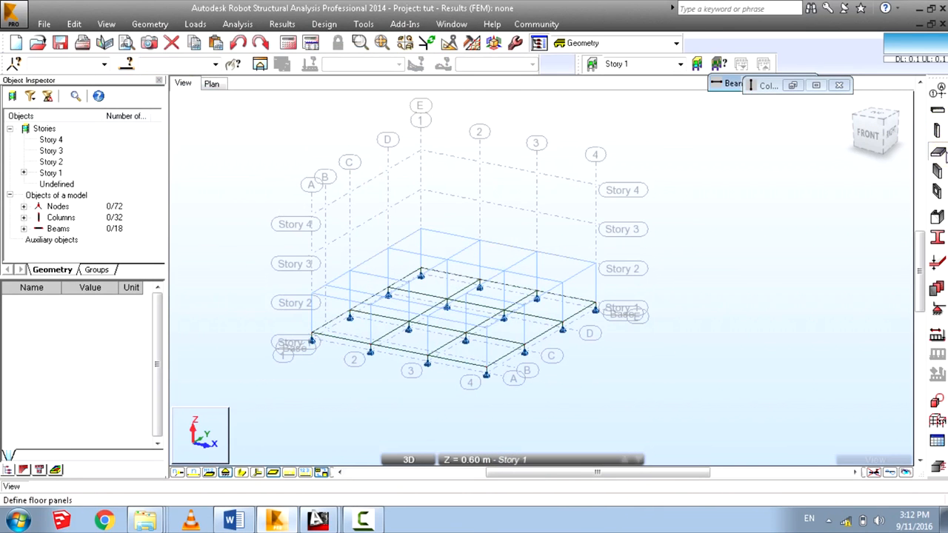
# Define a constant 200 mm floor thickness labelled solid slab 200, with moment of inertia reduction 0.01 and material CONCR_8.
pyautogui.click(936, 129)
pyautogui.click(844, 137)
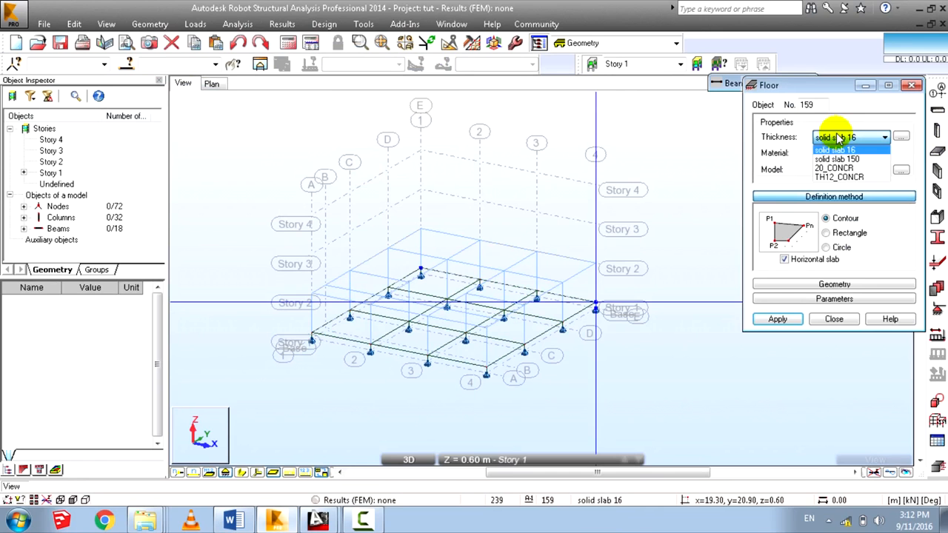
pyautogui.click(845, 139)
pyautogui.click(901, 137)
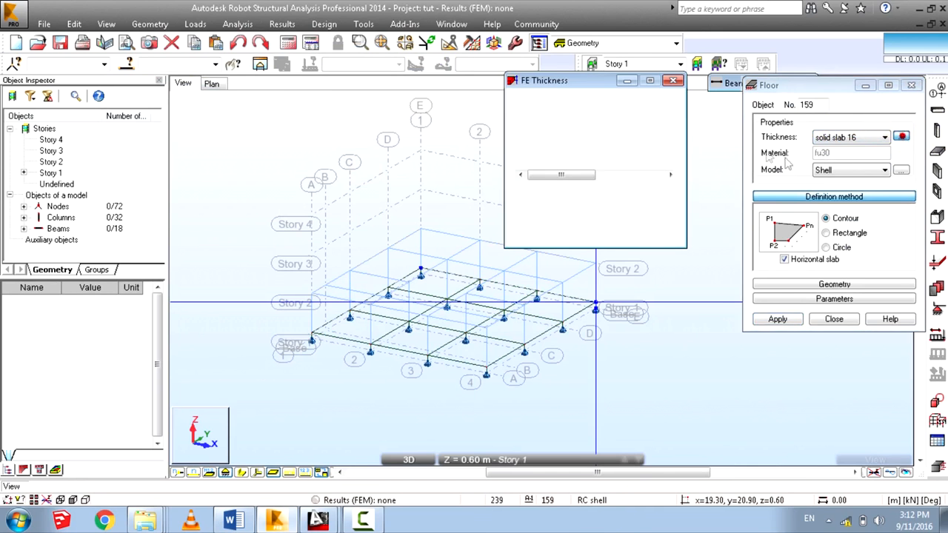
pyautogui.moveTo(762, 141); pyautogui.dragTo(721, 100)
pyautogui.click(789, 254)
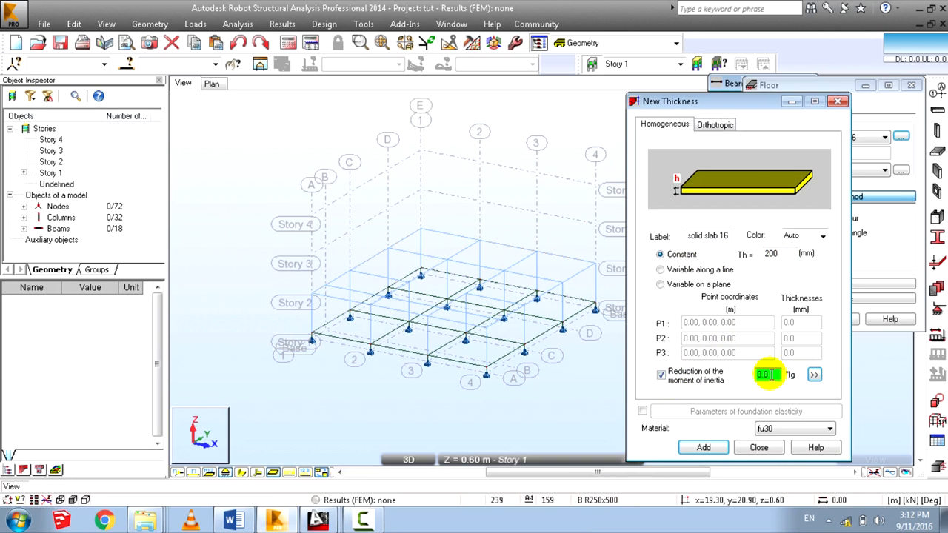
pyautogui.click(819, 430)
pyautogui.scroll(5, 770, 281)
pyautogui.click(762, 272)
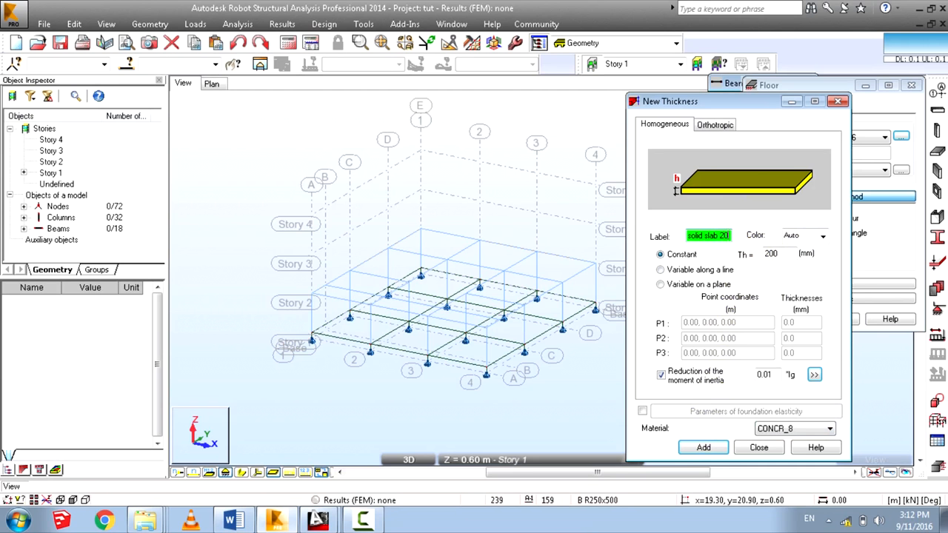
pyautogui.click(702, 447)
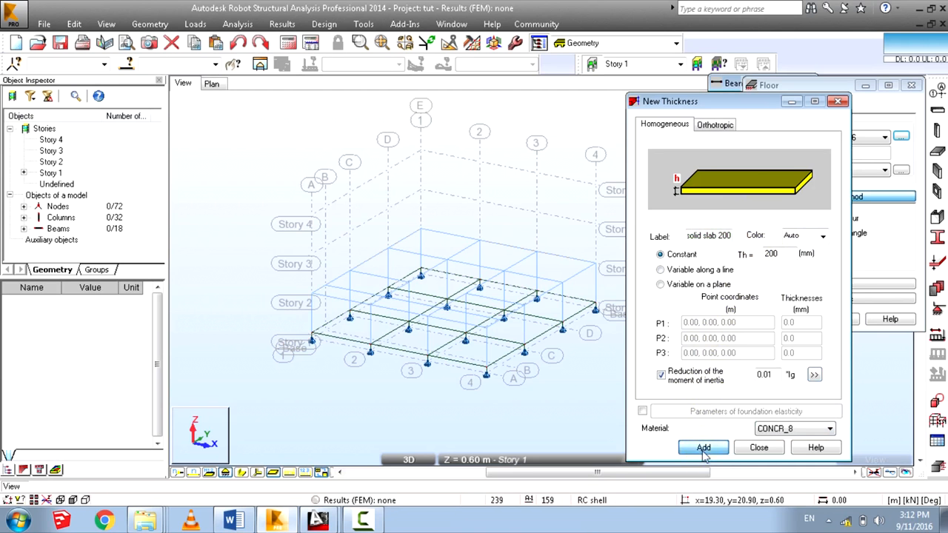
pyautogui.click(759, 447)
# Assign the solid slab 200 thickness to the new floor, choose the rectangle definition method, and move the Floor dialog aside.
pyautogui.click(859, 140)
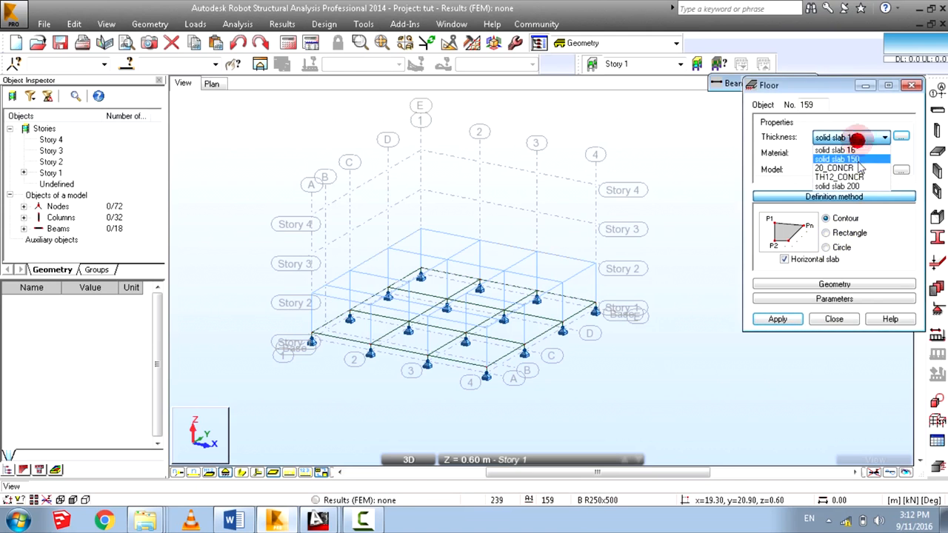
pyautogui.click(843, 186)
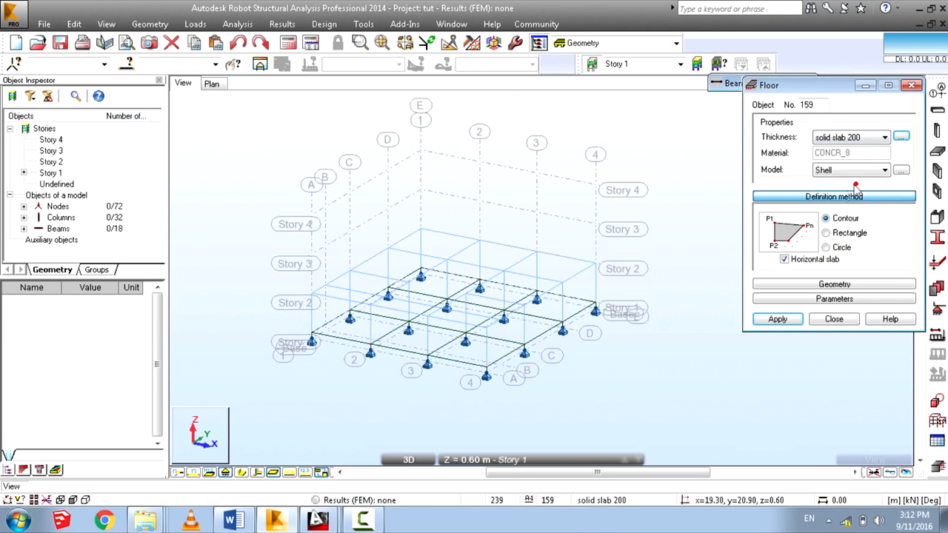
pyautogui.click(825, 232)
pyautogui.moveTo(807, 86); pyautogui.dragTo(797, 151)
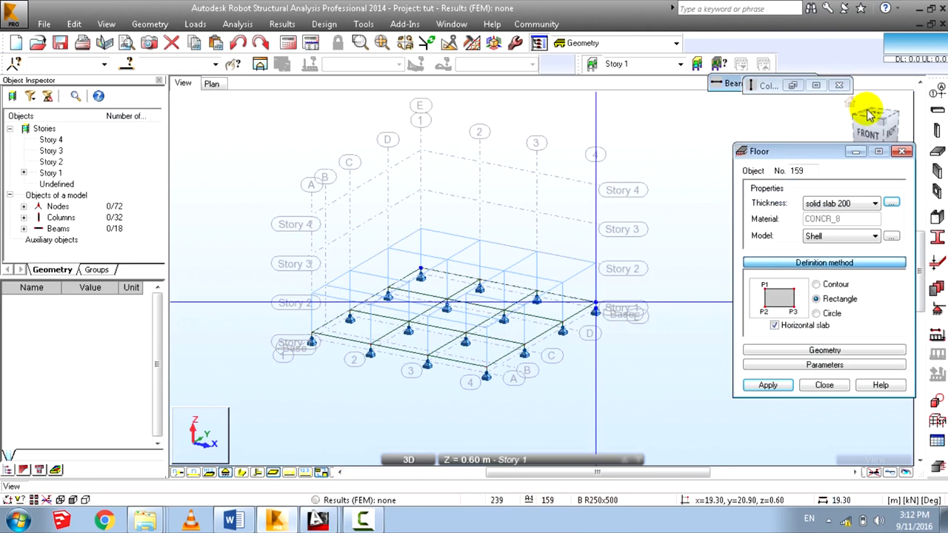
# In the plan view, draw a rectangular Story 1 floor slab covering axes 1 to 4 and A to E.
pyautogui.click(211, 83)
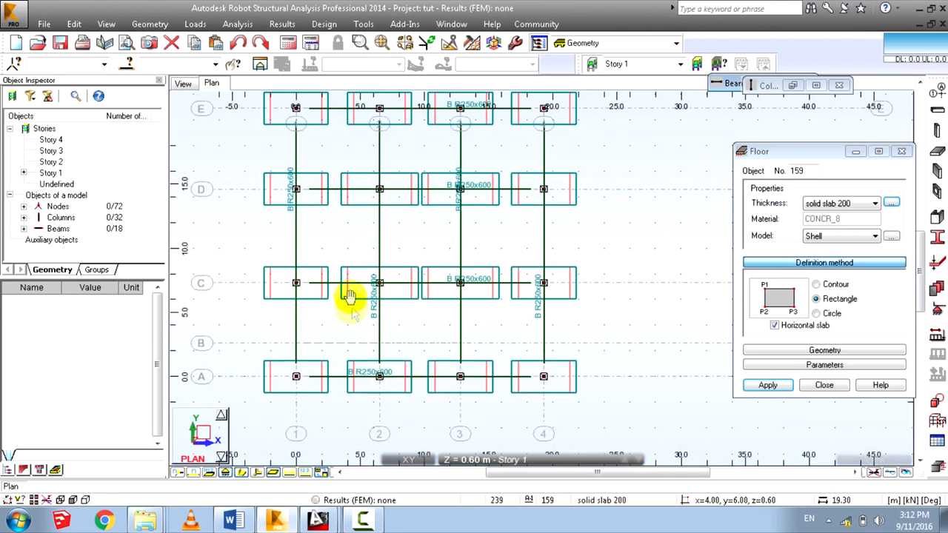
pyautogui.click(296, 376)
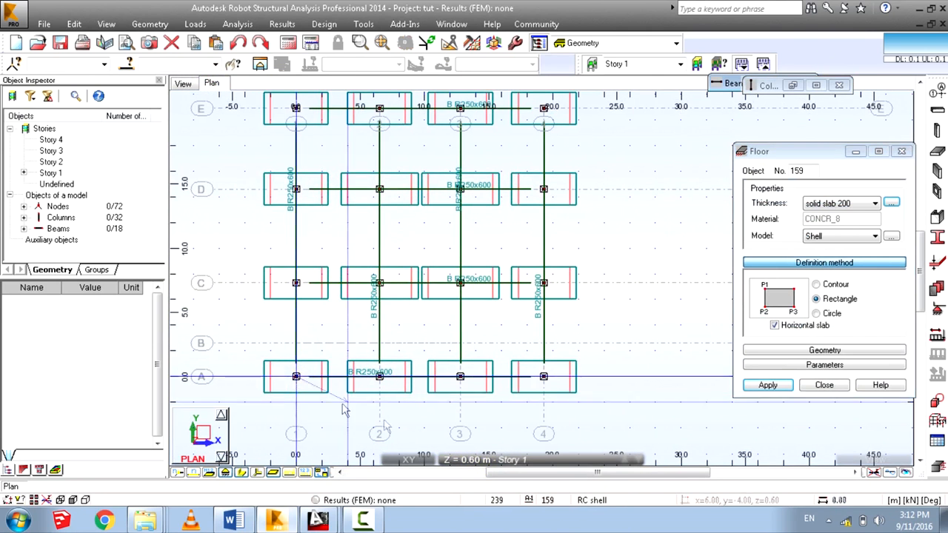
pyautogui.click(542, 378)
pyautogui.click(543, 377)
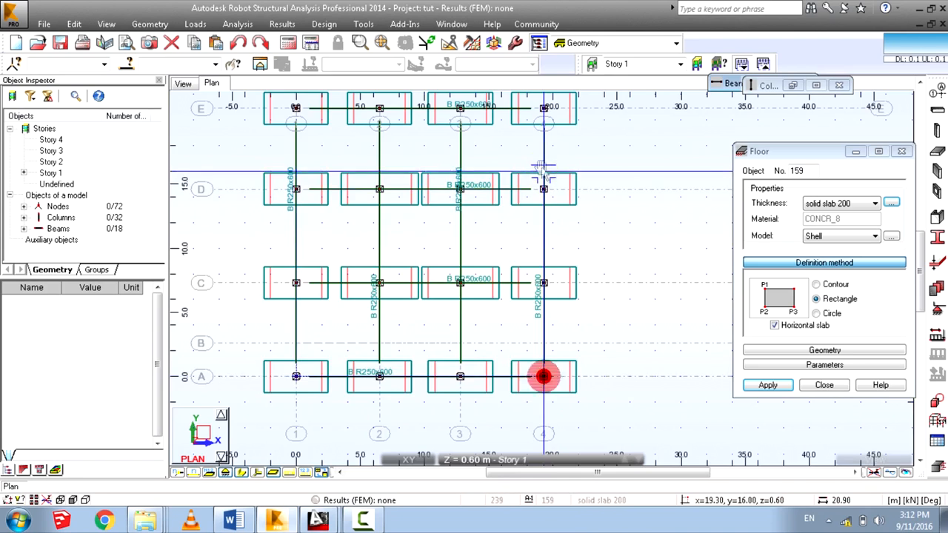
pyautogui.moveTo(556, 113); pyautogui.dragTo(560, 269, button='middle')
pyautogui.click(546, 268)
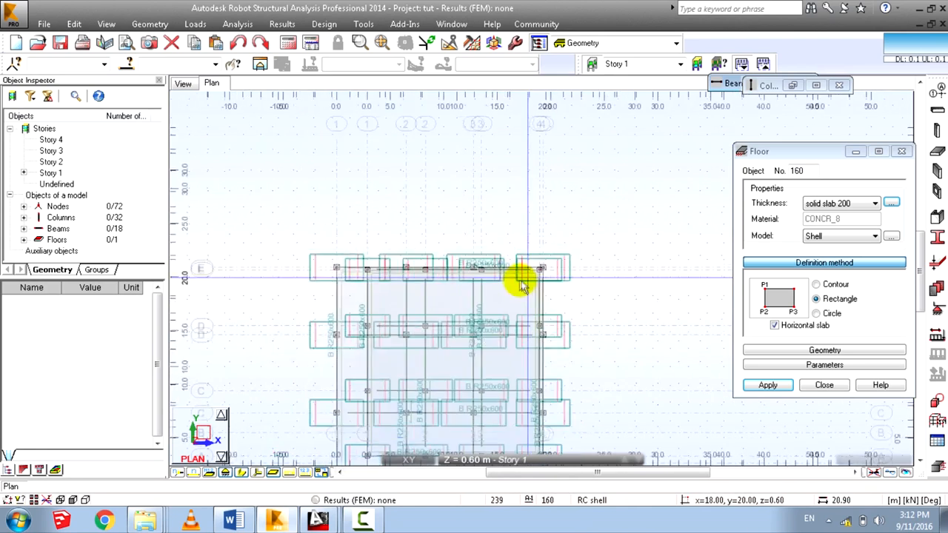
# Switch to Story 2 at 4.60 m and draw a rectangular floor slab covering axes 1 to 4 between A and C.
pyautogui.scroll(-3, 364, 168)
pyautogui.click(508, 460)
pyautogui.click(497, 416)
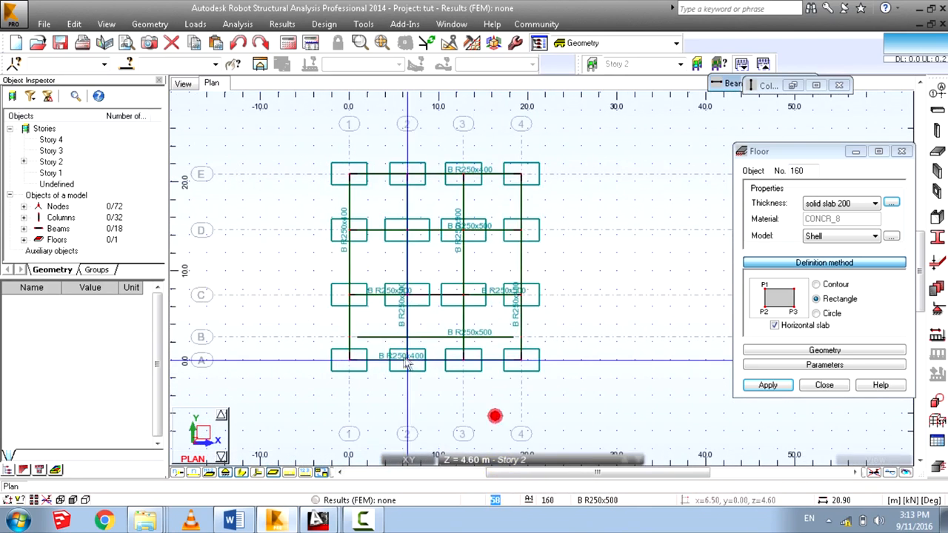
pyautogui.click(349, 363)
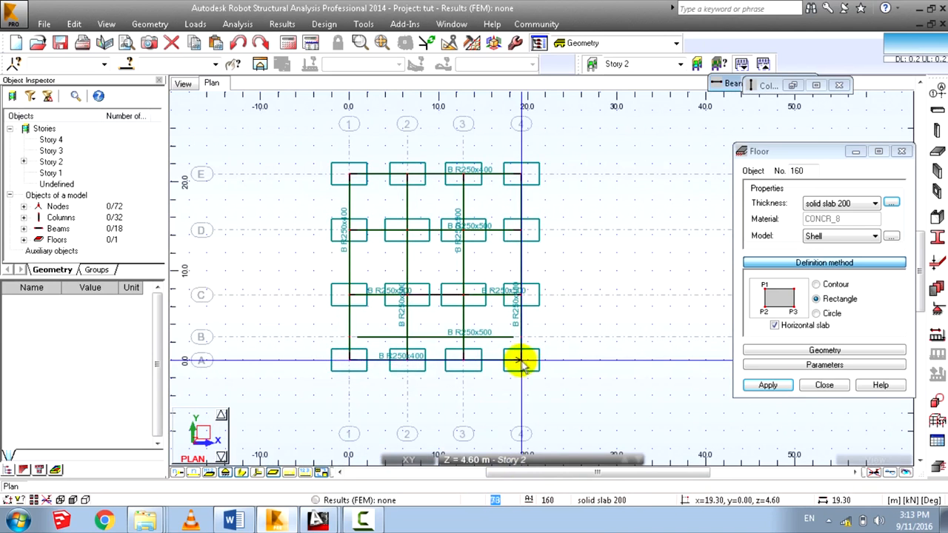
pyautogui.moveTo(521, 363); pyautogui.dragTo(527, 304)
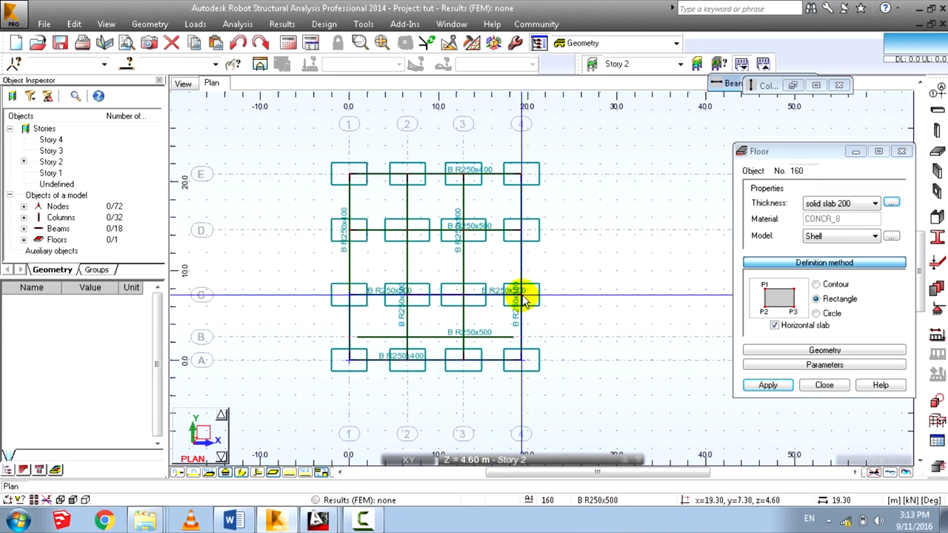
pyautogui.click(522, 295)
# Draw a rectangular Story 2 floor slab between axes 3 and 4, from axis C to axis E.
pyautogui.moveTo(462, 280); pyautogui.dragTo(448, 307, button='middle')
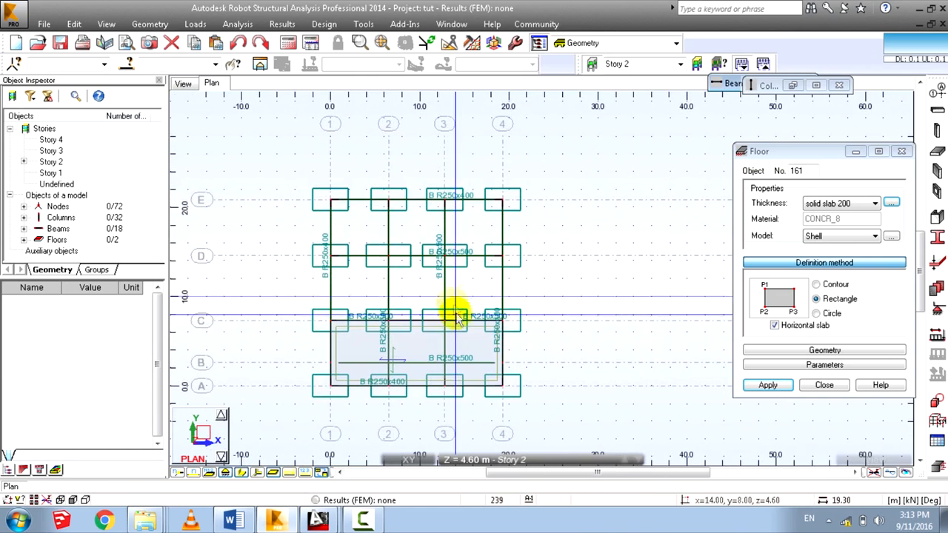
pyautogui.click(504, 323)
pyautogui.click(503, 198)
pyautogui.click(444, 202)
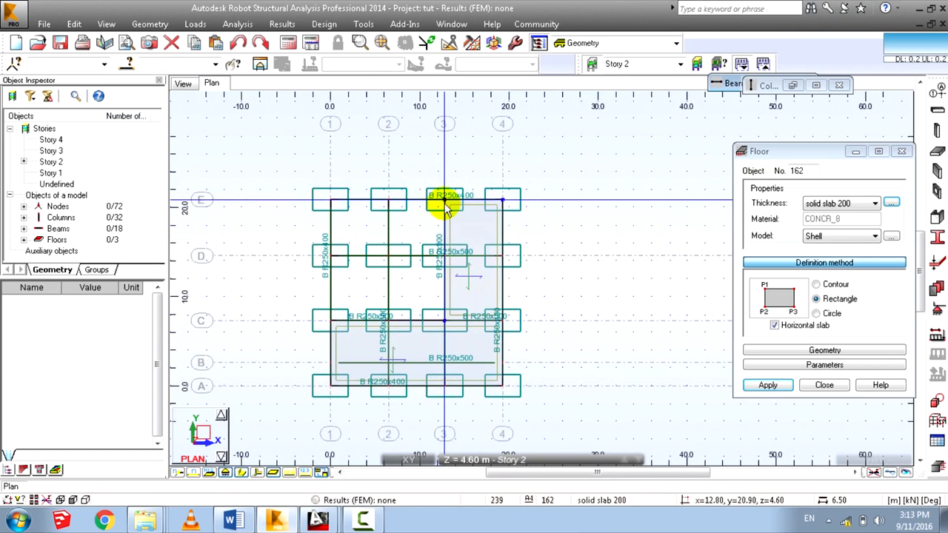
# Draw Story 2 floor slabs over axes 1 to 3 between D and E, and over axes 1 to 2 between C and D.
pyautogui.click(439, 201)
pyautogui.click(332, 200)
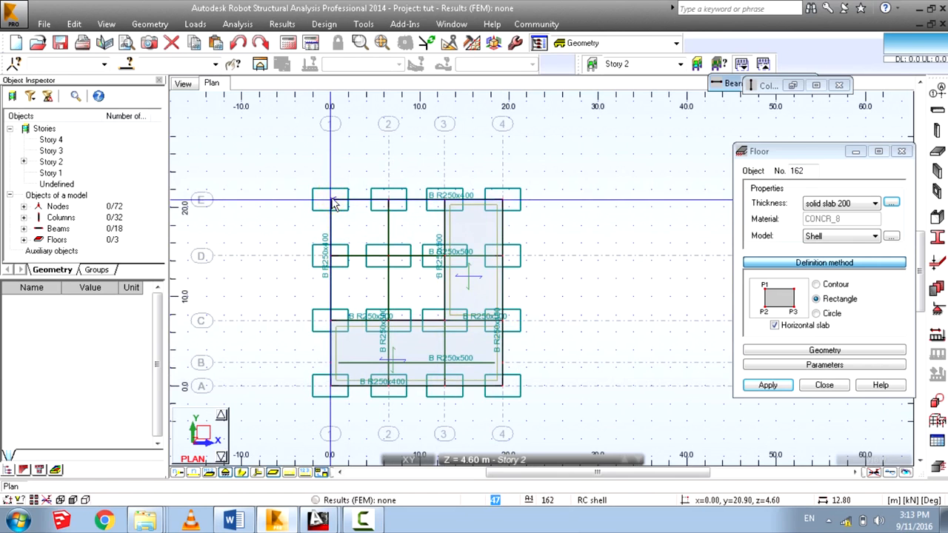
pyautogui.click(328, 255)
pyautogui.click(328, 256)
pyautogui.click(329, 319)
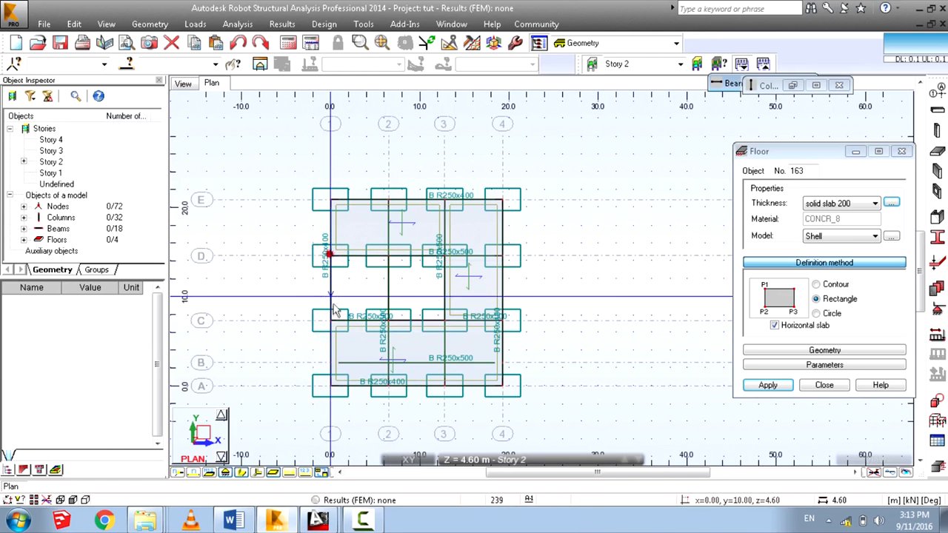
pyautogui.click(389, 320)
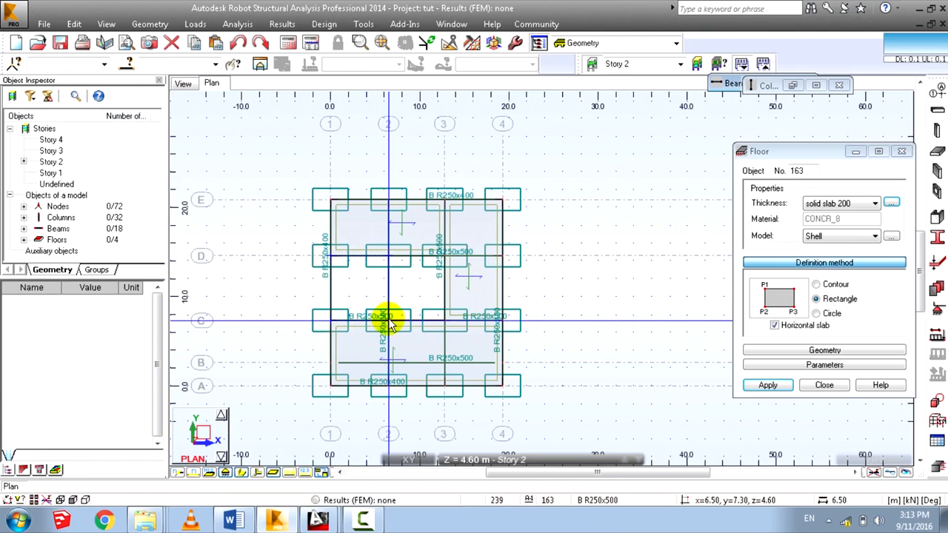
# Leave floor drawing and try to delete the node where axes 1 and B meet, choosing to delete only the selected bars.
pyautogui.scroll(2, 365, 295)
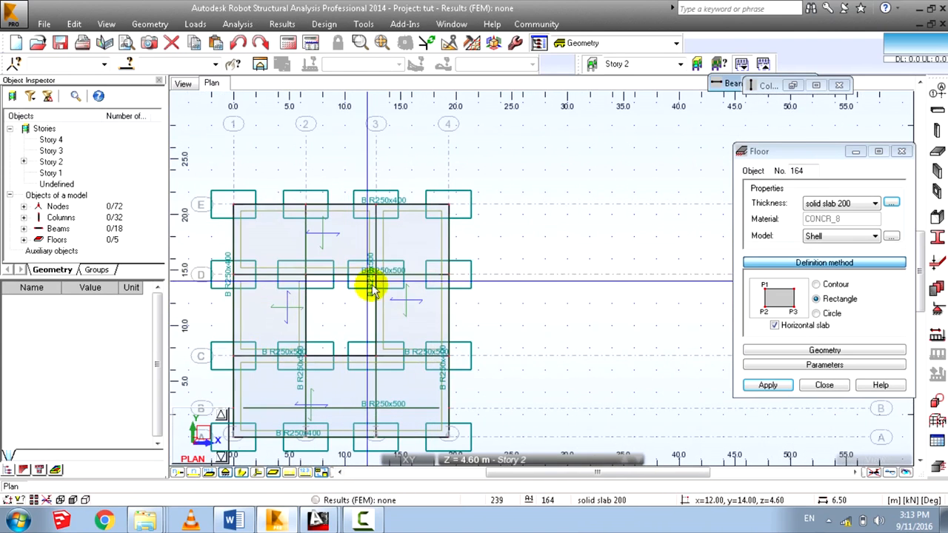
pyautogui.scroll(2, 391, 298)
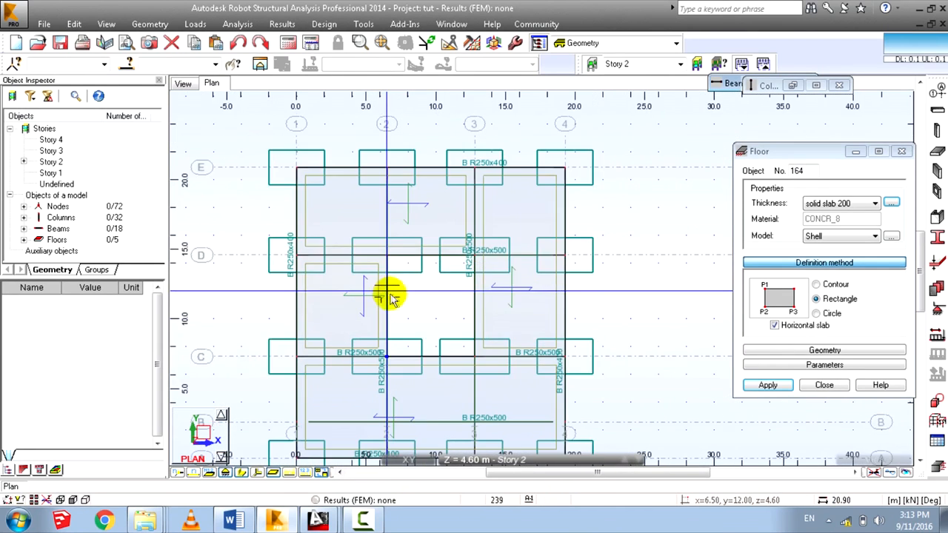
pyautogui.scroll(3, 437, 281)
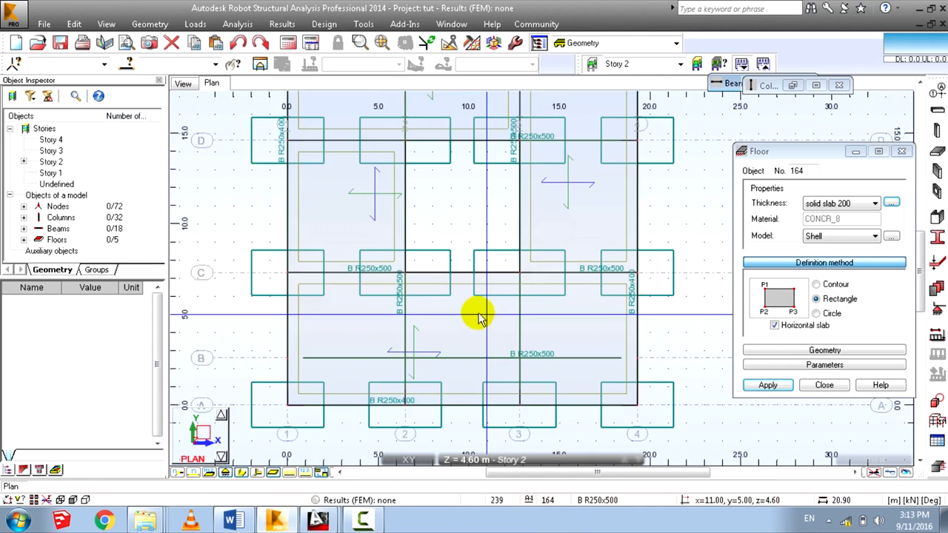
pyautogui.rightClick(696, 194)
pyautogui.click(699, 203)
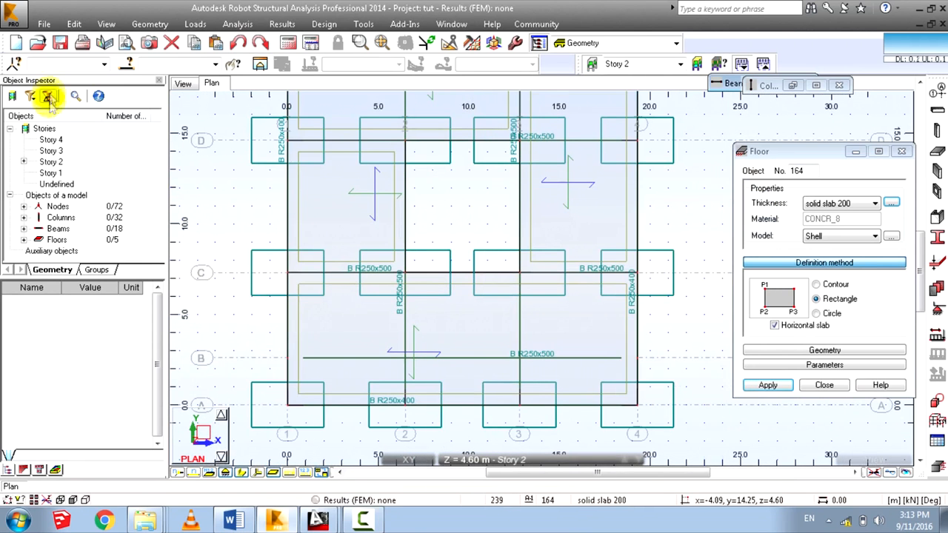
pyautogui.click(294, 362)
pyautogui.press('Delete')
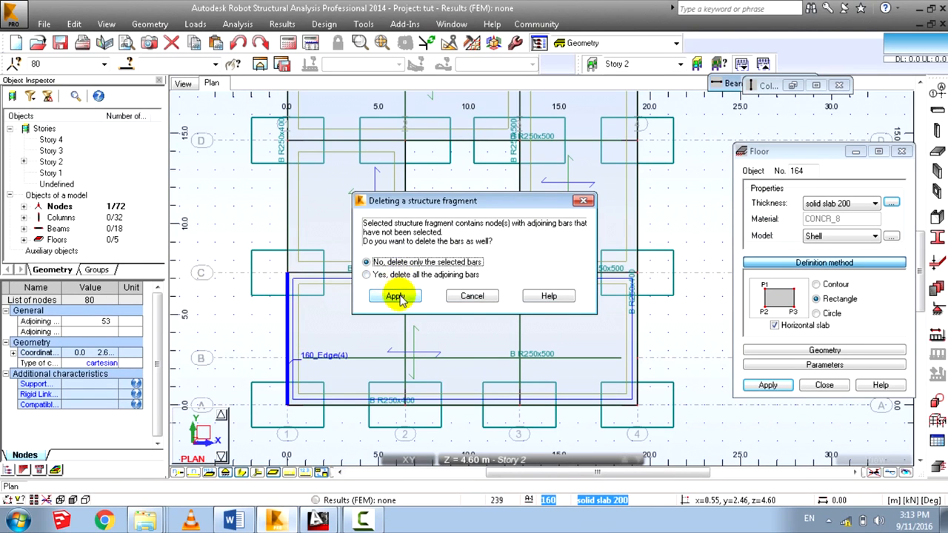
pyautogui.click(395, 296)
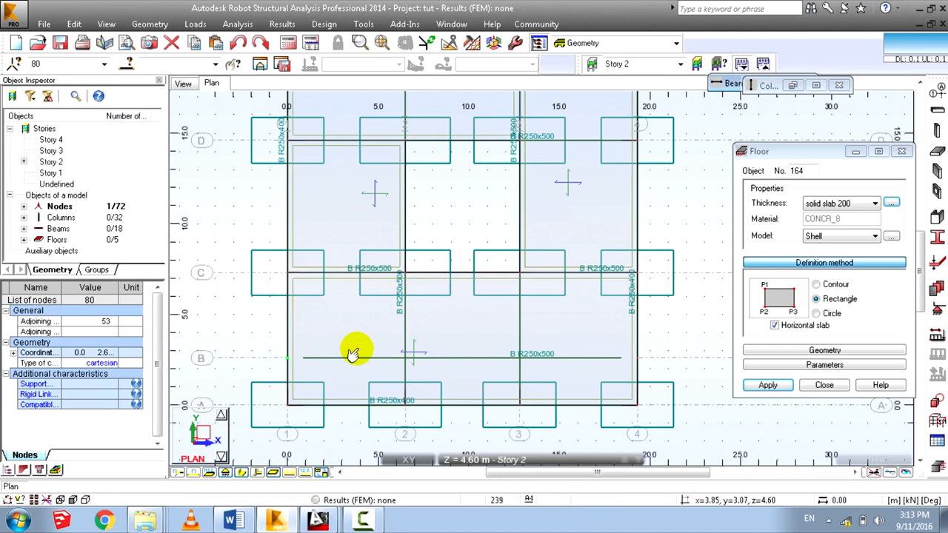
# Select the Story 2 floor slab between axes A and C and delete it.
pyautogui.scroll(-2, 353, 353)
pyautogui.click(362, 332)
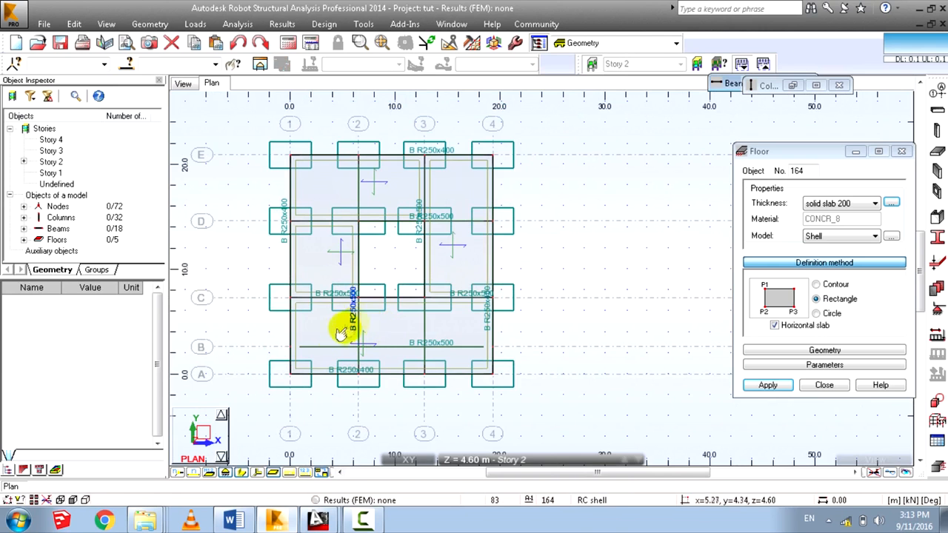
pyautogui.click(388, 307)
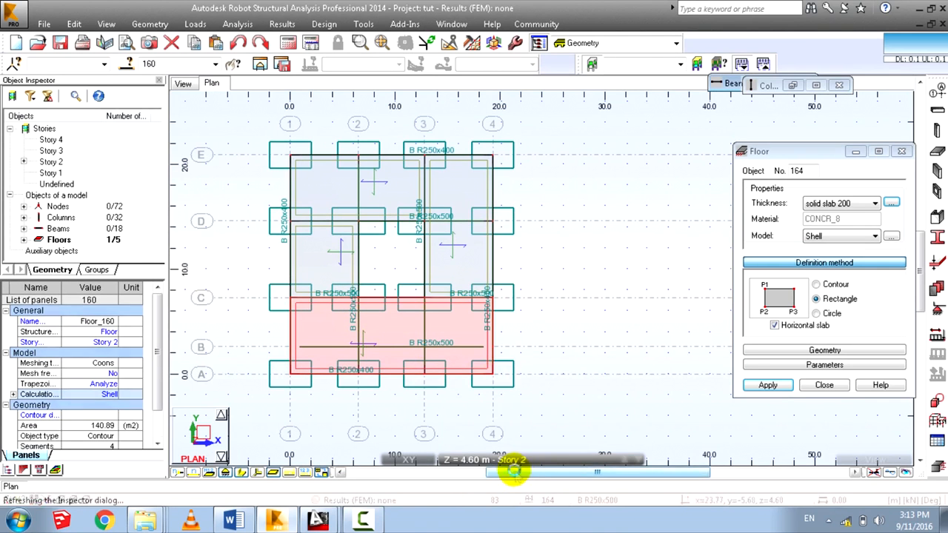
pyautogui.press('Delete')
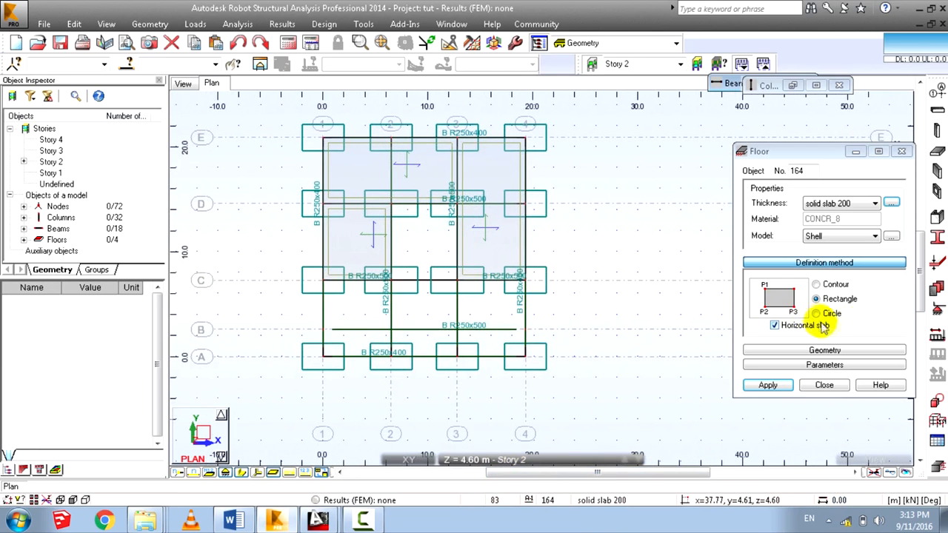
# Turn off the horizontal slab option and draw a rectangular Story 2 floor slab between axes 1 and 2, from C to A.
pyautogui.click(821, 326)
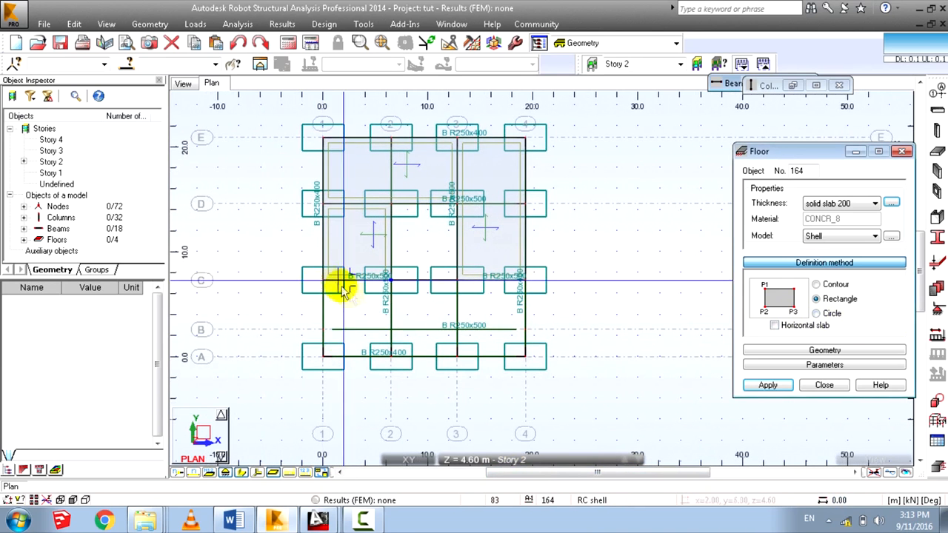
pyautogui.click(323, 280)
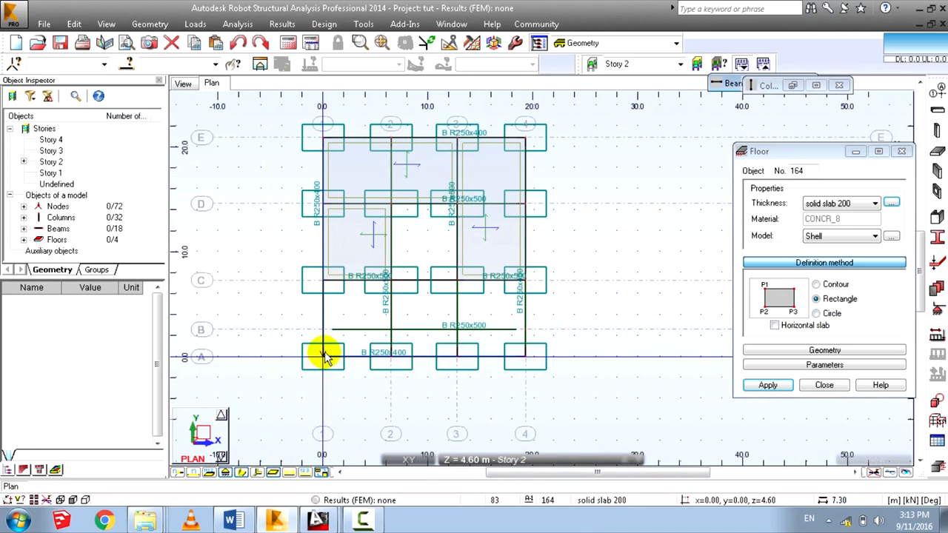
pyautogui.click(390, 357)
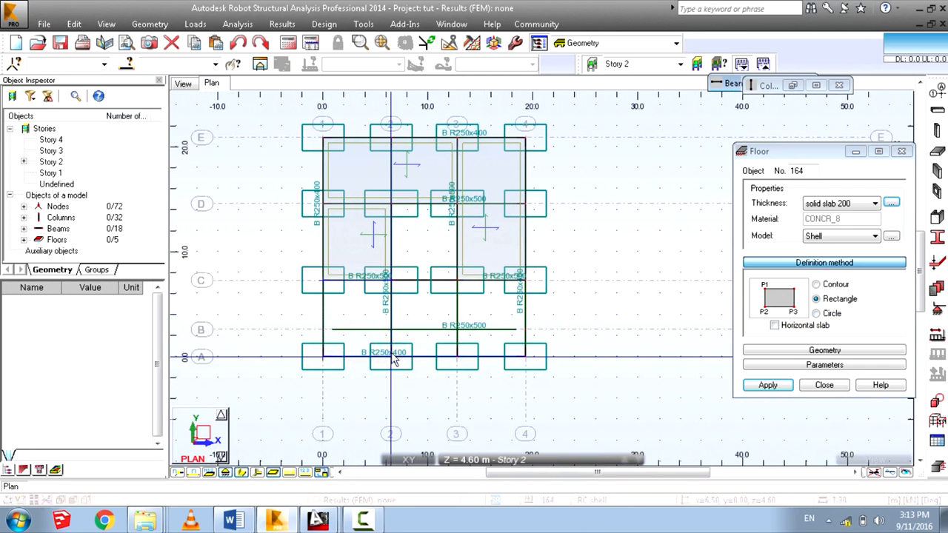
# Complete the rectangular Story 2 floor slabs over axes 2 to 4 between A and B, and over axes 3 to 4 between B and C.
pyautogui.click(526, 330)
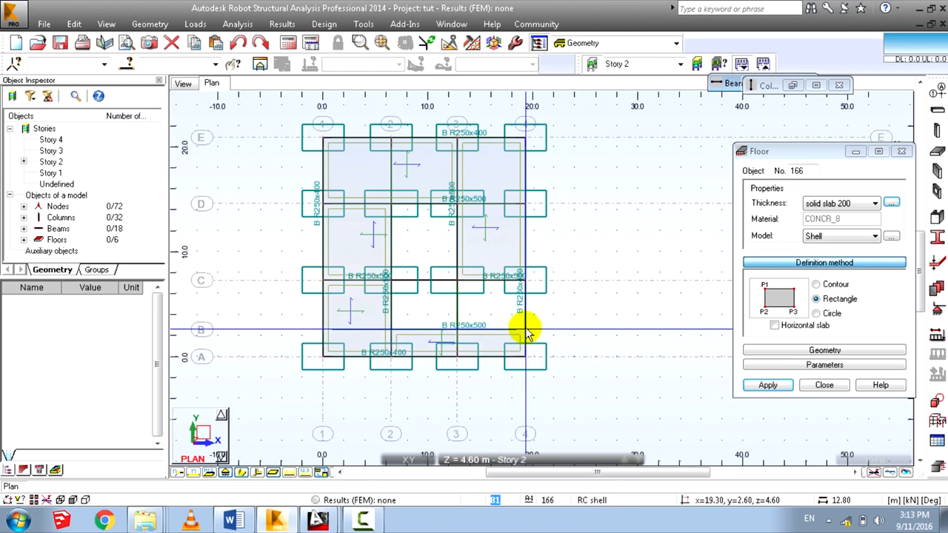
pyautogui.click(457, 281)
pyautogui.moveTo(545, 273); pyautogui.dragTo(539, 292, button='middle')
pyautogui.rightClick(569, 241)
pyautogui.click(572, 263)
# Examine the floor slabs in the 3D view, switching the active level between Story 2 and Story 1, and collapse the Floor dialog.
pyautogui.click(183, 83)
pyautogui.scroll(-1, 427, 287)
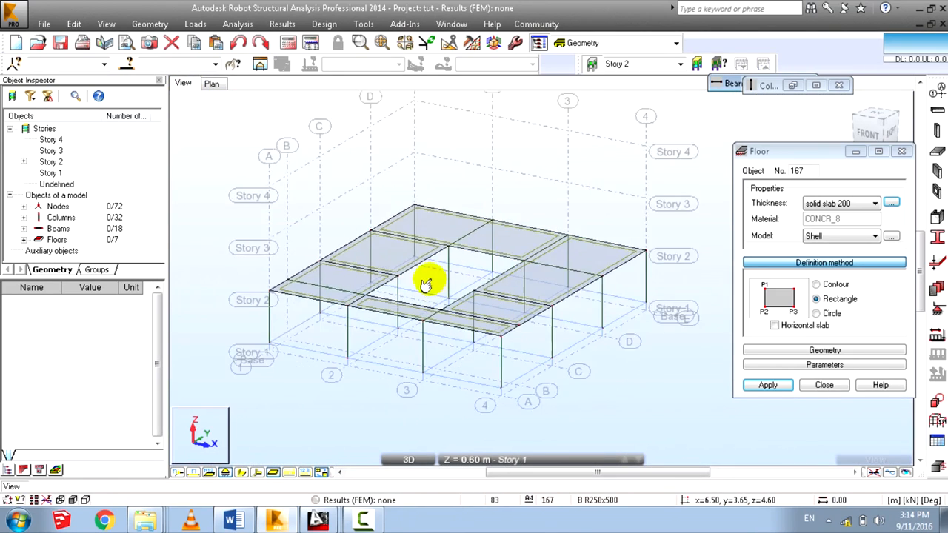
pyautogui.moveTo(524, 238); pyautogui.dragTo(480, 268, button='middle')
pyautogui.scroll(-2, 354, 317)
pyautogui.scroll(1, 314, 381)
pyautogui.moveTo(387, 343); pyautogui.dragTo(386, 301, button='middle')
pyautogui.scroll(-1, 342, 334)
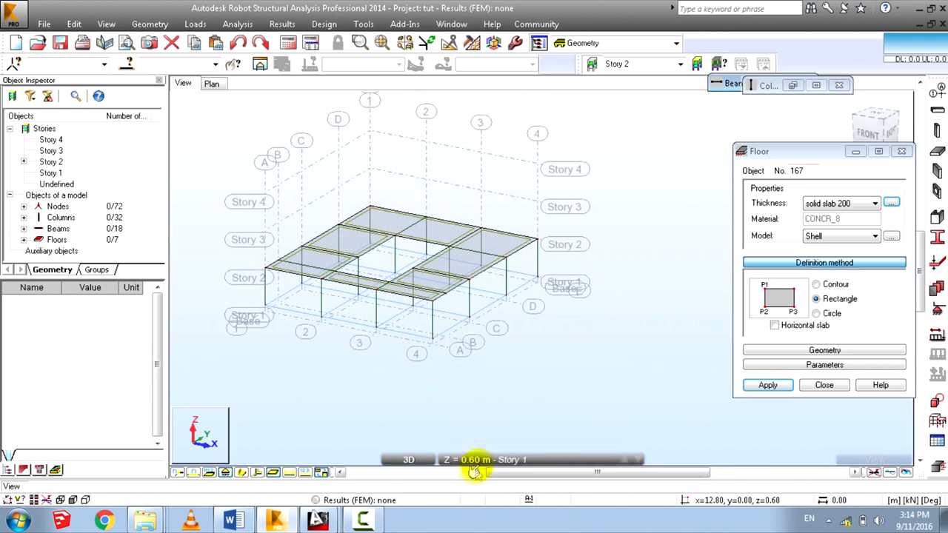
pyautogui.moveTo(474, 471)
pyautogui.click(482, 414)
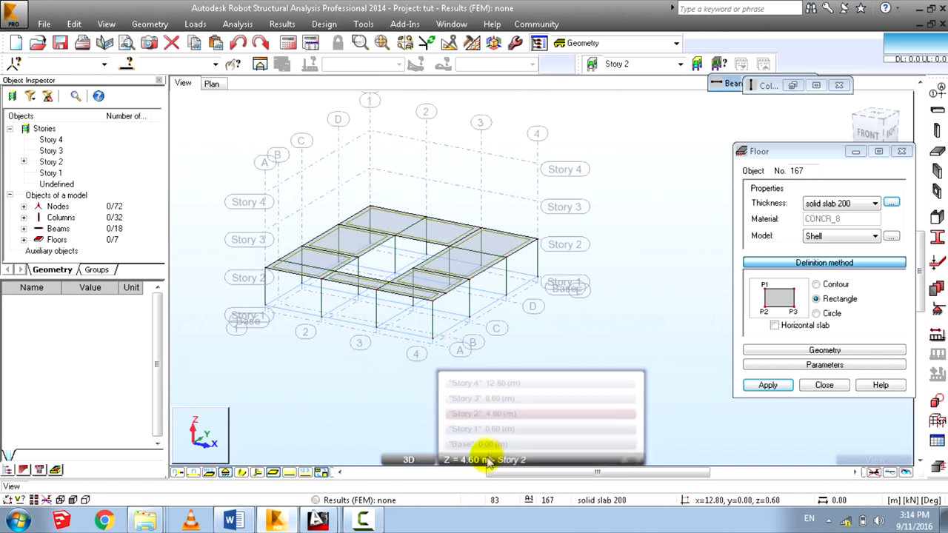
pyautogui.click(484, 429)
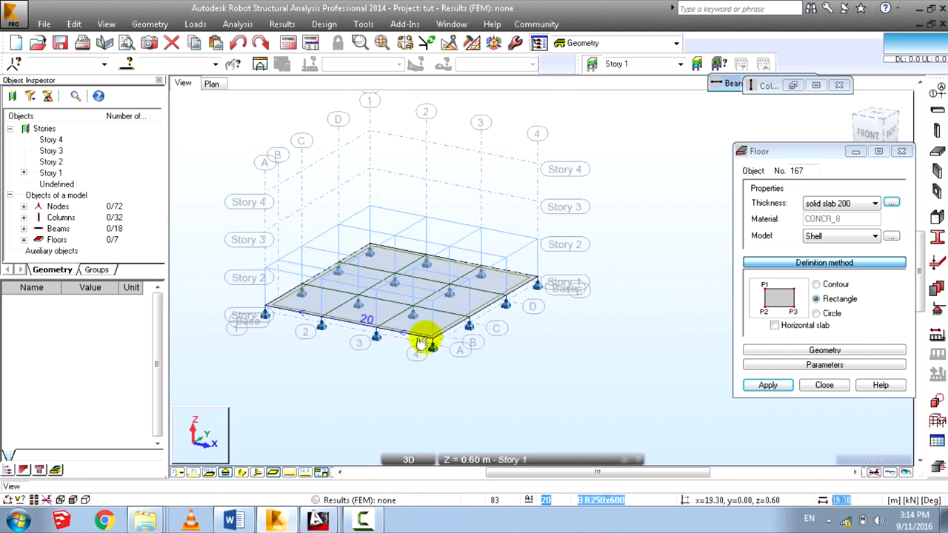
pyautogui.moveTo(461, 459)
pyautogui.click(452, 411)
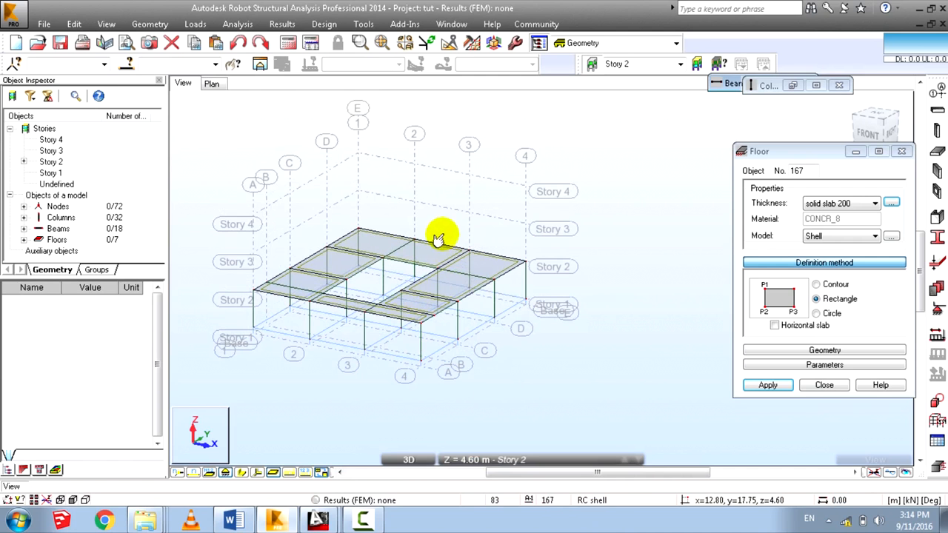
pyautogui.click(855, 151)
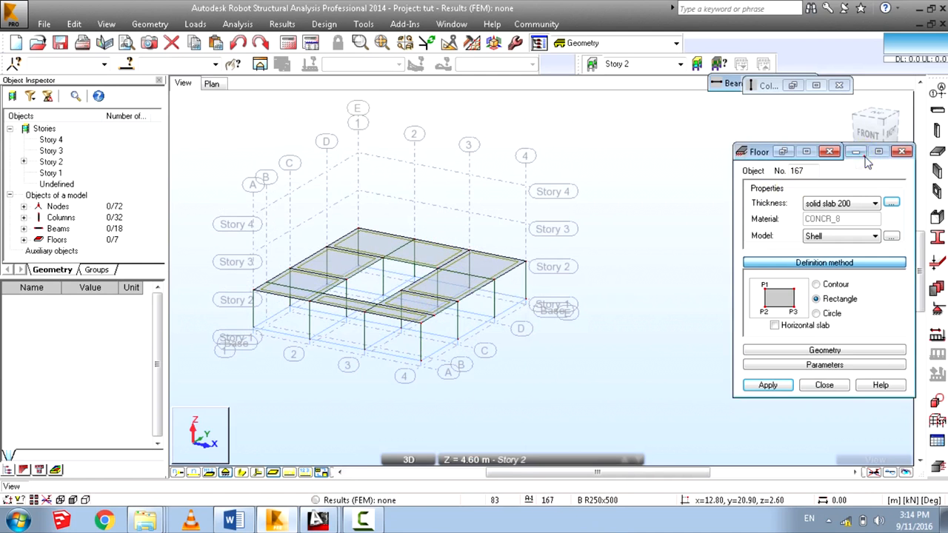
pyautogui.moveTo(641, 221); pyautogui.dragTo(647, 245, button='middle')
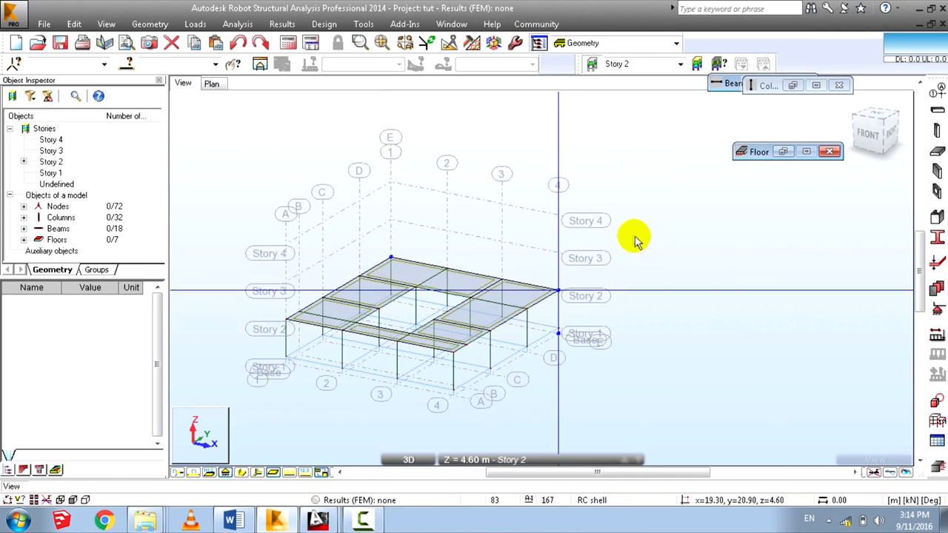
# Define a dead load case DL1 and a live load case LL1.
pyautogui.click(194, 23)
pyautogui.click(596, 135)
pyautogui.click(592, 150)
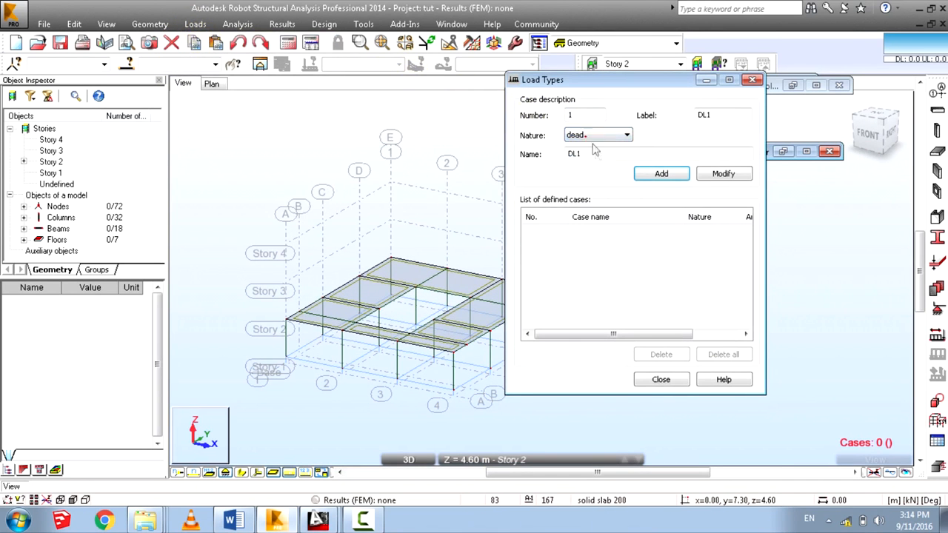
pyautogui.click(661, 174)
pyautogui.click(595, 135)
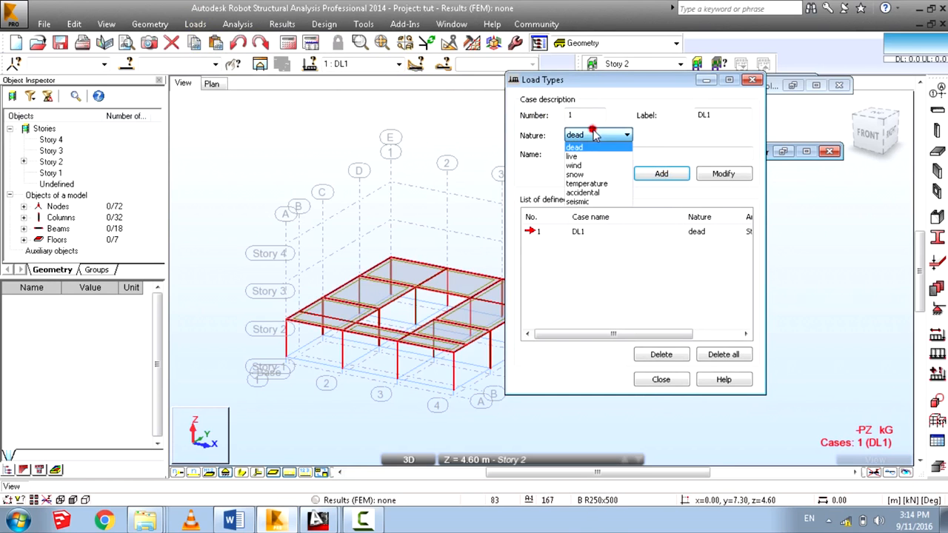
pyautogui.click(594, 157)
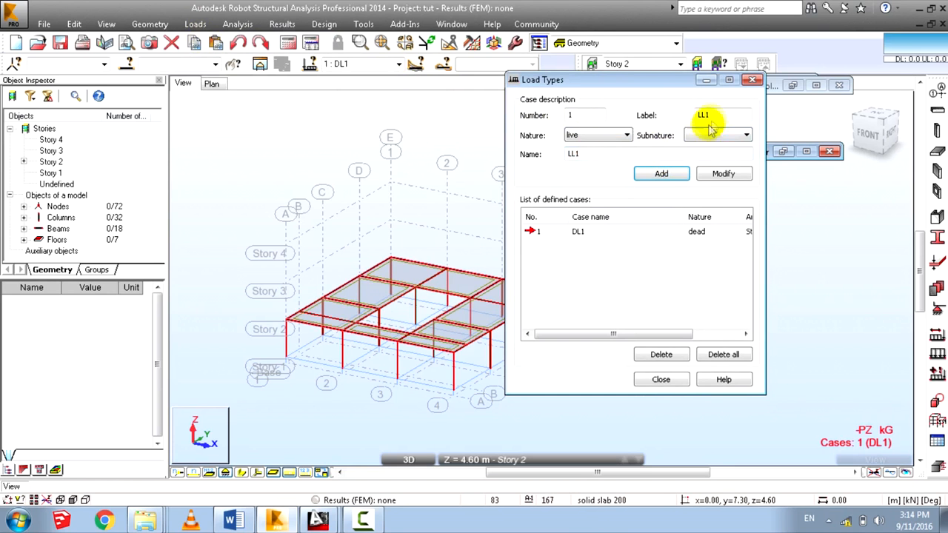
pyautogui.click(648, 178)
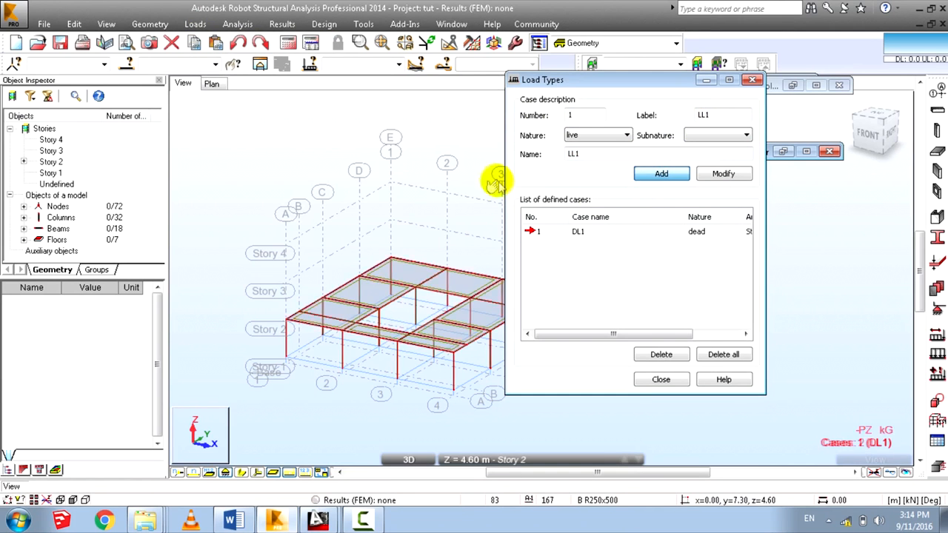
# Delete the first load case DL1 and add a new dead load case named DL1 with the label fc.
pyautogui.click(539, 231)
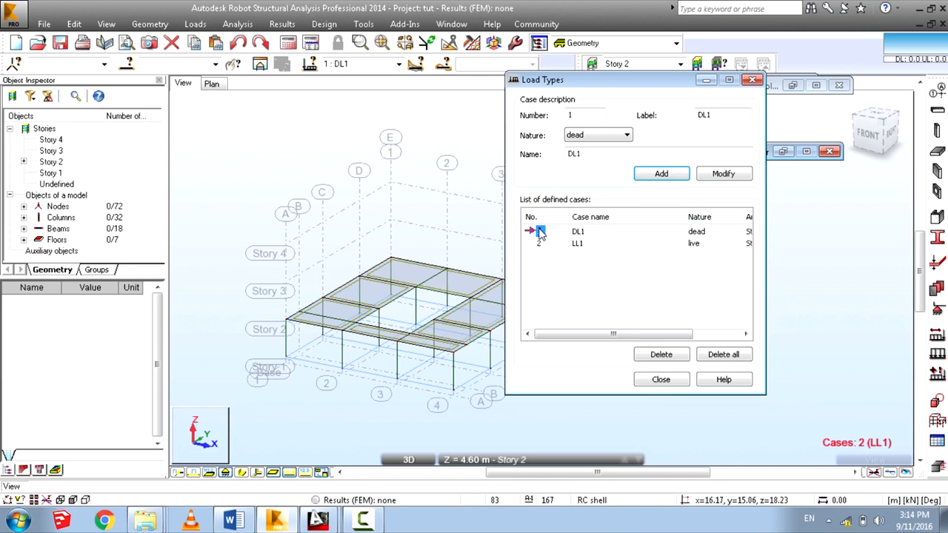
pyautogui.click(659, 357)
pyautogui.click(592, 136)
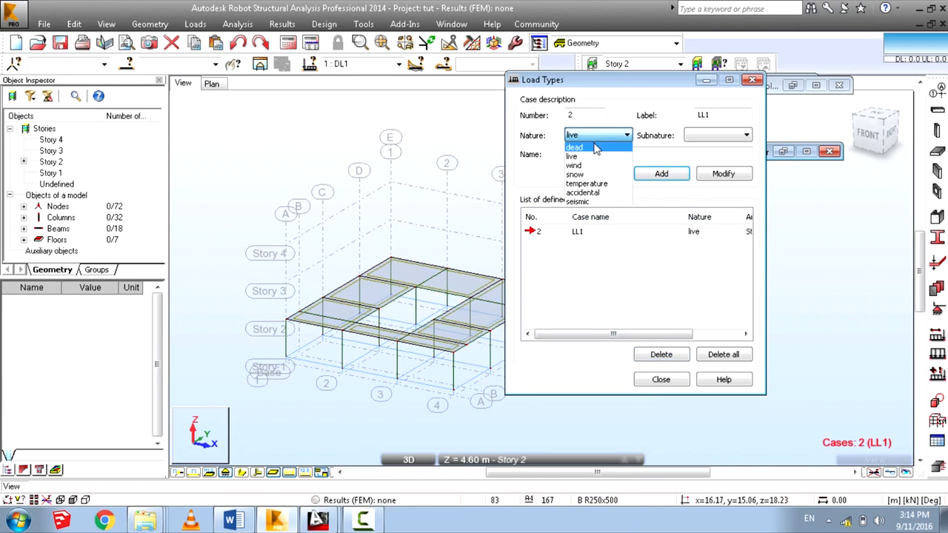
pyautogui.click(585, 147)
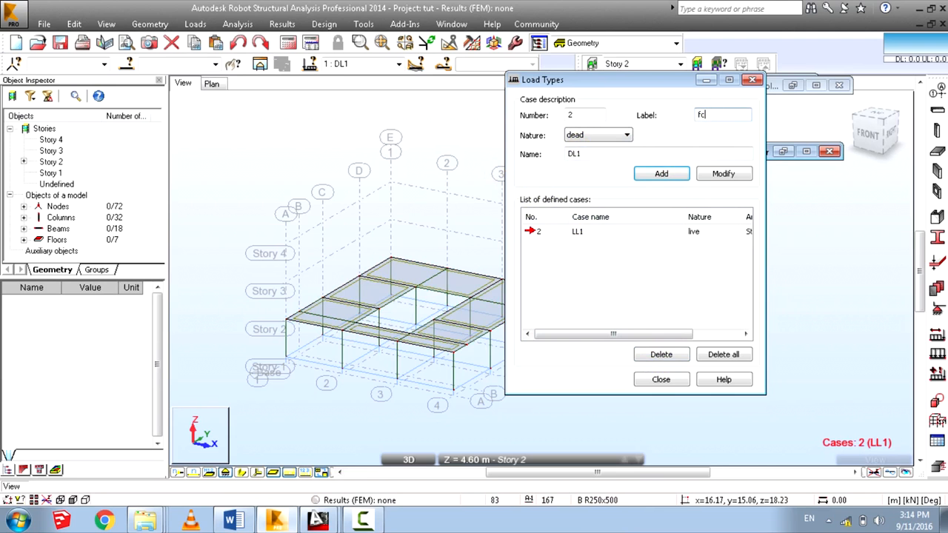
pyautogui.click(671, 174)
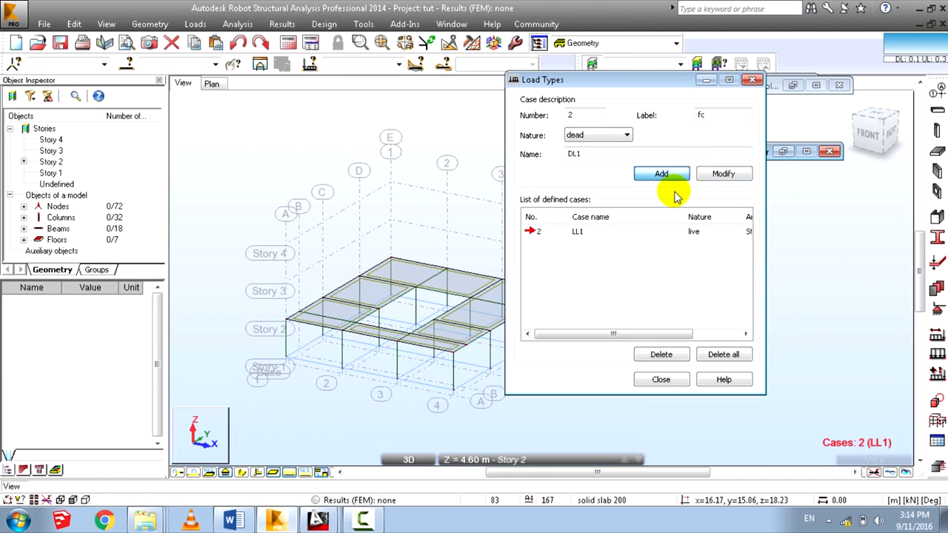
pyautogui.click(665, 380)
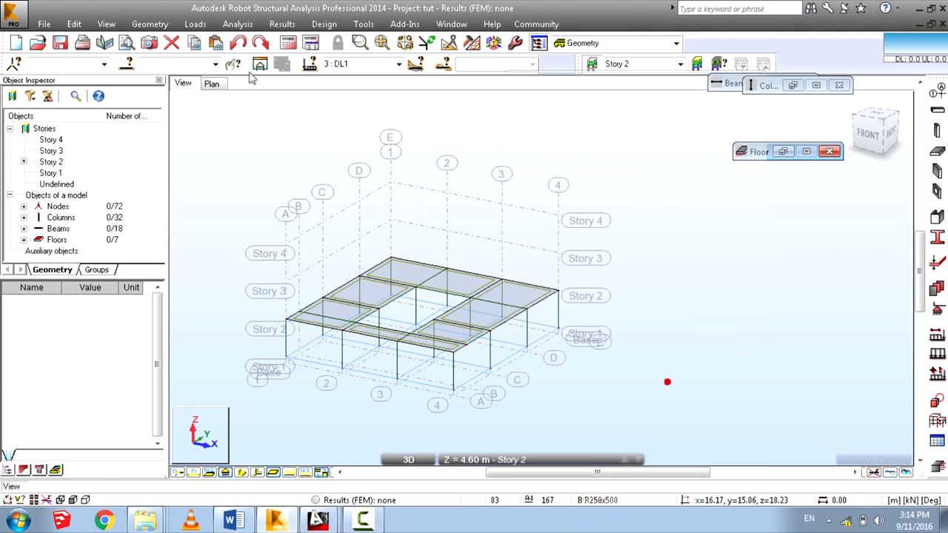
pyautogui.click(196, 23)
pyautogui.click(219, 52)
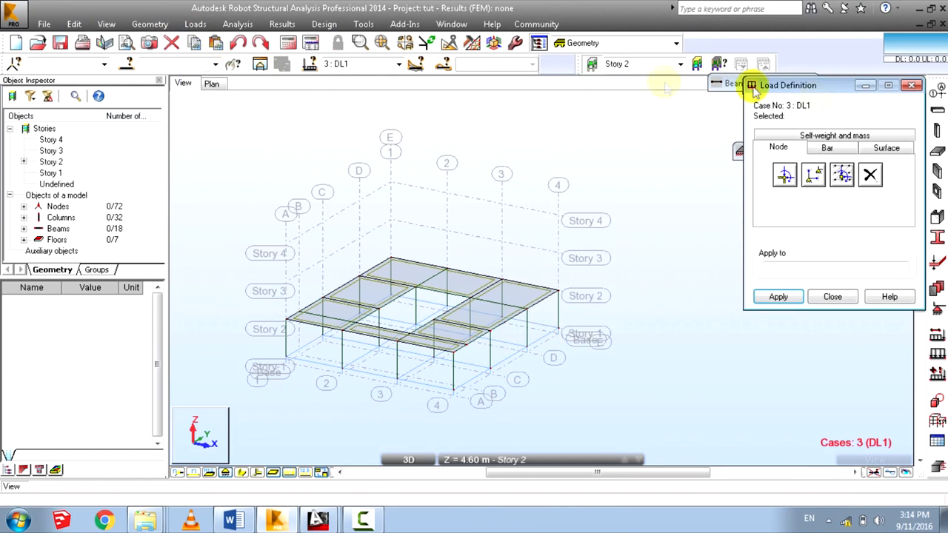
pyautogui.click(911, 87)
# Create a manual load combination of type ULS named ultimate.
pyautogui.click(196, 24)
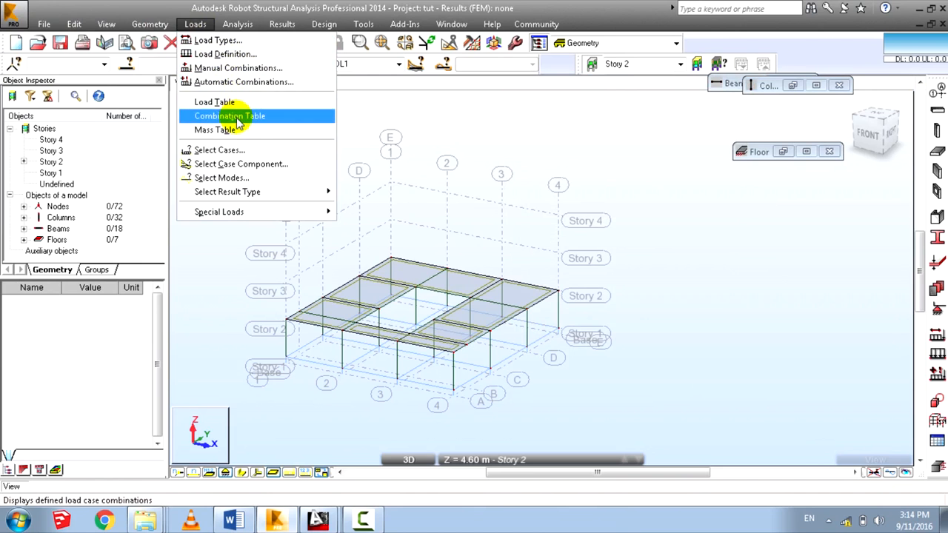
pyautogui.click(238, 68)
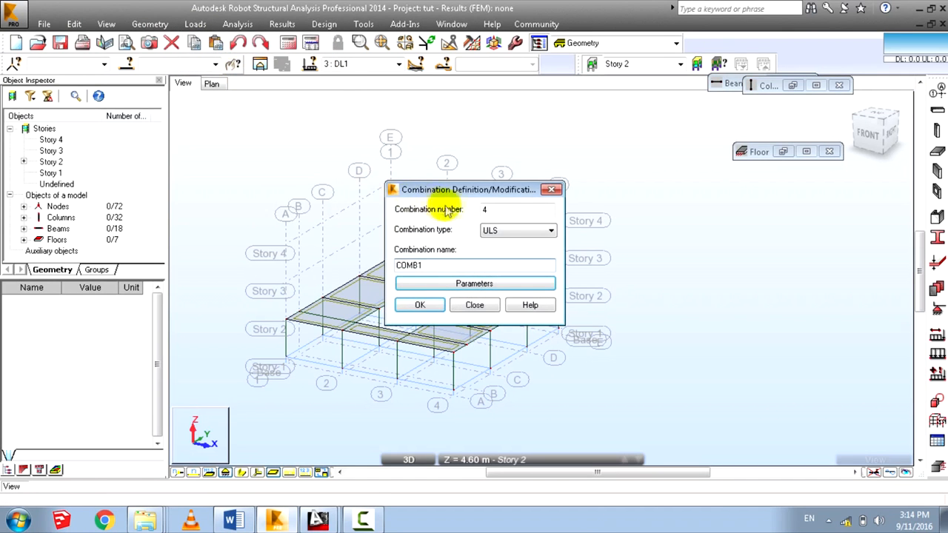
pyautogui.click(448, 265)
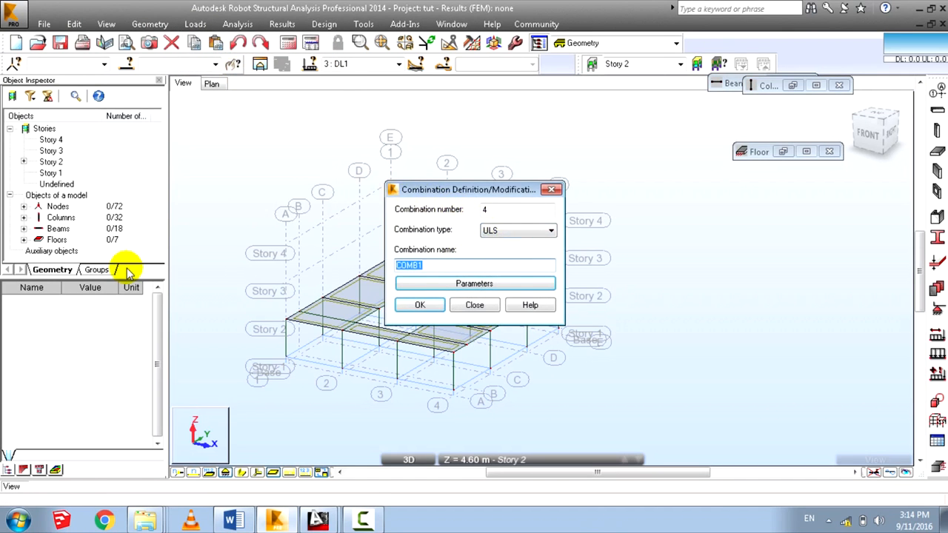
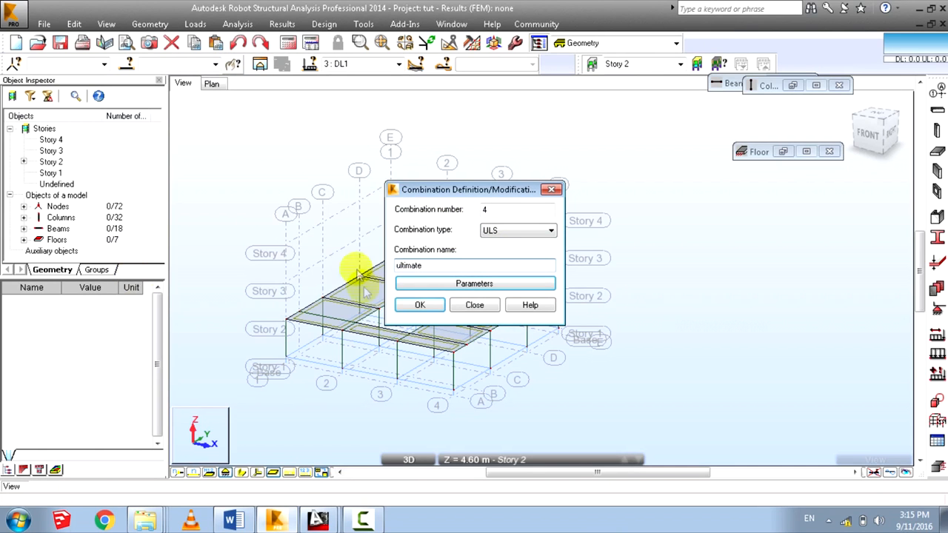
pyautogui.click(419, 305)
pyautogui.click(577, 180)
pyautogui.click(606, 358)
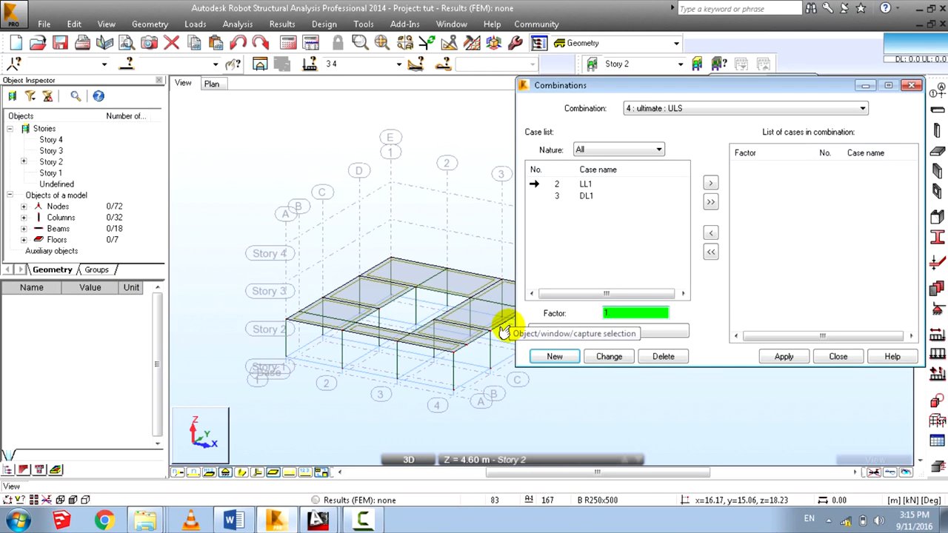
# Switch to the Word project document, look up the dead and live load factors for the ultimate combination, and return to Robot Structural Analysis.
pyautogui.click(230, 520)
pyautogui.scroll(-5, 373, 294)
pyautogui.scroll(-10, 451, 300)
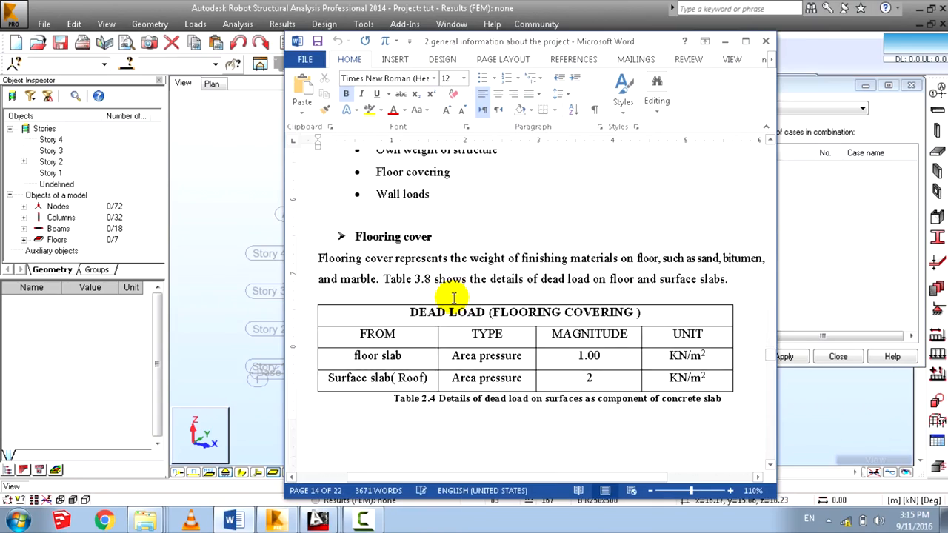
pyautogui.scroll(-12, 453, 299)
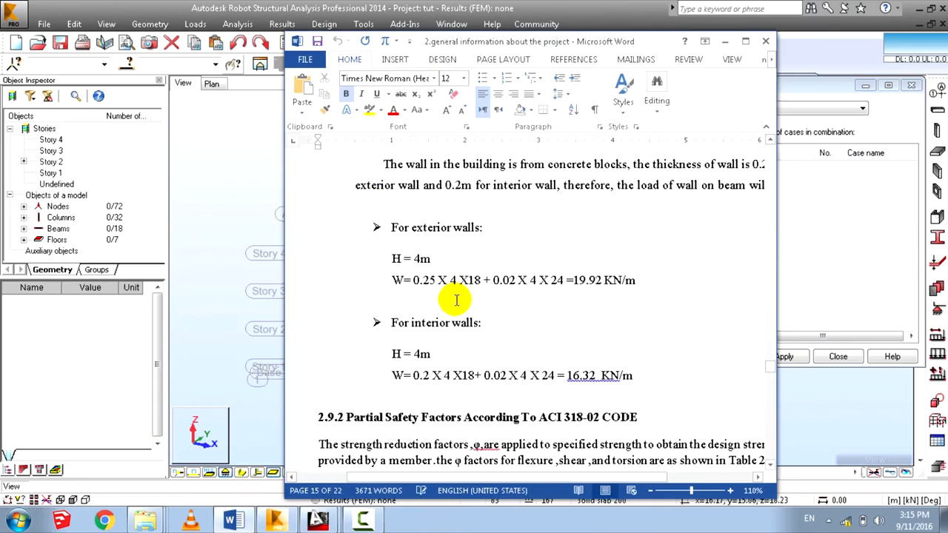
pyautogui.scroll(-6, 454, 303)
pyautogui.scroll(-12, 456, 302)
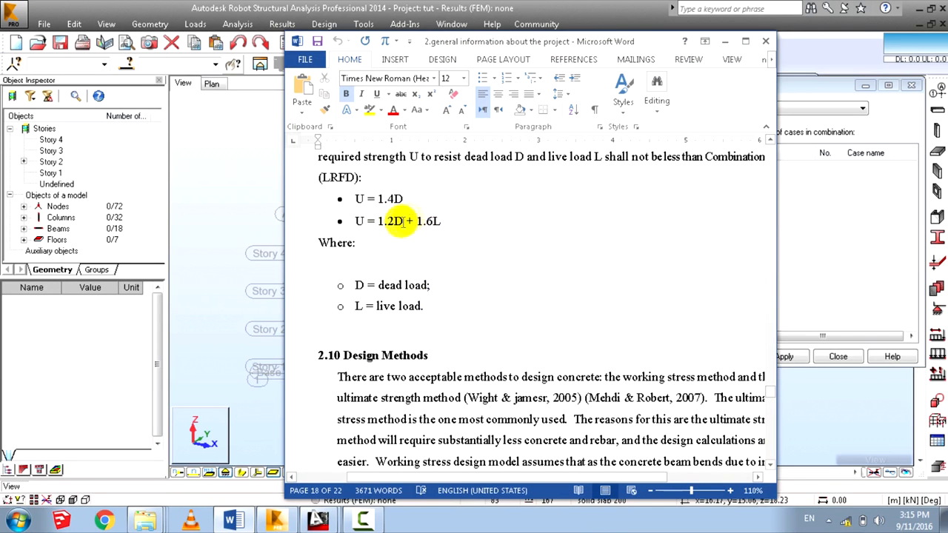
pyautogui.hotkey('alt', 'Tab')
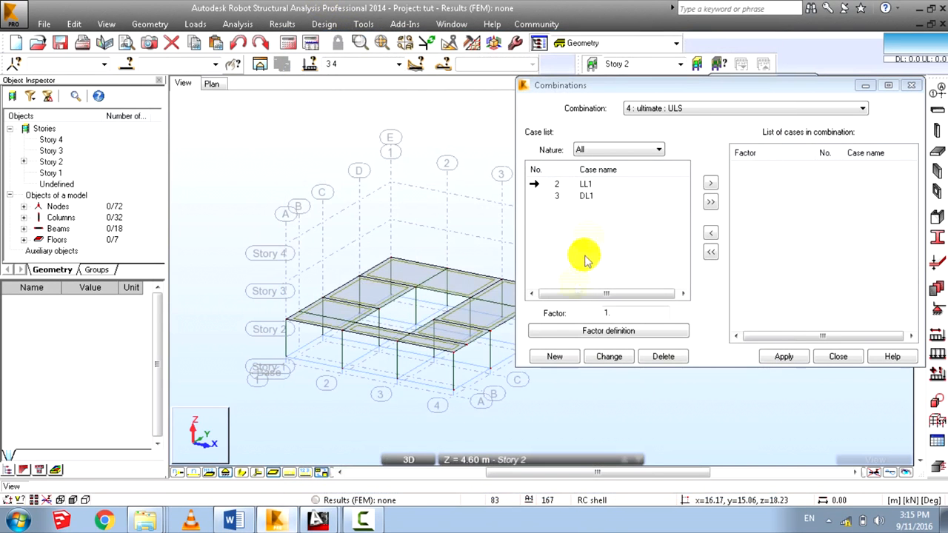
# Try to add load case LL1 to the ultimate combination with a factor of 1.2.
pyautogui.doubleClick(617, 314)
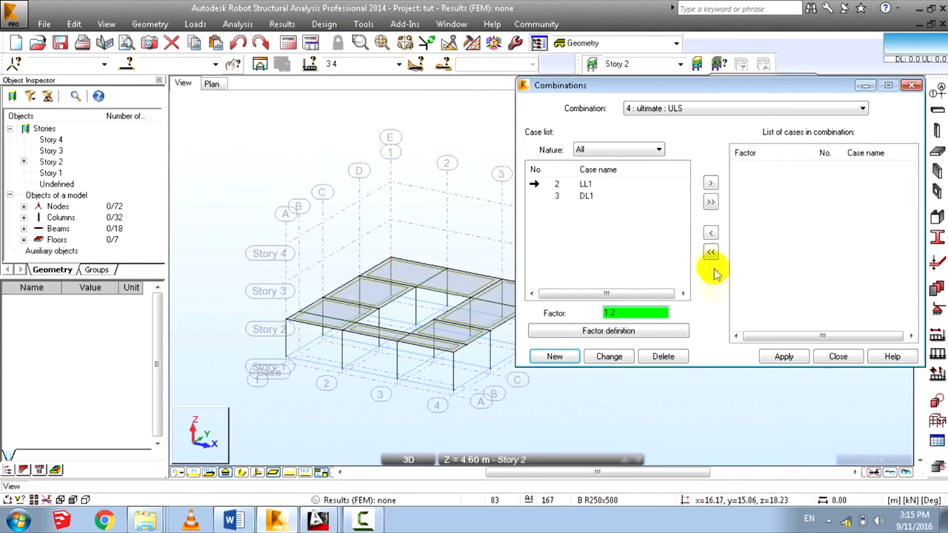
pyautogui.click(710, 183)
pyautogui.click(580, 197)
pyautogui.click(630, 313)
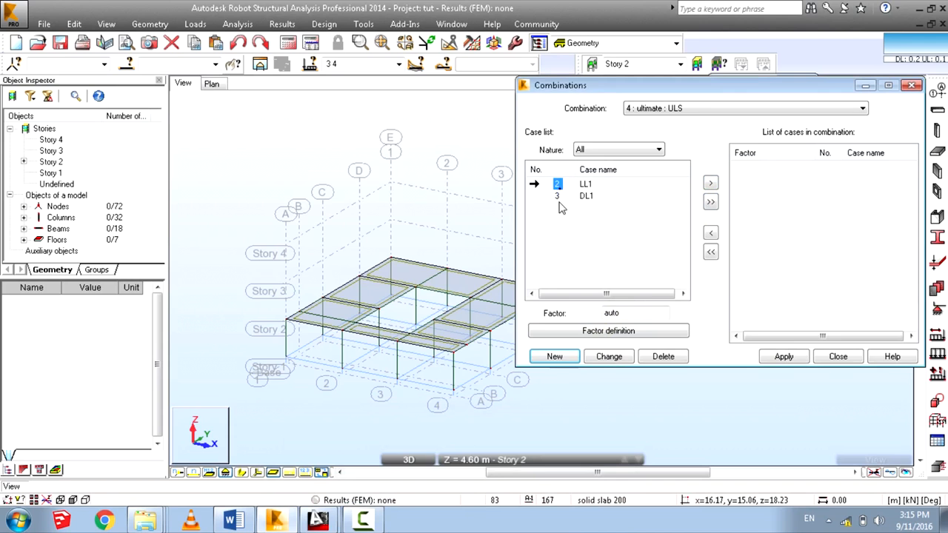
# Add DL1 with a factor of 1.2 and LL1 with a factor of 1.6 to the ultimate combination and apply it.
pyautogui.click(577, 314)
pyautogui.write('1.2')
pyautogui.click(710, 183)
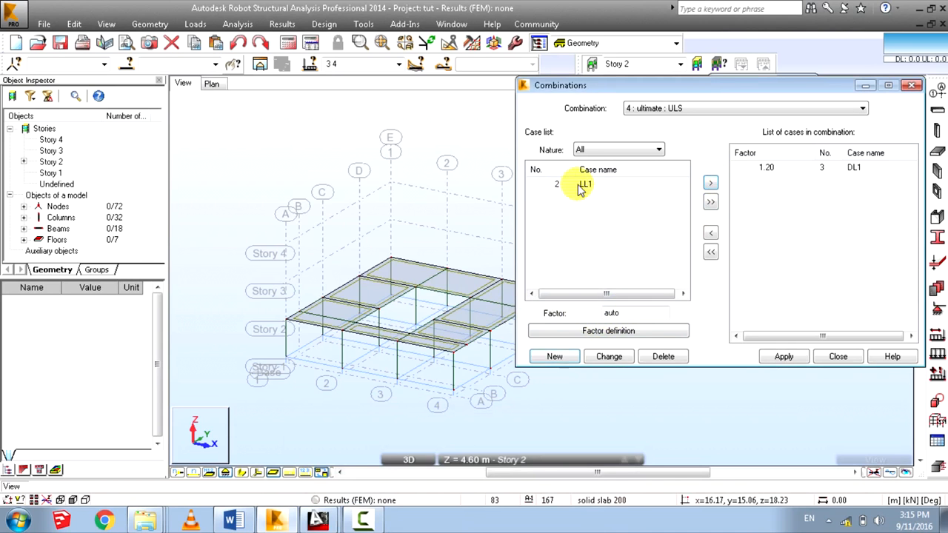
pyautogui.click(628, 313)
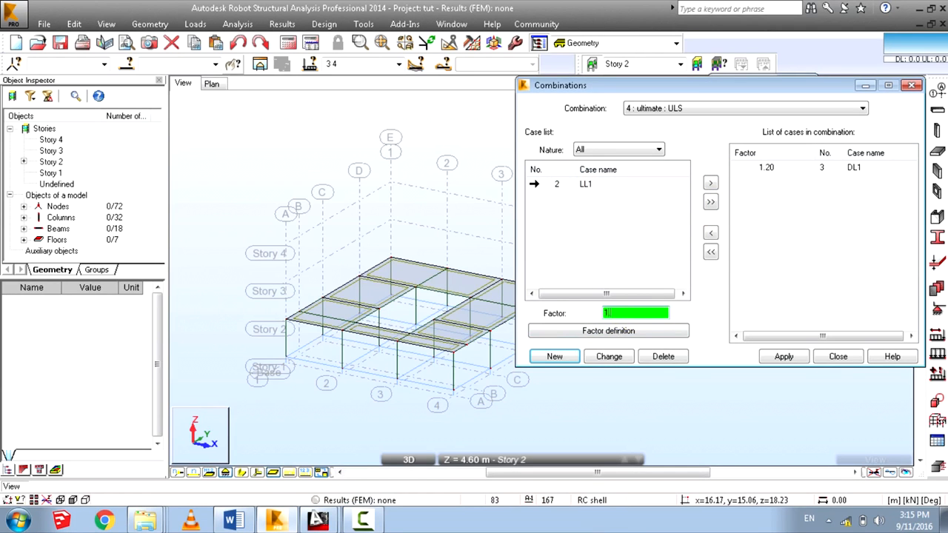
pyautogui.write('1.6')
pyautogui.click(710, 183)
pyautogui.click(784, 357)
# Create a second load combination named working with the combination type SLS.
pyautogui.click(554, 356)
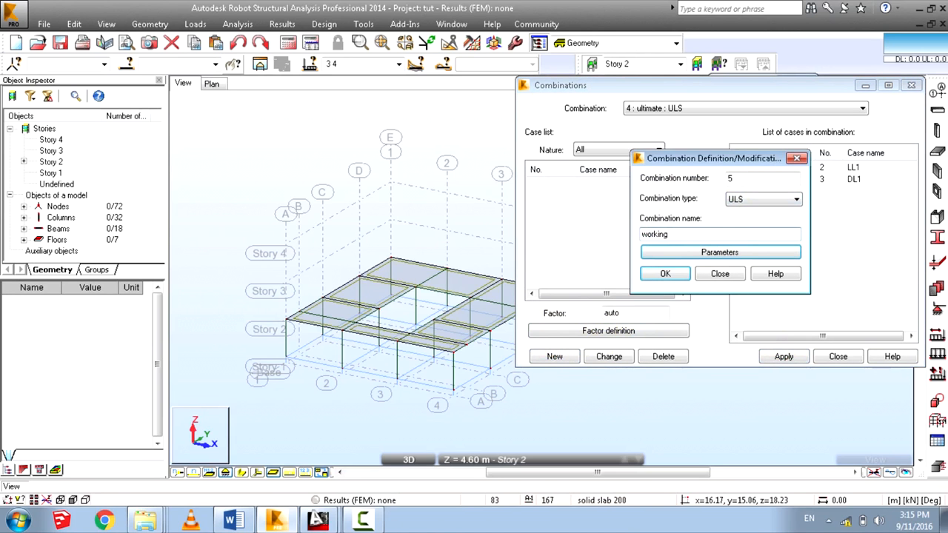
pyautogui.click(741, 198)
pyautogui.click(746, 221)
pyautogui.click(670, 274)
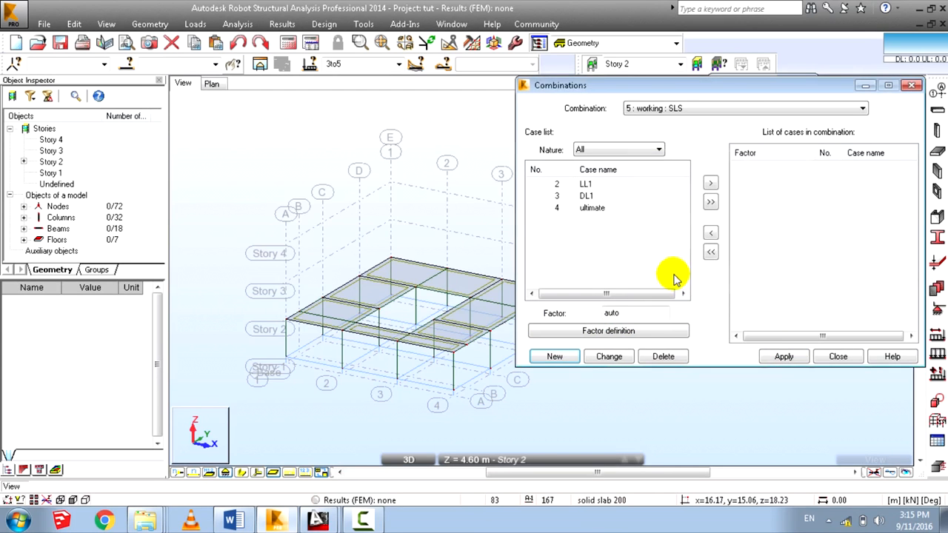
# Add DL1 and LL1, each with a factor of 1, to the working combination and close the combination definition.
pyautogui.doubleClick(613, 313)
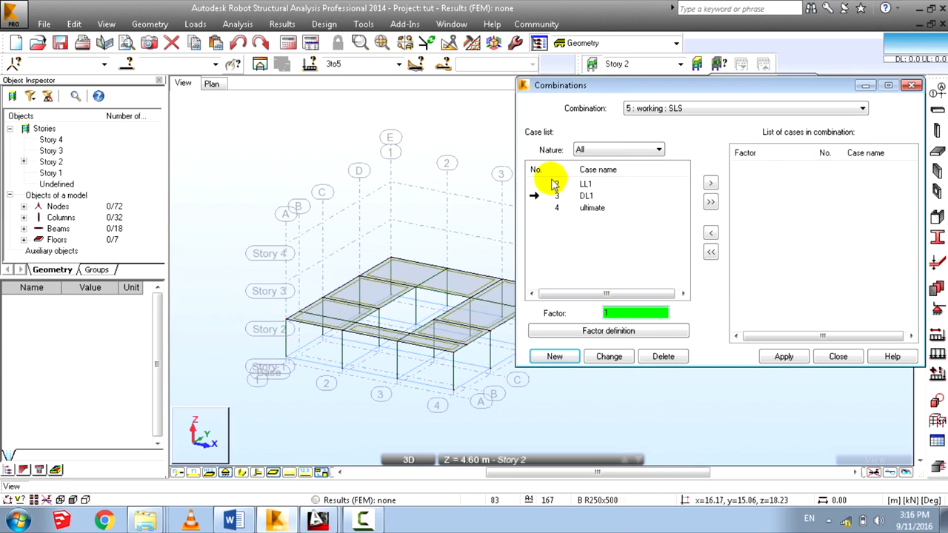
pyautogui.click(707, 183)
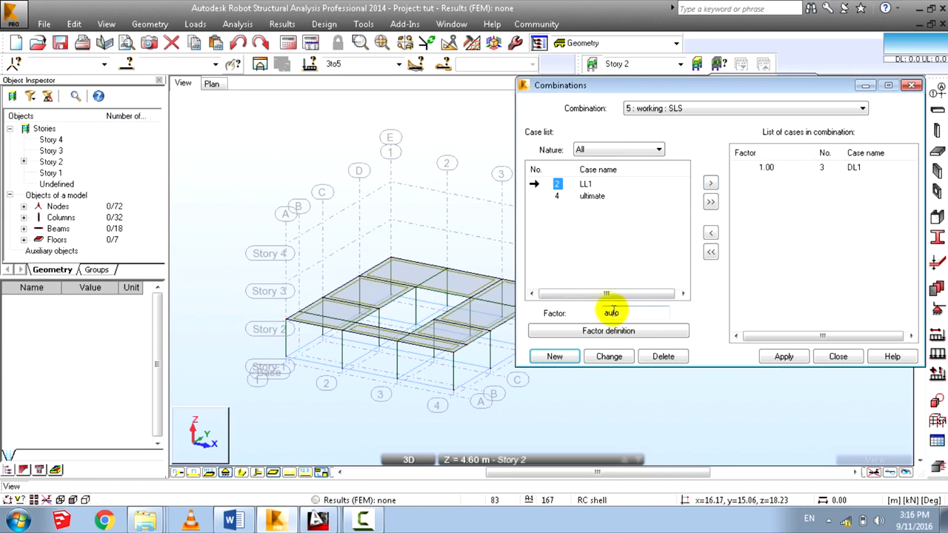
pyautogui.click(710, 182)
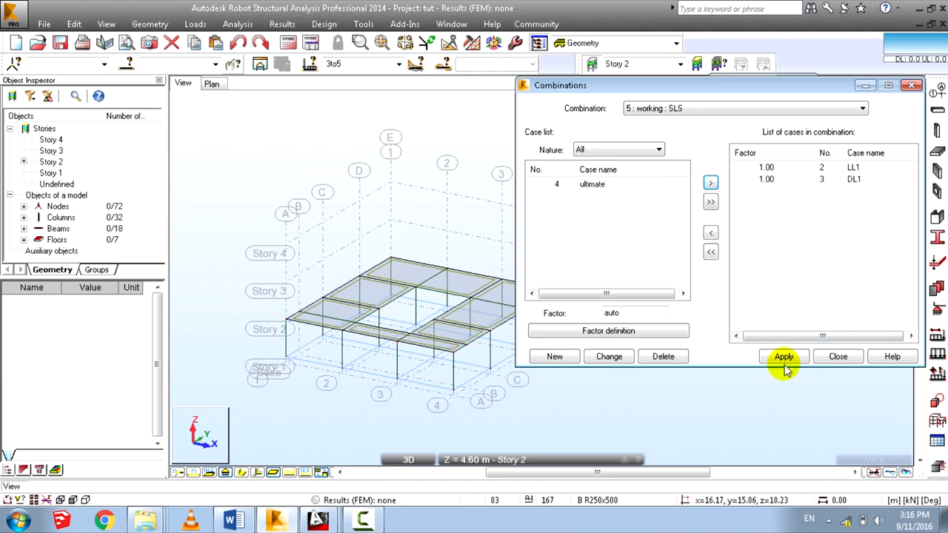
pyautogui.click(837, 356)
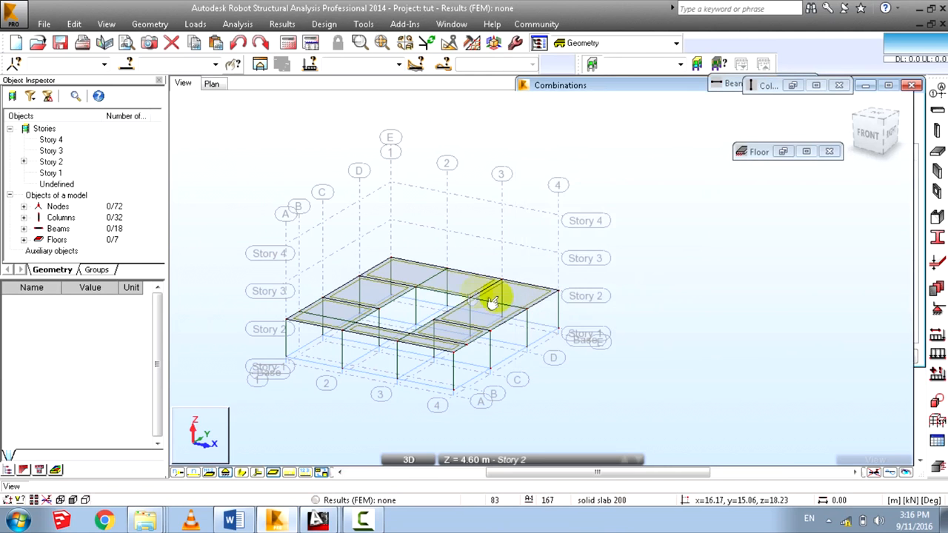
# Open the load definition and make DL1 the active load case.
pyautogui.click(195, 24)
pyautogui.click(237, 23)
pyautogui.click(442, 6)
pyautogui.click(195, 24)
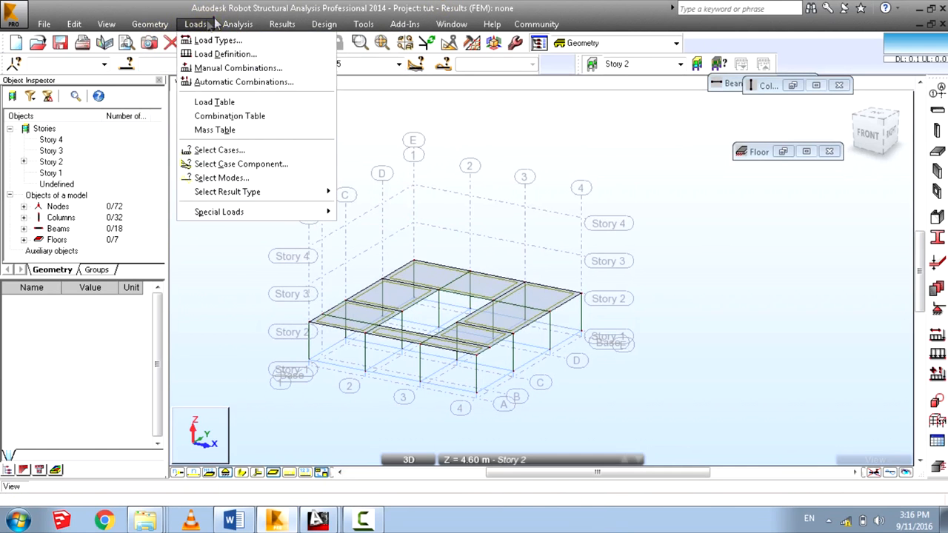
pyautogui.click(214, 55)
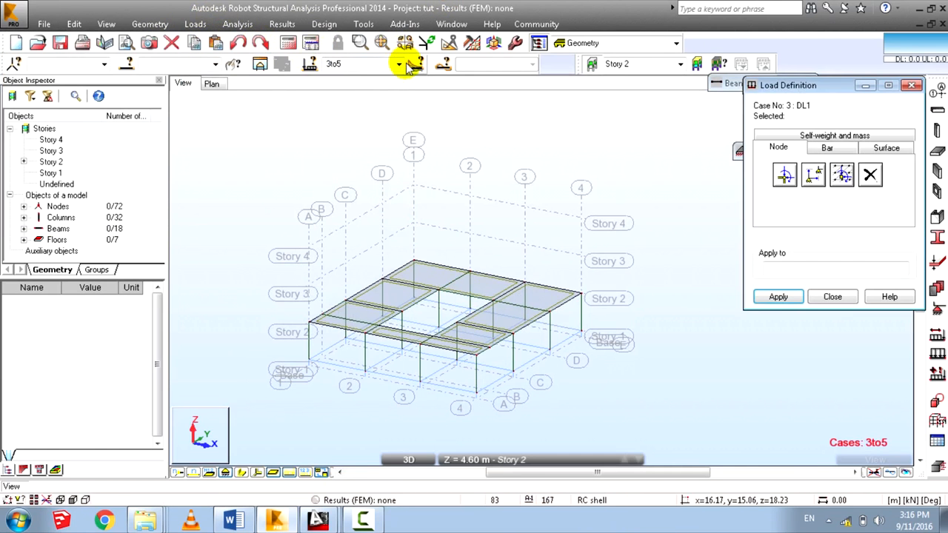
pyautogui.click(334, 64)
pyautogui.click(362, 79)
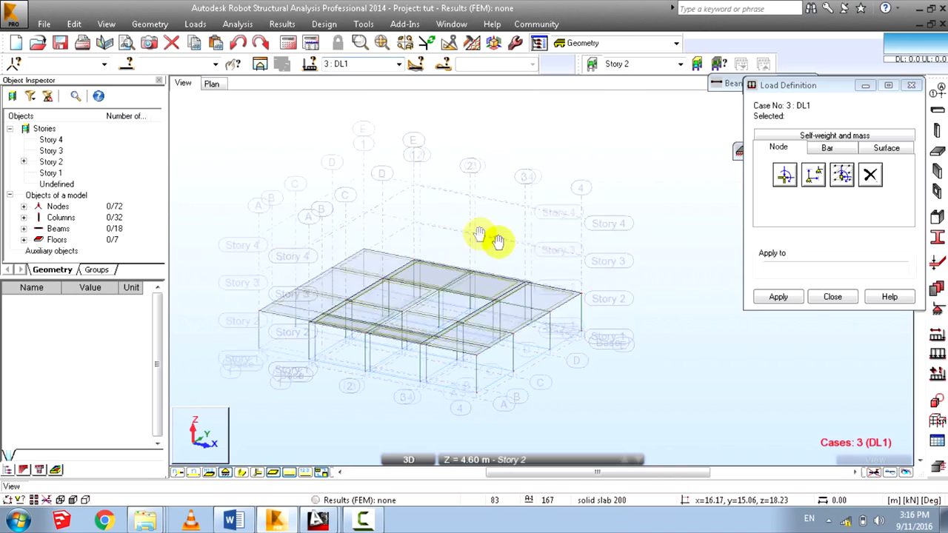
# Display Story 1 at 0.60 m in the 3D view, keeping the load definition clear of the model.
pyautogui.moveTo(493, 239); pyautogui.dragTo(423, 219, button='middle')
pyautogui.moveTo(837, 88); pyautogui.dragTo(836, 144)
pyautogui.click(448, 460)
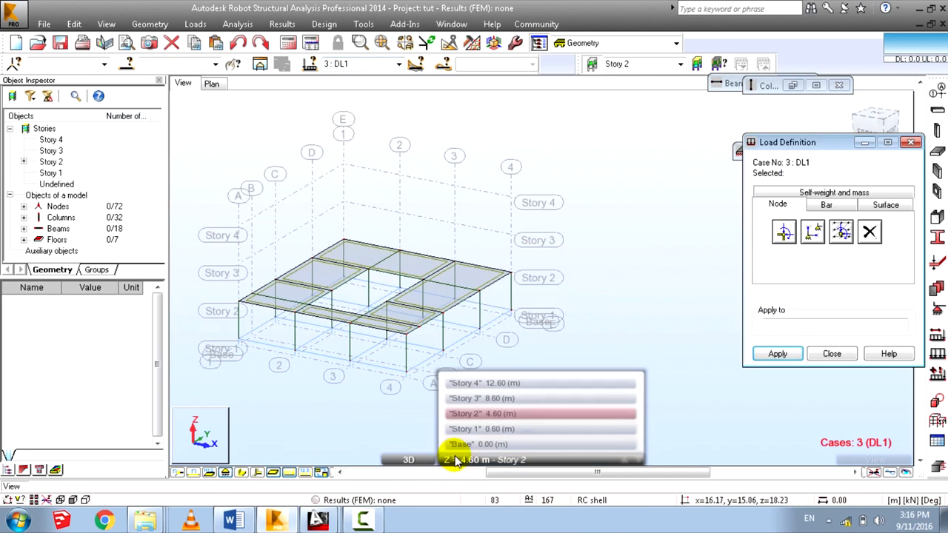
pyautogui.click(455, 370)
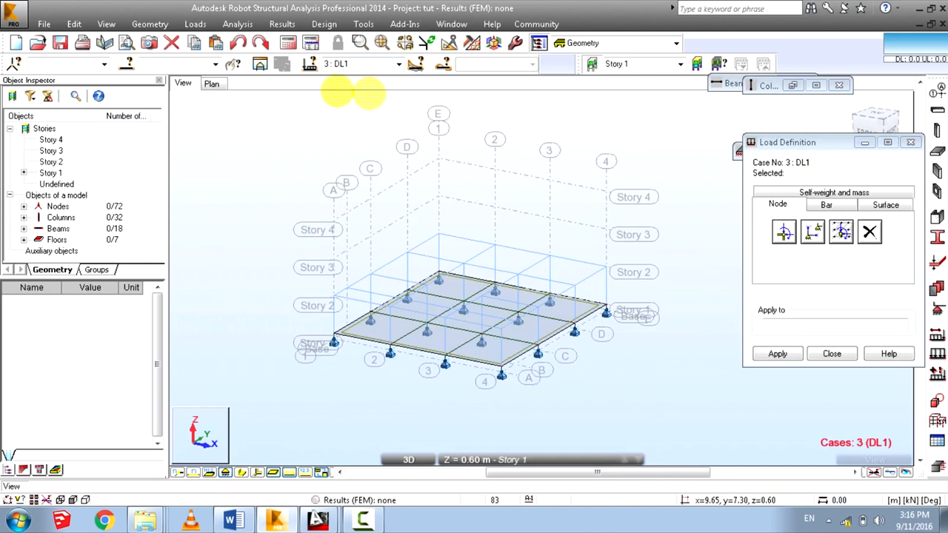
pyautogui.click(212, 83)
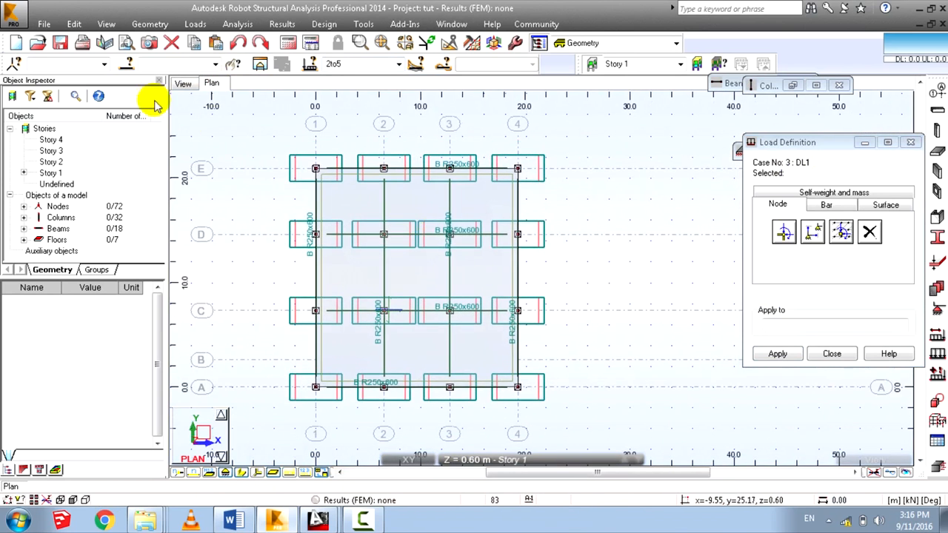
pyautogui.click(183, 83)
pyautogui.moveTo(683, 223); pyautogui.dragTo(549, 210, button='middle')
# Start defining a uniform planar surface load for case DL1.
pyautogui.click(885, 205)
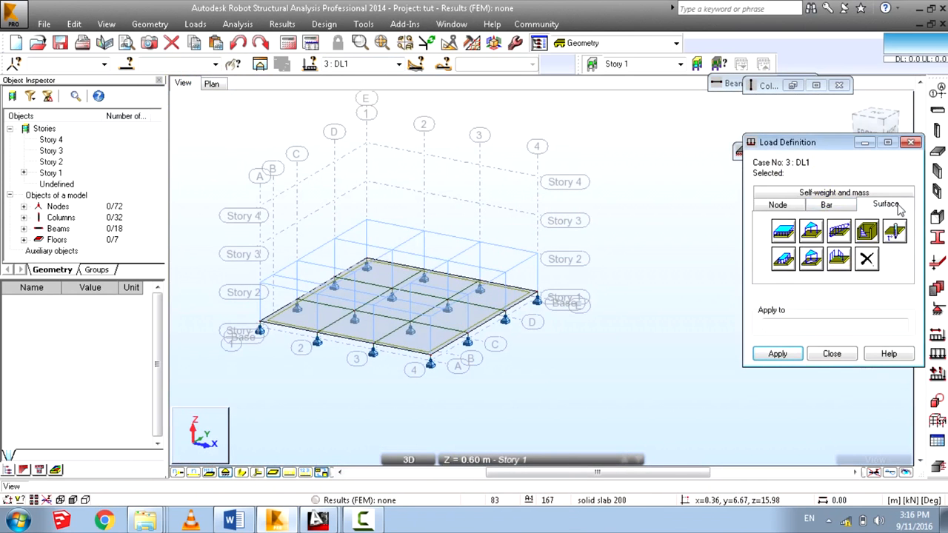
pyautogui.click(784, 232)
pyautogui.click(912, 159)
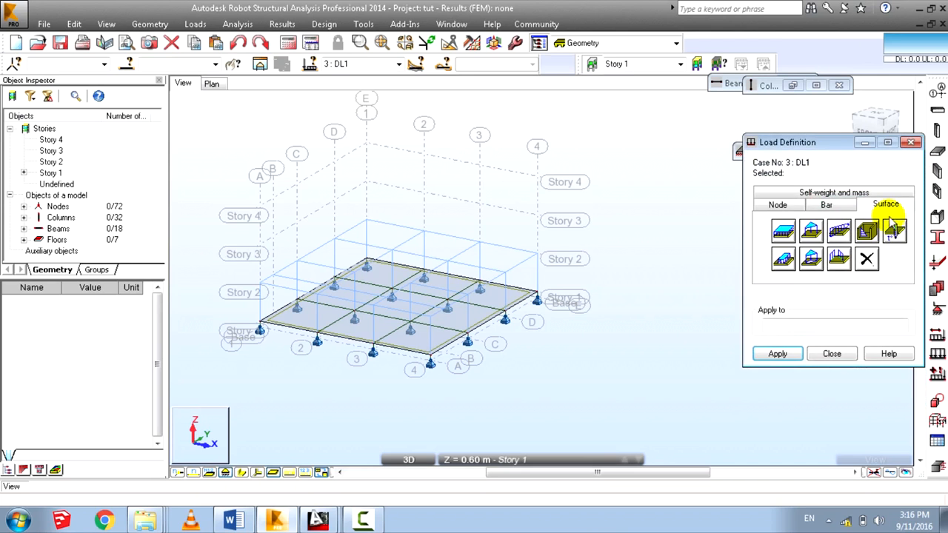
pyautogui.click(783, 230)
pyautogui.moveTo(781, 159); pyautogui.dragTo(544, 232)
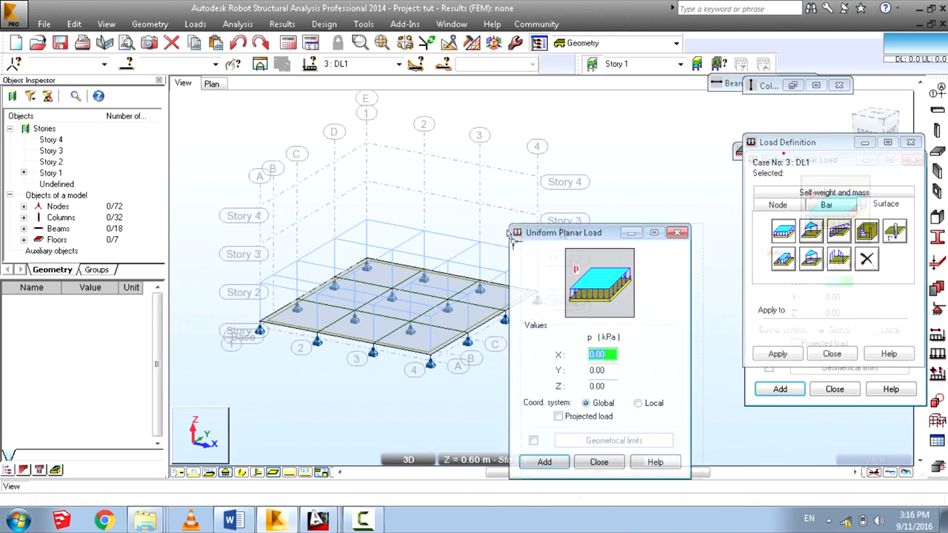
pyautogui.moveTo(857, 155); pyautogui.dragTo(777, 154)
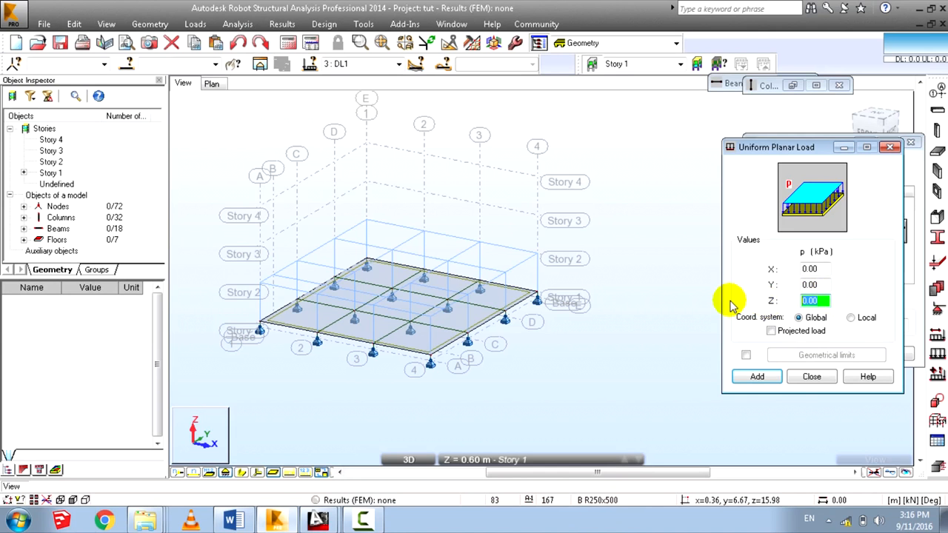
# Switch to the Word project document and look up the dead load of the 200 mm slab.
pyautogui.click(230, 520)
pyautogui.middleClick(563, 254)
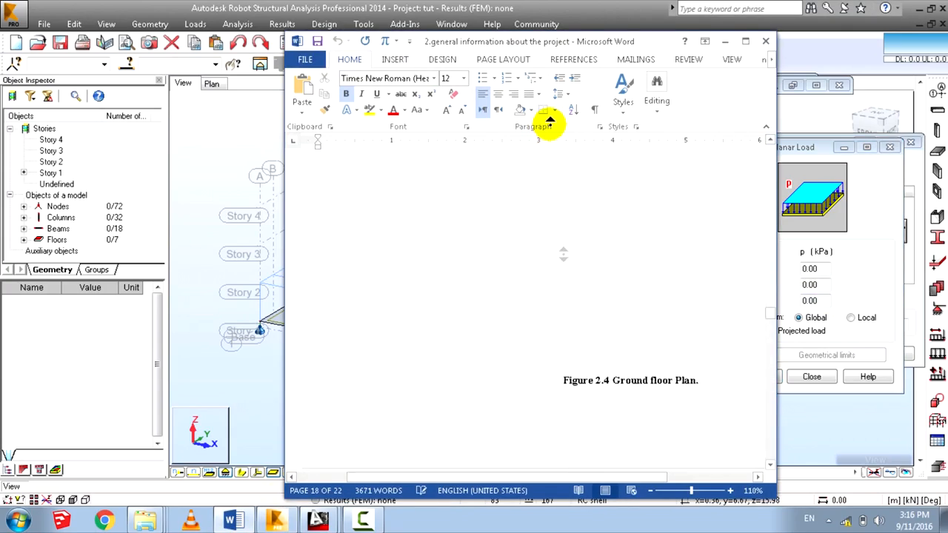
pyautogui.scroll(-15, 567, 265)
pyautogui.scroll(-3, 563, 255)
pyautogui.scroll(15, 563, 255)
pyautogui.scroll(12, 561, 252)
pyautogui.scroll(-15, 561, 254)
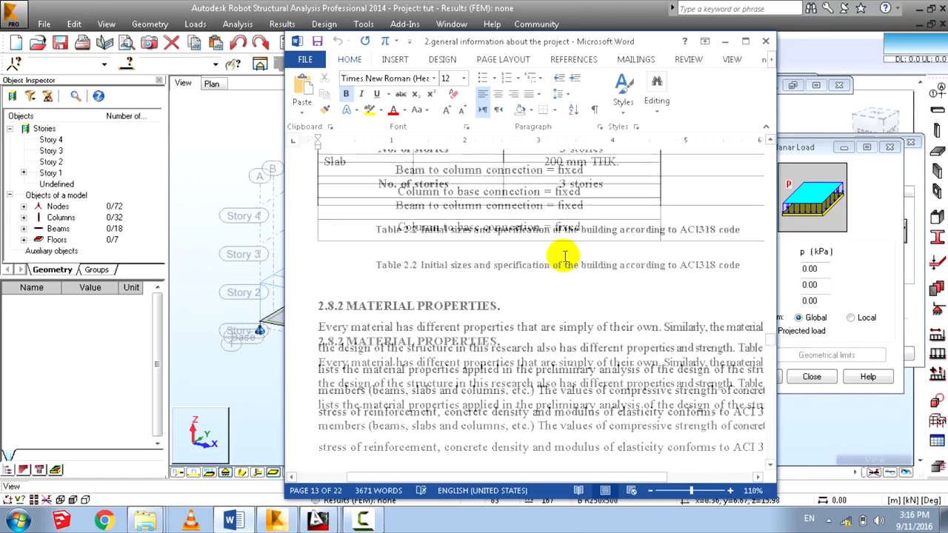
pyautogui.scroll(-5, 564, 255)
pyautogui.scroll(-8, 565, 255)
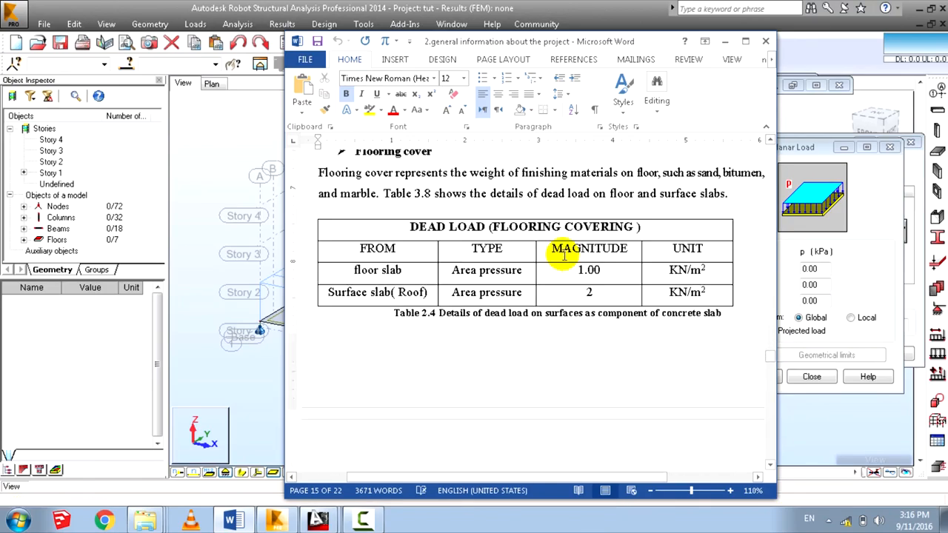
pyautogui.scroll(-8, 563, 255)
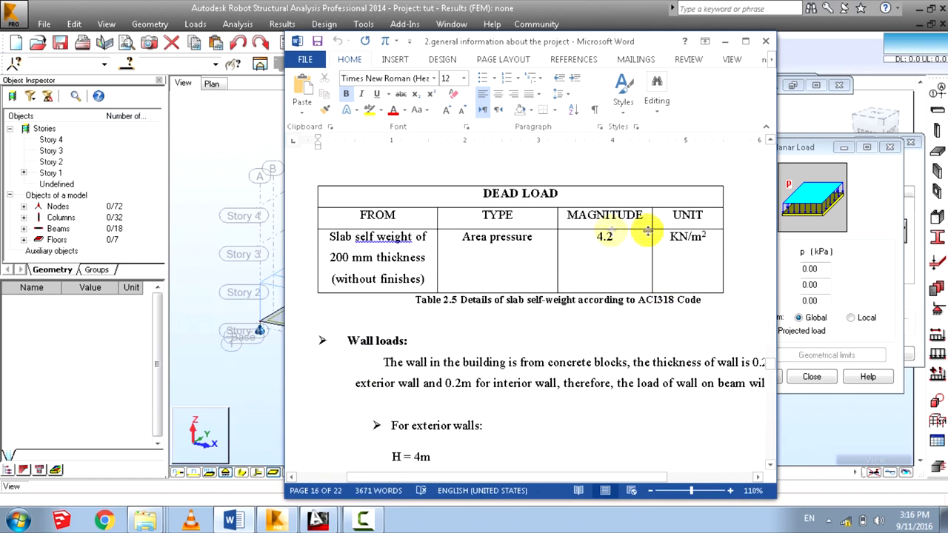
# Return to Robot Structural Analysis and define the uniform planar load as -4.2 kPa in the Z direction.
pyautogui.click(879, 262)
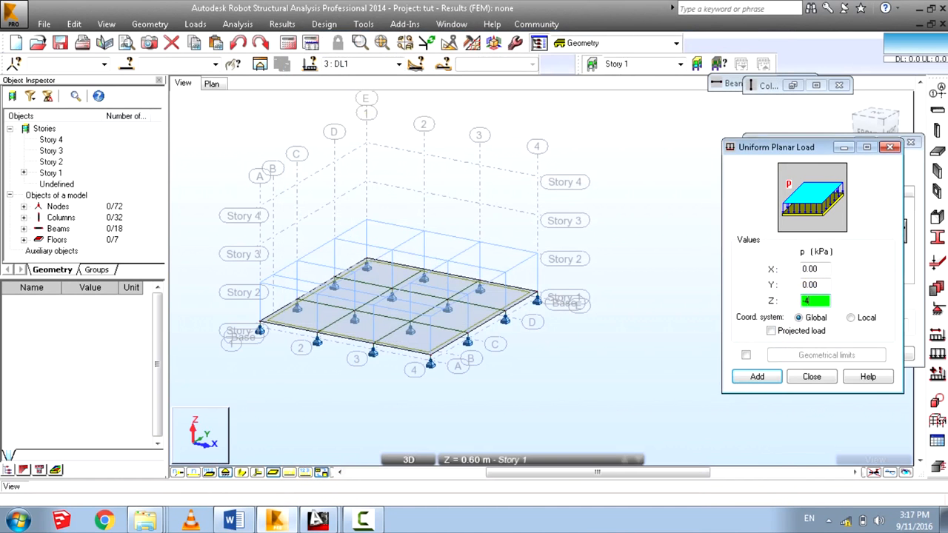
pyautogui.click(757, 377)
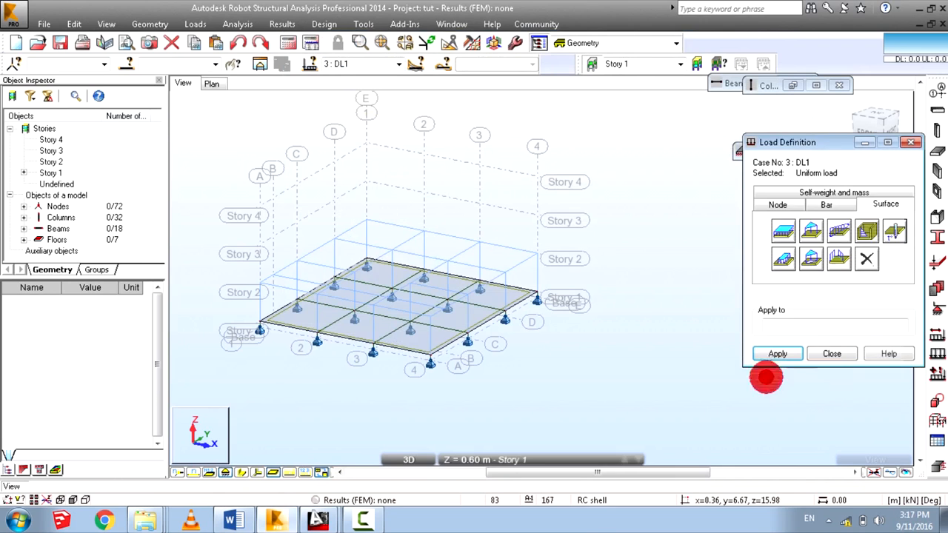
pyautogui.click(782, 326)
# Expand the model's floor objects and select each one in turn to see where it lies in the building.
pyautogui.click(24, 239)
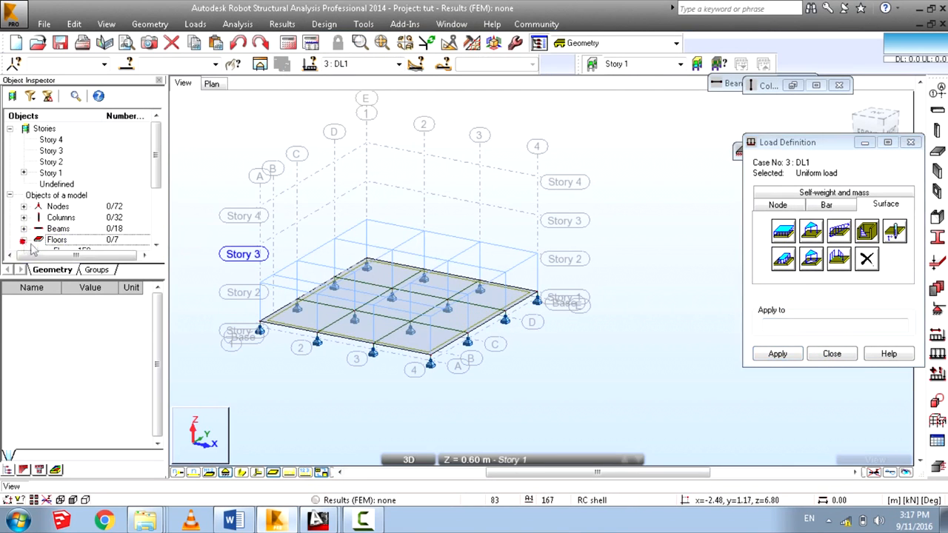
pyautogui.moveTo(152, 170); pyautogui.dragTo(159, 243)
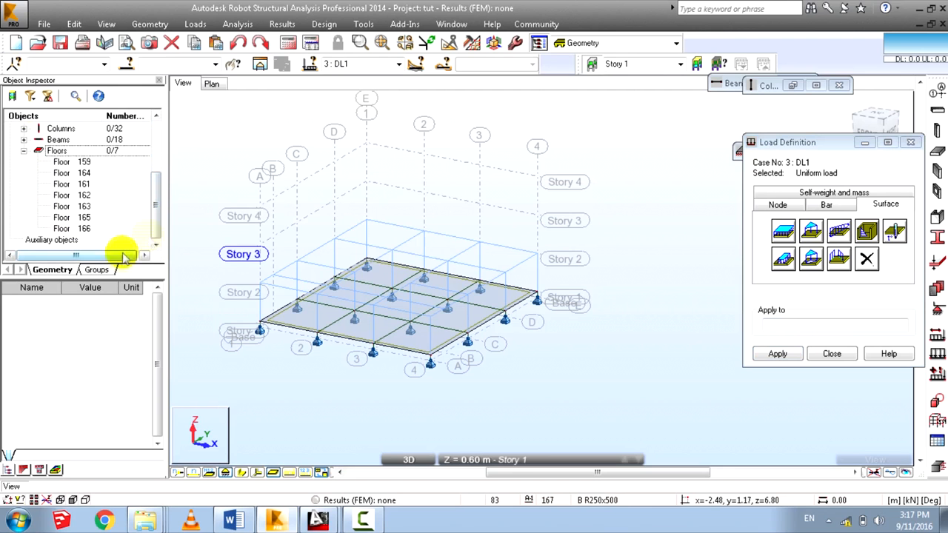
pyautogui.click(69, 229)
pyautogui.click(83, 163)
pyautogui.click(82, 173)
pyautogui.click(80, 184)
pyautogui.click(78, 195)
pyautogui.click(78, 206)
pyautogui.click(77, 217)
pyautogui.click(79, 229)
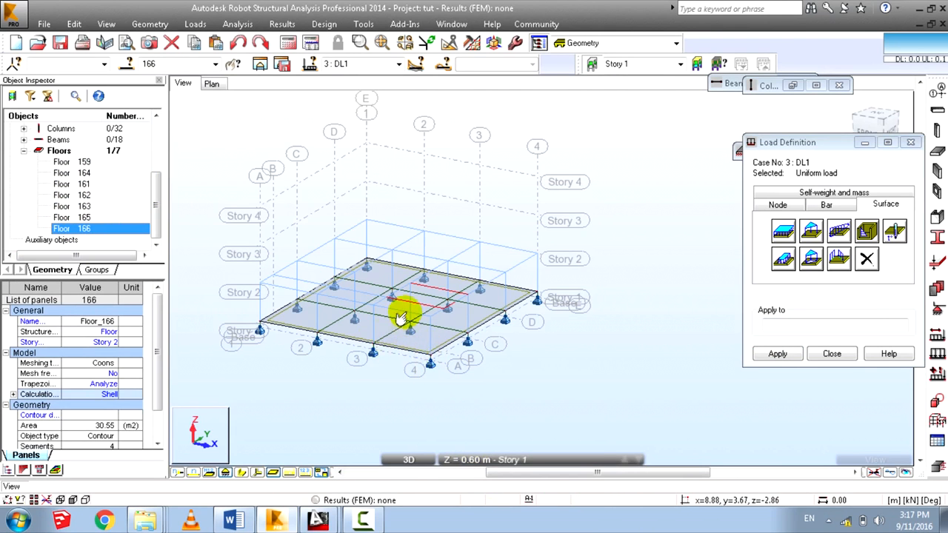
# Apply the uniform DL1 load to floor 159, the slab of Story 1.
pyautogui.moveTo(355, 310); pyautogui.dragTo(374, 310, button='middle')
pyautogui.scroll(1, 374, 310)
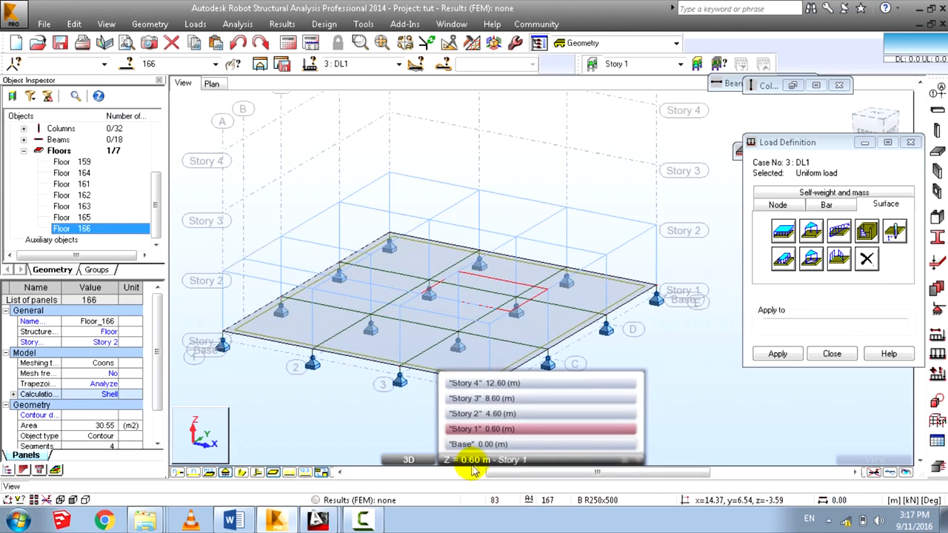
pyautogui.moveTo(331, 417); pyautogui.dragTo(329, 384, button='middle')
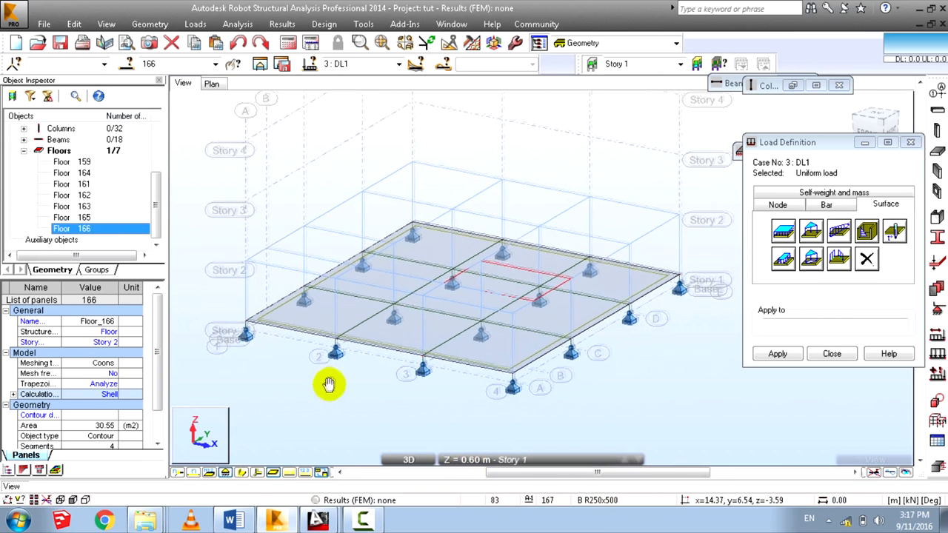
pyautogui.click(320, 337)
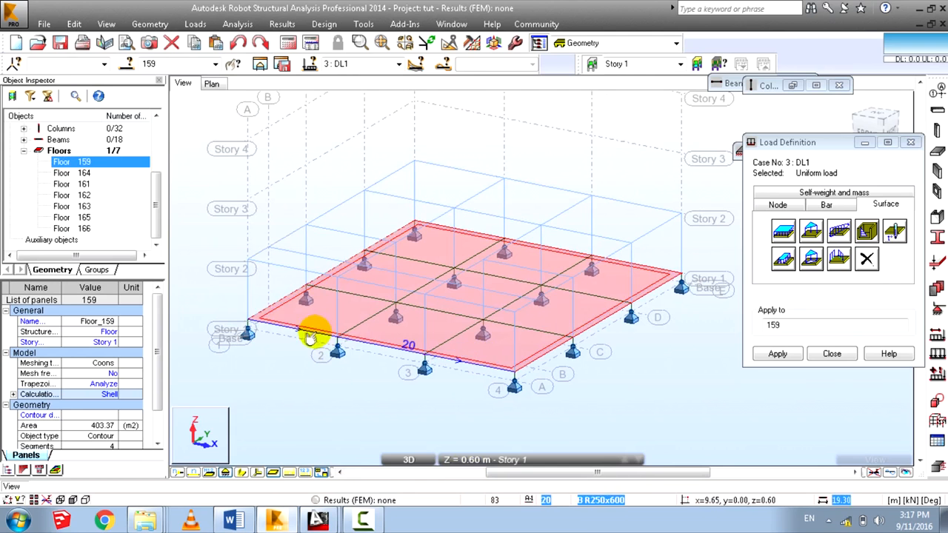
pyautogui.click(773, 324)
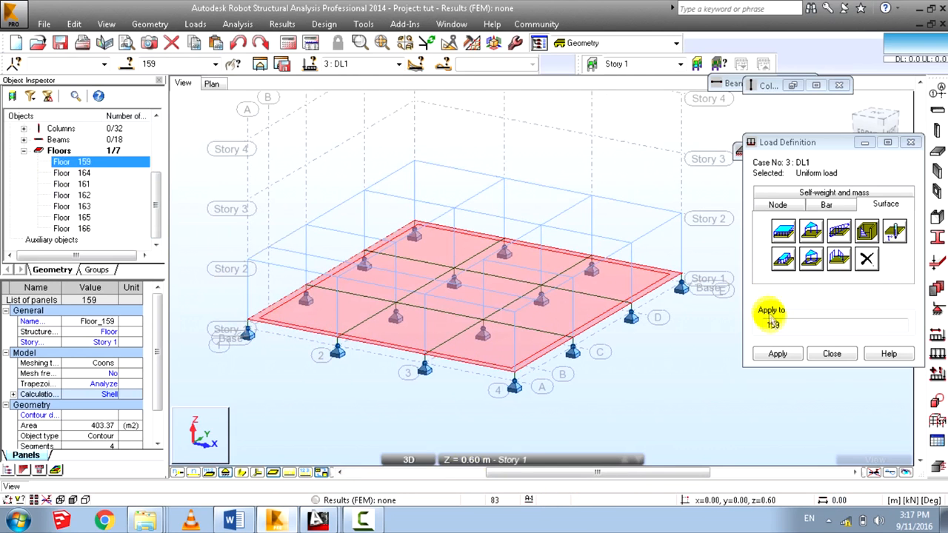
pyautogui.click(777, 356)
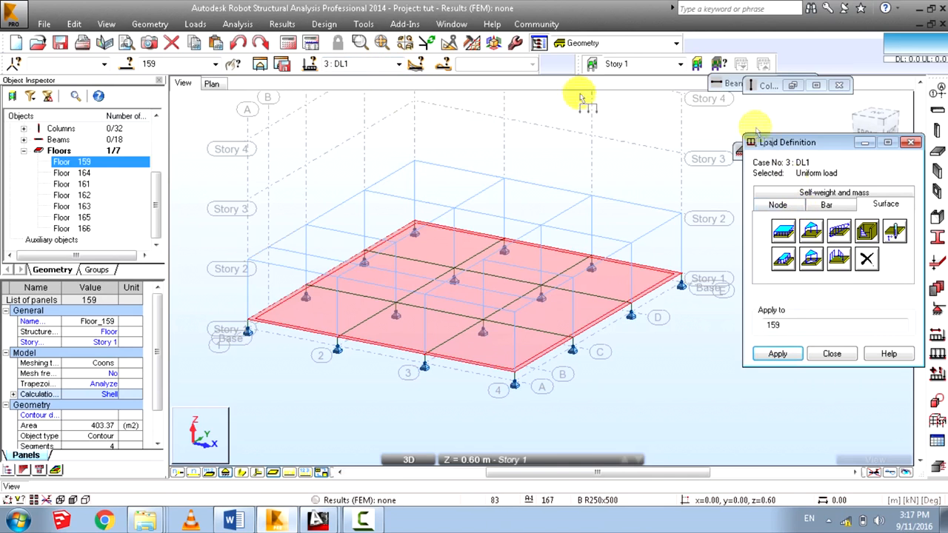
# Make LL1 the active case and apply a uniform planar load of -5 kPa in Z to floor 159.
pyautogui.click(399, 64)
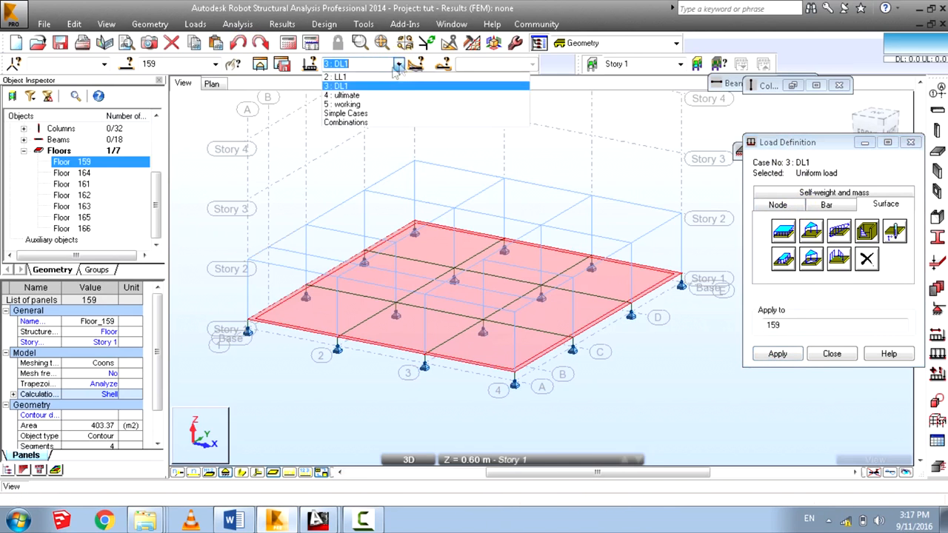
pyautogui.click(353, 77)
pyautogui.click(785, 232)
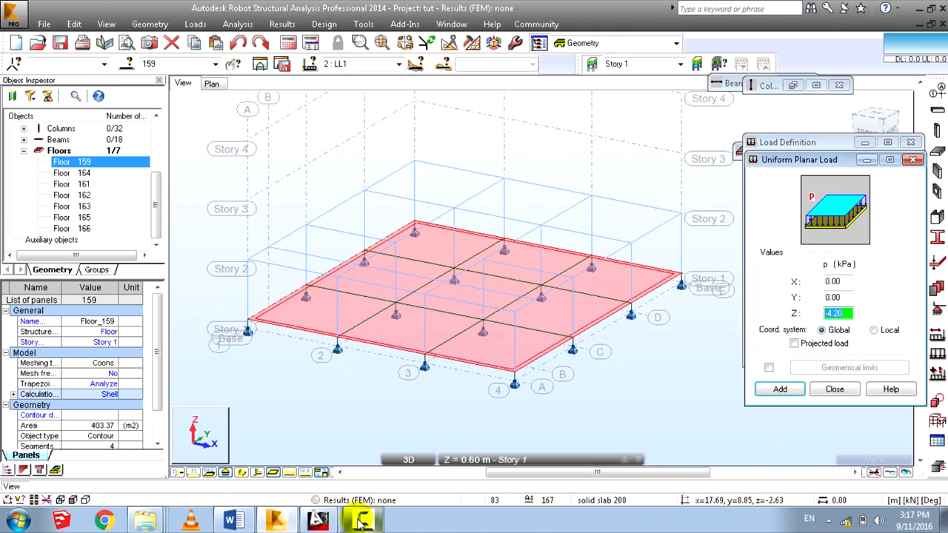
pyautogui.write('-5')
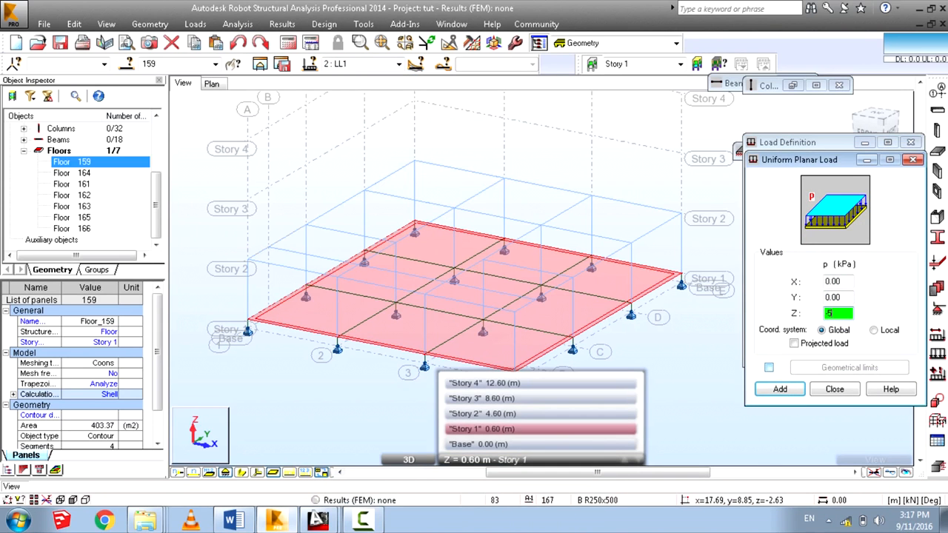
pyautogui.click(770, 390)
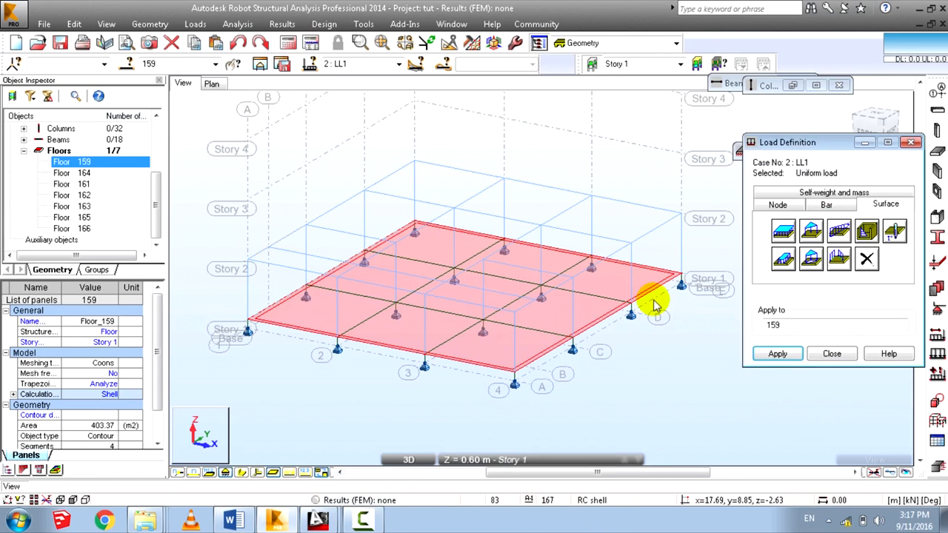
pyautogui.click(778, 354)
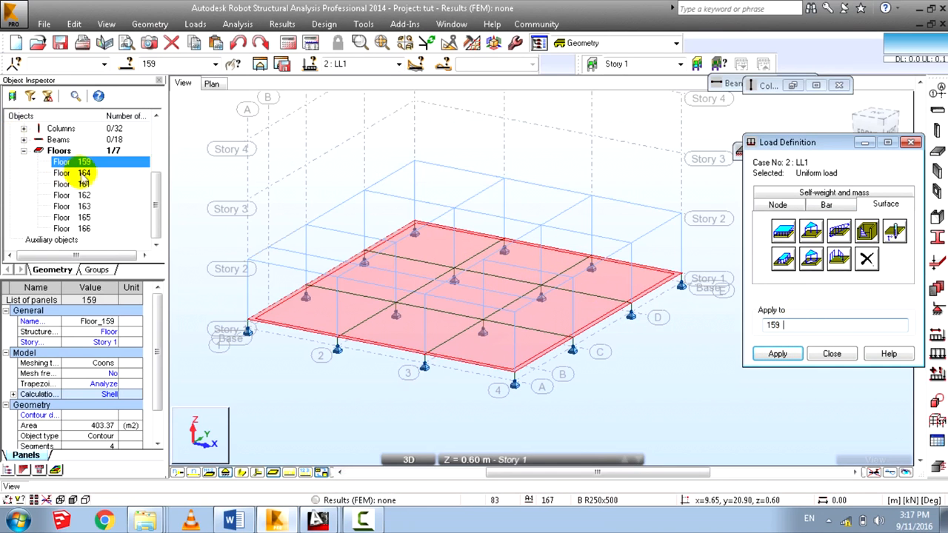
# Locate floor 164 in the model and display Story 2 at 4.60 m.
pyautogui.click(84, 174)
pyautogui.click(485, 459)
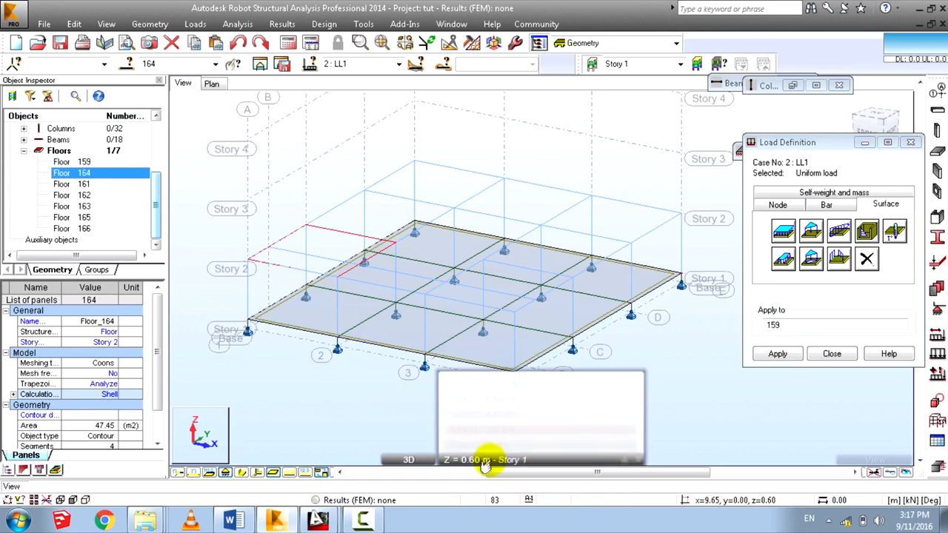
pyautogui.click(481, 413)
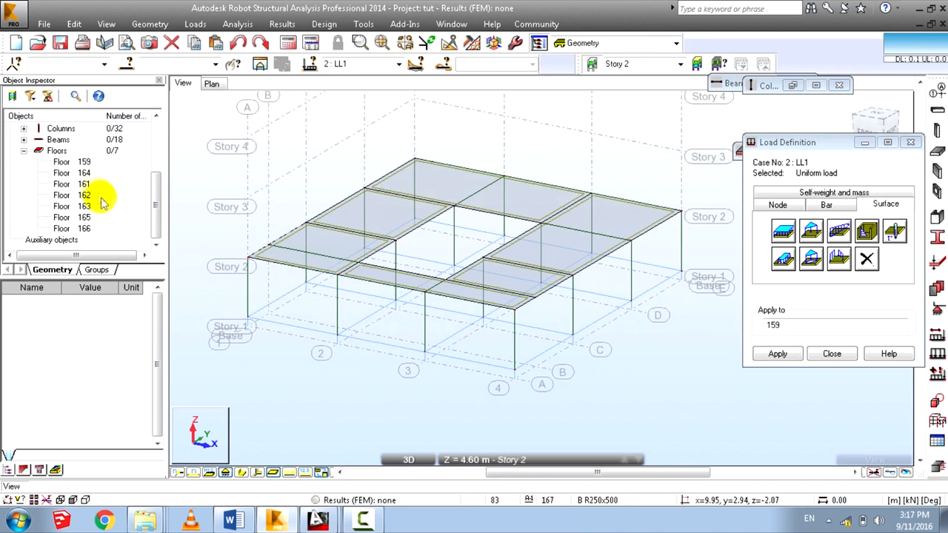
# Apply a uniform planar load of -5 kPa in Z under LL1 to the Story 2 floors 161 to 166.
pyautogui.click(77, 172)
pyautogui.keyDown('ctrl'); pyautogui.click(83, 218); pyautogui.keyUp('ctrl')
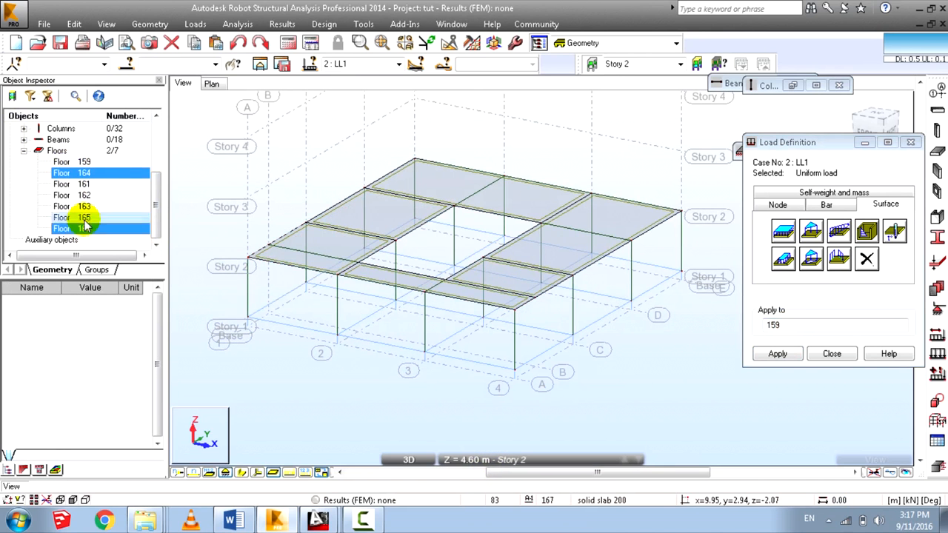
pyautogui.keyDown('ctrl'); pyautogui.click(94, 187); pyautogui.keyUp('ctrl')
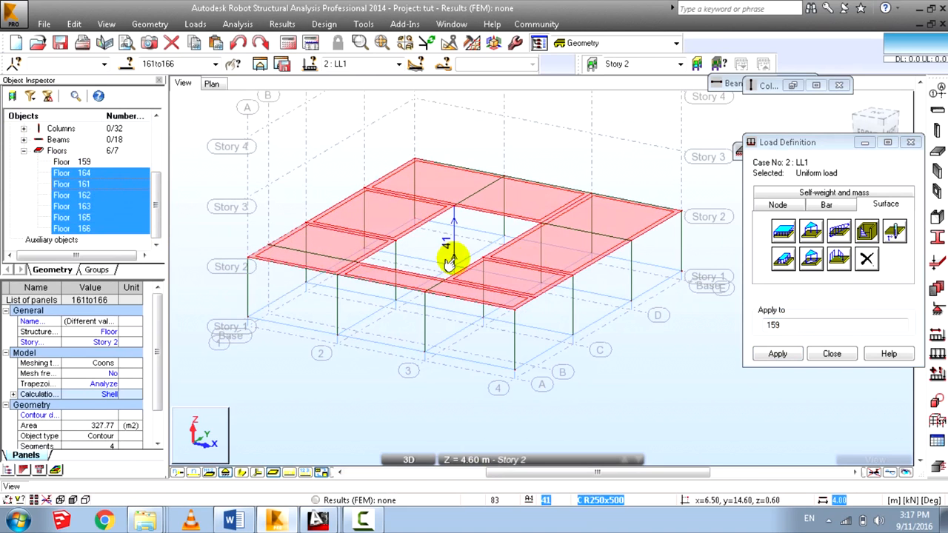
pyautogui.click(783, 231)
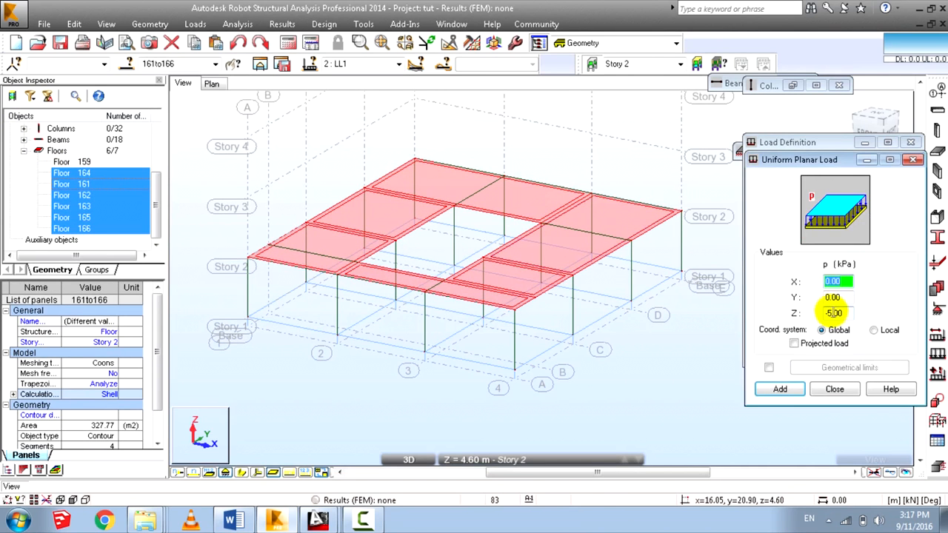
pyautogui.click(792, 388)
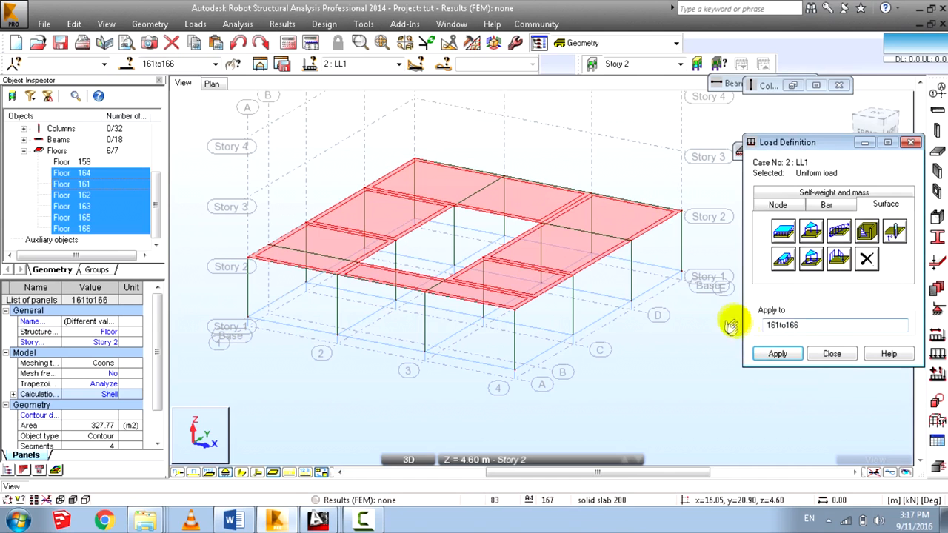
pyautogui.click(790, 354)
# Make DL1 the active case and apply a uniform planar load of -4.2 kPa in Z to floors 161 to 166.
pyautogui.click(399, 63)
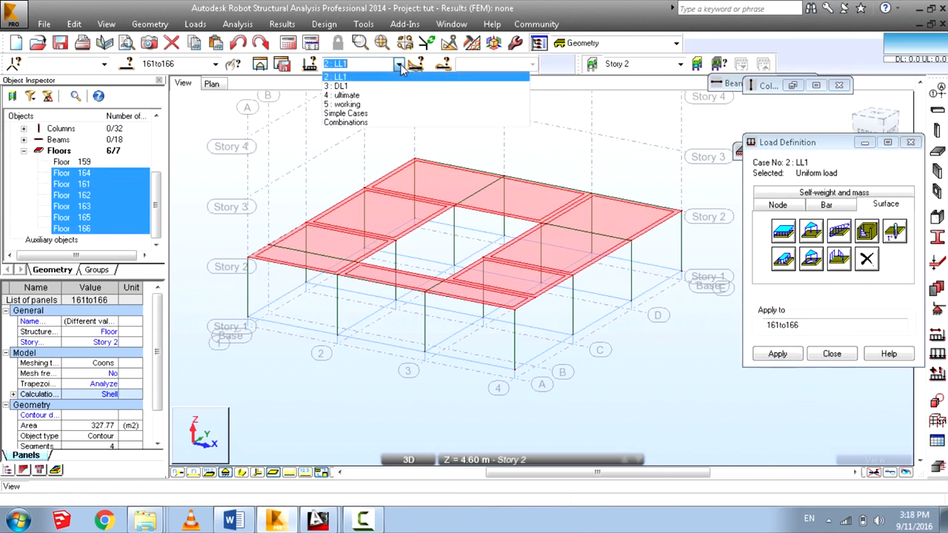
pyautogui.click(363, 87)
pyautogui.doubleClick(782, 232)
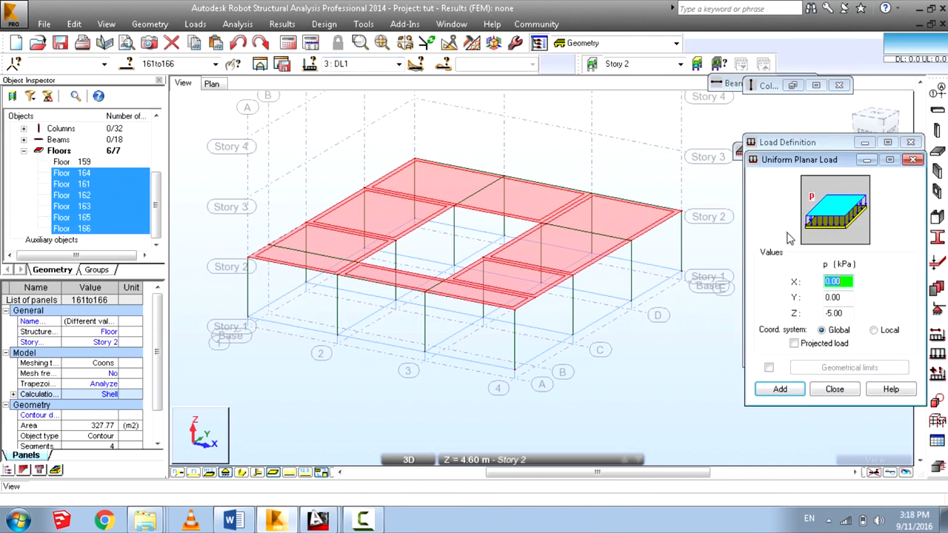
pyautogui.click(702, 314)
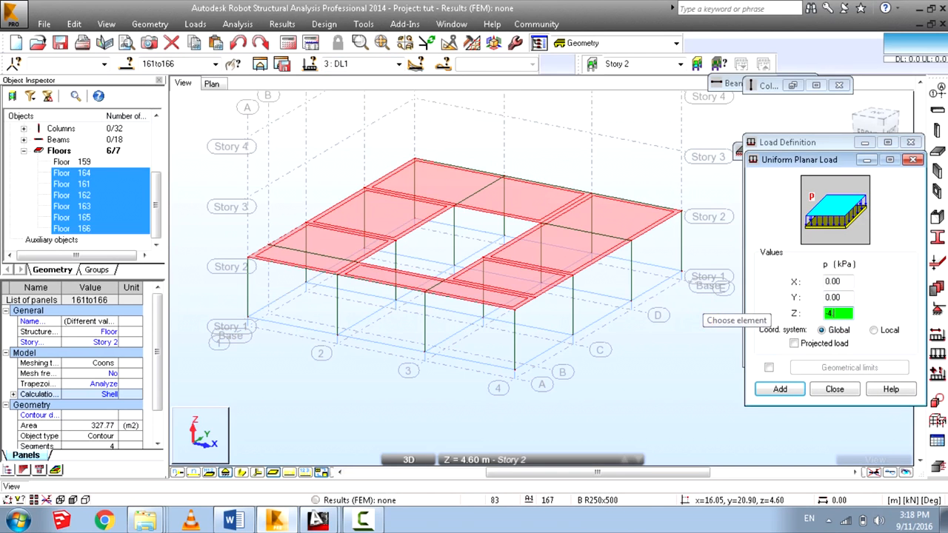
pyautogui.click(229, 520)
pyautogui.click(229, 521)
pyautogui.write('-4.')
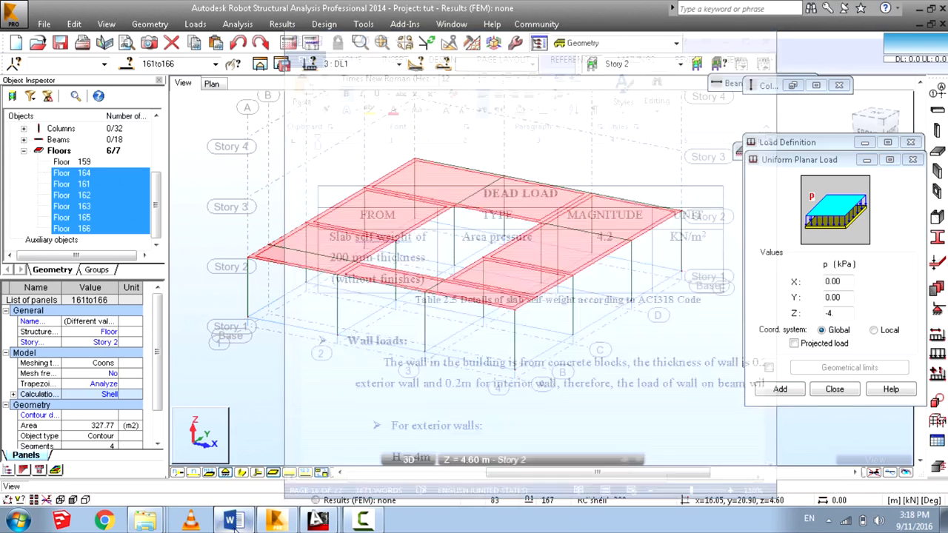
pyautogui.write('2')
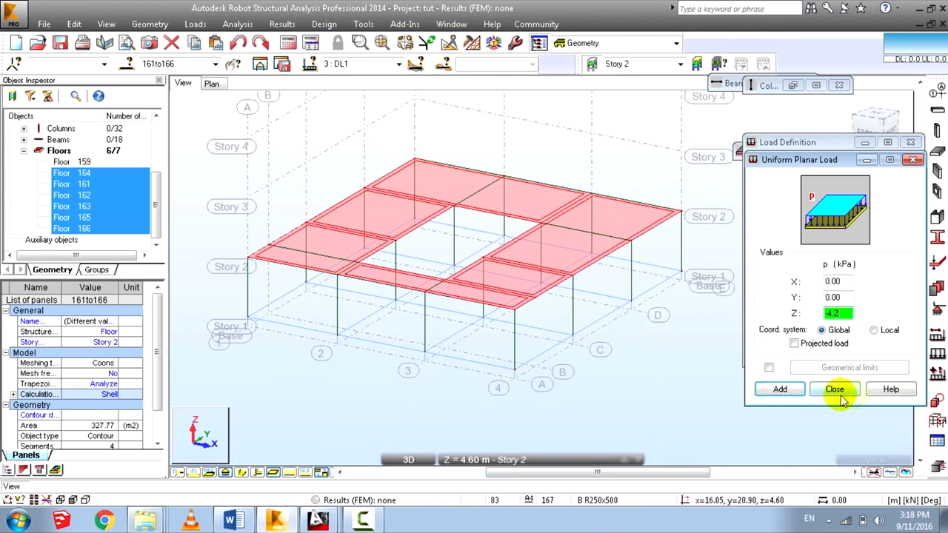
pyautogui.click(796, 391)
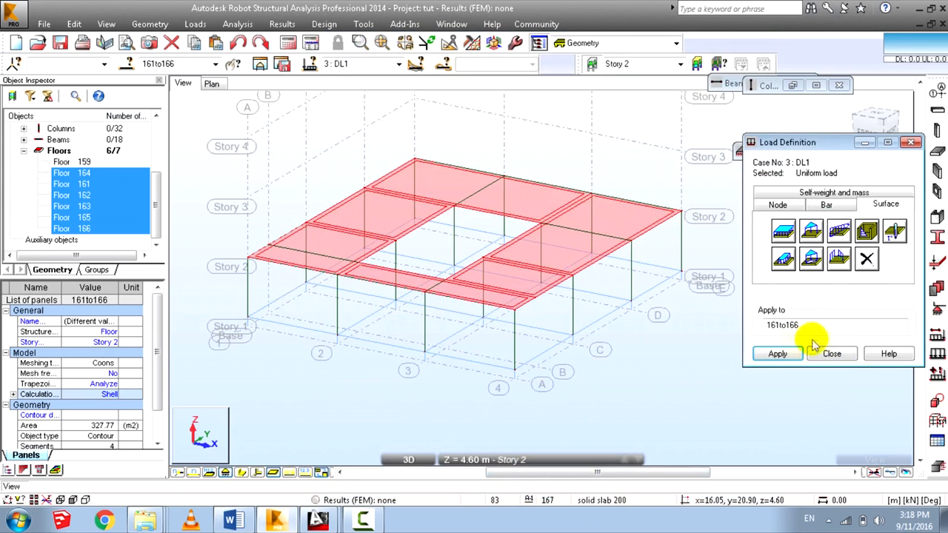
pyautogui.click(776, 354)
pyautogui.click(831, 353)
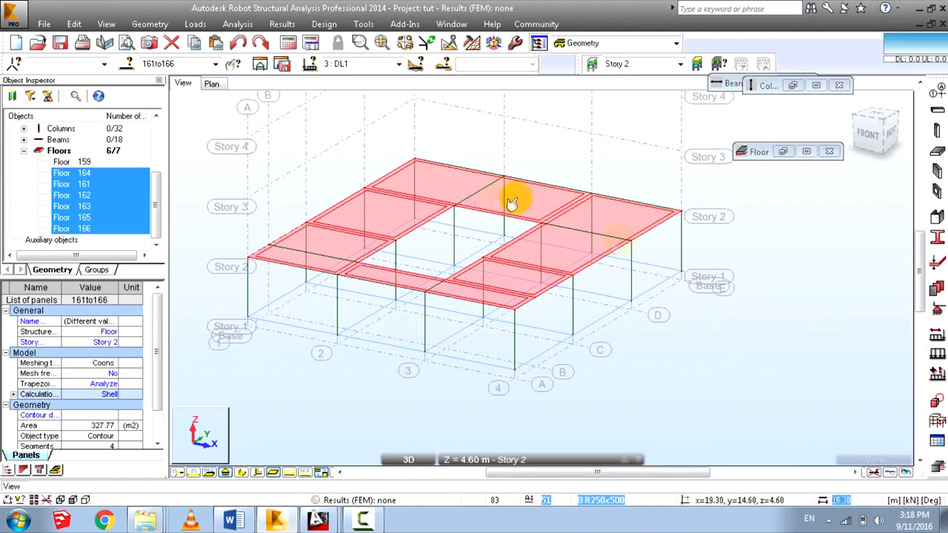
# Show the DL1 load symbols and values on the Story 2 slabs, examine them, and hide the symbols again.
pyautogui.moveTo(478, 212); pyautogui.dragTo(520, 189, button='middle')
pyautogui.click(527, 179)
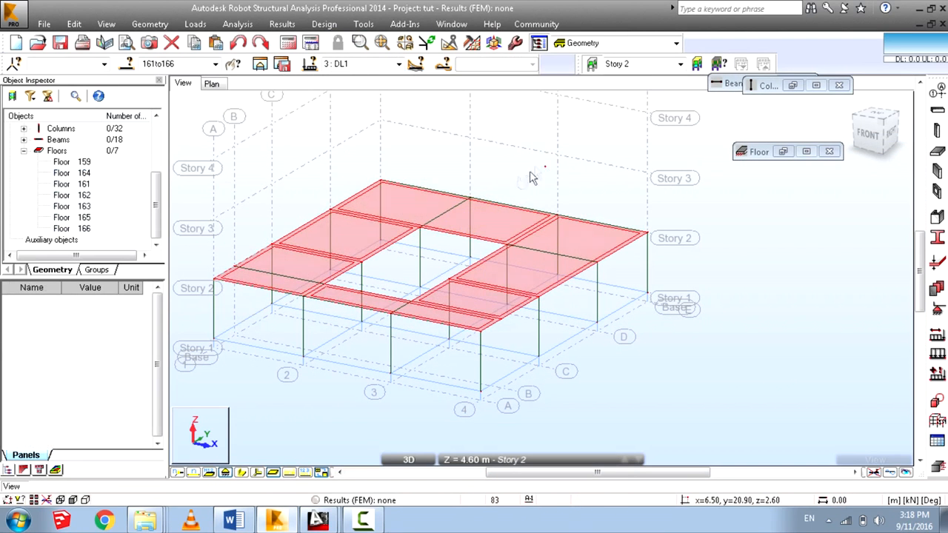
pyautogui.click(288, 472)
pyautogui.click(318, 472)
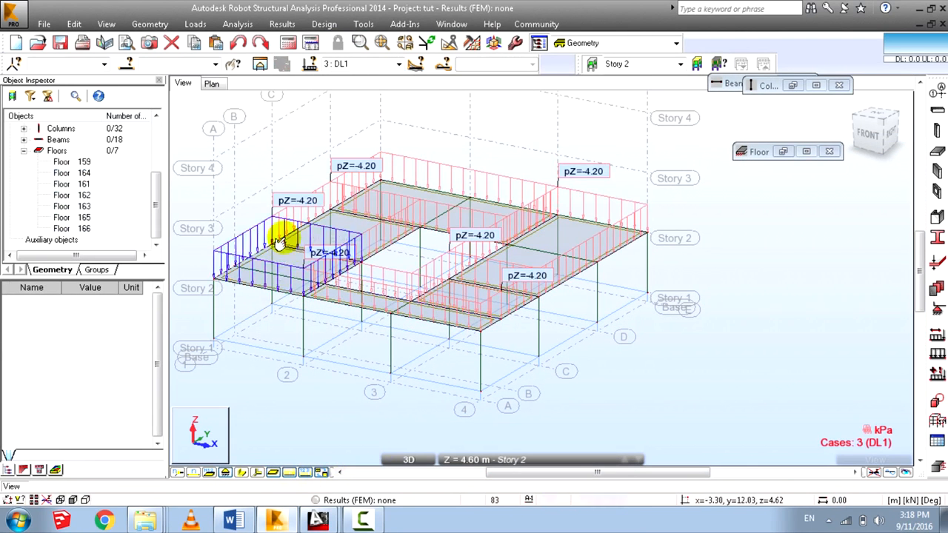
pyautogui.scroll(3, 266, 189)
pyautogui.scroll(-3, 267, 170)
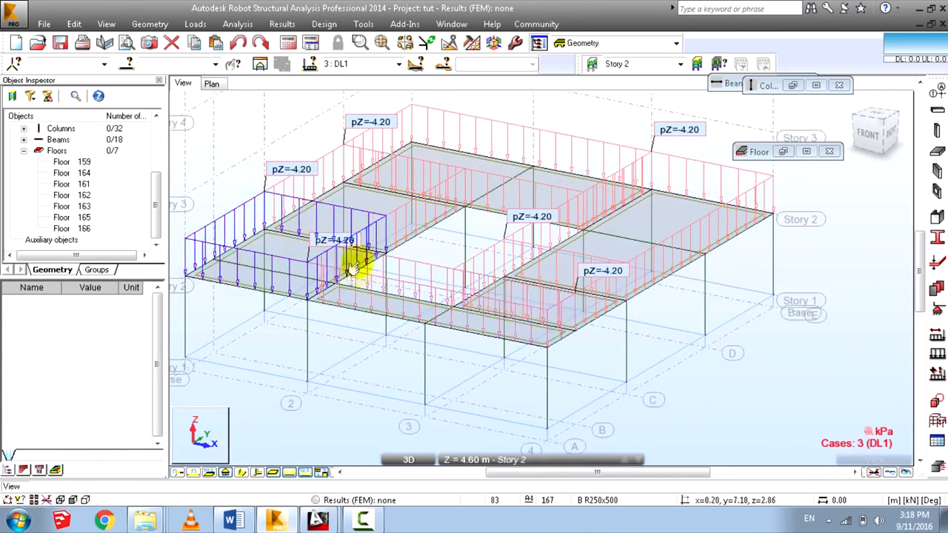
pyautogui.scroll(-2, 360, 266)
pyautogui.click(287, 472)
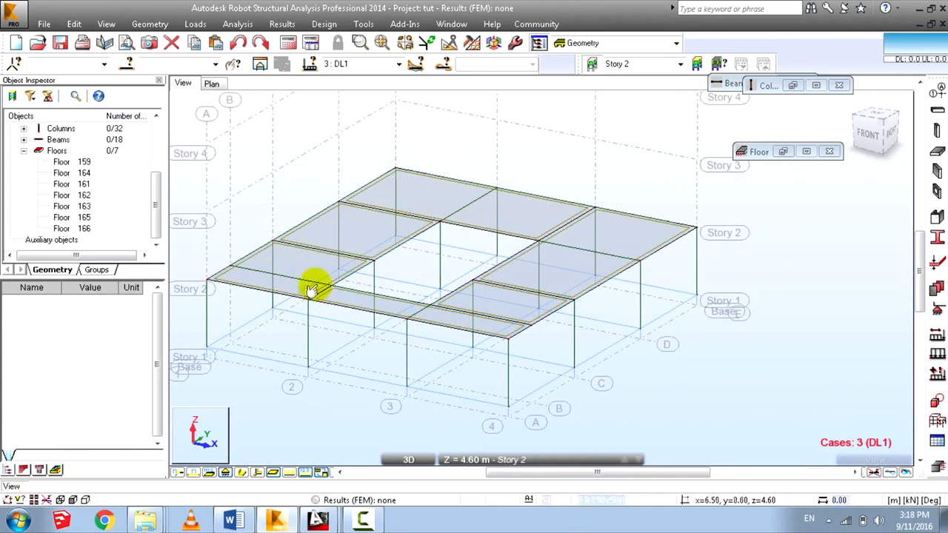
pyautogui.moveTo(313, 284); pyautogui.dragTo(290, 293, button='middle')
# Set up a uniform bar load for DL1 with Z of 19.92 kN/m, looking up the exterior wall load in the Word document.
pyautogui.click(195, 24)
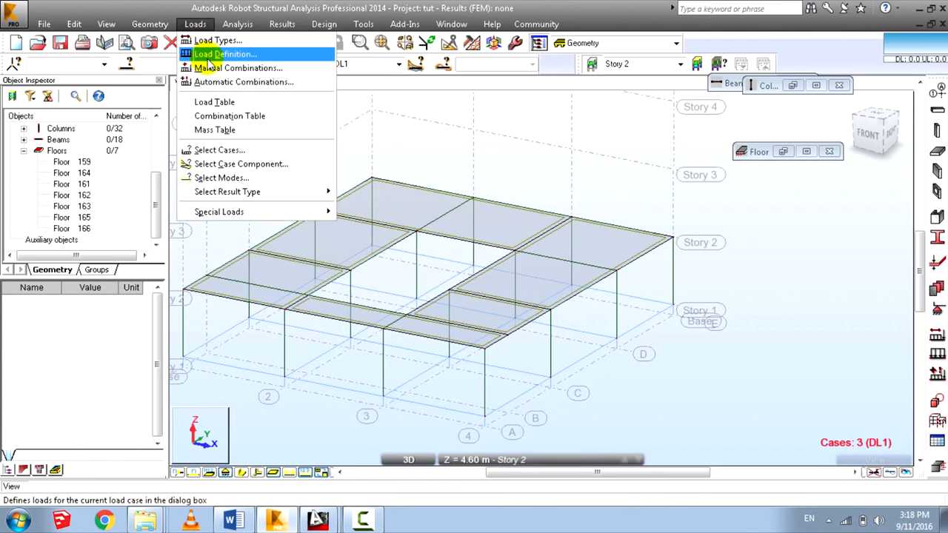
pyautogui.click(215, 57)
pyautogui.moveTo(792, 152); pyautogui.dragTo(775, 133)
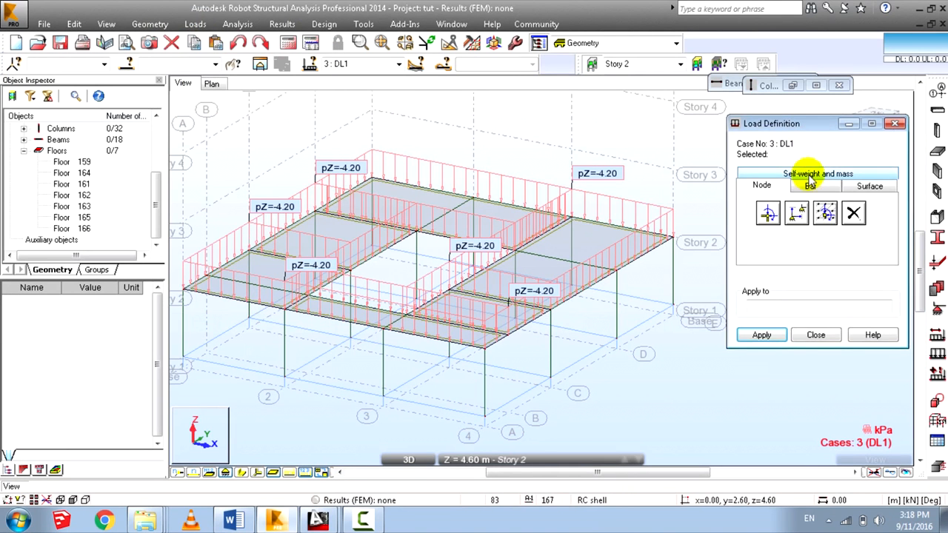
pyautogui.click(827, 189)
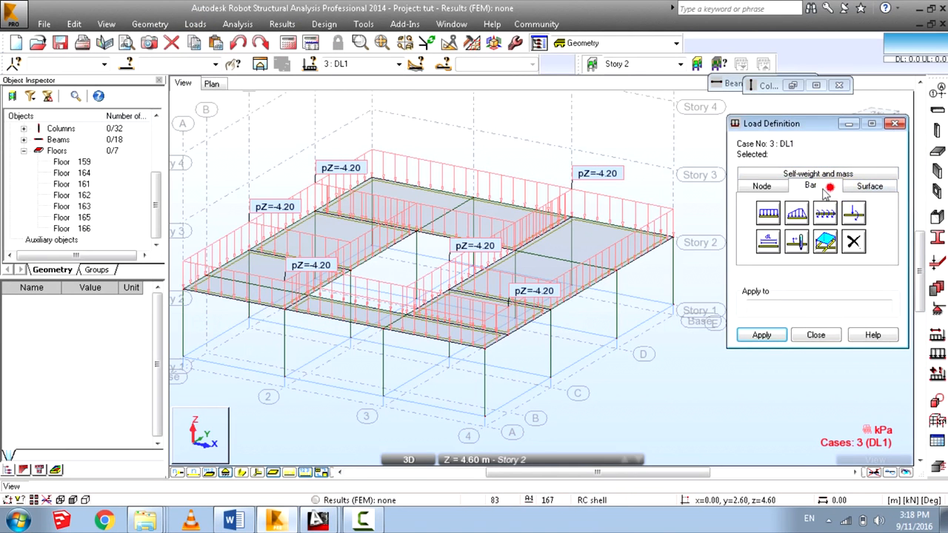
pyautogui.click(768, 215)
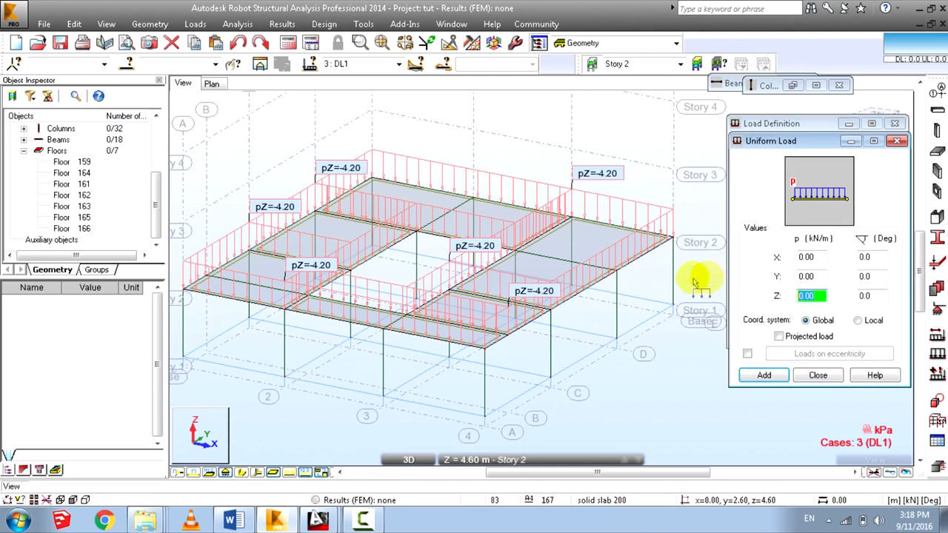
pyautogui.click(231, 520)
pyautogui.scroll(-10, 474, 265)
pyautogui.scroll(6, 478, 271)
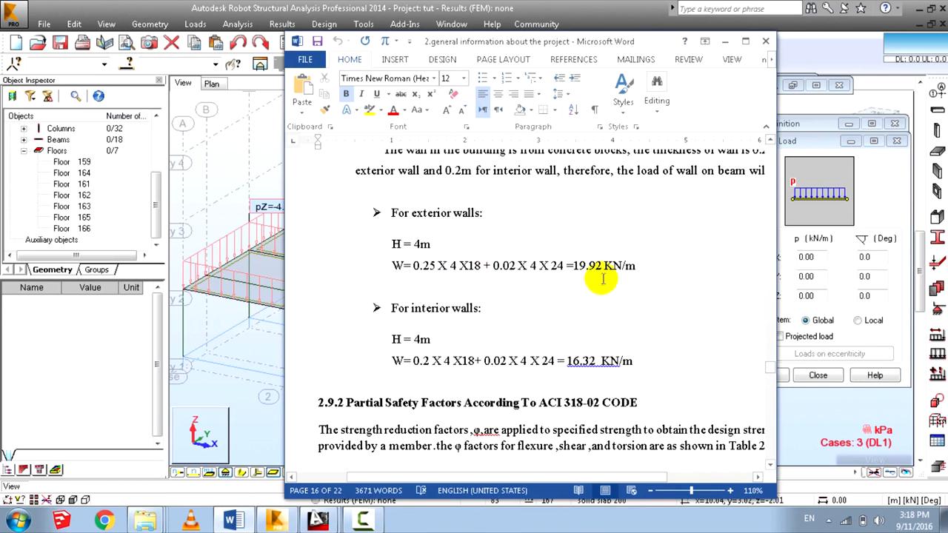
pyautogui.click(724, 41)
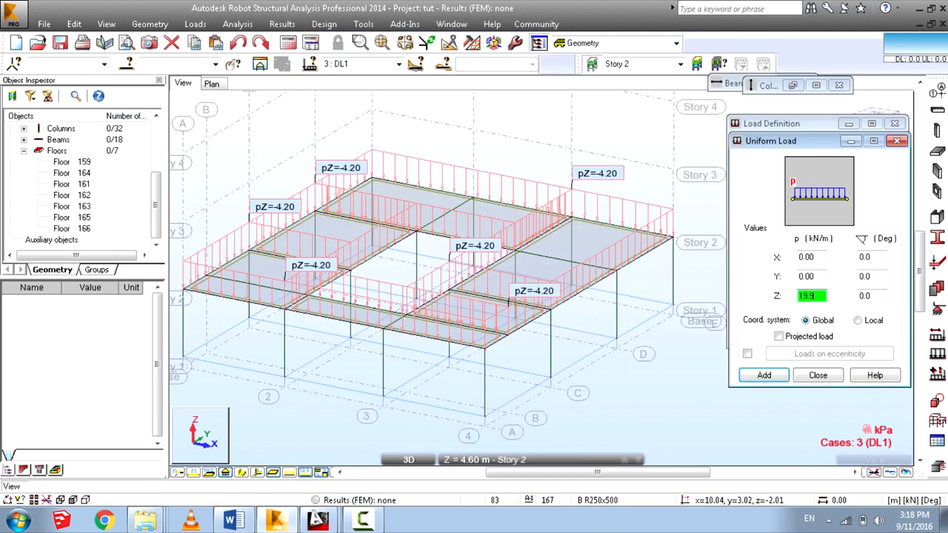
pyautogui.moveTo(556, 248); pyautogui.dragTo(609, 254, button='middle')
pyautogui.scroll(-1, 458, 273)
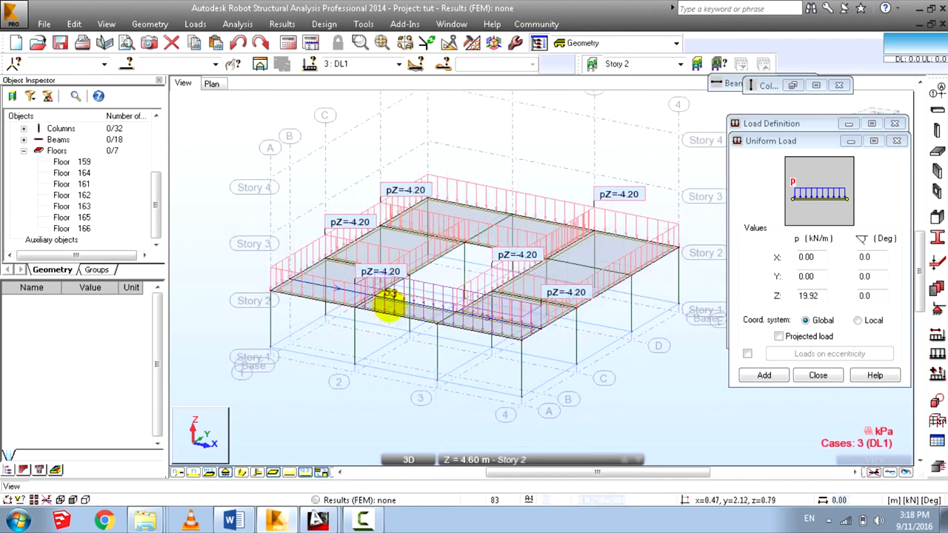
# Hide the load symbols and display Story 1 at 0.60 m.
pyautogui.click(290, 474)
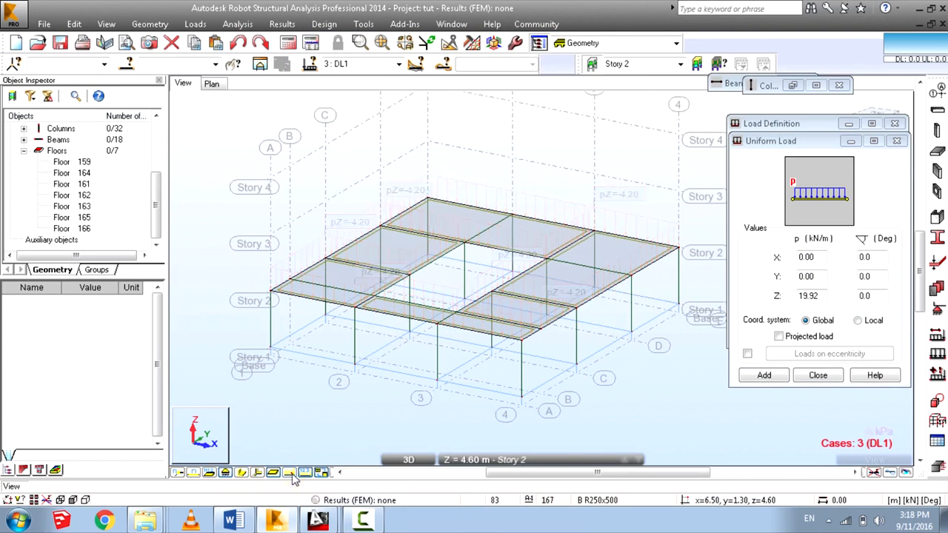
pyautogui.scroll(3, 356, 271)
pyautogui.scroll(-3, 415, 319)
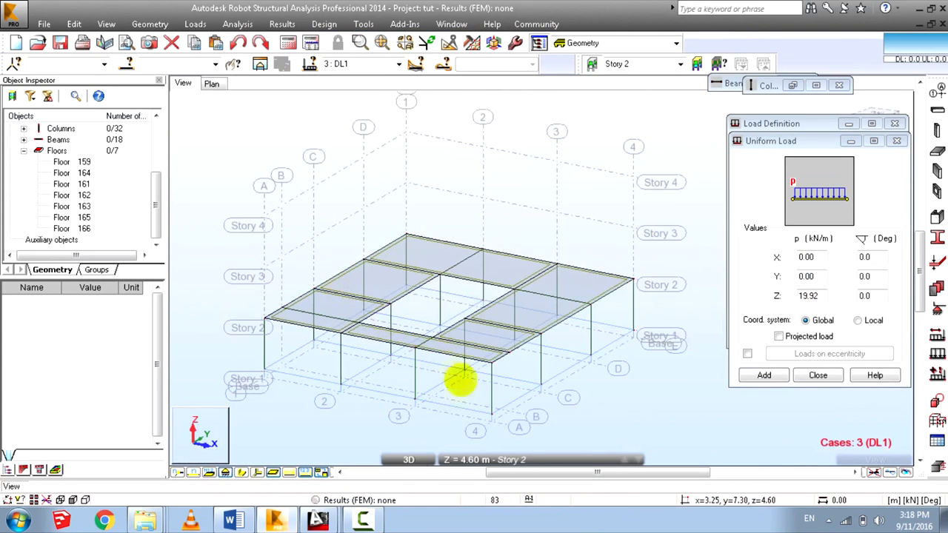
pyautogui.click(461, 460)
pyautogui.click(481, 429)
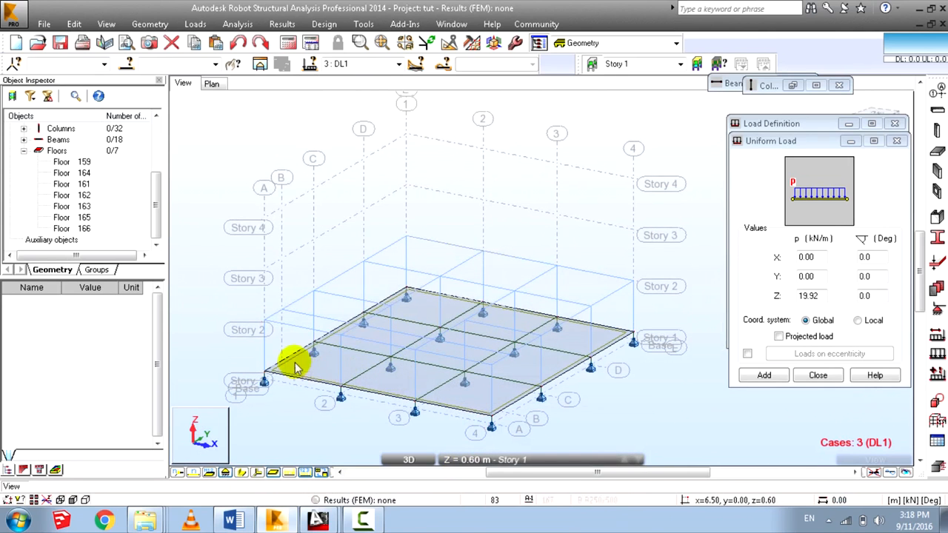
# Add the uniform bar load and apply it to the four perimeter beams of Story 1, bars 19 to 22.
pyautogui.click(763, 374)
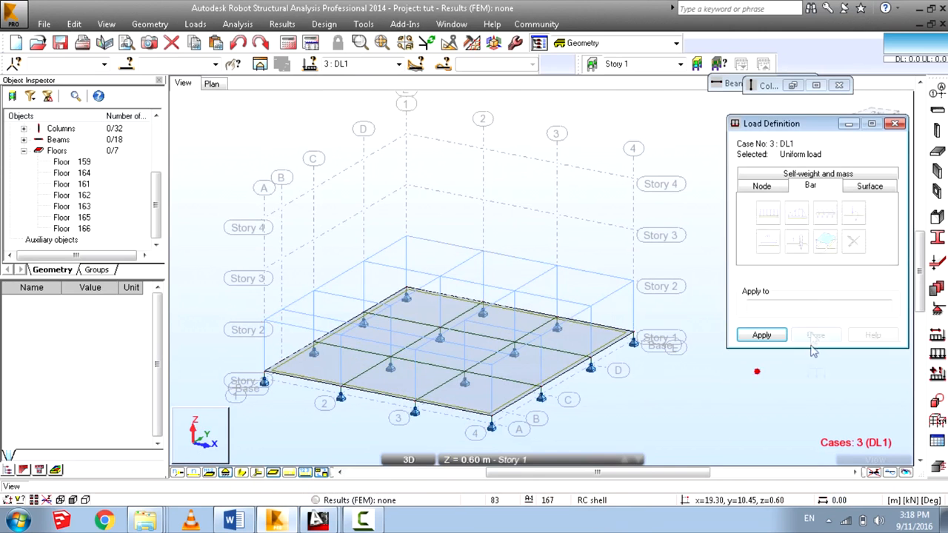
pyautogui.click(355, 318)
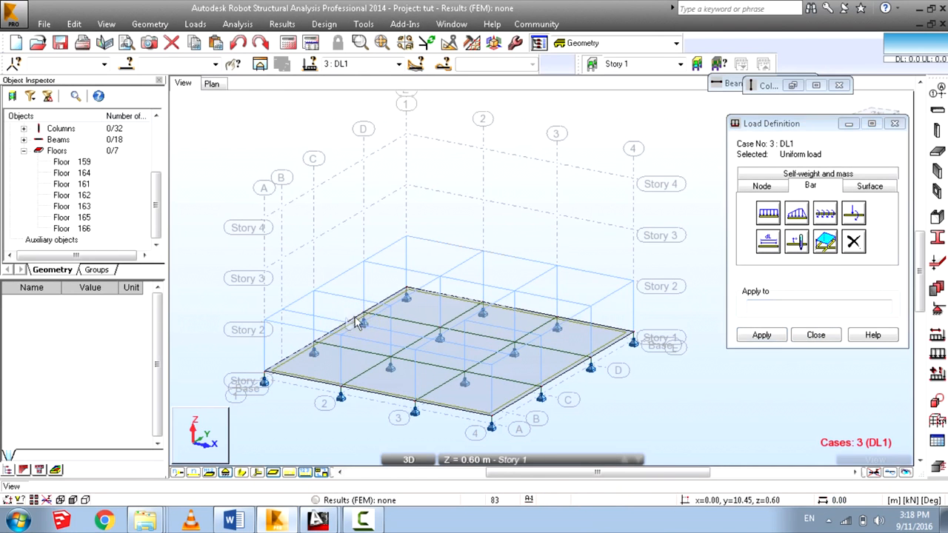
pyautogui.click(314, 342)
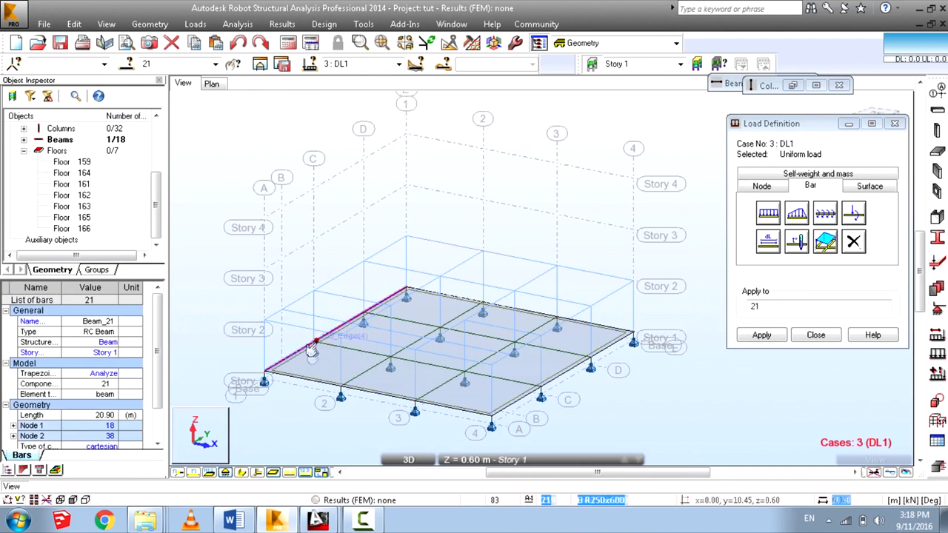
pyautogui.keyDown('ctrl'); pyautogui.click(311, 383); pyautogui.keyUp('ctrl')
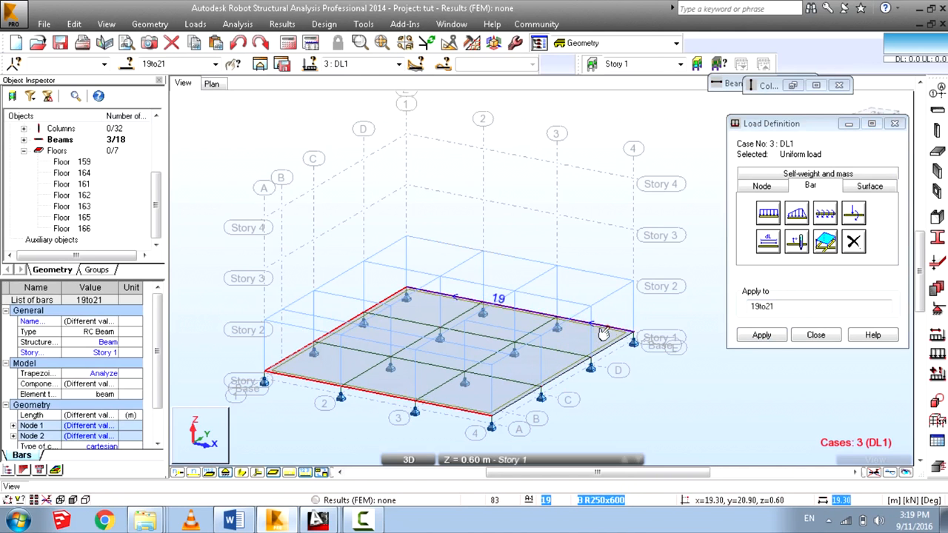
pyautogui.click(604, 355)
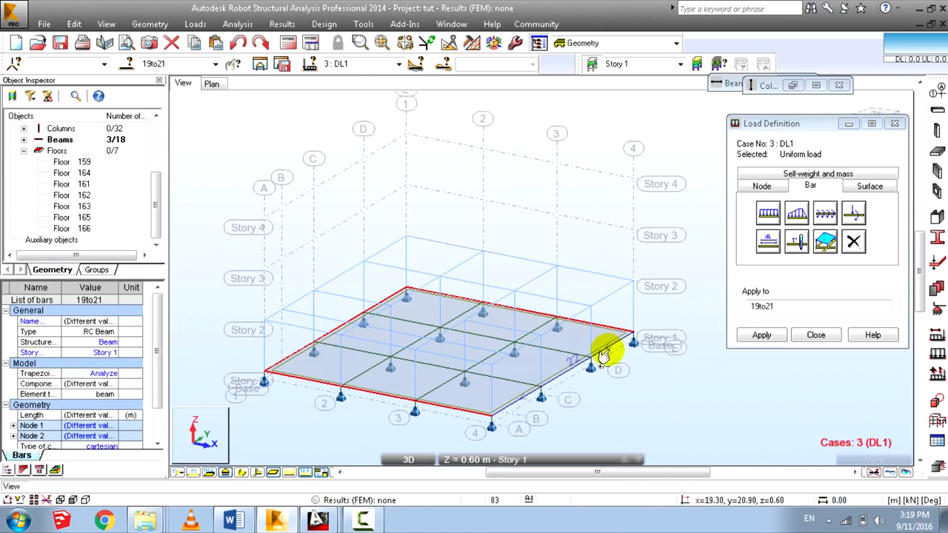
pyautogui.click(807, 311)
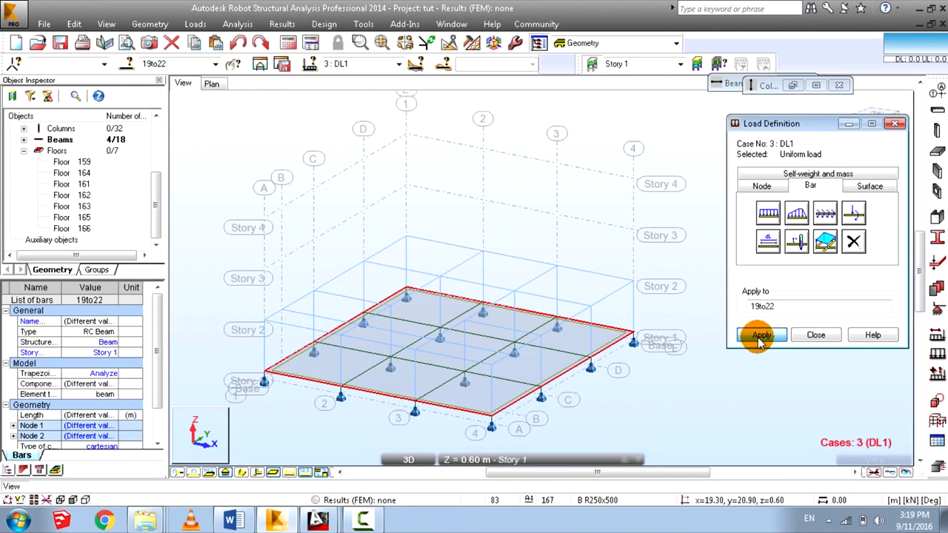
# Display Story 2 at 4.60 m and activate the uniform load's bar list for a new selection.
pyautogui.click(474, 460)
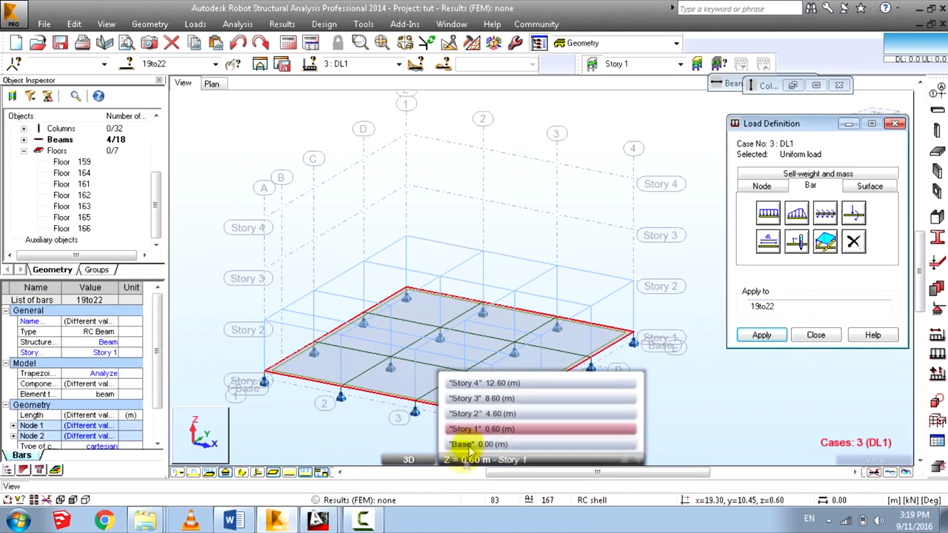
pyautogui.click(480, 413)
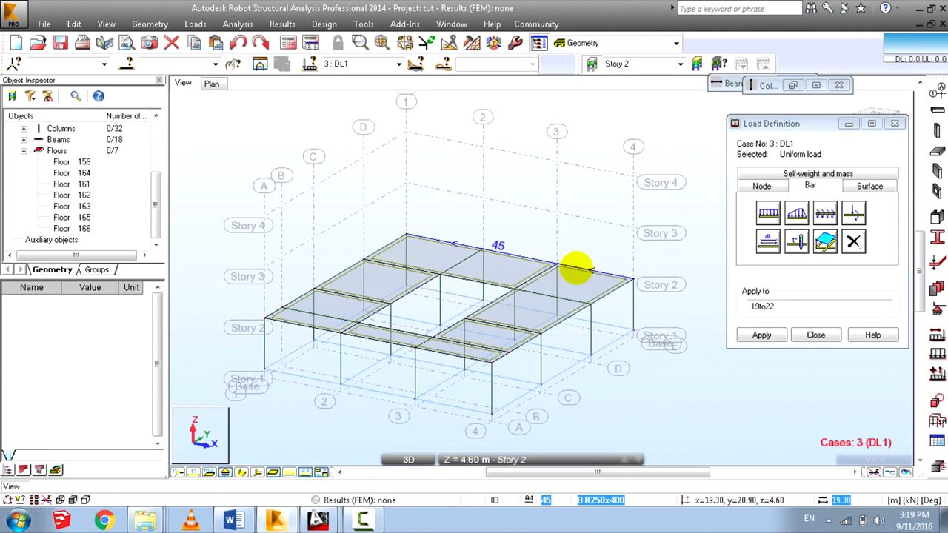
pyautogui.click(822, 303)
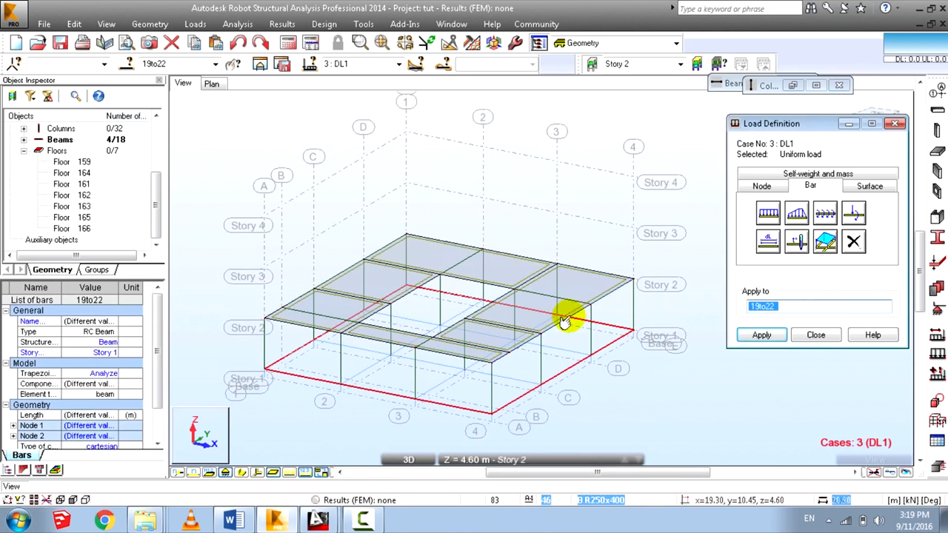
pyautogui.click(615, 282)
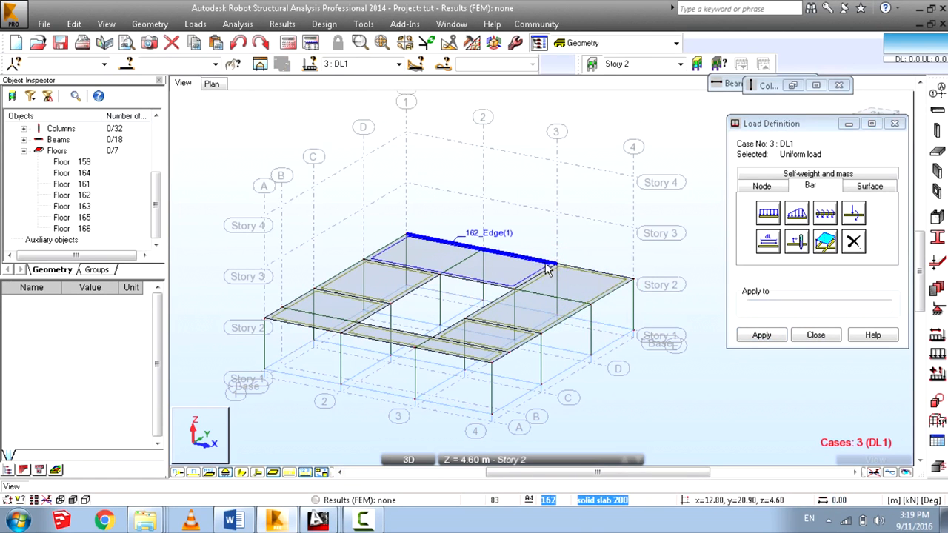
pyautogui.click(585, 328)
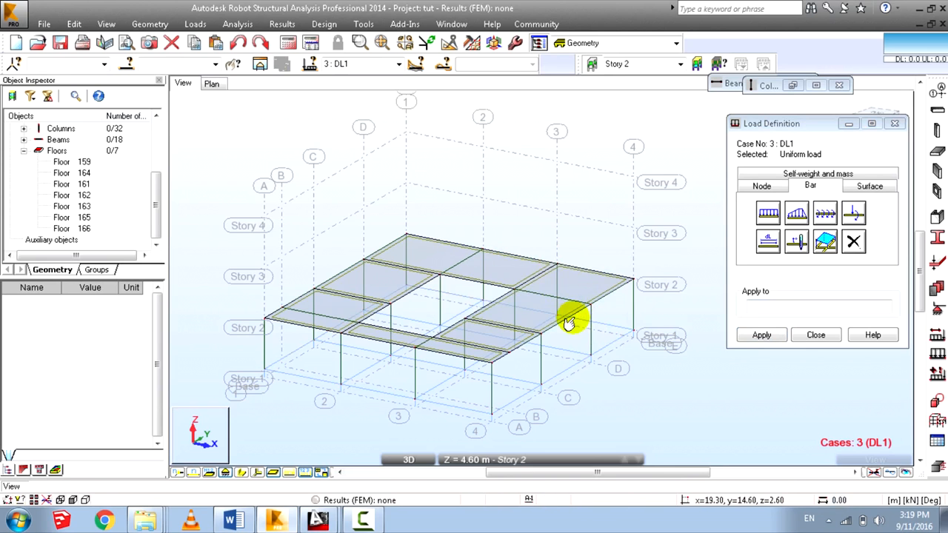
pyautogui.click(566, 320)
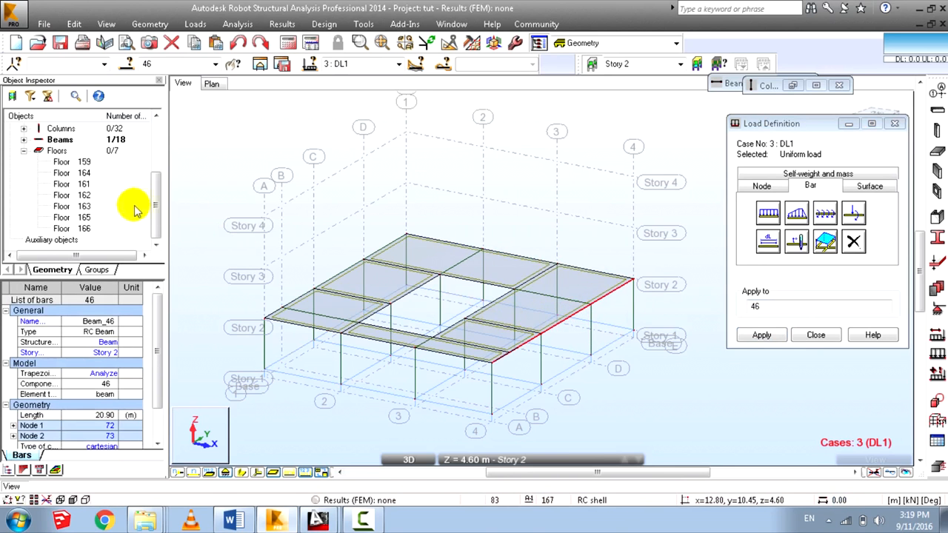
pyautogui.moveTo(154, 191); pyautogui.dragTo(154, 138)
pyautogui.click(24, 151)
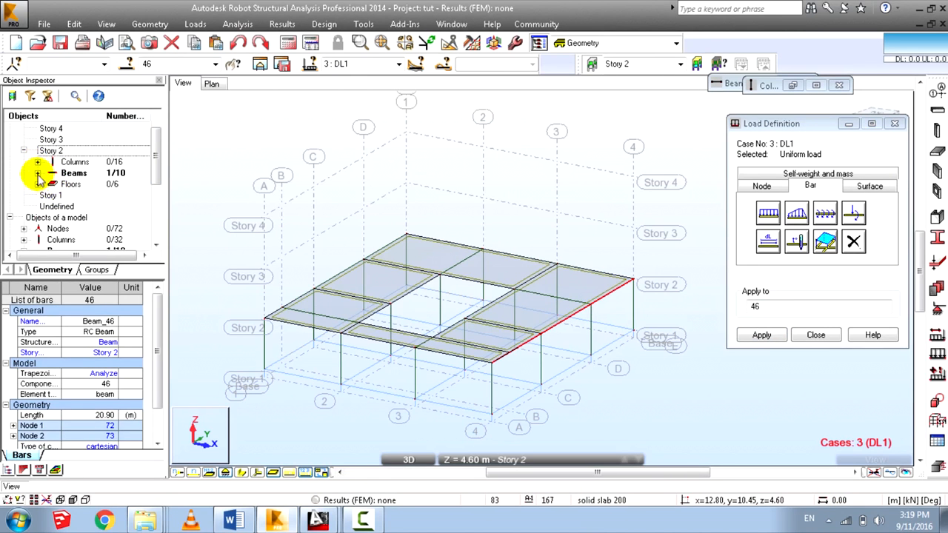
pyautogui.click(37, 173)
pyautogui.click(80, 184)
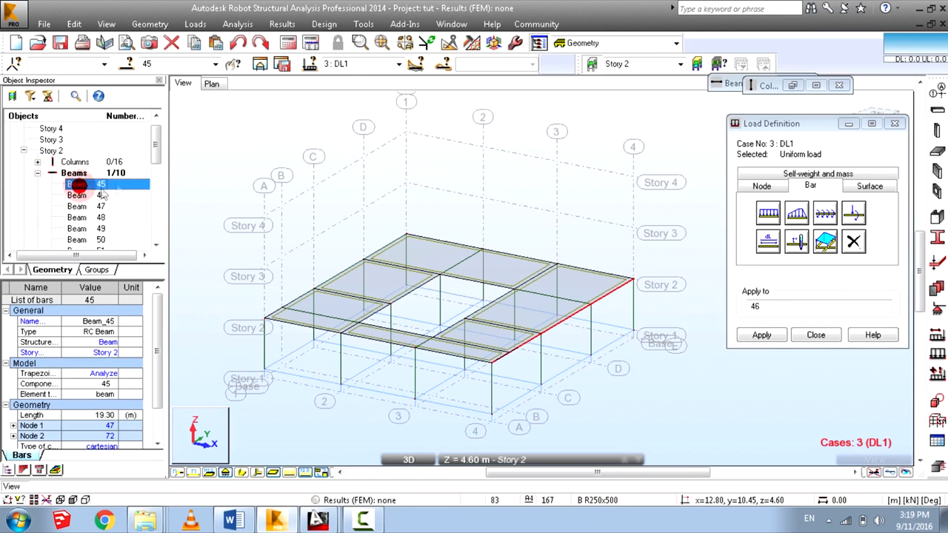
pyautogui.click(82, 206)
pyautogui.click(85, 217)
pyautogui.click(88, 229)
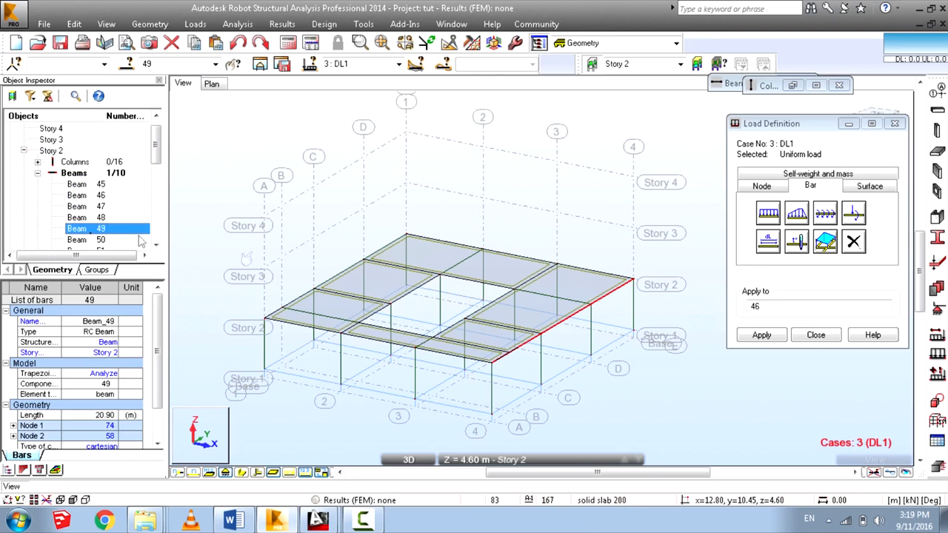
# Select the four perimeter beams of Story 2, bars 45 to 48, and apply the uniform exterior wall load to them.
pyautogui.click(337, 280)
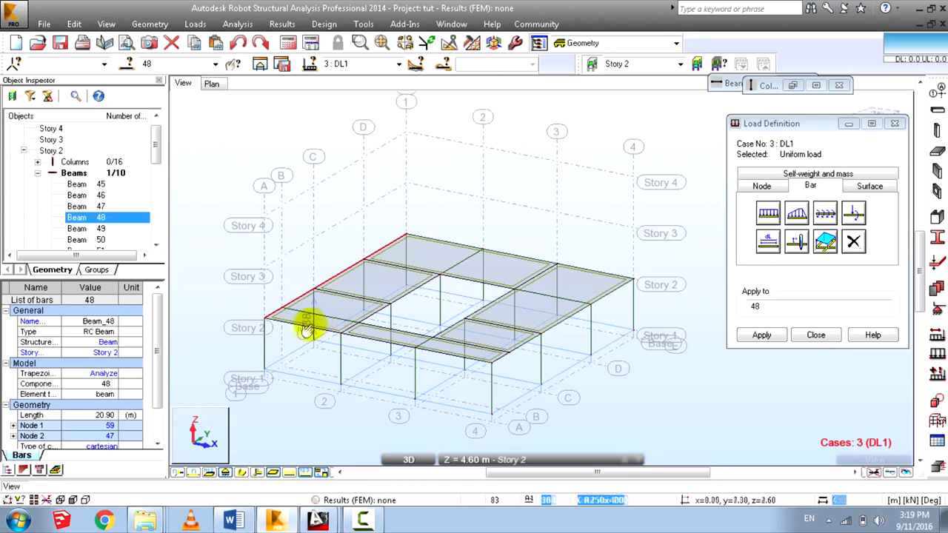
pyautogui.keyDown('ctrl'); pyautogui.click(307, 333); pyautogui.keyUp('ctrl')
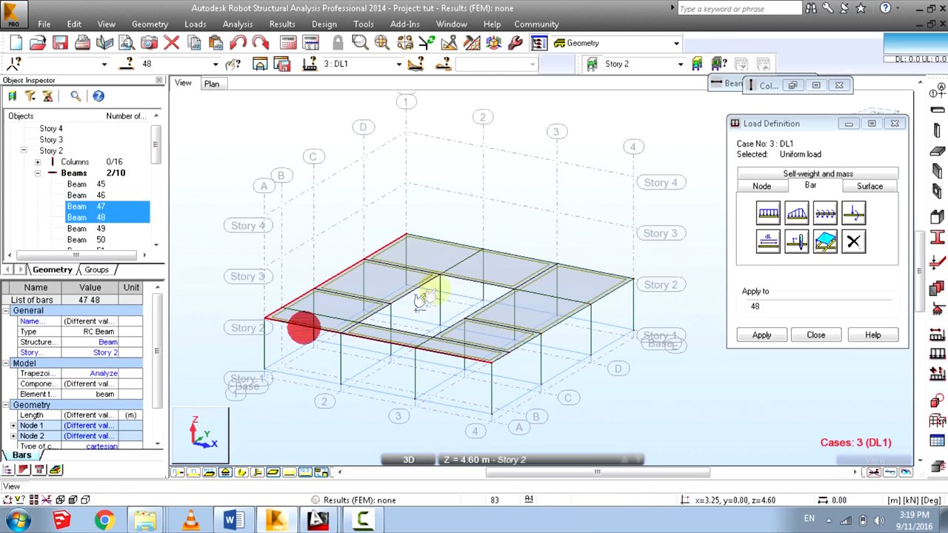
pyautogui.keyDown('ctrl'); pyautogui.click(503, 258); pyautogui.keyUp('ctrl')
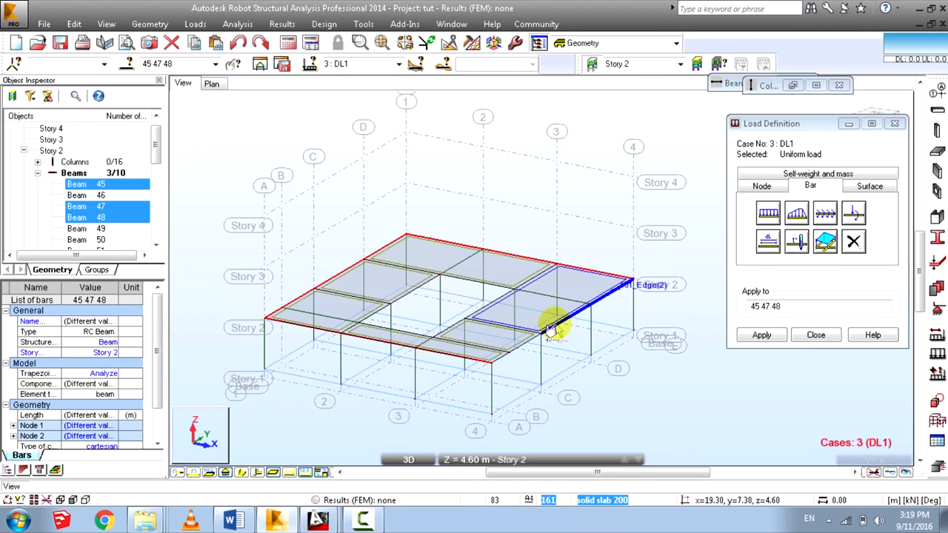
pyautogui.keyDown('ctrl'); pyautogui.click(542, 336); pyautogui.keyUp('ctrl')
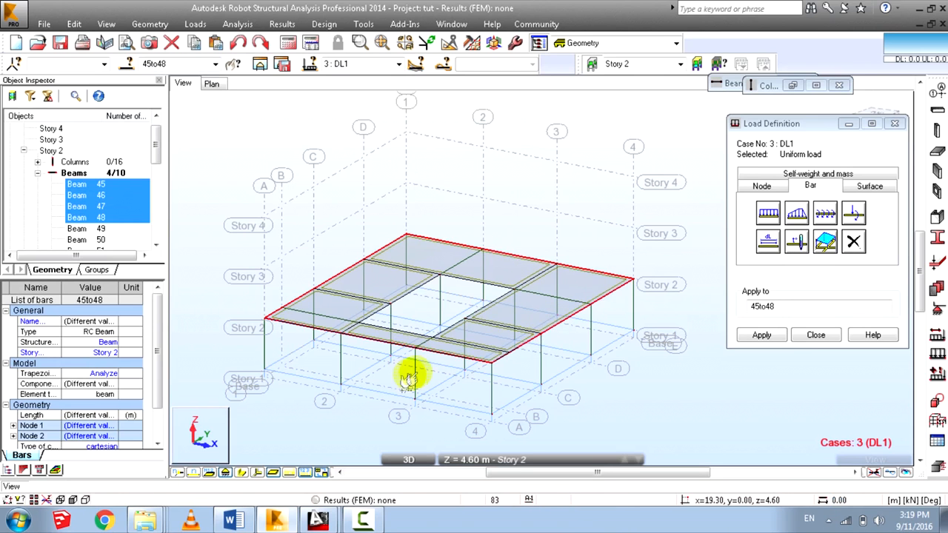
pyautogui.moveTo(380, 369); pyautogui.dragTo(359, 360, button='middle')
pyautogui.click(762, 335)
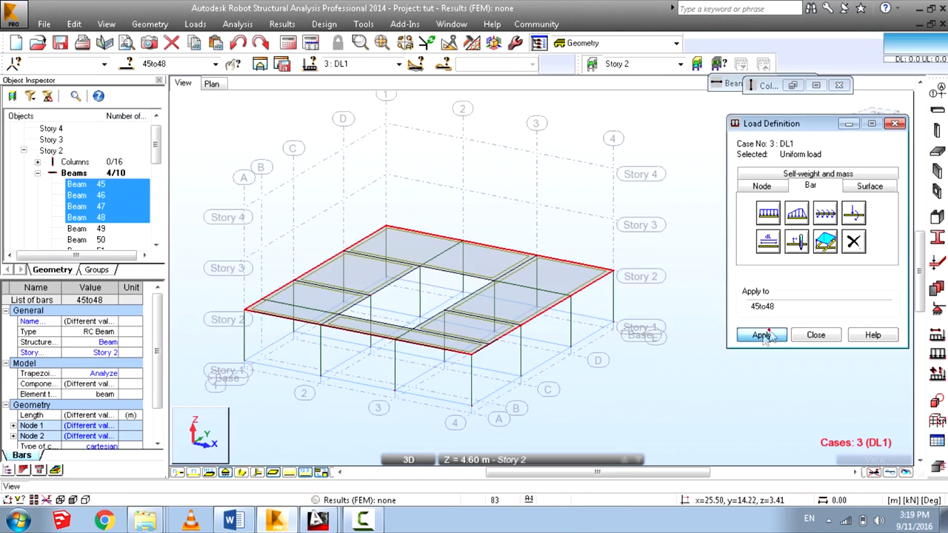
# Display Story 1 at 0.60 m and look up the interior wall load in the Word document.
pyautogui.moveTo(380, 366); pyautogui.dragTo(324, 374, button='middle')
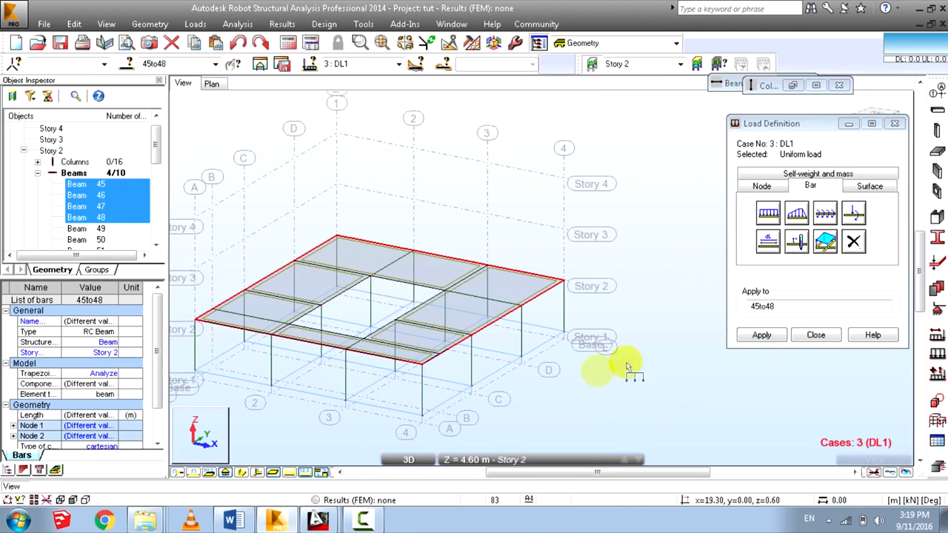
pyautogui.click(485, 459)
pyautogui.click(495, 434)
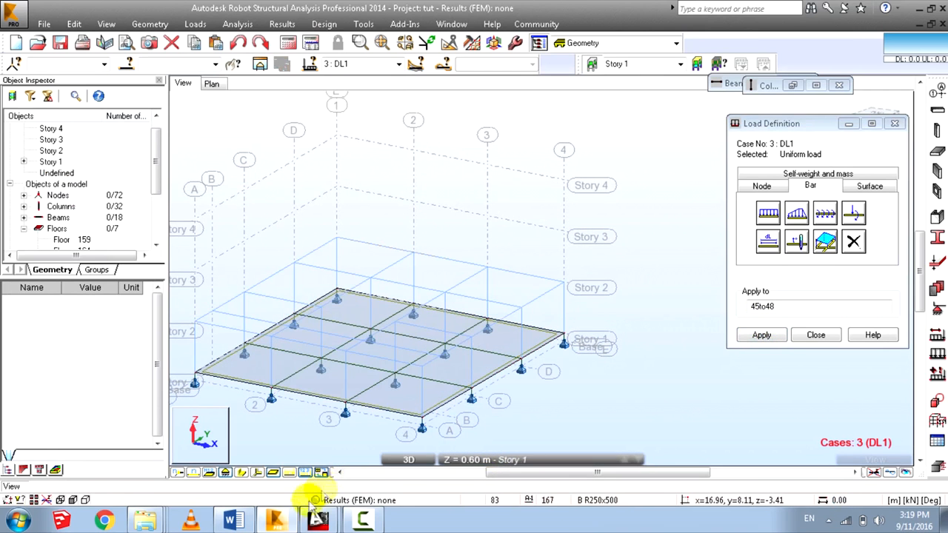
pyautogui.click(229, 520)
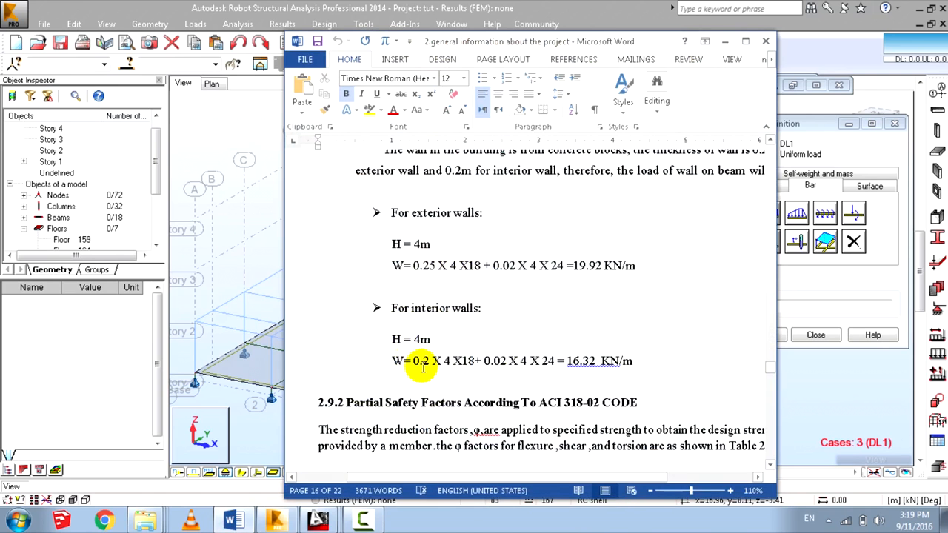
pyautogui.click(725, 41)
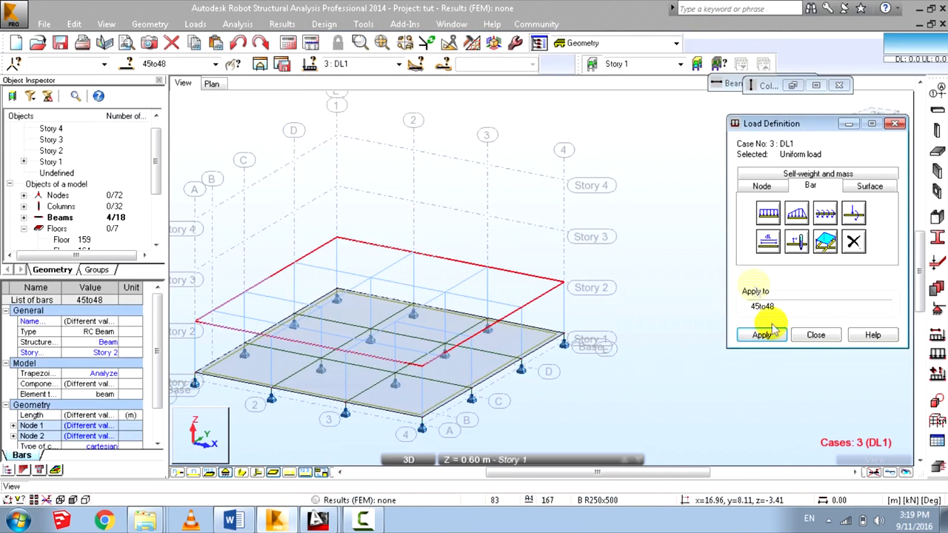
# Set the uniform bar load for DL1 to Z of 16.32 kN/m and add it.
pyautogui.click(766, 215)
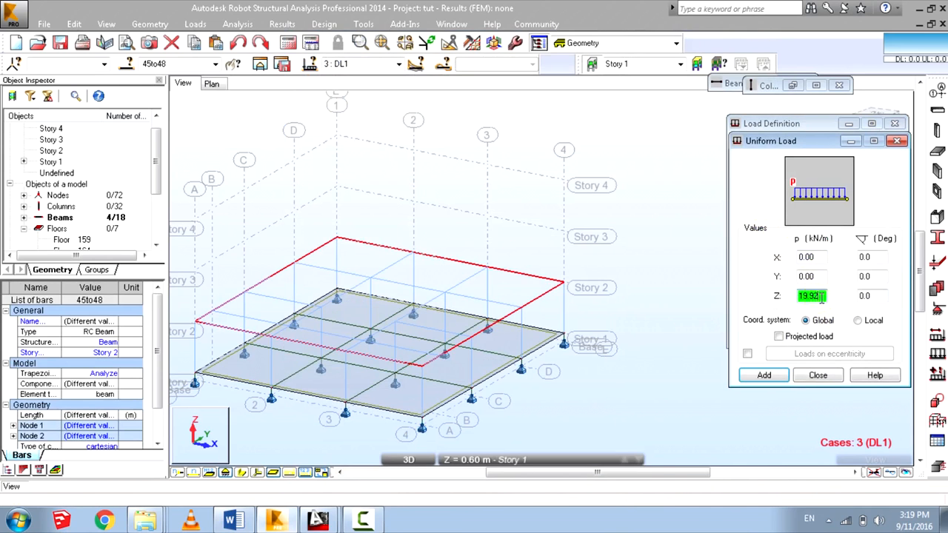
pyautogui.moveTo(820, 298); pyautogui.dragTo(684, 303)
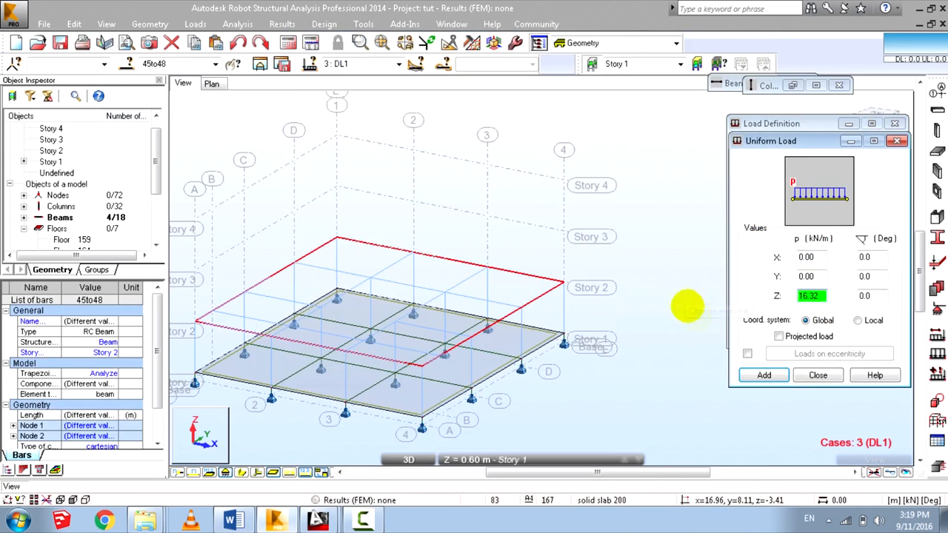
pyautogui.click(761, 375)
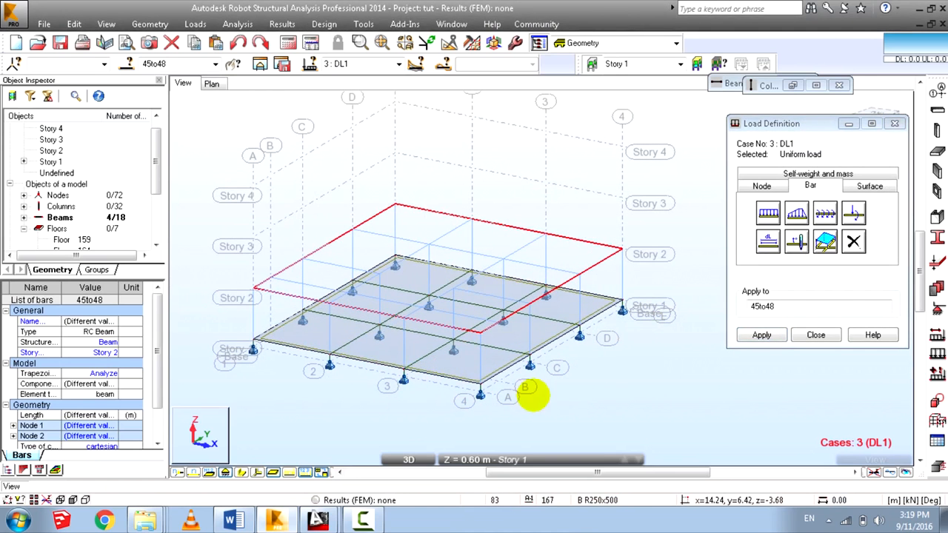
# Replace the bar list with the four interior beams of Story 1, bars 23 to 26, and apply the uniform load.
pyautogui.click(777, 308)
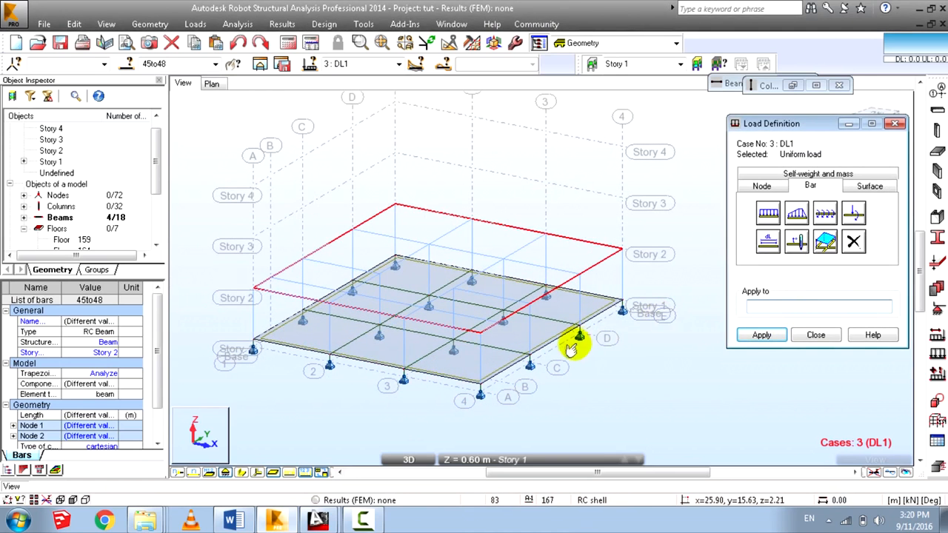
pyautogui.click(501, 356)
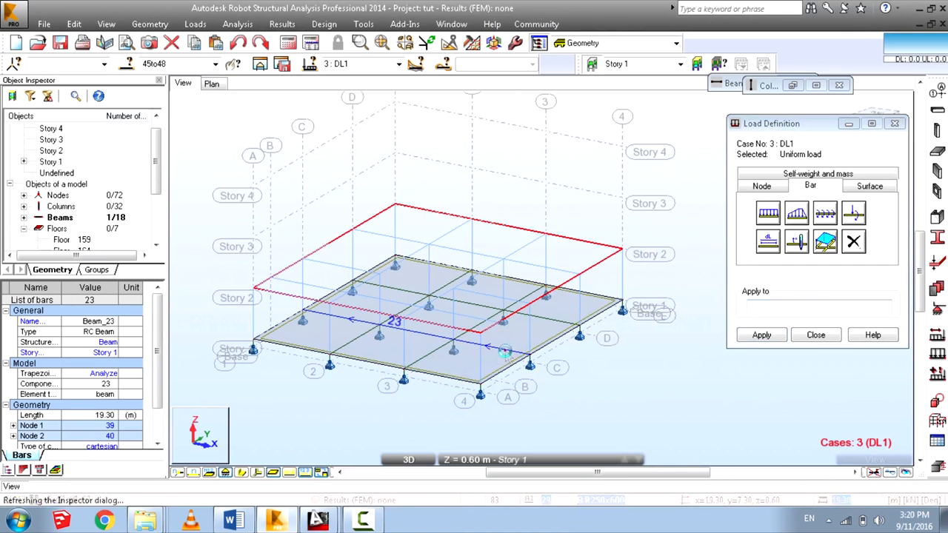
pyautogui.keyDown('ctrl'); pyautogui.click(544, 324); pyautogui.keyUp('ctrl')
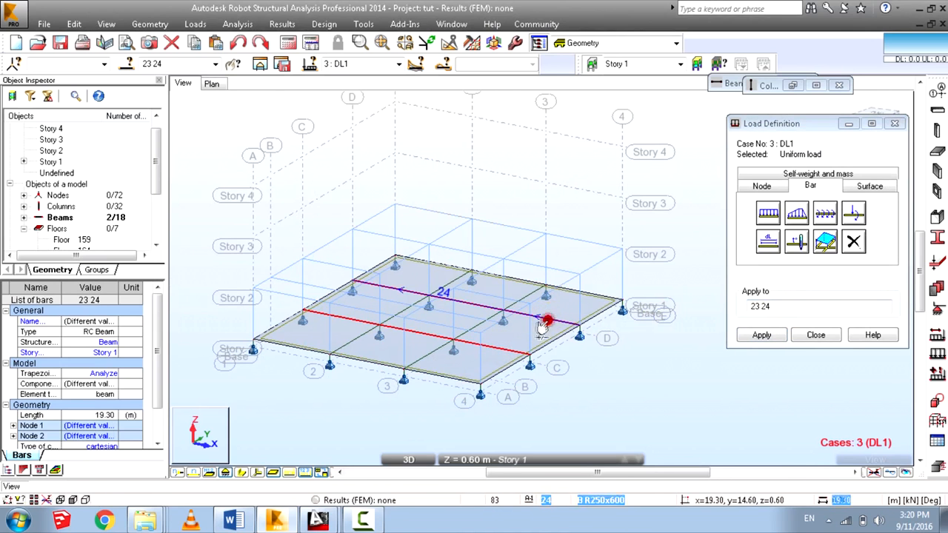
pyautogui.keyDown('ctrl'); pyautogui.click(429, 353); pyautogui.keyUp('ctrl')
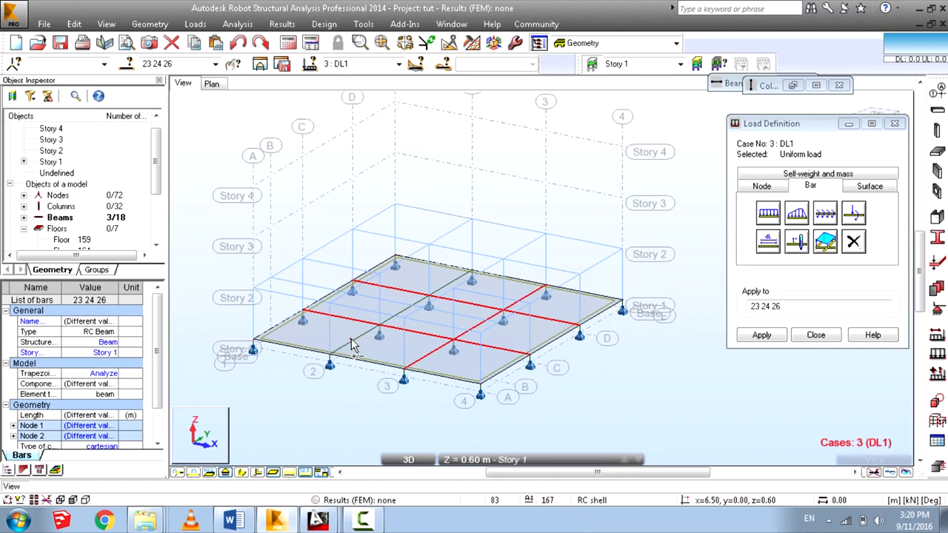
pyautogui.keyDown('ctrl'); pyautogui.click(353, 344); pyautogui.keyUp('ctrl')
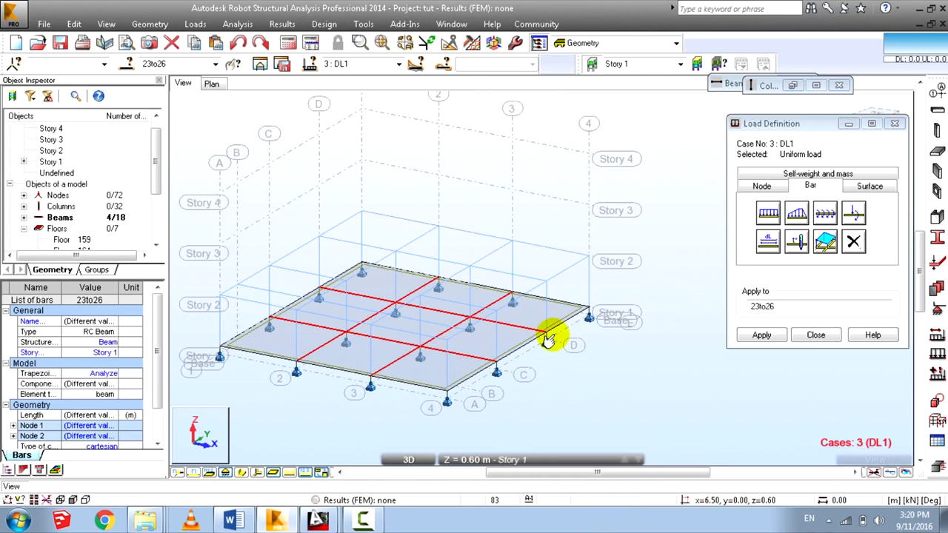
pyautogui.scroll(2, 414, 376)
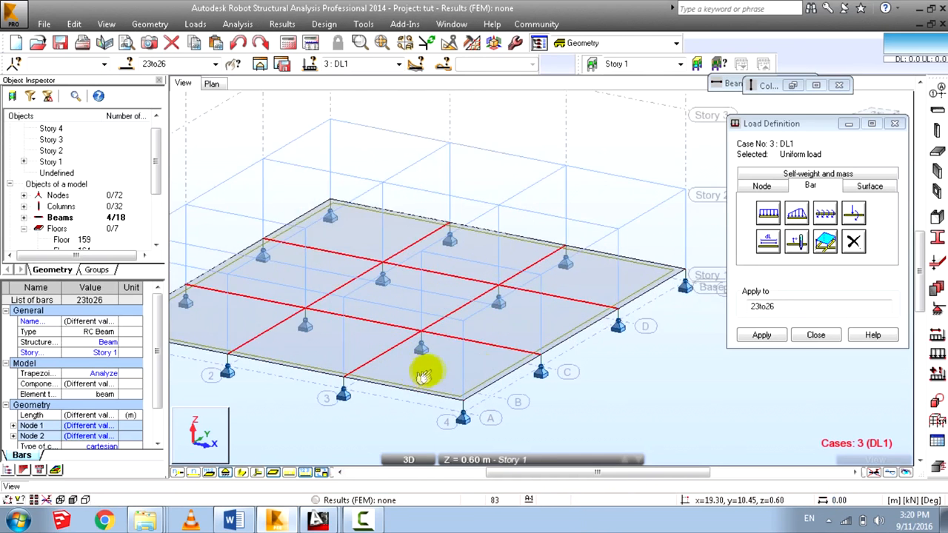
pyautogui.scroll(-2, 422, 376)
pyautogui.click(766, 342)
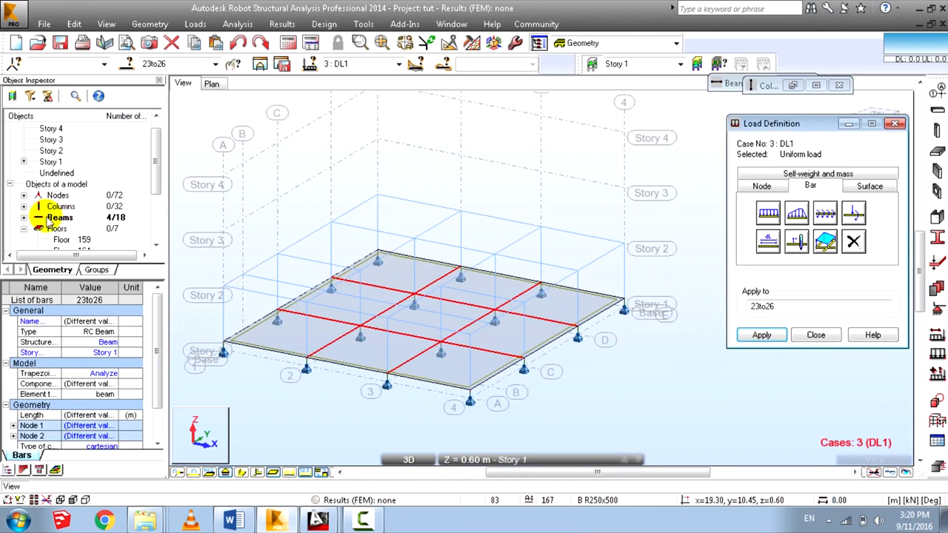
# Display Story 2 at 4.60 m and clear the uniform load's bar list.
pyautogui.moveTo(485, 452)
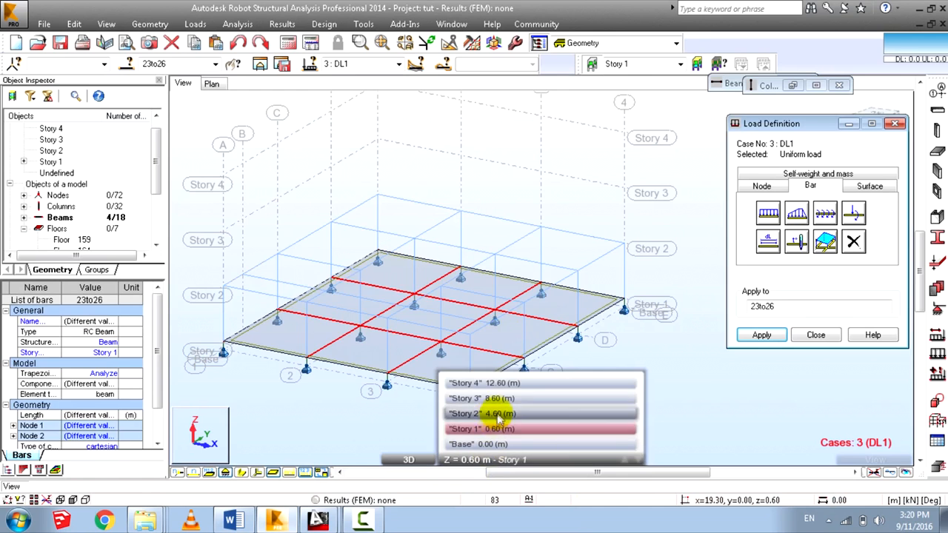
pyautogui.click(497, 419)
pyautogui.rightClick(582, 148)
pyautogui.click(590, 176)
pyautogui.click(762, 335)
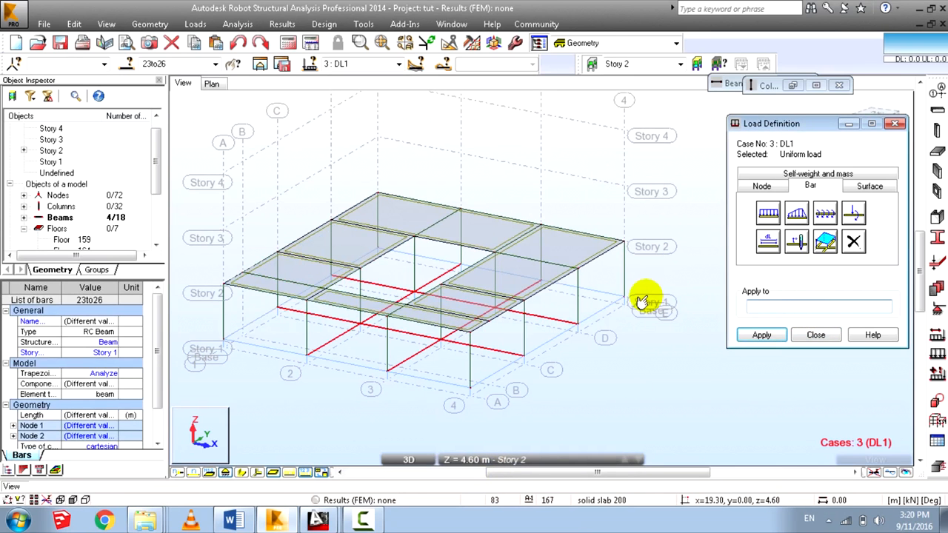
# Apply the DL1 uniform load to the interior beams and front edge beam of Story 2, bars 47, 49 to 51 and 53 to 55.
pyautogui.click(549, 263)
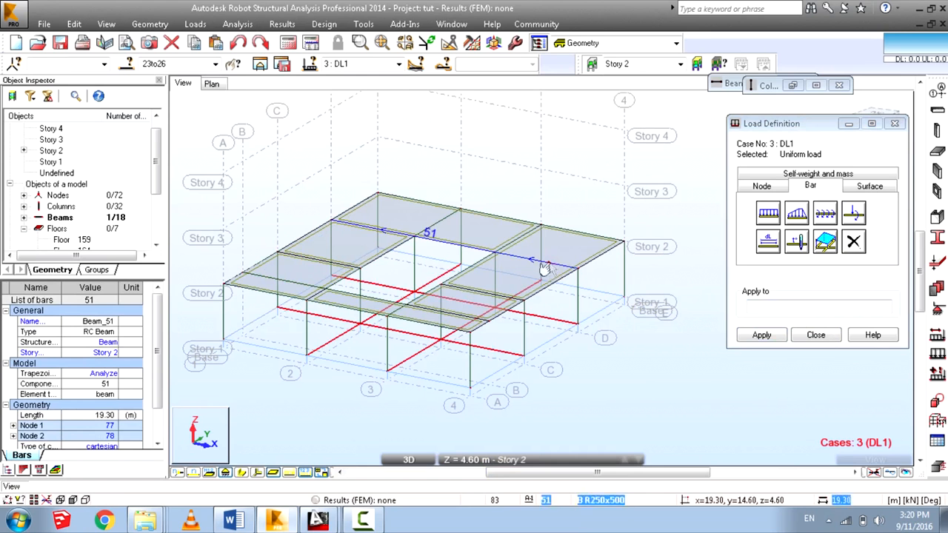
pyautogui.keyDown('ctrl'); pyautogui.click(429, 295); pyautogui.keyUp('ctrl')
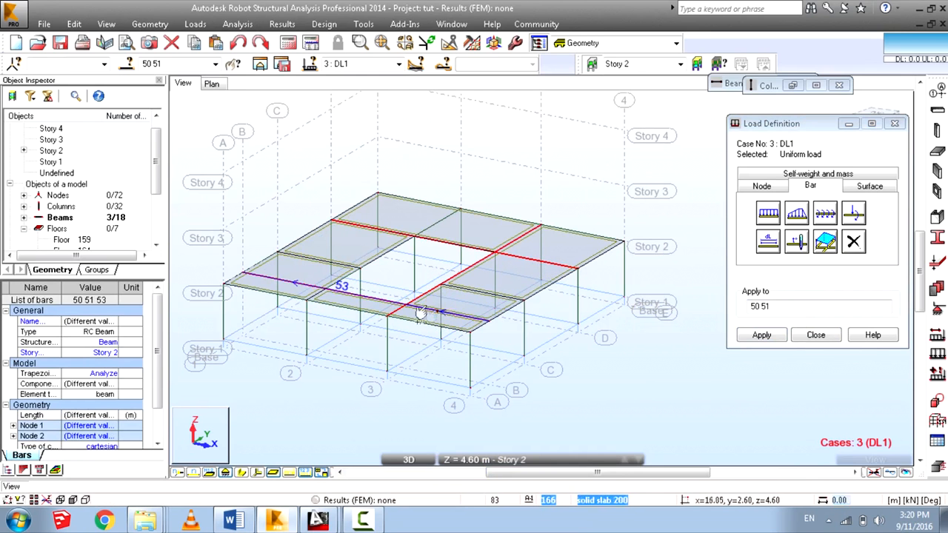
pyautogui.keyDown('ctrl'); pyautogui.click(419, 313); pyautogui.keyUp('ctrl')
pyautogui.keyDown('ctrl'); pyautogui.click(349, 264); pyautogui.keyUp('ctrl')
pyautogui.keyDown('ctrl'); pyautogui.click(377, 260); pyautogui.keyUp('ctrl')
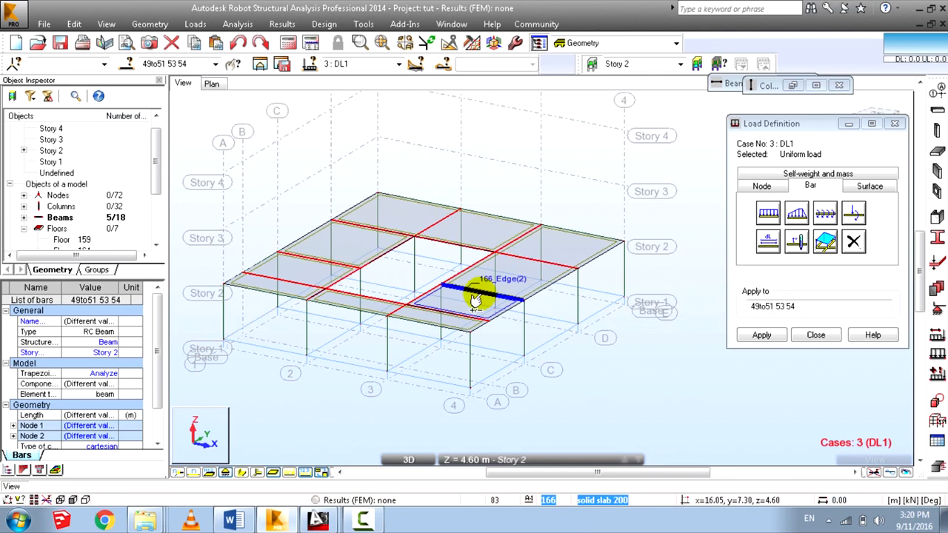
pyautogui.scroll(4, 474, 298)
pyautogui.keyDown('ctrl'); pyautogui.click(504, 272); pyautogui.keyUp('ctrl')
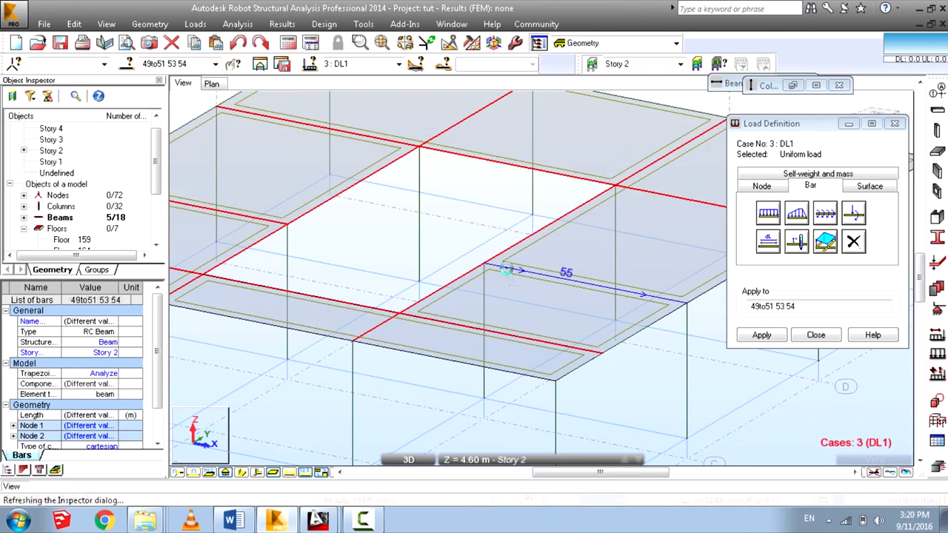
pyautogui.keyDown('ctrl'); pyautogui.click(439, 361); pyautogui.keyUp('ctrl')
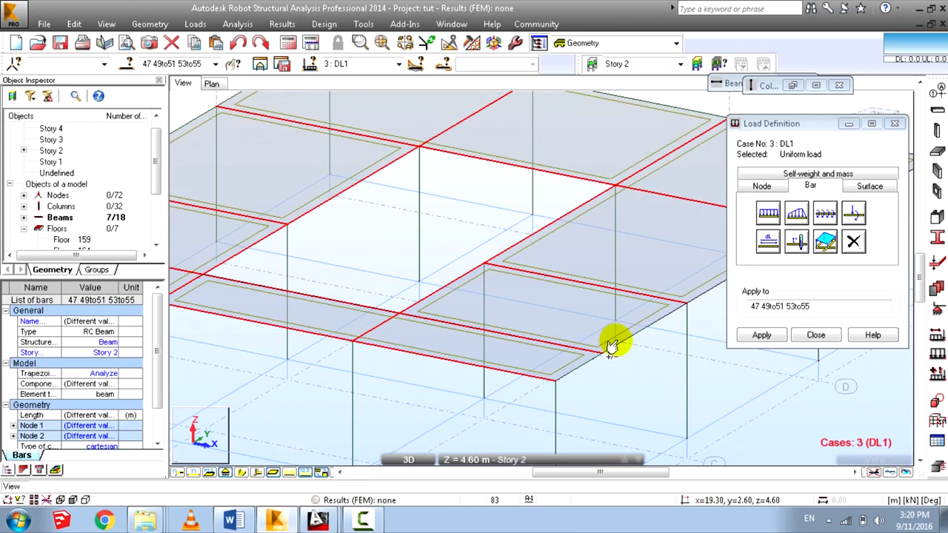
pyautogui.scroll(-5, 513, 322)
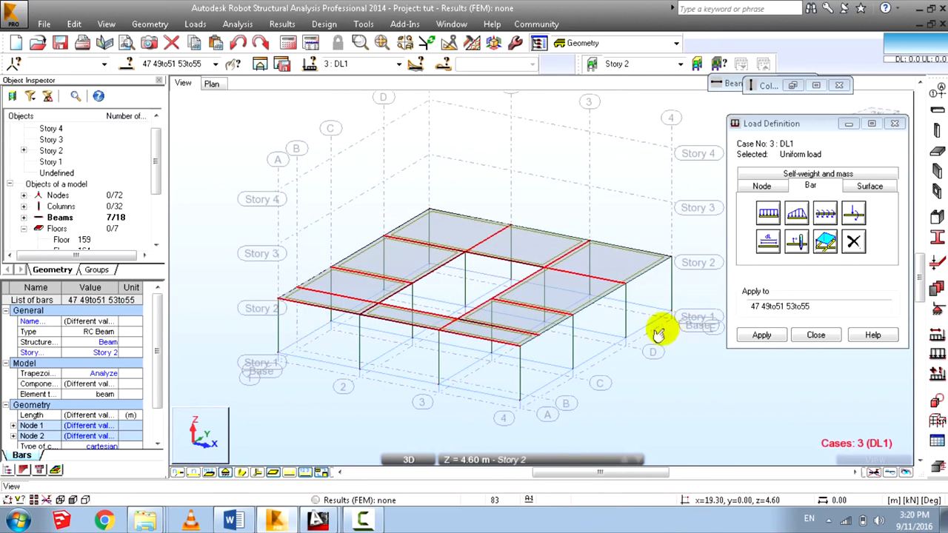
pyautogui.click(779, 337)
pyautogui.click(815, 335)
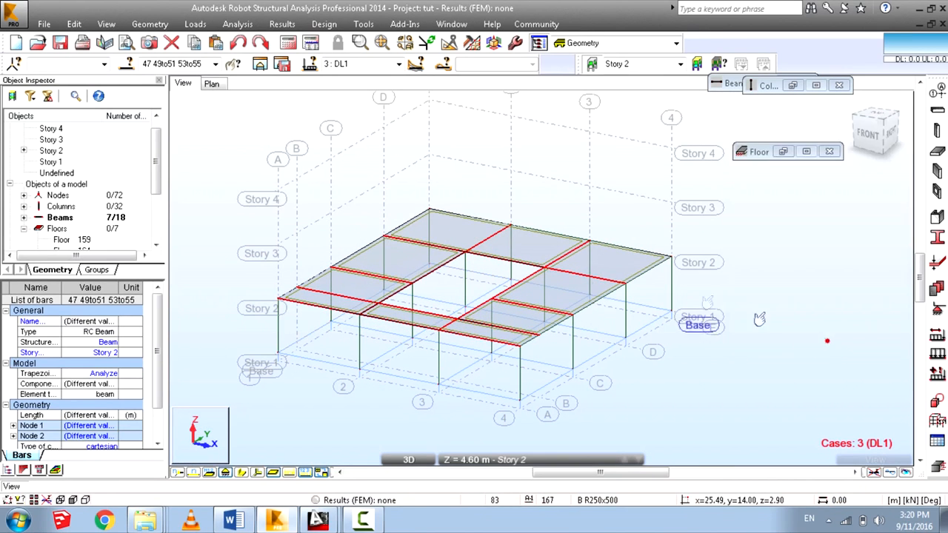
# Close the remaining floor and column definition dialogs and save the project.
pyautogui.scroll(-2, 550, 275)
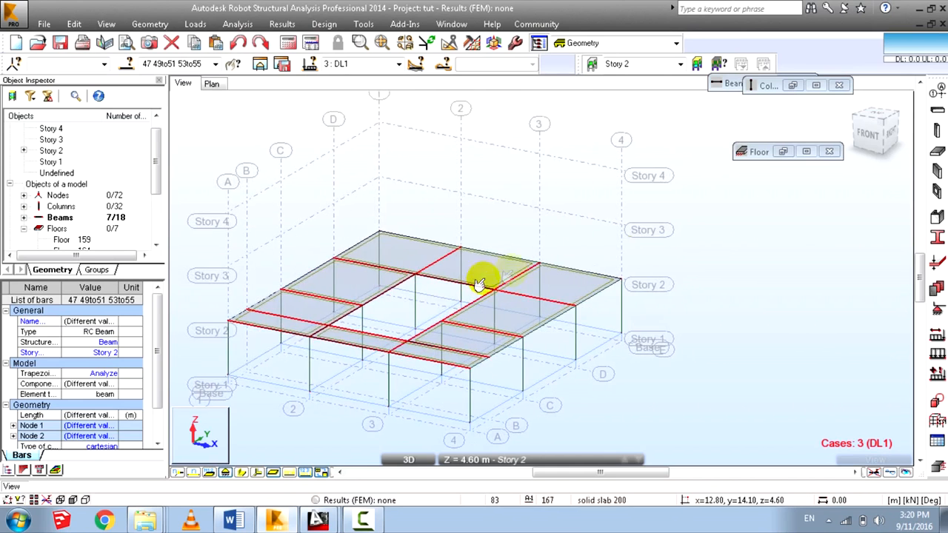
pyautogui.click(829, 151)
pyautogui.click(839, 85)
pyautogui.moveTo(637, 195); pyautogui.dragTo(642, 208, button='middle')
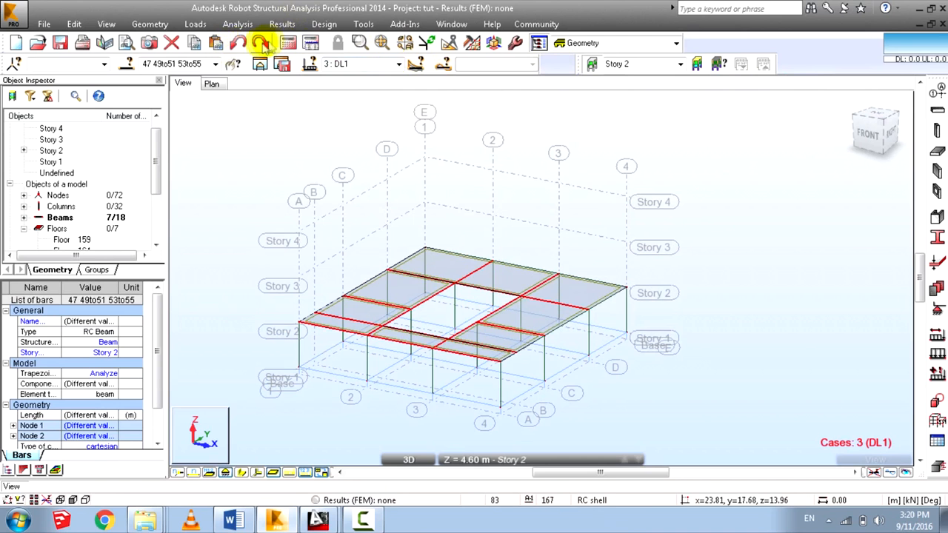
pyautogui.click(44, 23)
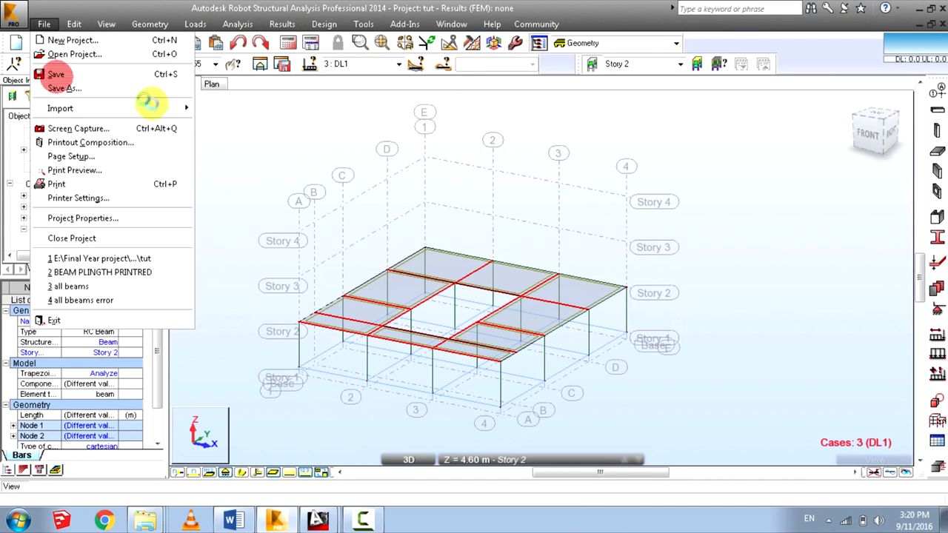
pyautogui.click(264, 213)
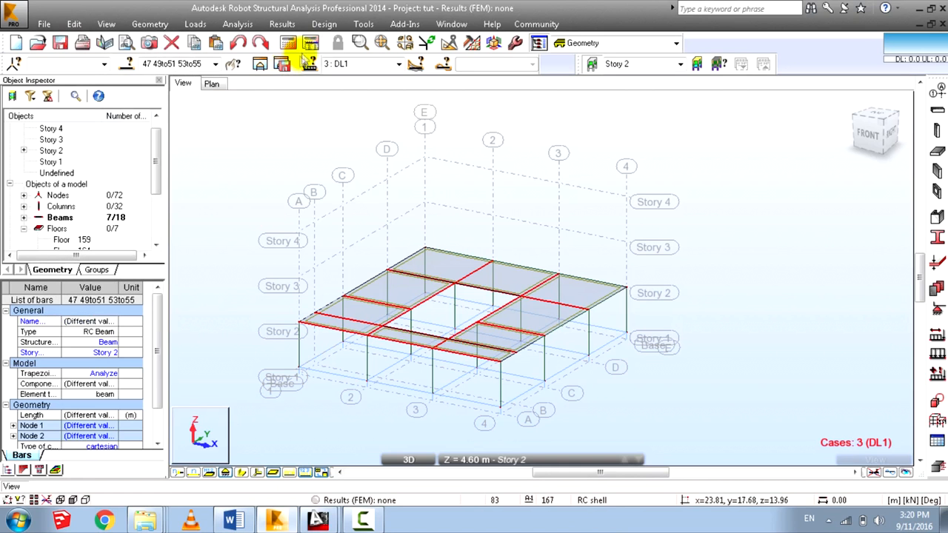
# Show the structure-editing tools and dock them between the load case and story selectors.
pyautogui.click(280, 31)
pyautogui.click(392, 52)
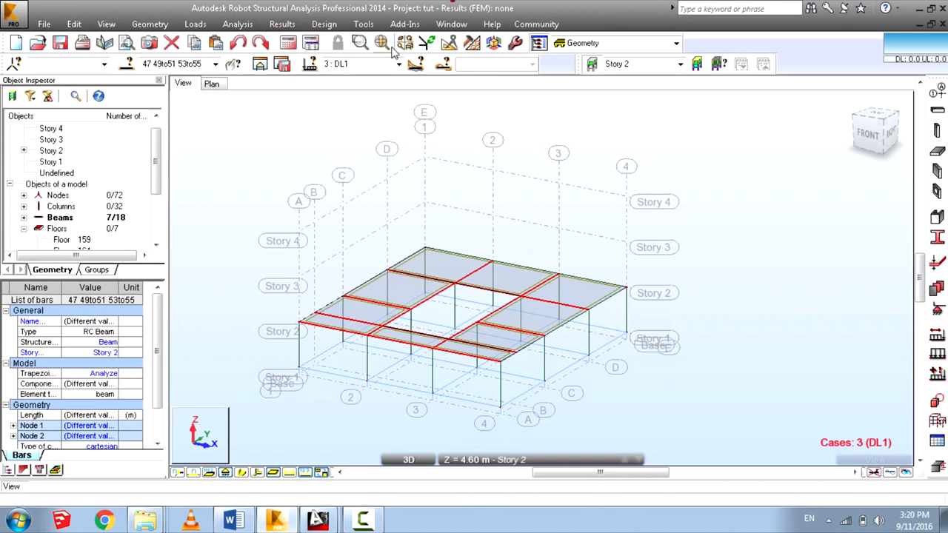
pyautogui.click(449, 46)
pyautogui.moveTo(358, 45); pyautogui.dragTo(598, 59)
pyautogui.click(149, 23)
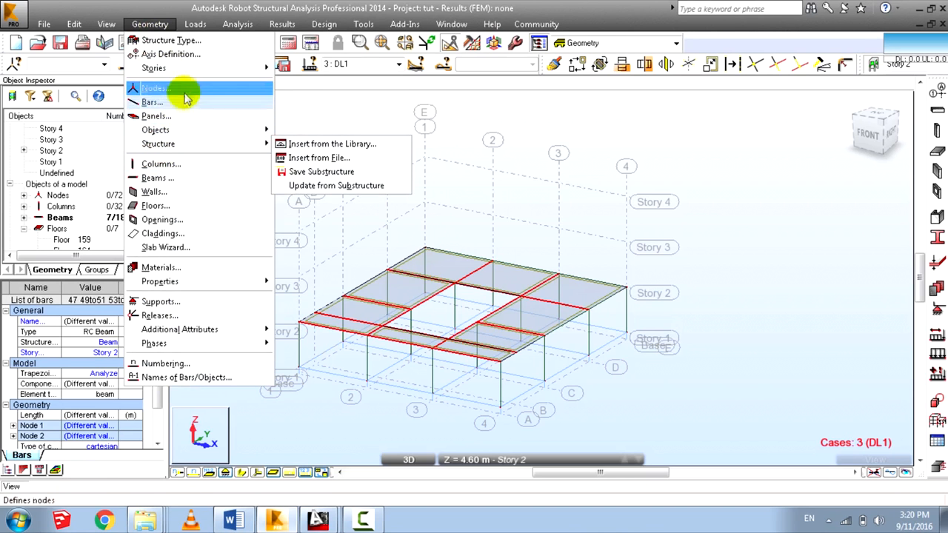
pyautogui.moveTo(185, 68)
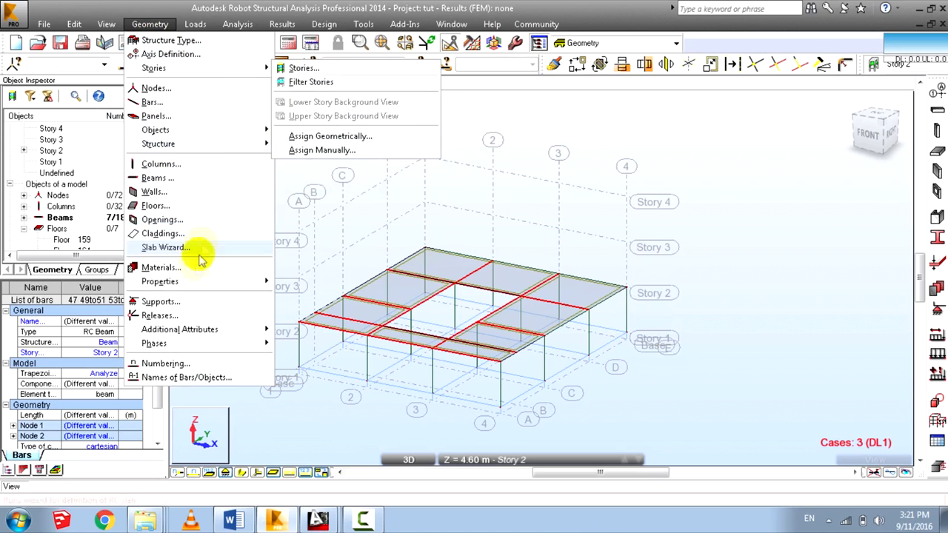
pyautogui.click(319, 6)
pyautogui.click(74, 24)
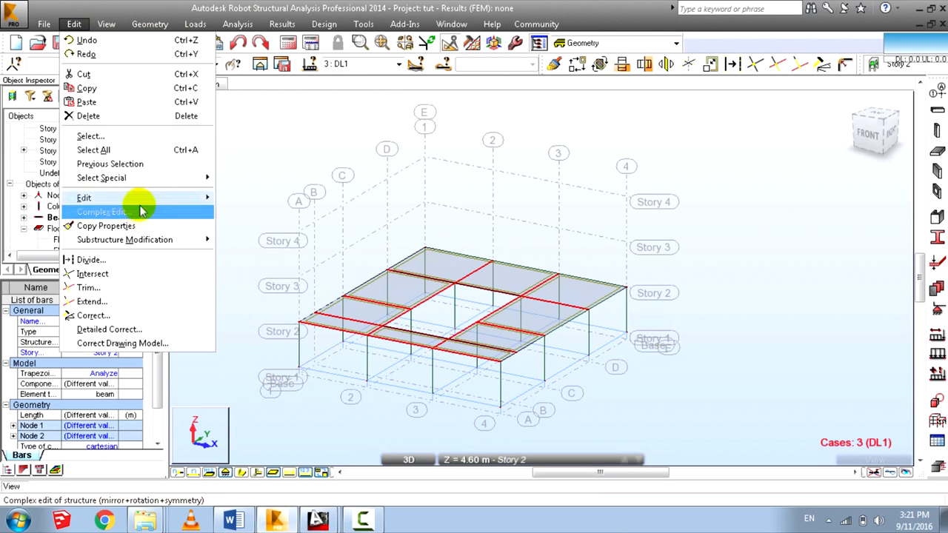
pyautogui.moveTo(140, 202)
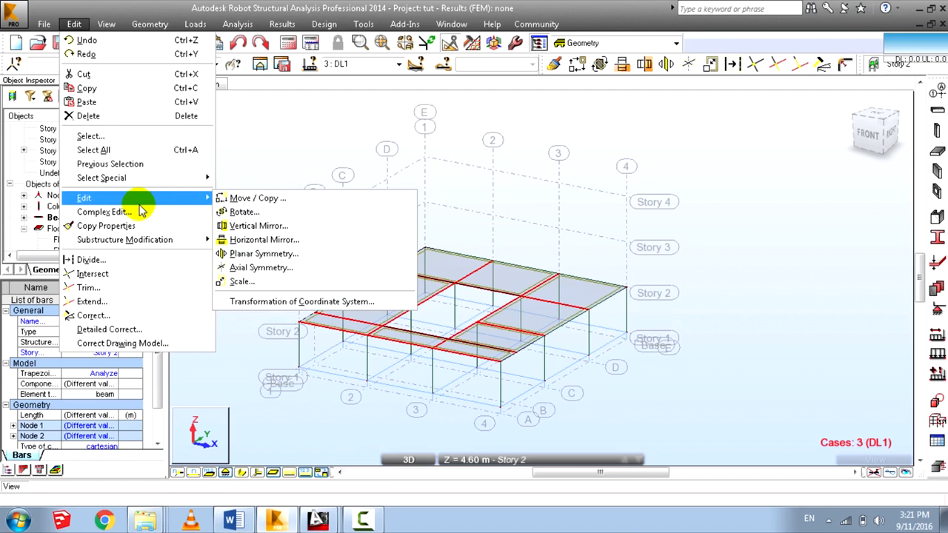
pyautogui.moveTo(133, 243)
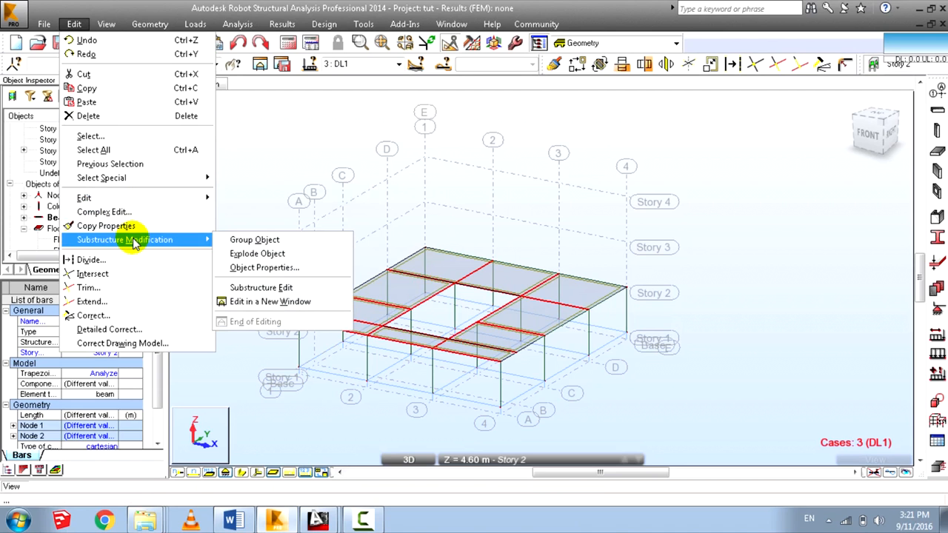
pyautogui.click(86, 88)
# Select the Story 2 columns, beams and slabs in front view and make the ultimate combination the current case.
pyautogui.click(319, 148)
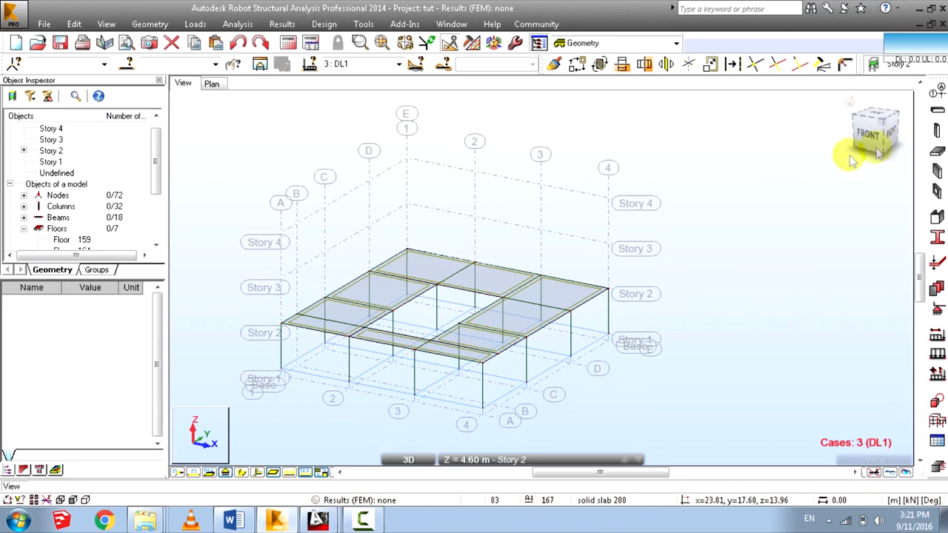
pyautogui.click(867, 135)
pyautogui.moveTo(323, 277); pyautogui.dragTo(310, 290)
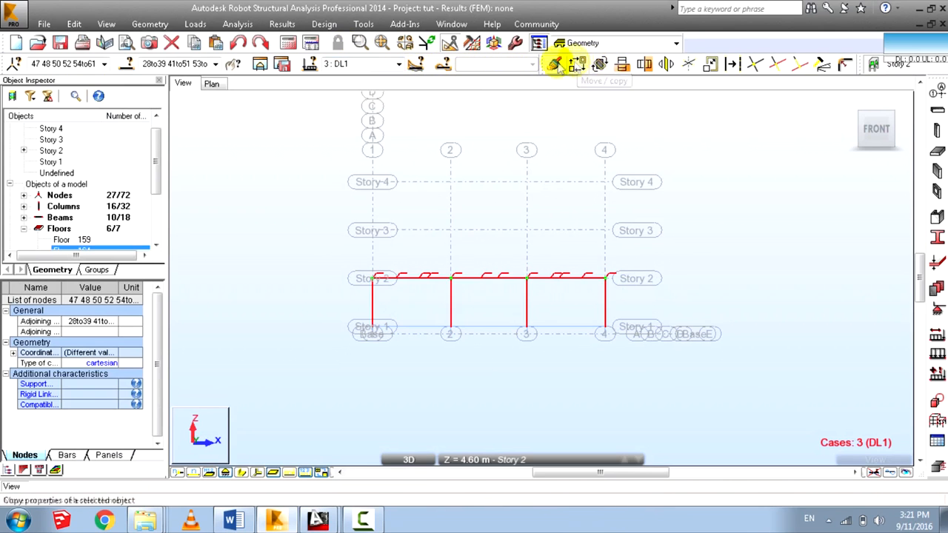
pyautogui.click(398, 65)
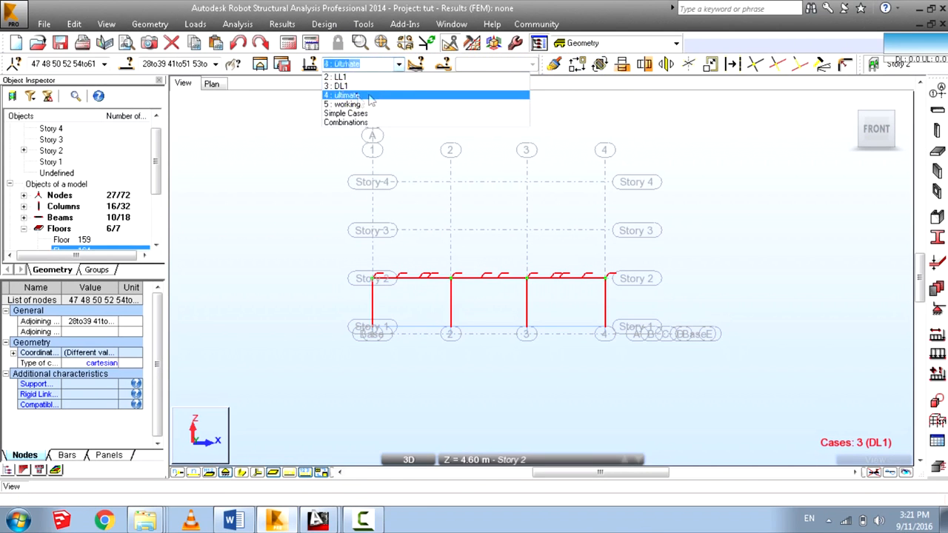
pyautogui.click(344, 95)
# Start a Move/Copy translation in copy mode and set the number of repetitions to 2.
pyautogui.click(578, 65)
pyautogui.moveTo(634, 143); pyautogui.dragTo(751, 68)
pyautogui.doubleClick(835, 248)
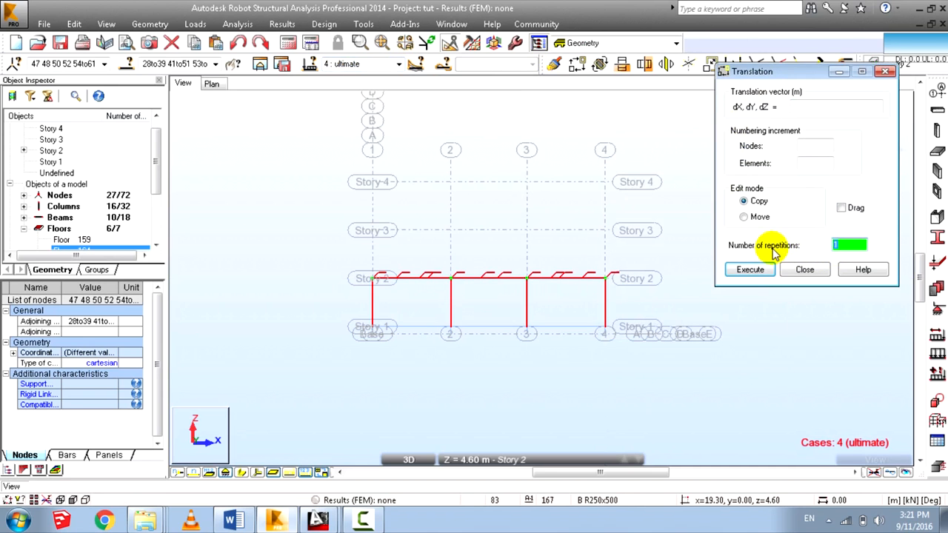
# Try to copy the selected structure by picking the translation vector from the Story 2 node on axis 4, and undo the copy.
pyautogui.click(605, 283)
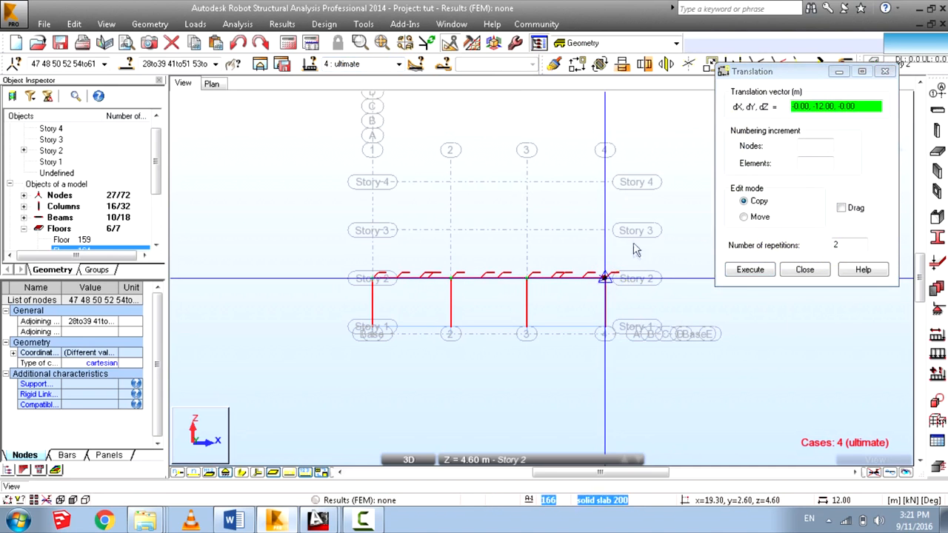
pyautogui.moveTo(603, 254); pyautogui.dragTo(498, 286, button='middle')
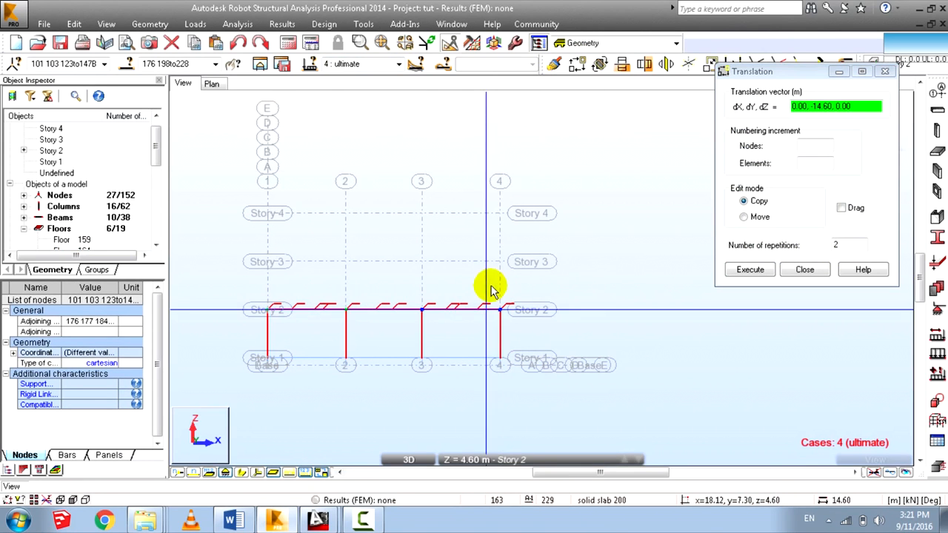
pyautogui.hotkey('ctrl', 'z')
# Reselect the Story 2 columns, beams and slabs and copy them with translation vector 0,0,4 and 2 repetitions.
pyautogui.rightClick(598, 211)
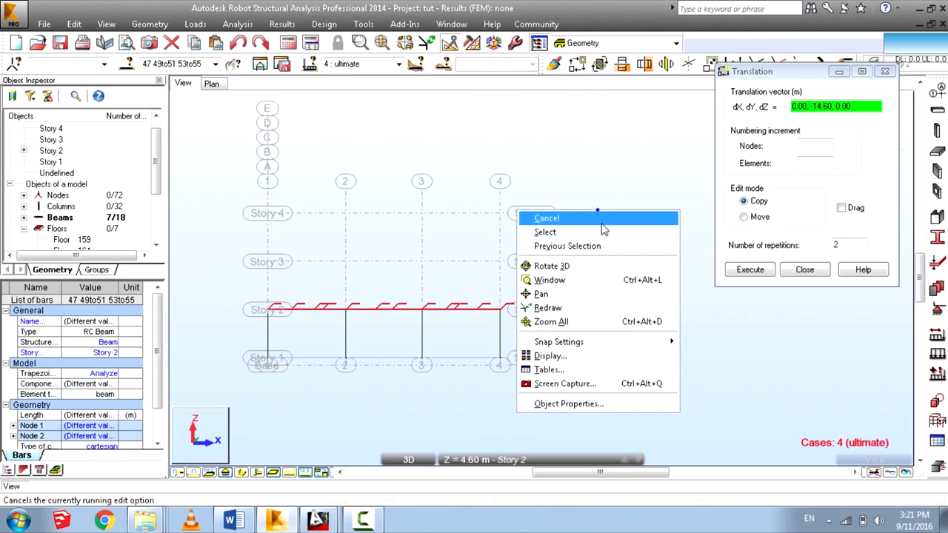
pyautogui.click(599, 231)
pyautogui.moveTo(521, 322); pyautogui.dragTo(201, 253)
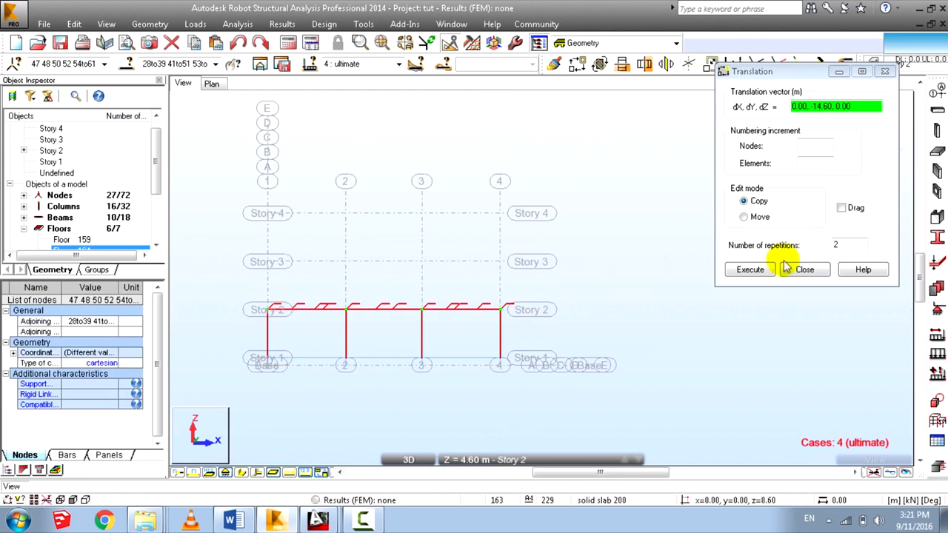
pyautogui.click(845, 247)
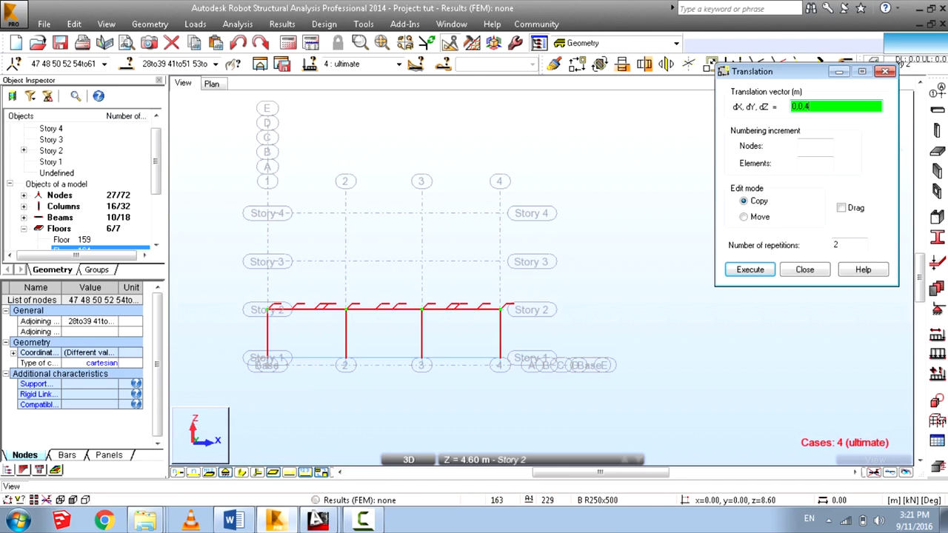
pyautogui.click(749, 270)
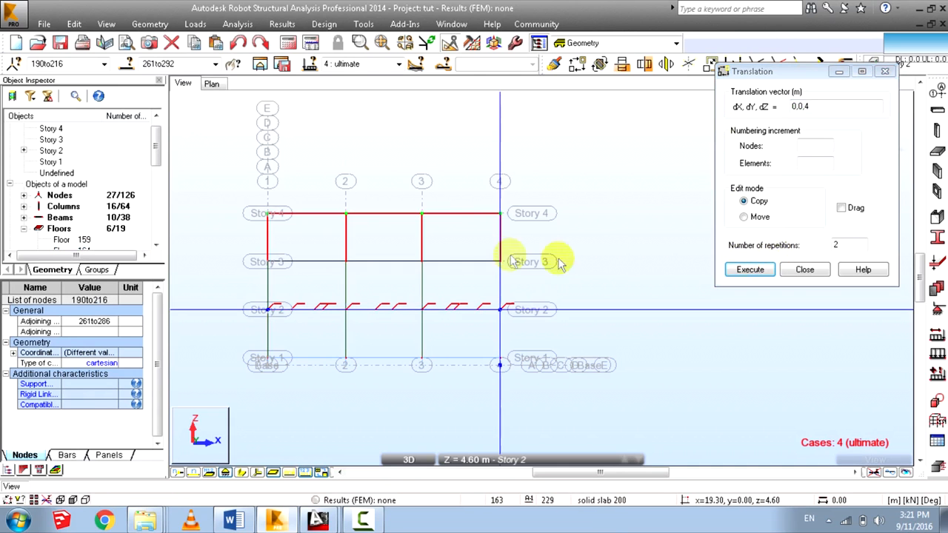
pyautogui.click(812, 273)
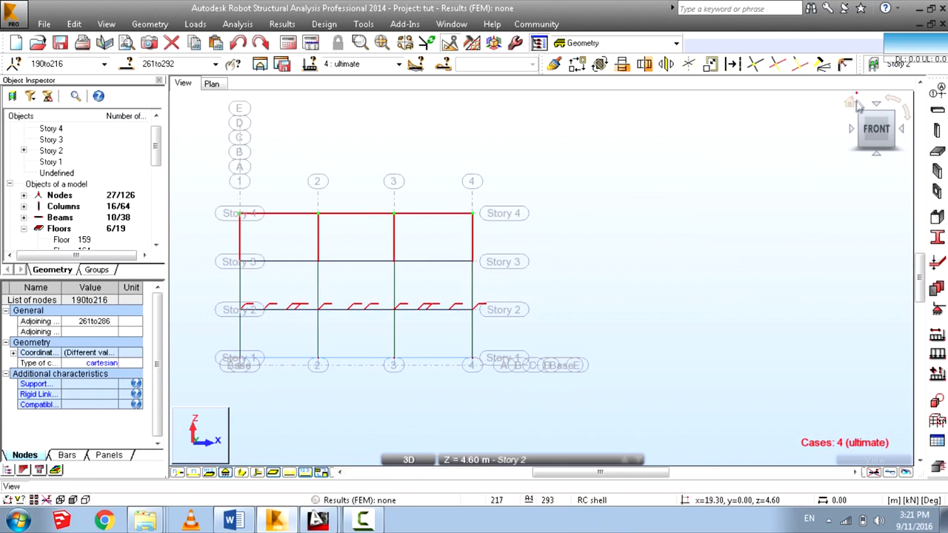
# Examine the copied columns, beams and slabs of Stories 3 and 4 in 3D and in front view.
pyautogui.keyDown('shift'); pyautogui.moveTo(853, 101); pyautogui.dragTo(611, 200, button='middle'); pyautogui.keyUp('shift')
pyautogui.moveTo(611, 200); pyautogui.dragTo(651, 167)
pyautogui.rightClick(703, 140)
pyautogui.click(704, 160)
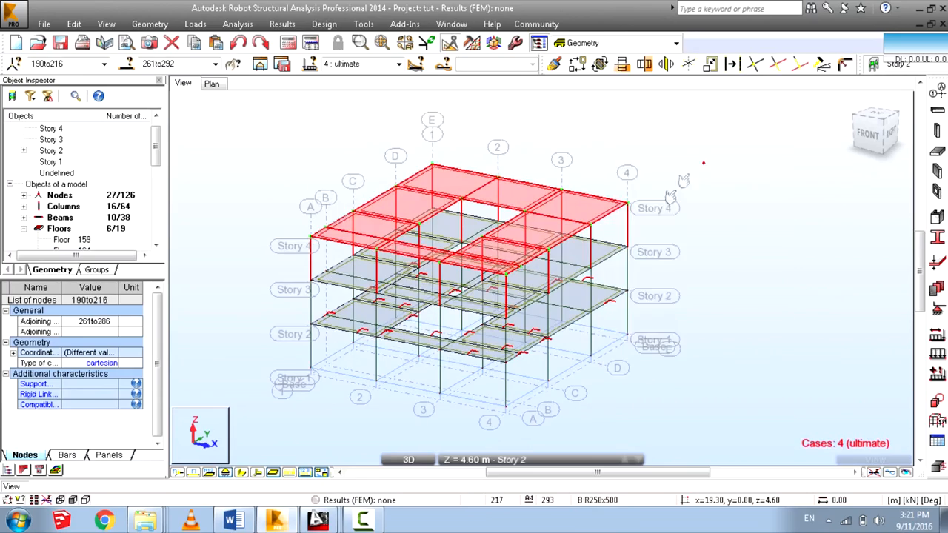
pyautogui.scroll(2, 703, 165)
pyautogui.scroll(2, 726, 210)
pyautogui.click(660, 199)
pyautogui.moveTo(471, 211); pyautogui.dragTo(623, 196, button='middle')
pyautogui.scroll(-4, 527, 197)
pyautogui.moveTo(527, 197); pyautogui.dragTo(422, 219, button='middle')
pyautogui.scroll(2, 291, 231)
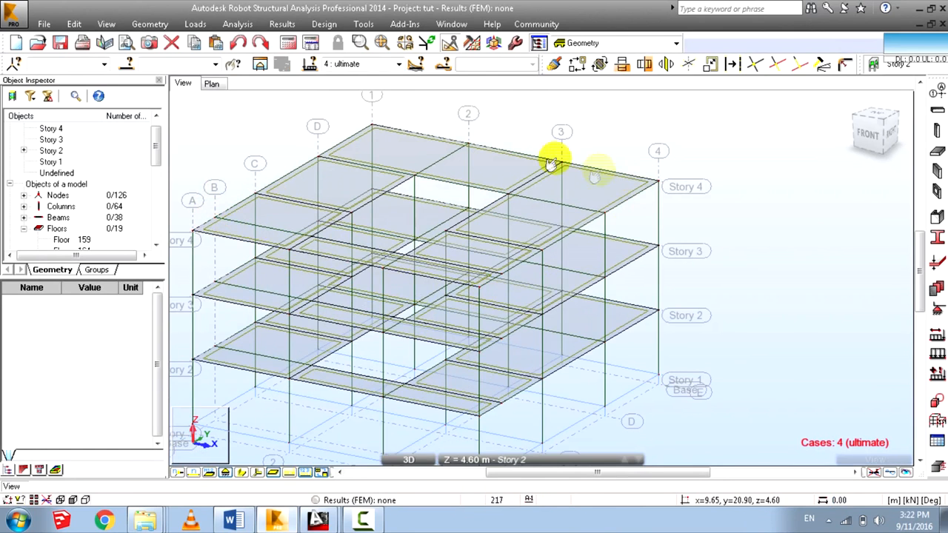
pyautogui.scroll(1, 467, 158)
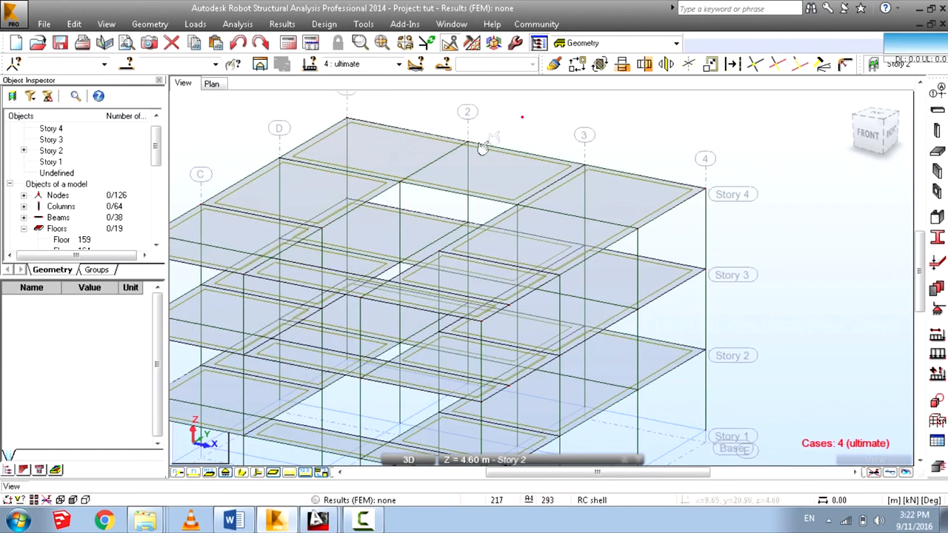
pyautogui.scroll(-3, 482, 147)
pyautogui.click(863, 139)
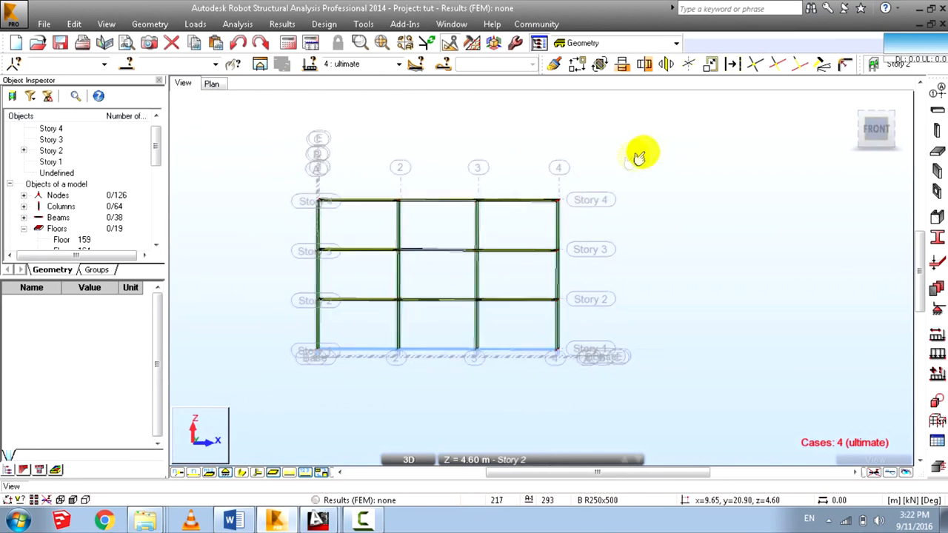
pyautogui.click(195, 24)
pyautogui.click(214, 52)
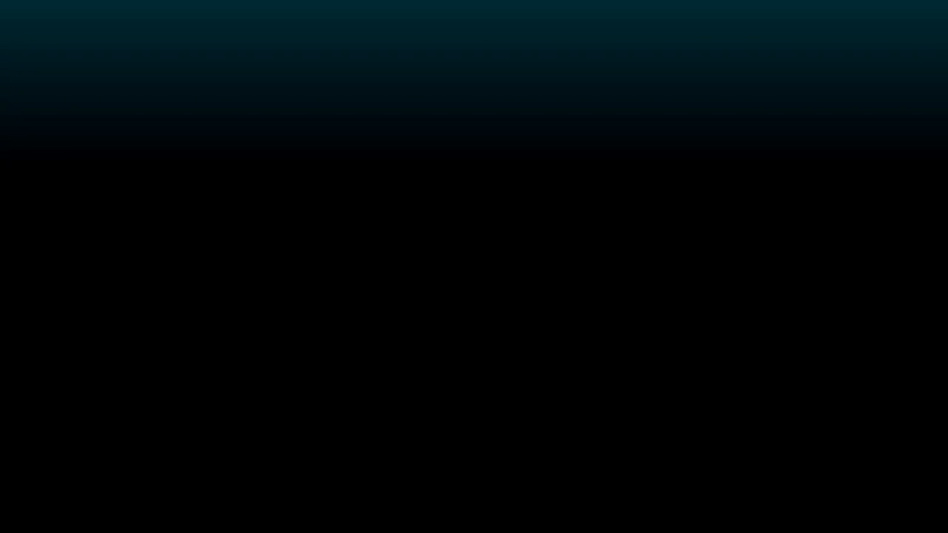